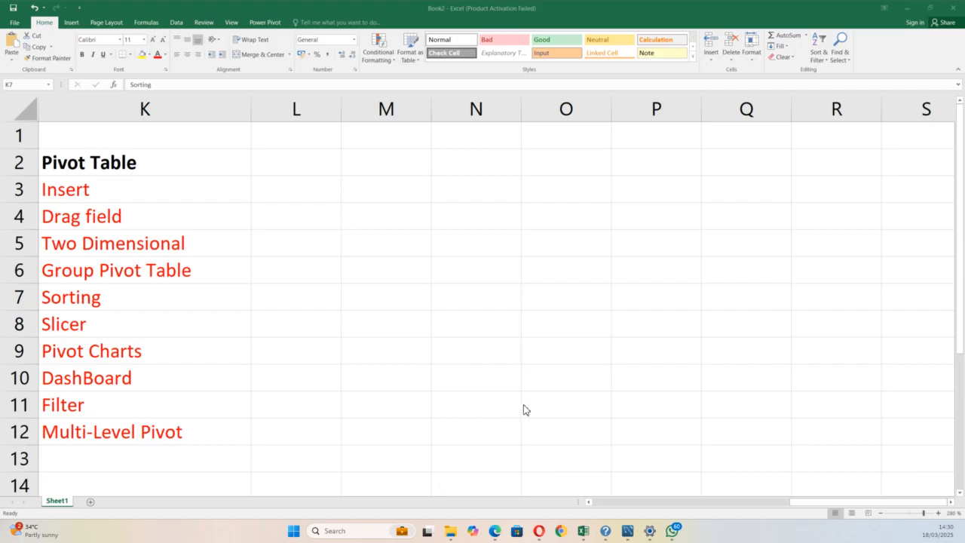
# Switch to the pivot-tables workbook, maximize its window and enlarge the order data on Sheet1
pyautogui.click(585, 534)
pyautogui.click(585, 533)
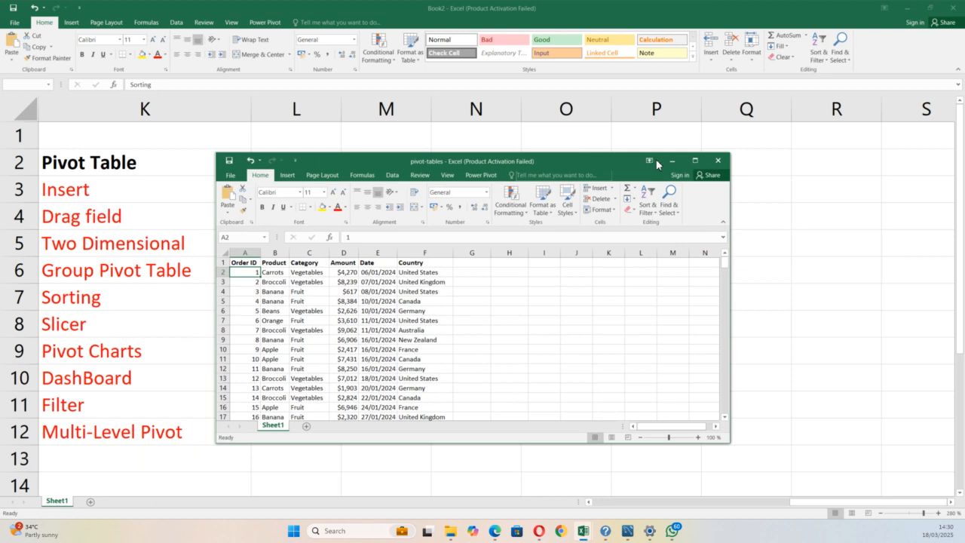
pyautogui.click(694, 160)
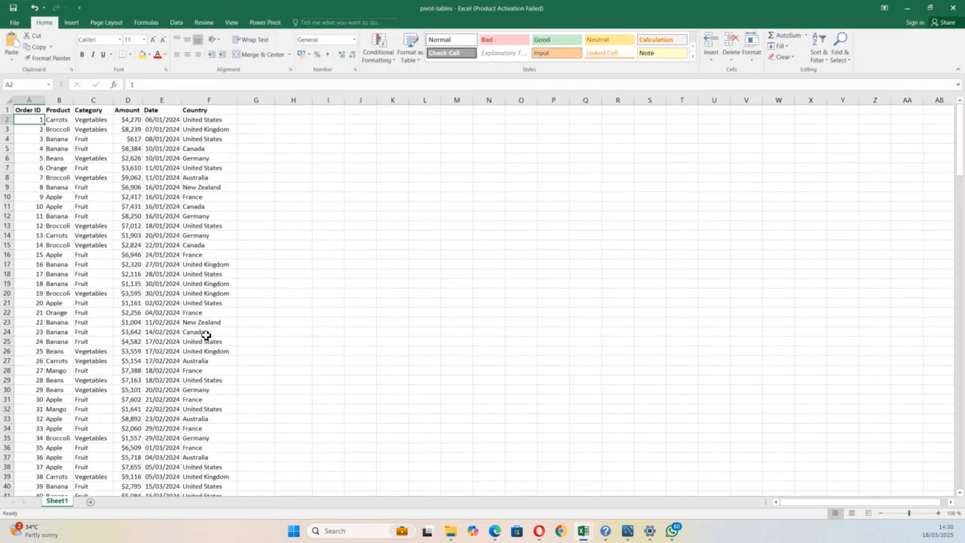
pyautogui.keyDown('ctrl'); pyautogui.scroll(7, 206, 335); pyautogui.keyUp('ctrl')
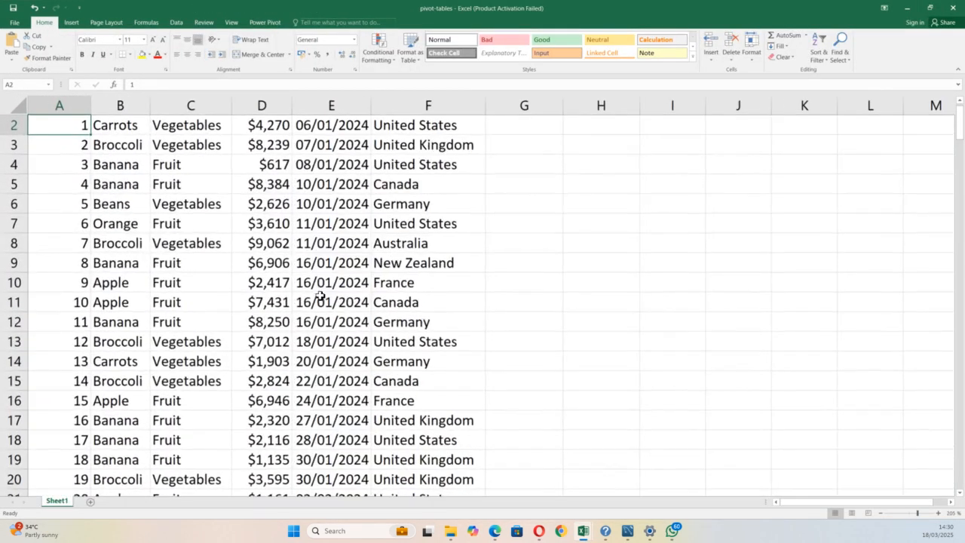
pyautogui.scroll(1, 379, 241)
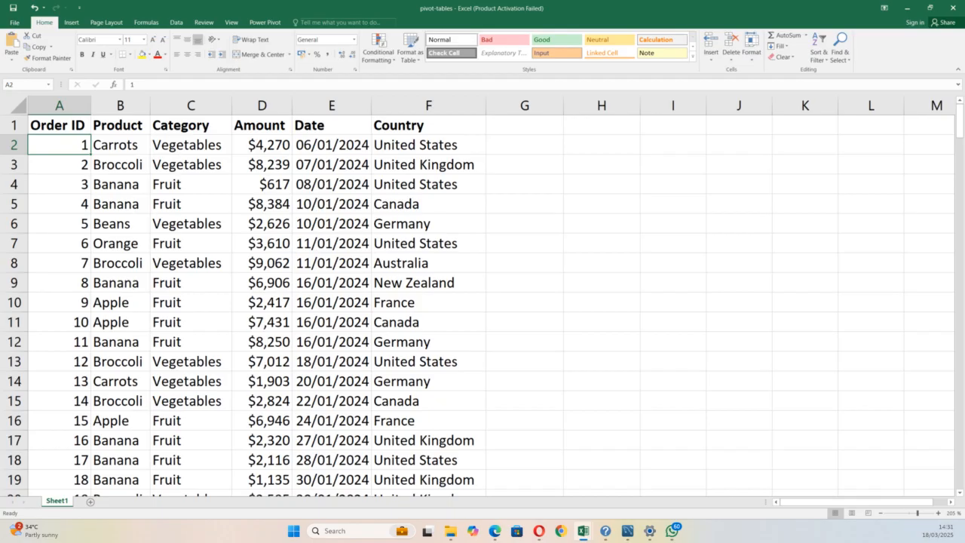
# Examine the order records on Sheet1 from the header row through the last Order ID and back
pyautogui.hotkey('alt', 'Tab')
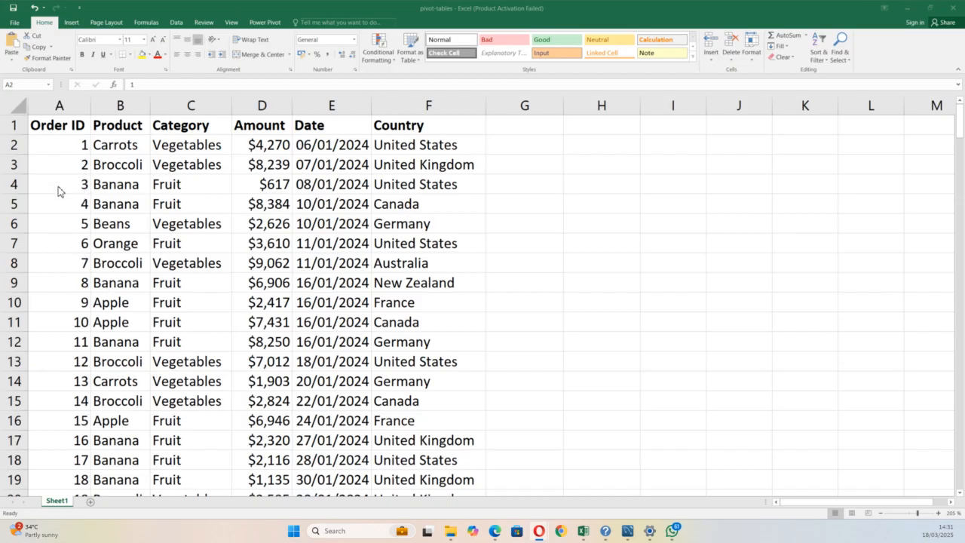
pyautogui.doubleClick(82, 145)
pyautogui.click(237, 192)
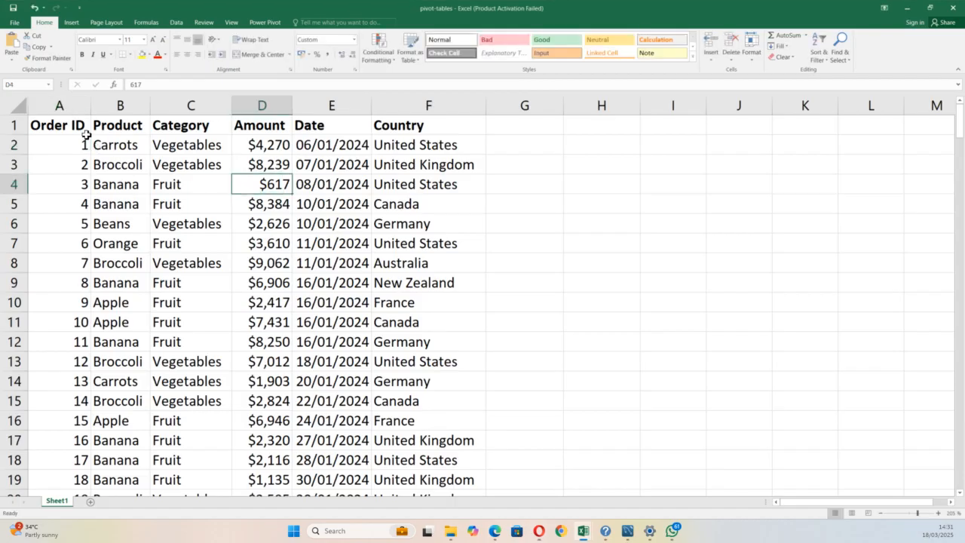
pyautogui.click(63, 108)
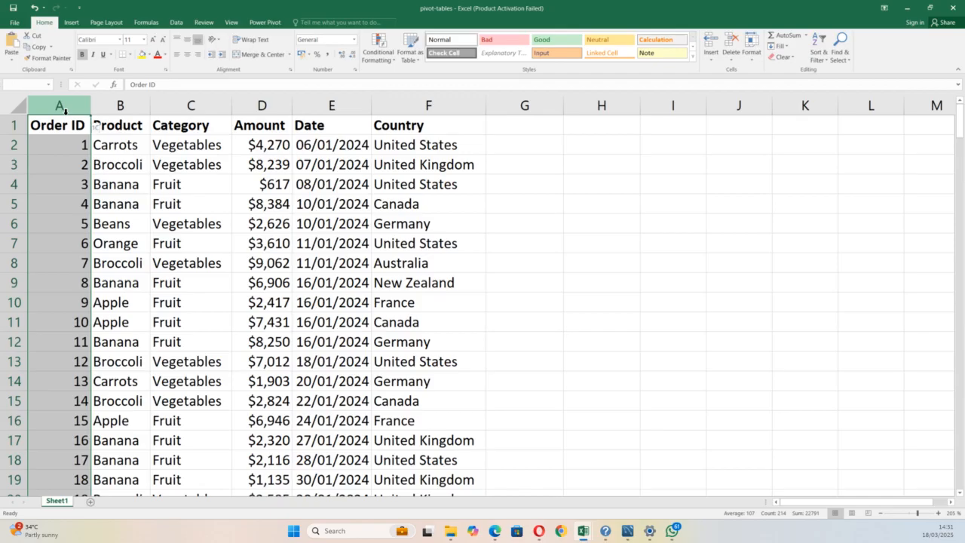
pyautogui.click(65, 150)
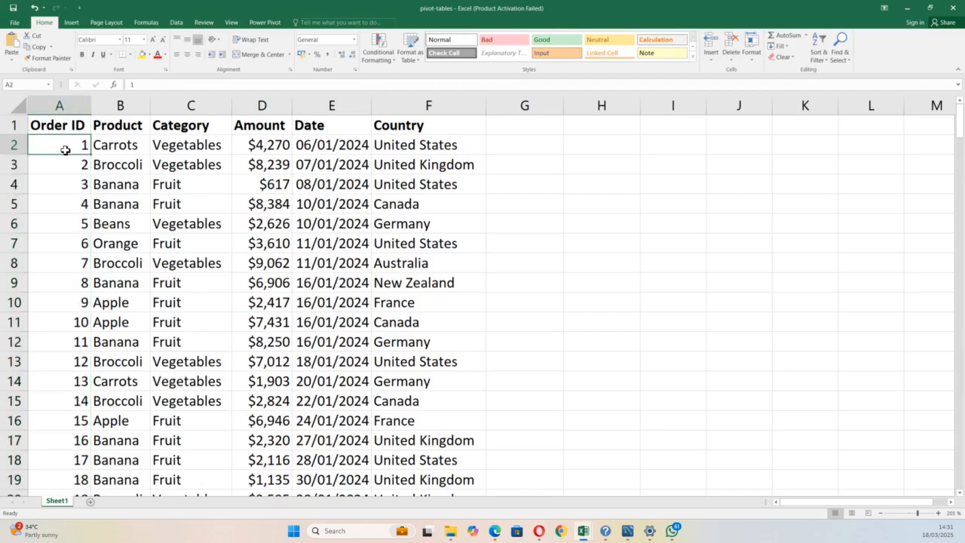
pyautogui.hotkey('ctrl', 'shift', 'Down')
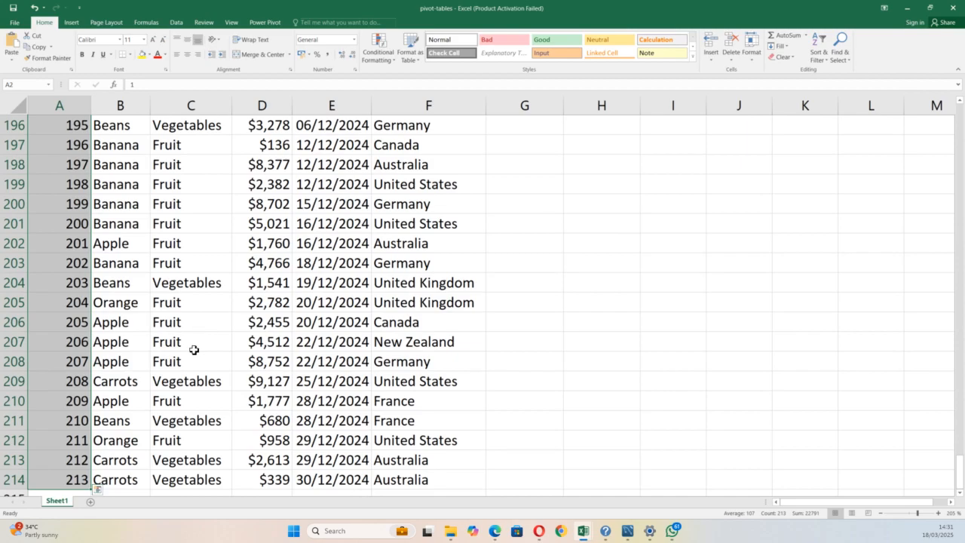
pyautogui.click(483, 285)
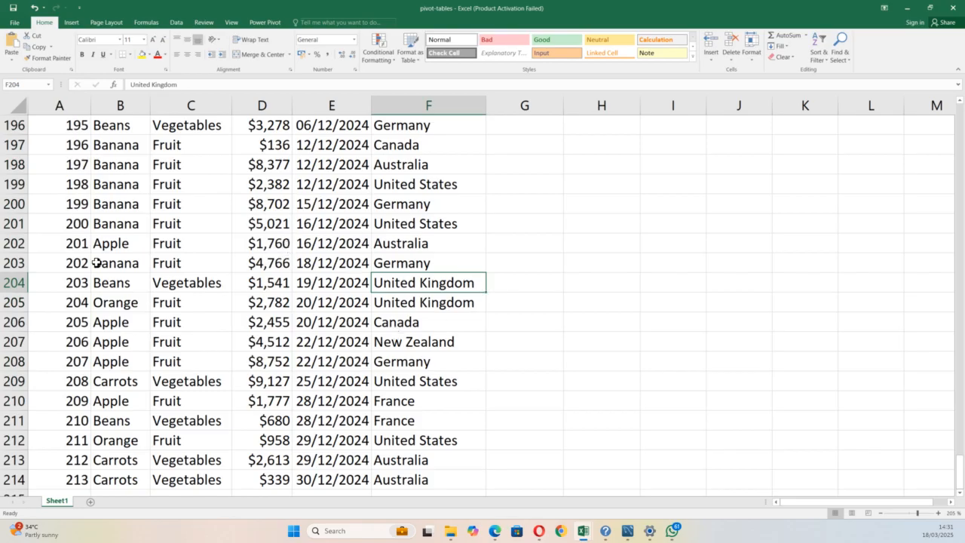
pyautogui.scroll(11, 265, 291)
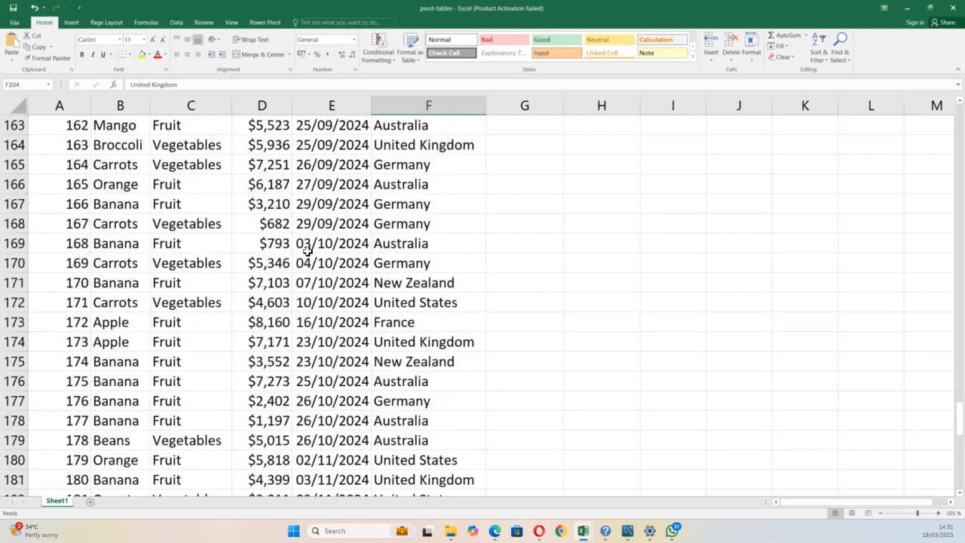
pyautogui.scroll(20, 307, 250)
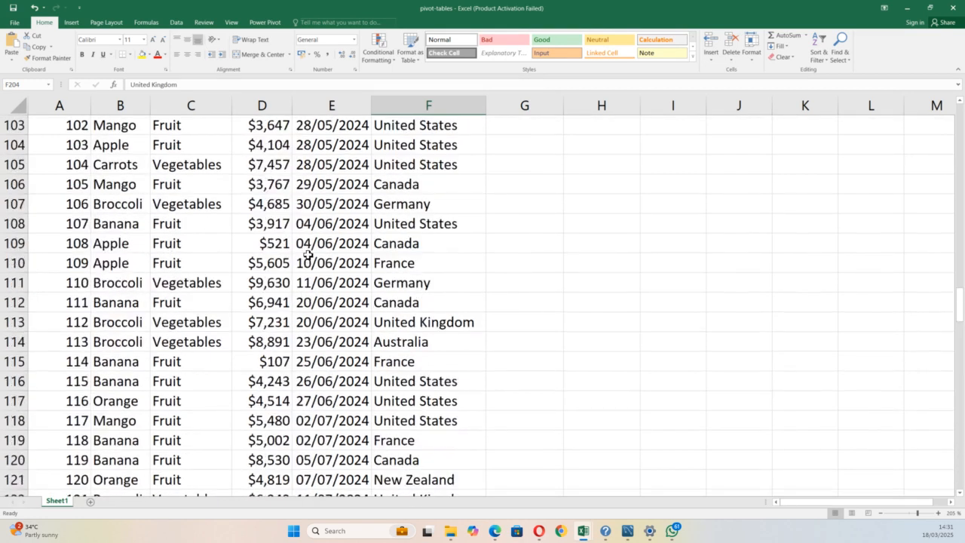
pyautogui.scroll(17, 308, 254)
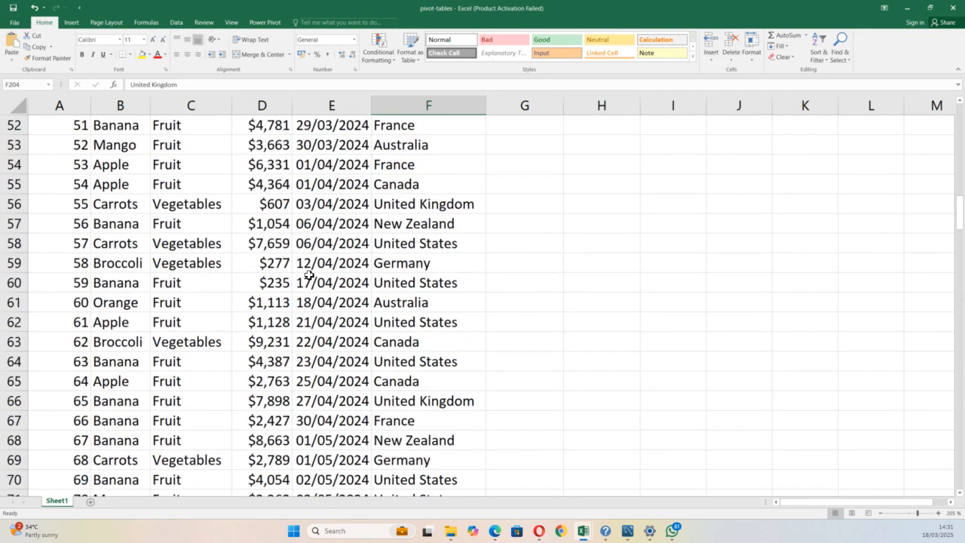
pyautogui.click(960, 220)
pyautogui.moveTo(960, 247); pyautogui.dragTo(958, 107)
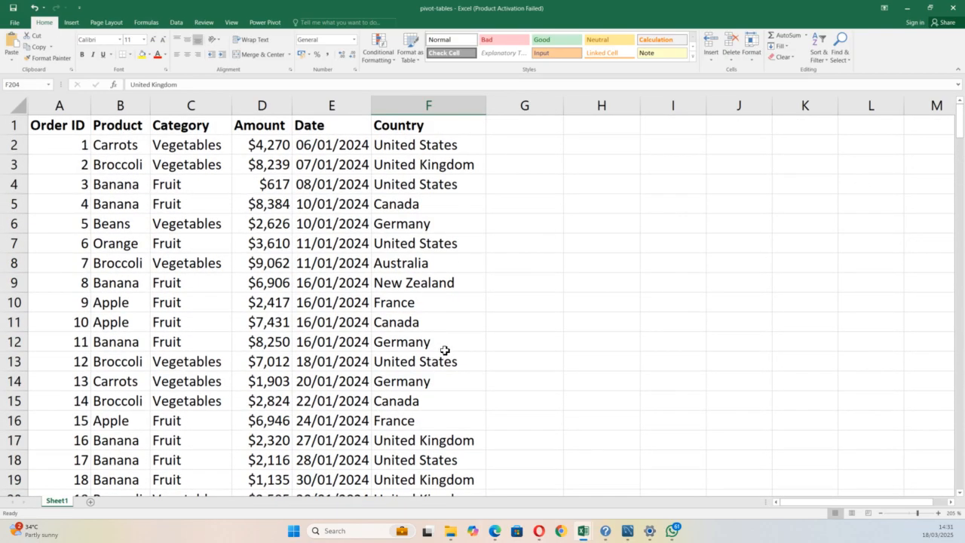
pyautogui.click(573, 250)
pyautogui.click(547, 299)
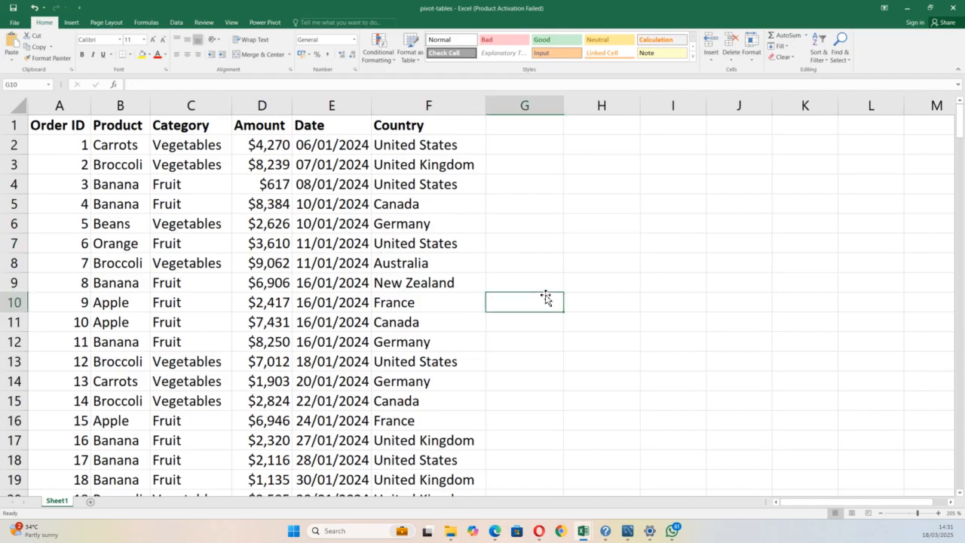
pyautogui.click(401, 270)
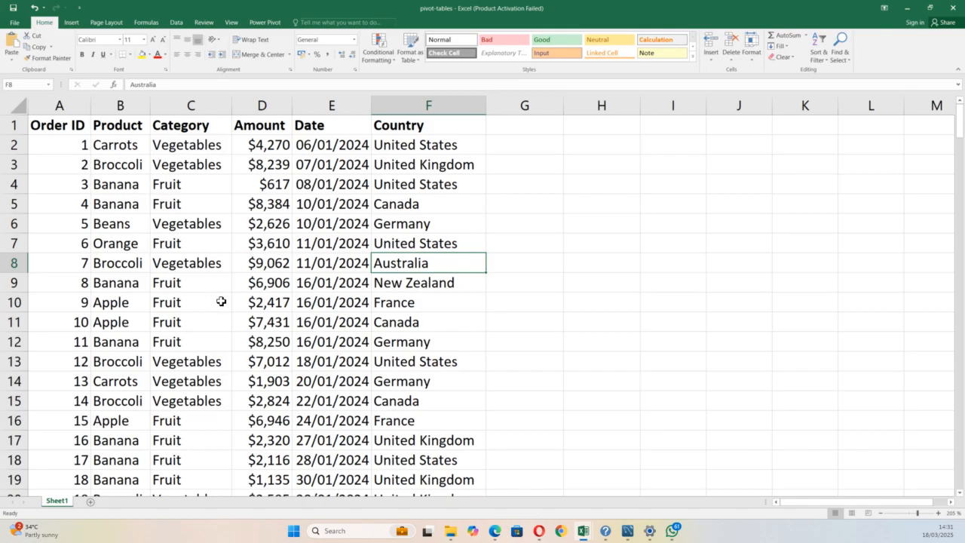
pyautogui.click(240, 251)
pyautogui.click(202, 265)
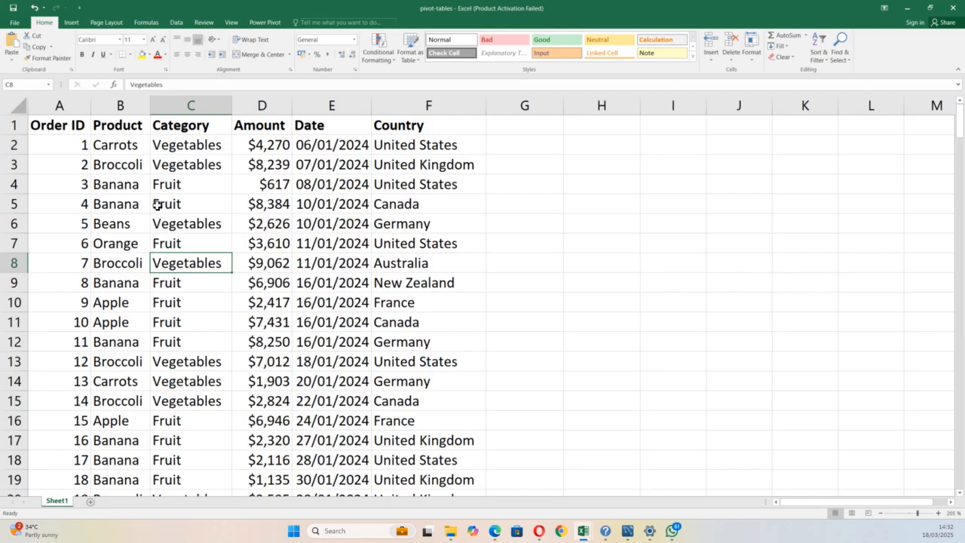
# Insert a pivot table based on the Sheet1 order data range A1:F214, placed on a new worksheet
pyautogui.click(127, 199)
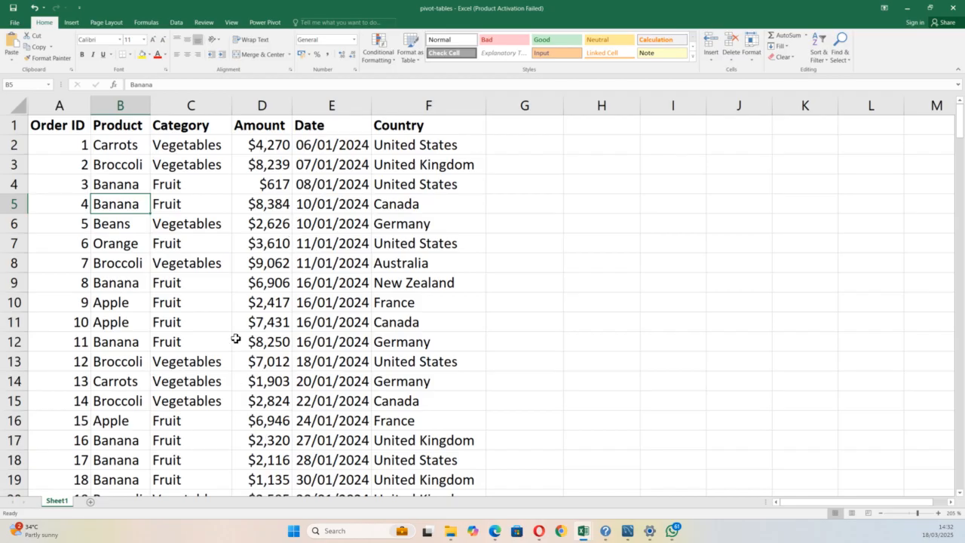
pyautogui.click(72, 22)
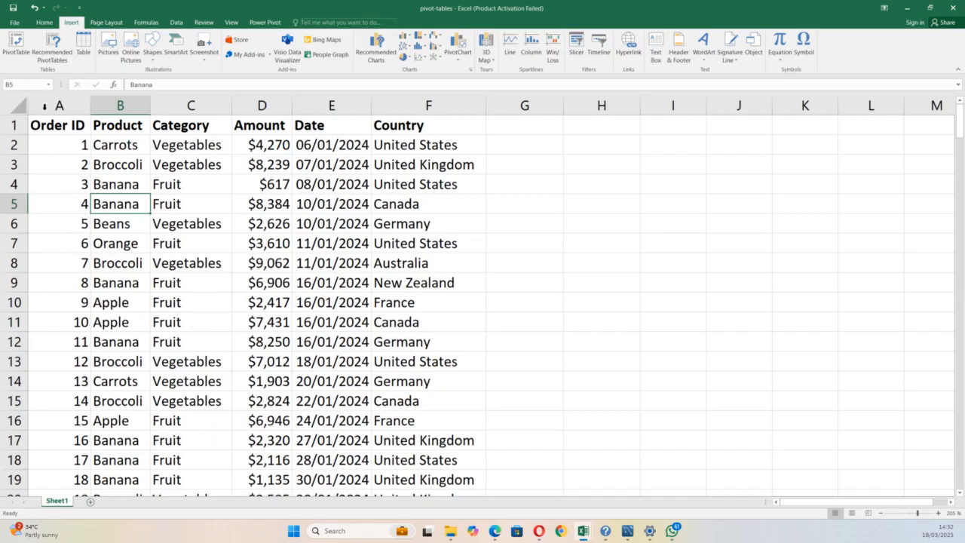
pyautogui.click(16, 39)
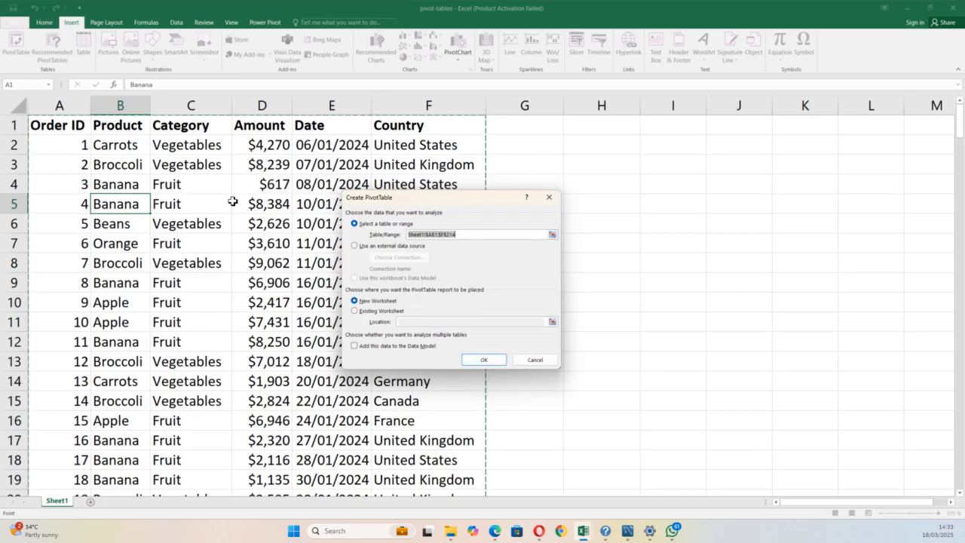
pyautogui.click(483, 360)
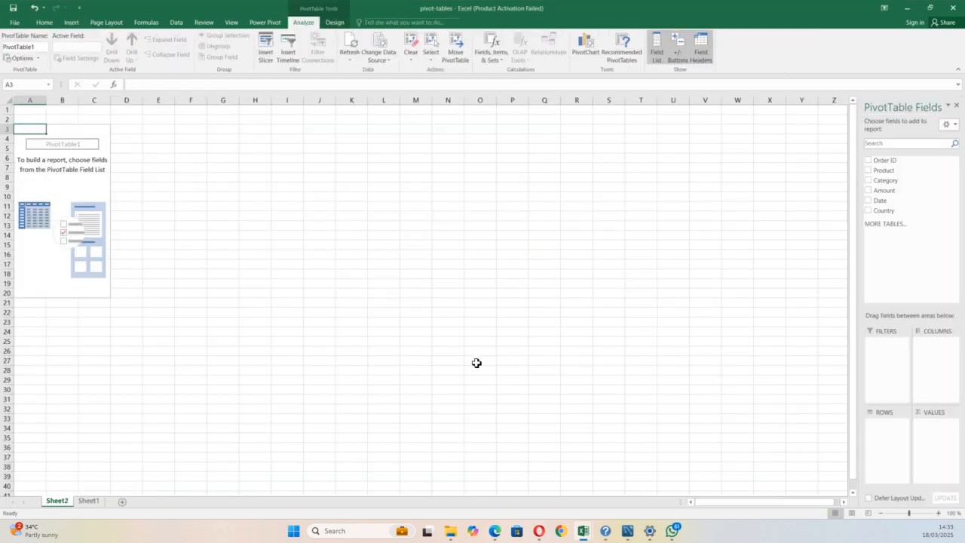
# Rename the new worksheet holding the empty pivot table as "Pivot Table"
pyautogui.doubleClick(60, 501)
pyautogui.write('P')
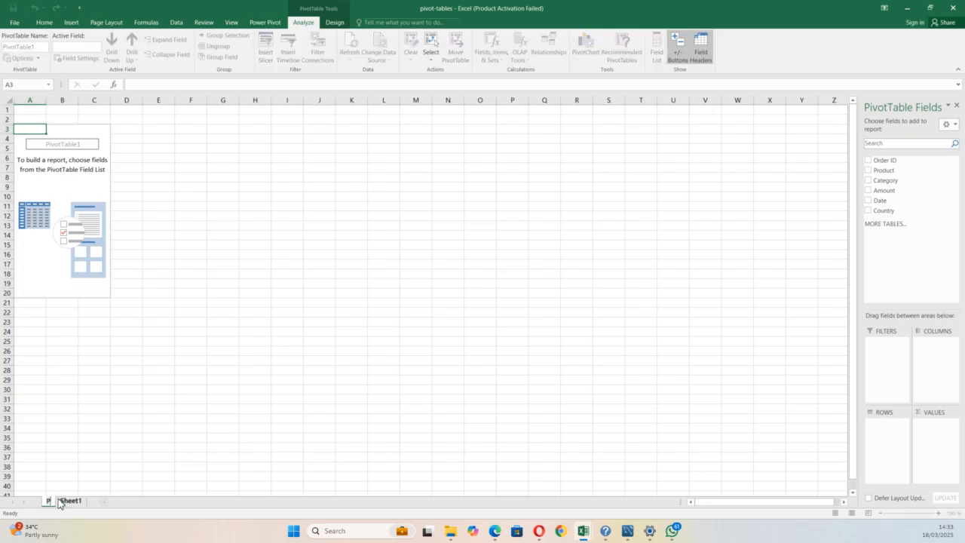
pyautogui.write('ivot Table')
pyautogui.press('Return')
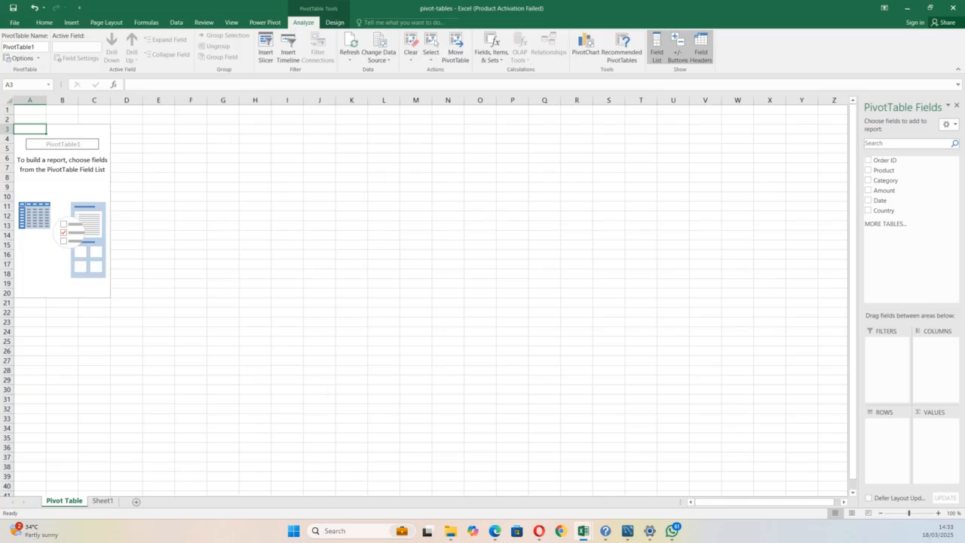
pyautogui.click(193, 373)
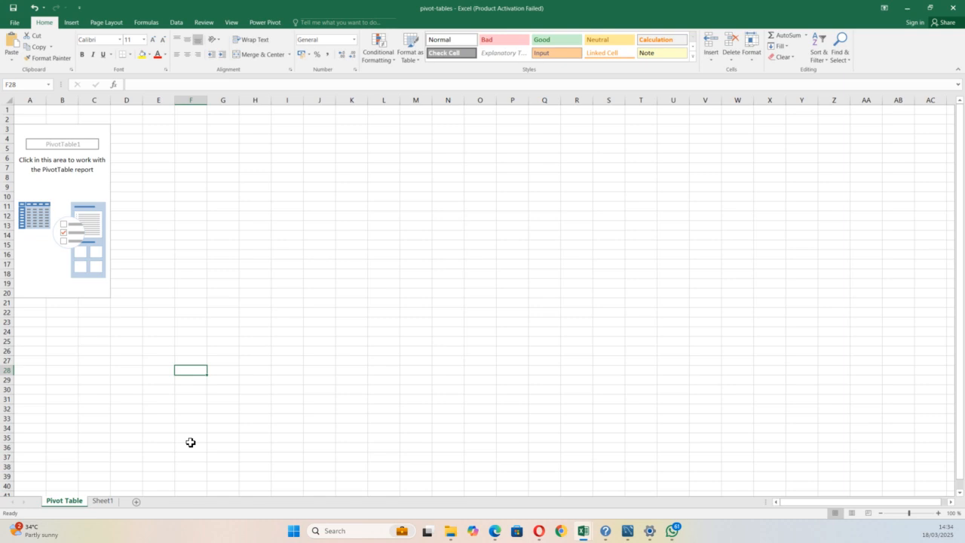
# Insert a second pivot table from the Sheet1 order data, placed on the existing Pivot Table worksheet at cell L3
pyautogui.click(104, 501)
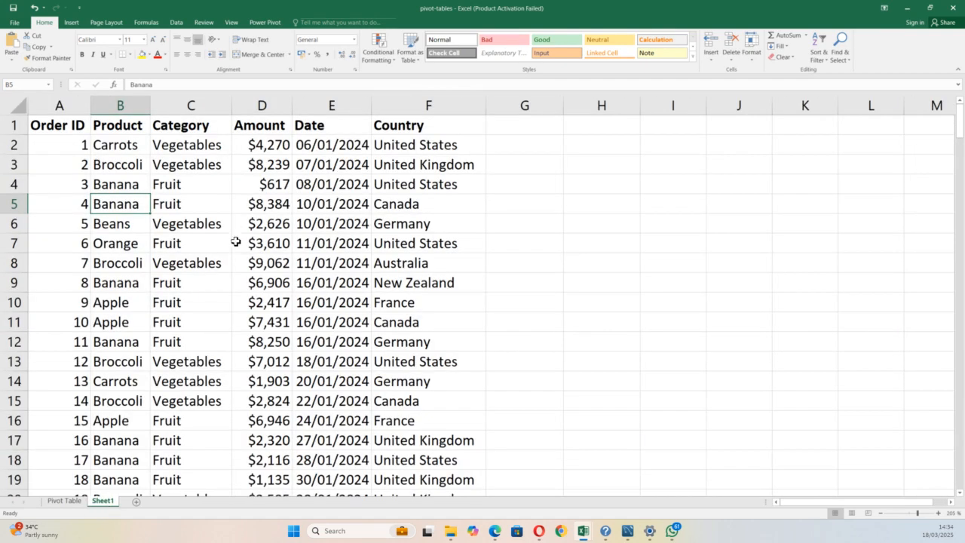
pyautogui.click(71, 21)
pyautogui.click(15, 45)
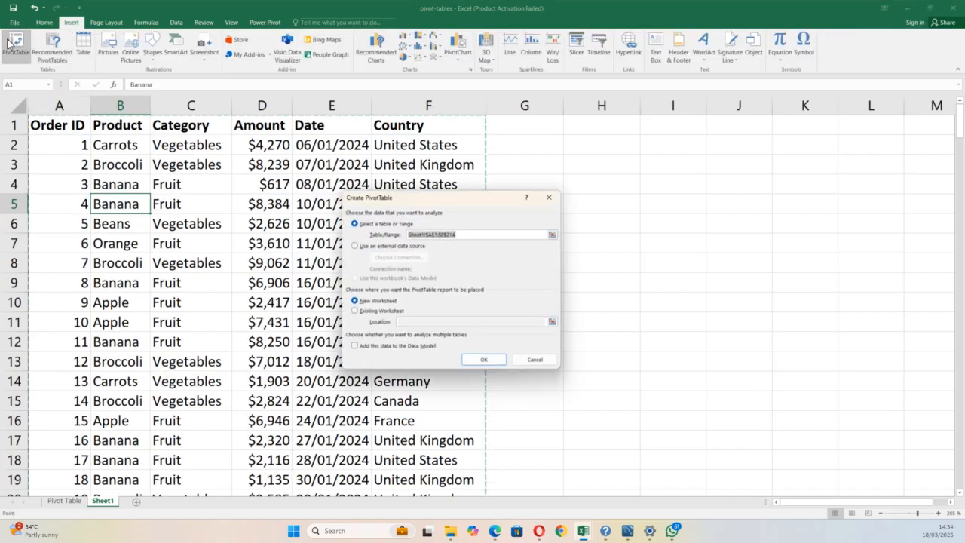
pyautogui.click(354, 311)
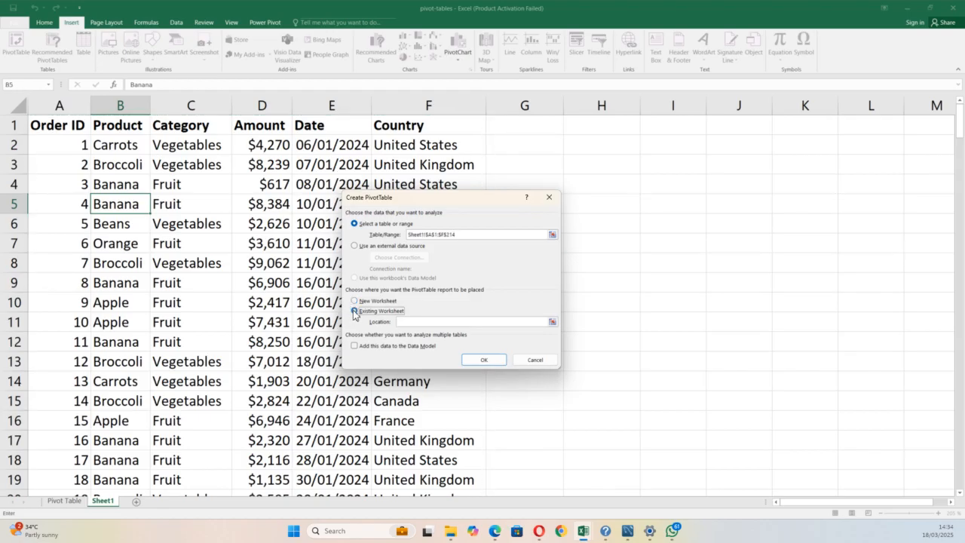
pyautogui.click(407, 322)
pyautogui.click(65, 501)
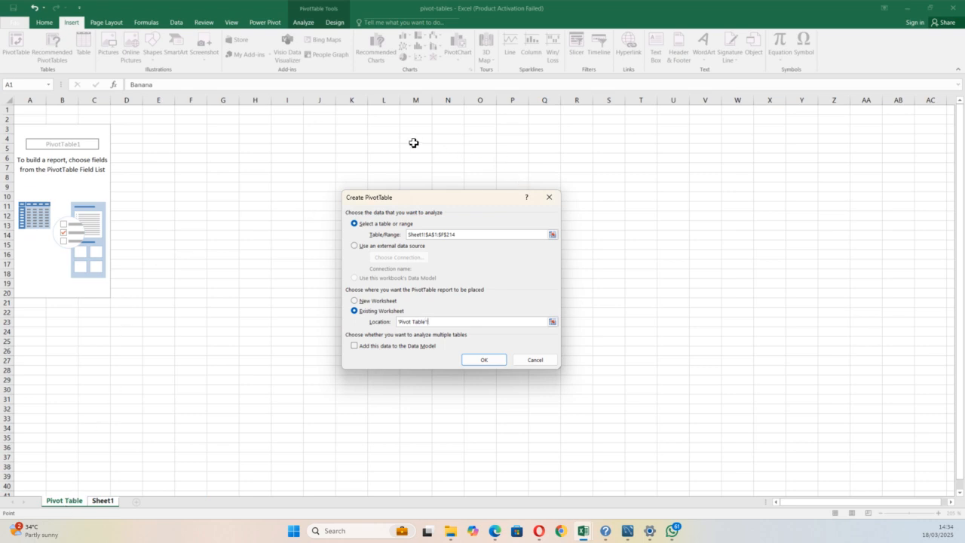
pyautogui.click(384, 131)
pyautogui.click(486, 359)
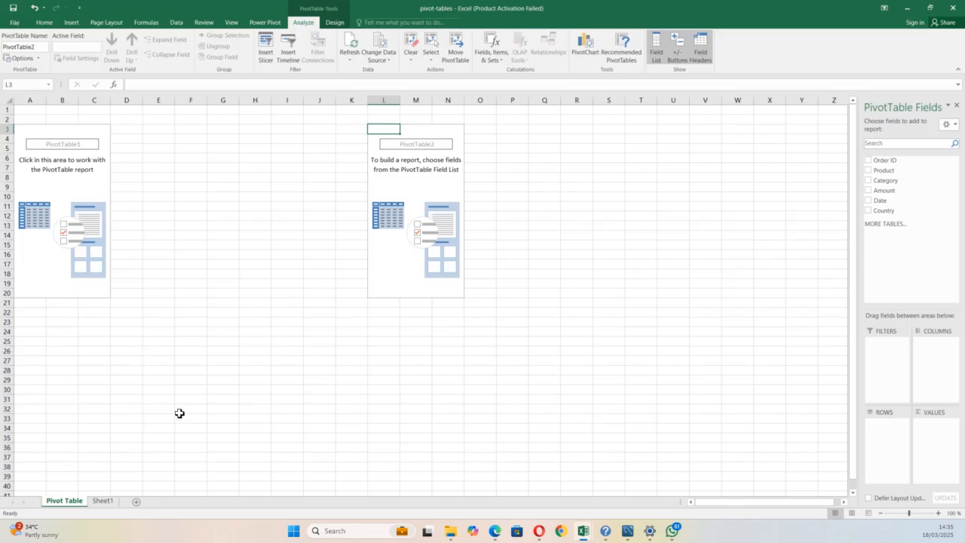
pyautogui.scroll(-1, 233, 422)
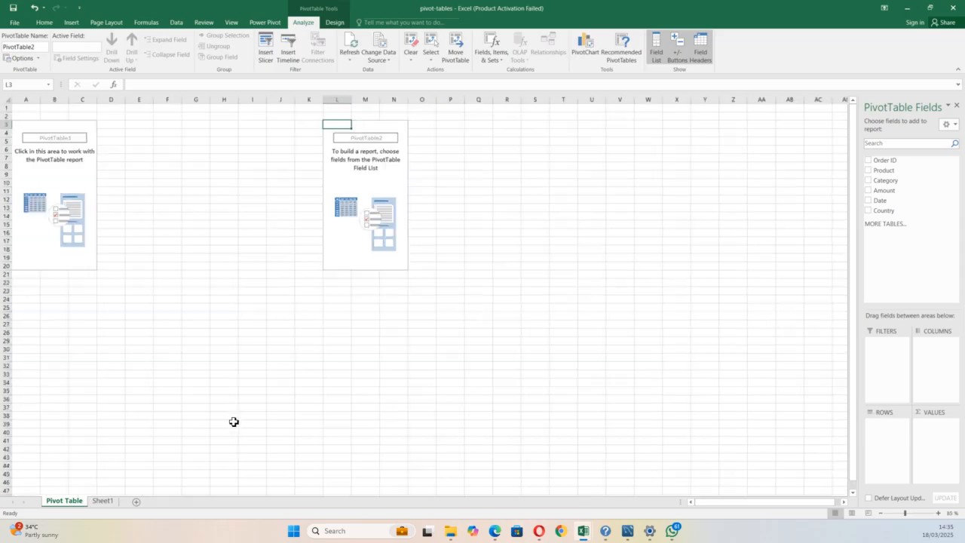
# Insert a third pivot table from the Sheet1 range A1:F214, placed on the existing Pivot Table worksheet at cell W4
pyautogui.click(103, 500)
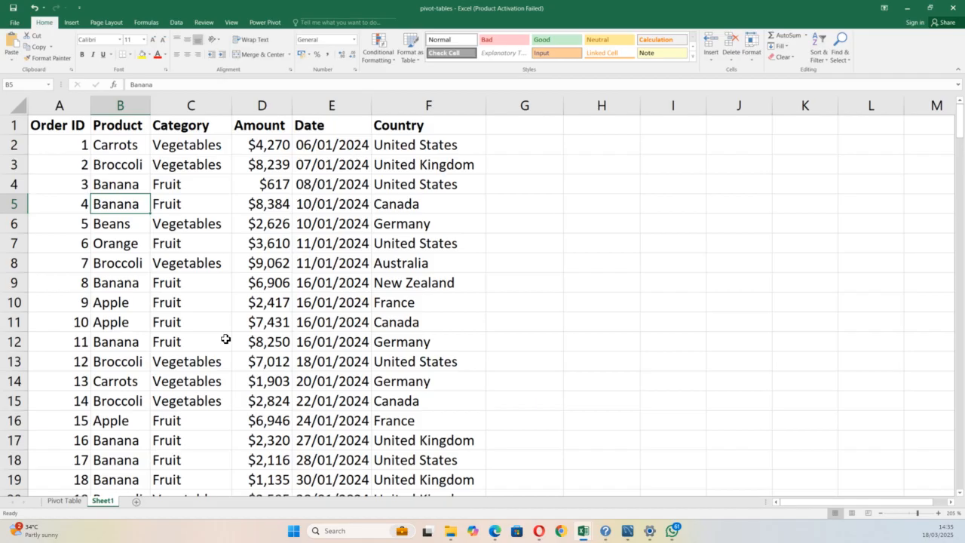
pyautogui.click(72, 25)
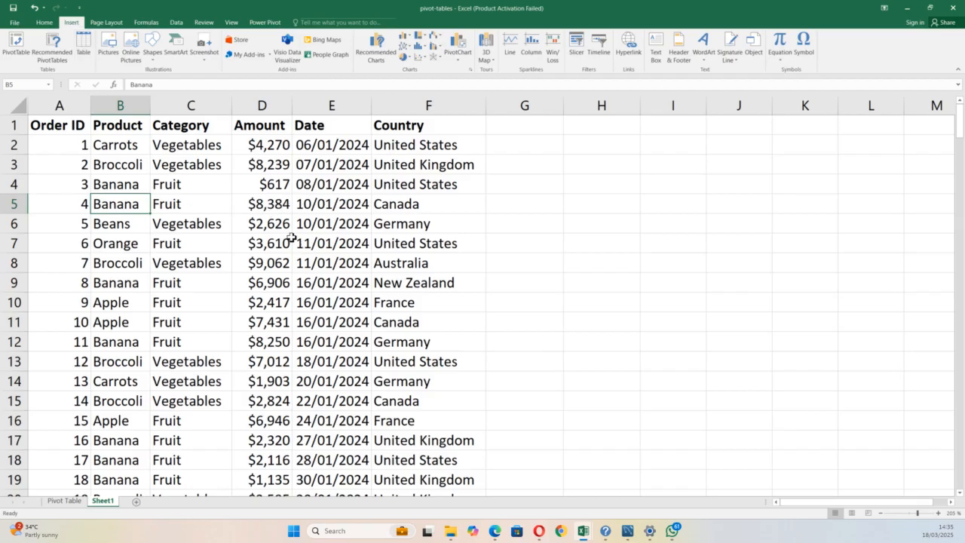
pyautogui.click(657, 216)
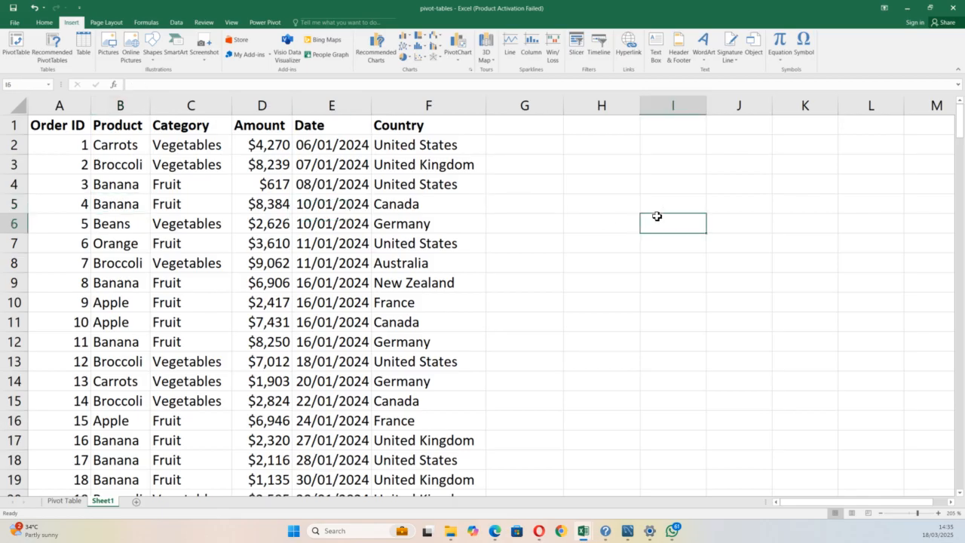
pyautogui.click(166, 198)
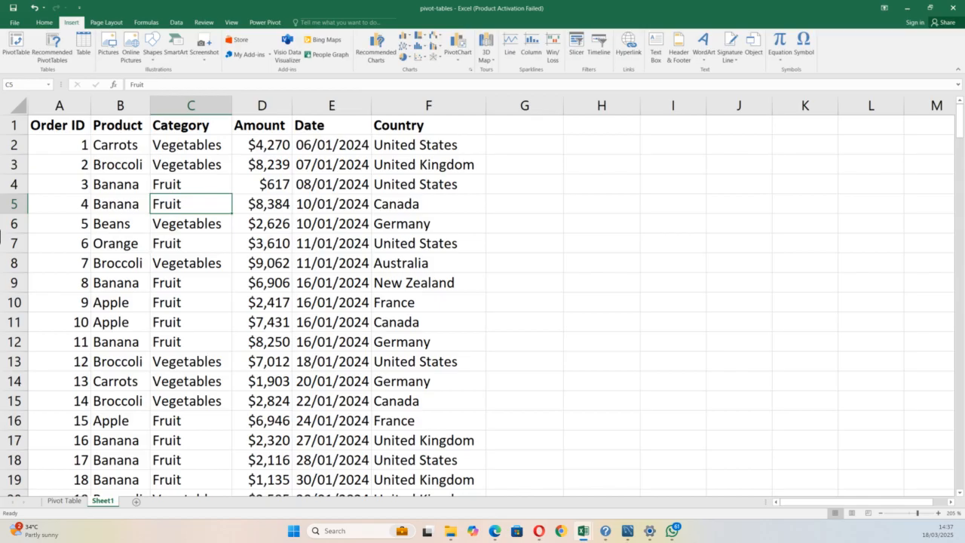
pyautogui.click(15, 45)
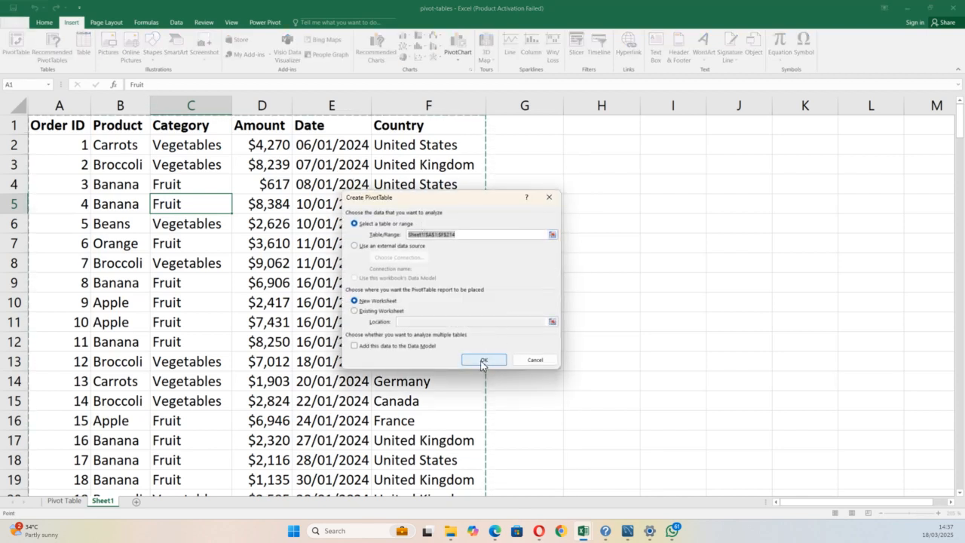
pyautogui.click(372, 314)
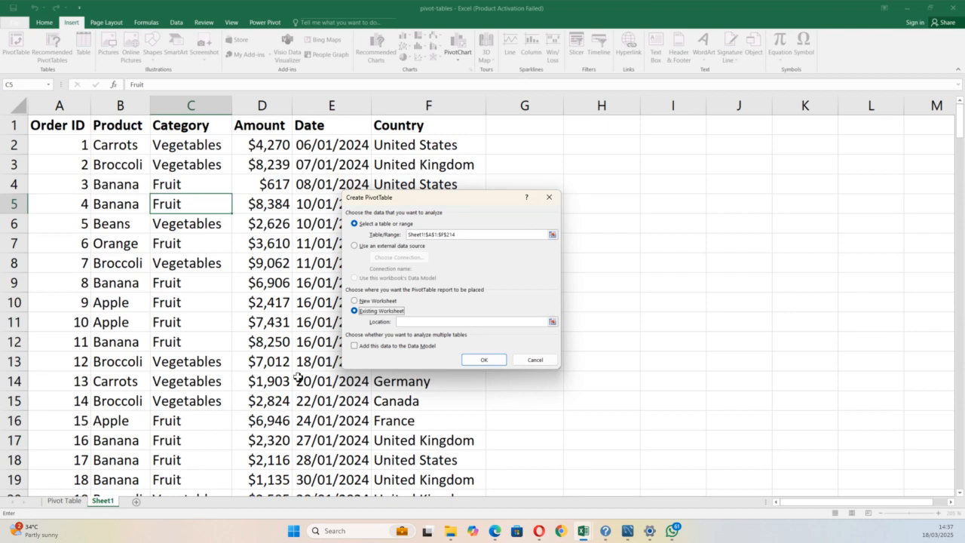
pyautogui.moveTo(379, 204); pyautogui.dragTo(538, 211)
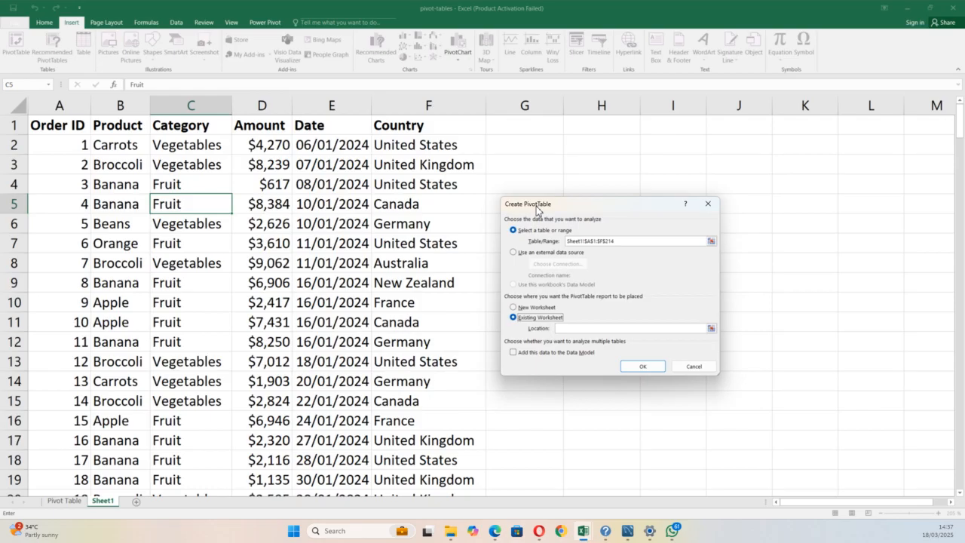
pyautogui.click(610, 328)
pyautogui.click(65, 501)
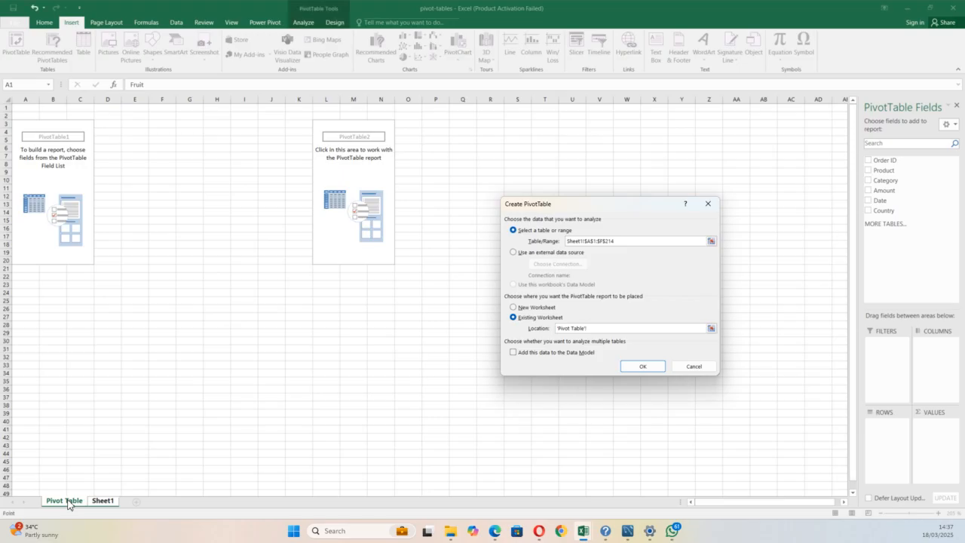
pyautogui.moveTo(570, 209); pyautogui.dragTo(214, 321)
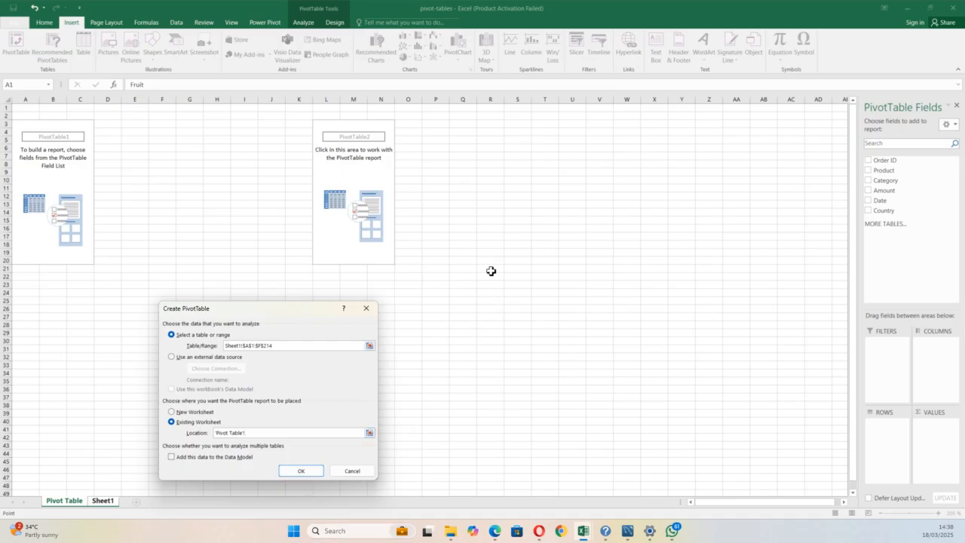
pyautogui.click(632, 130)
pyautogui.click(298, 472)
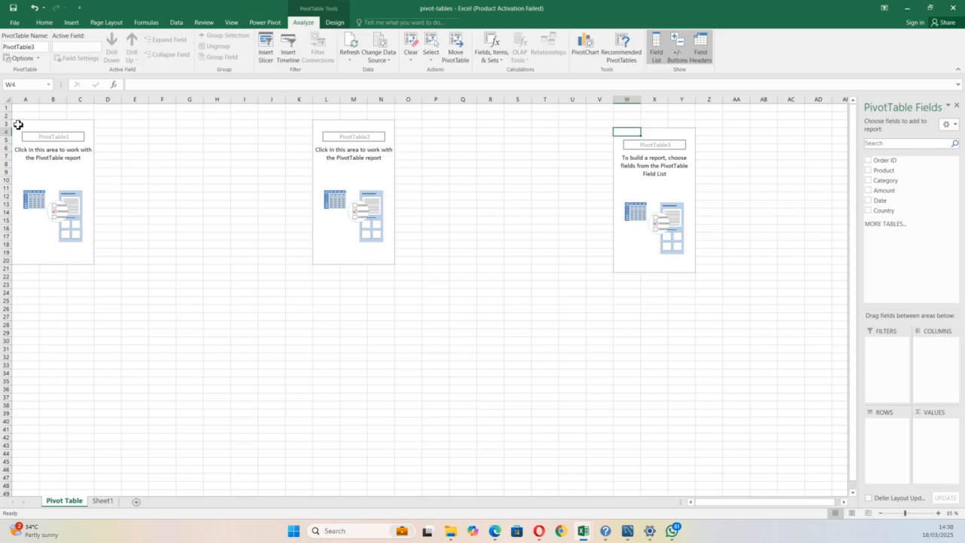
# Copy the empty pivot table that starts at cell A3 and paste the copy at cell A38
pyautogui.moveTo(18, 125); pyautogui.dragTo(89, 260)
pyautogui.hotkey('ctrl', 'c')
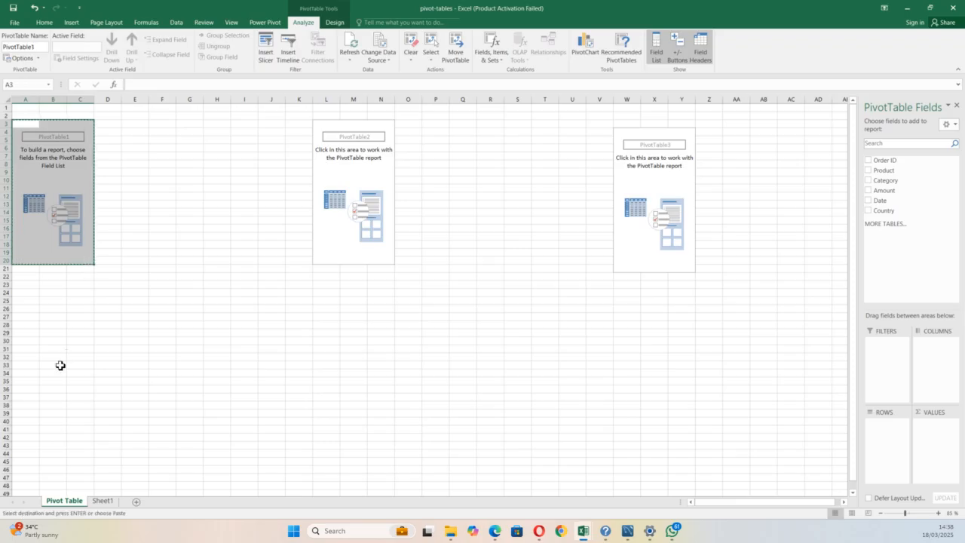
pyautogui.click(27, 408)
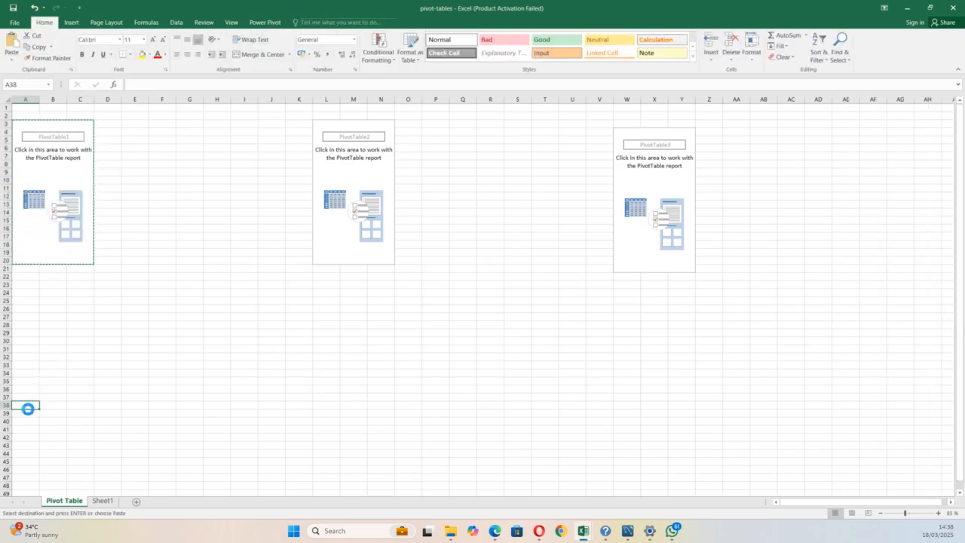
pyautogui.hotkey('ctrl', 'v')
pyautogui.scroll(-3, 98, 372)
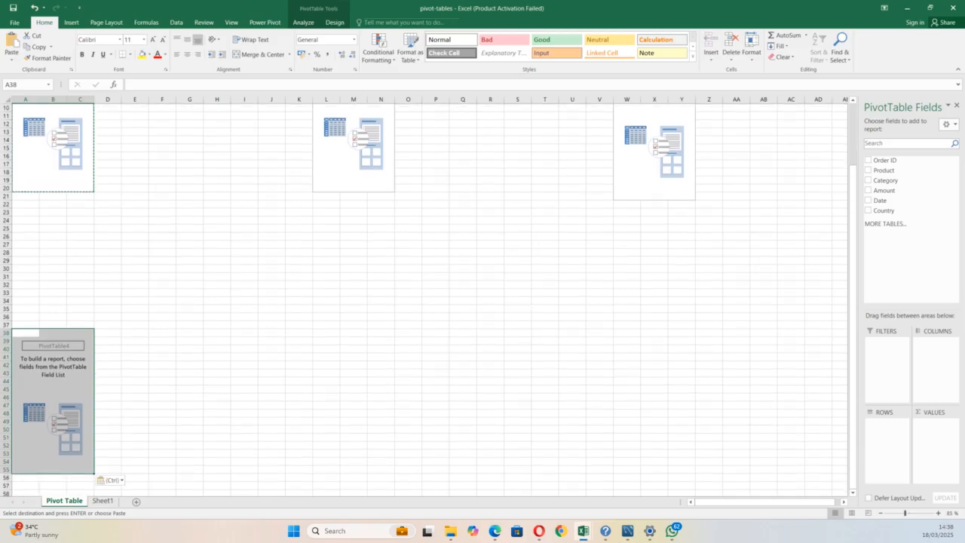
pyautogui.hotkey('alt', 'Tab')
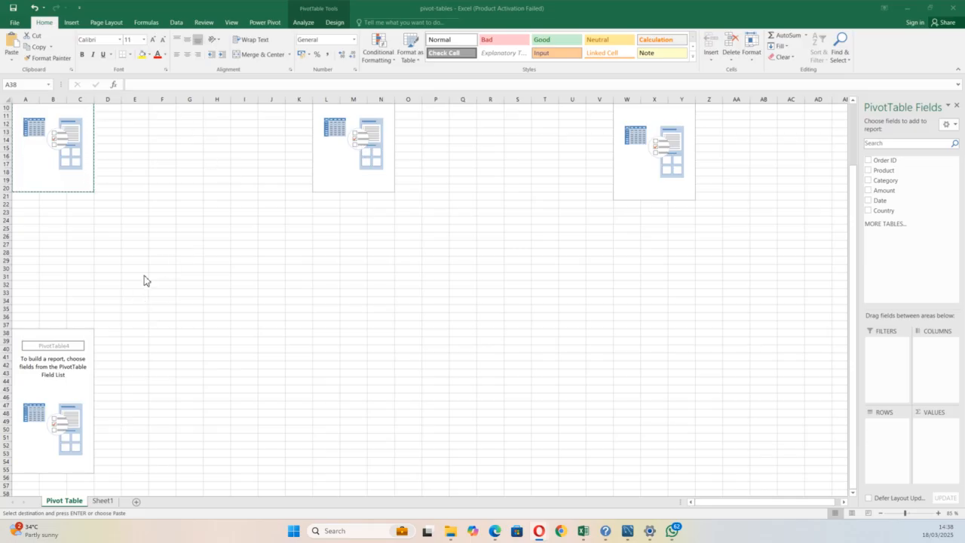
pyautogui.hotkey('alt', 'Tab')
pyautogui.press('Escape')
pyautogui.click(281, 280)
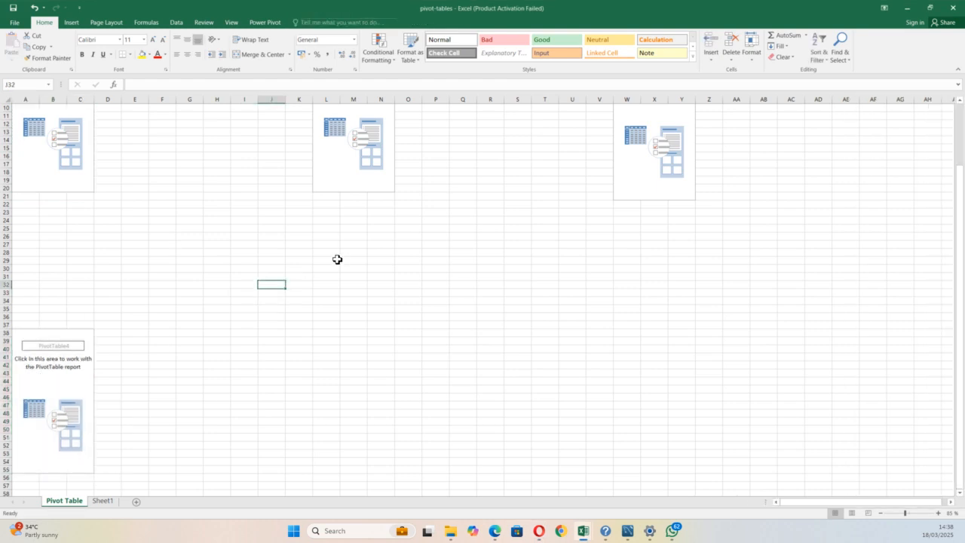
pyautogui.scroll(3, 377, 277)
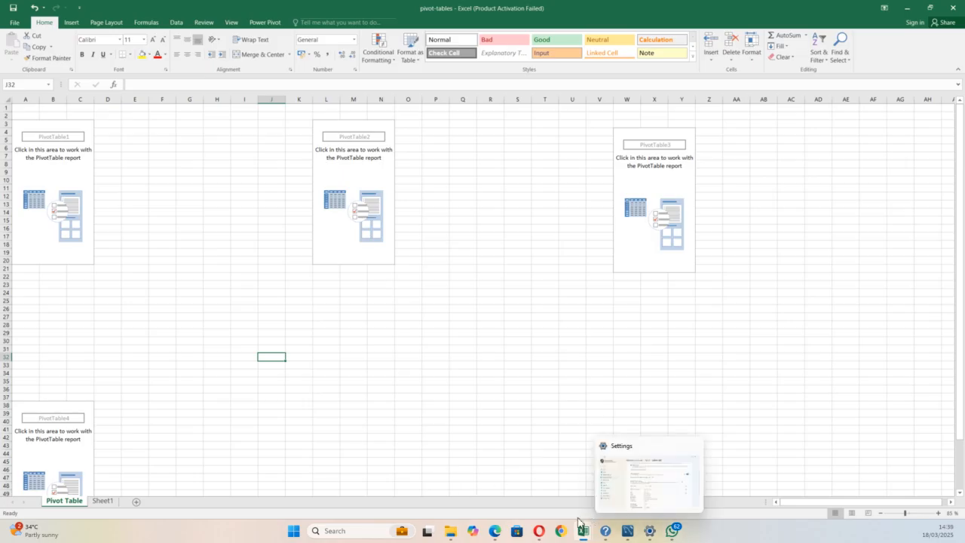
# Check the Insert and Drag field topics in the Book2 workbook's Pivot Table list, and return to the pivot-tables workbook
pyautogui.moveTo(582, 535)
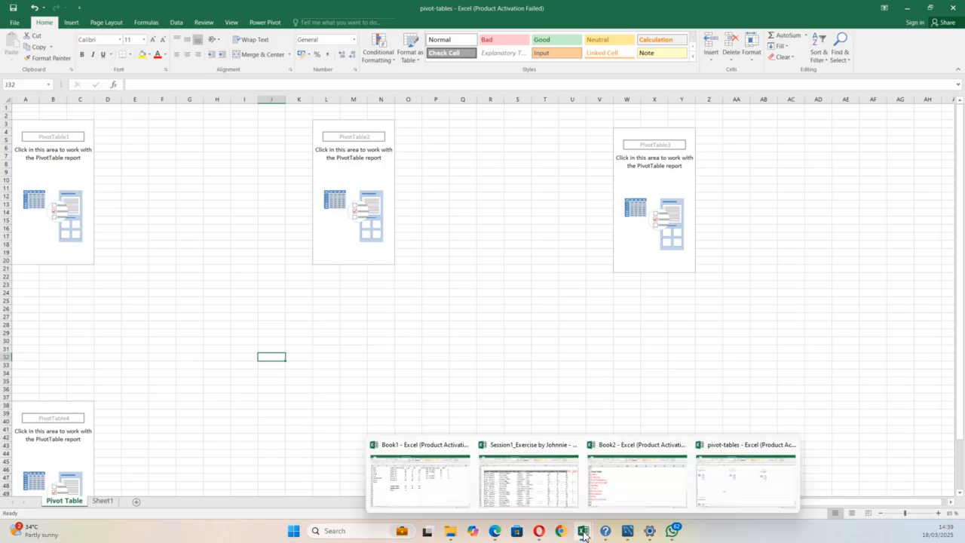
pyautogui.click(606, 500)
pyautogui.click(122, 190)
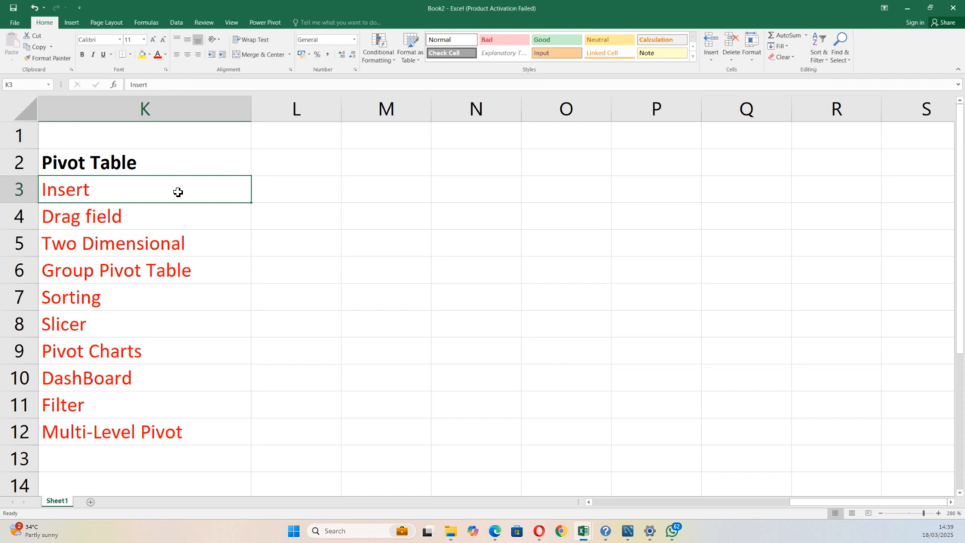
pyautogui.click(104, 222)
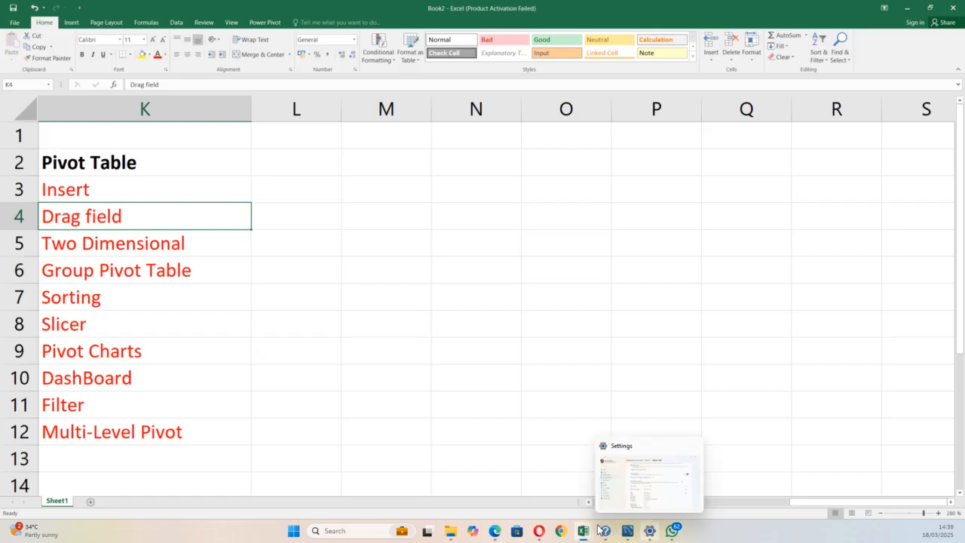
pyautogui.moveTo(585, 534)
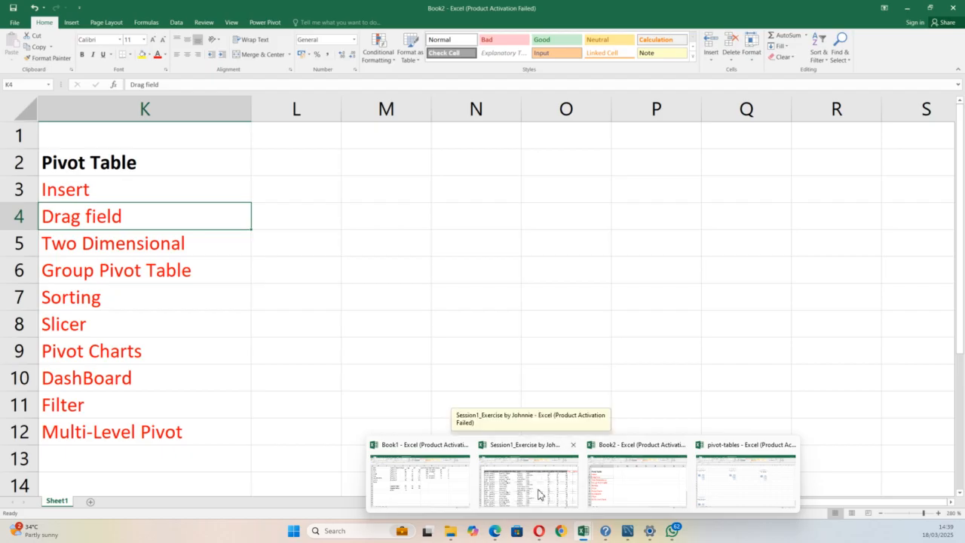
pyautogui.click(521, 496)
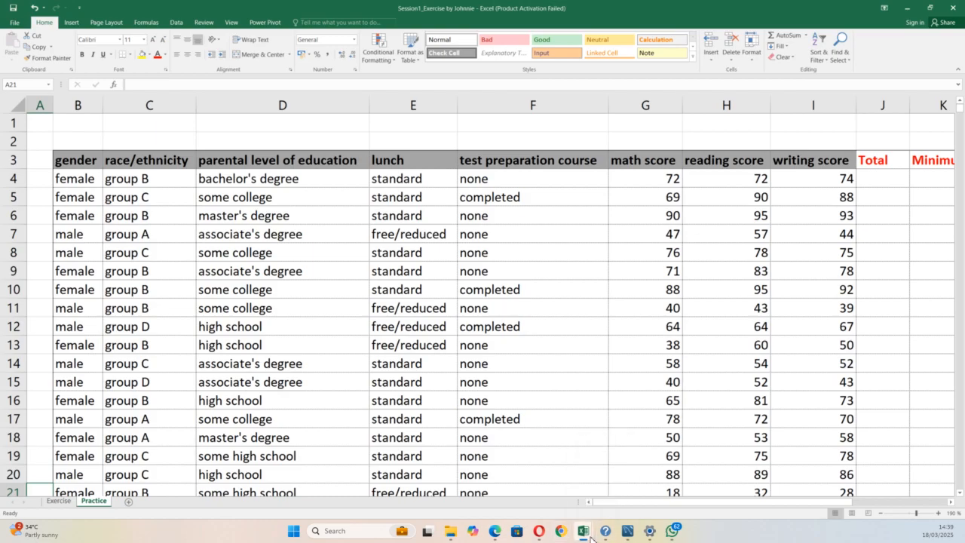
pyautogui.moveTo(591, 536)
pyautogui.click(730, 483)
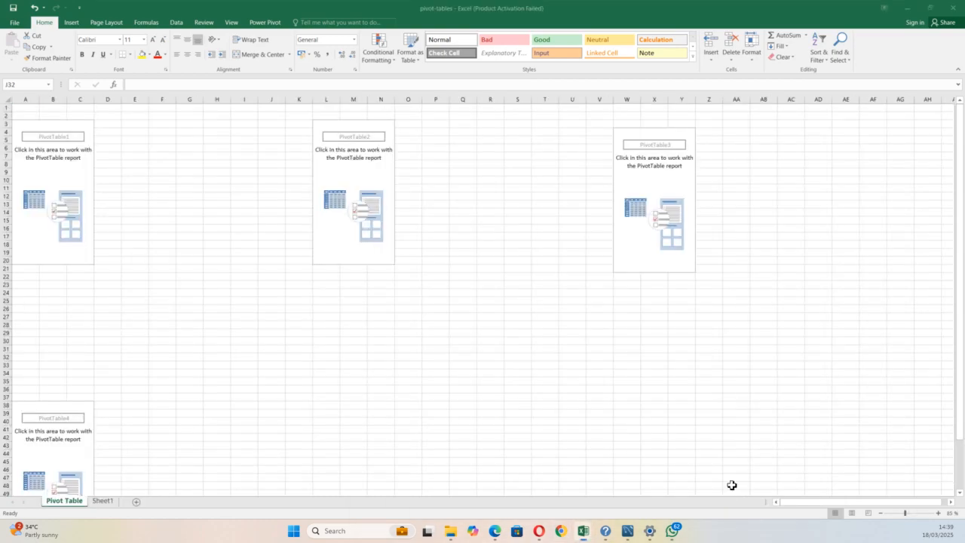
# Display the field list of the pivot table at A3 and widen its PivotTable Fields pane
pyautogui.click(361, 413)
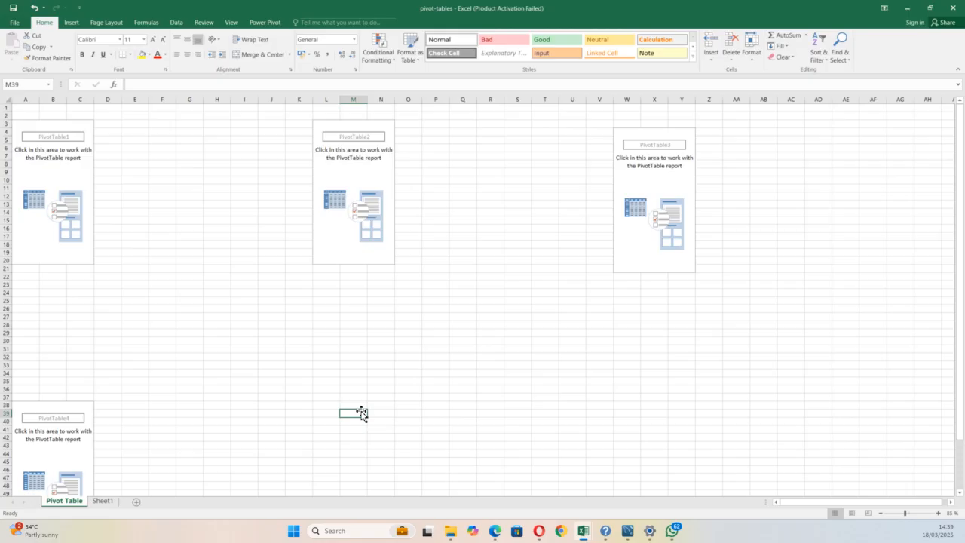
pyautogui.click(71, 253)
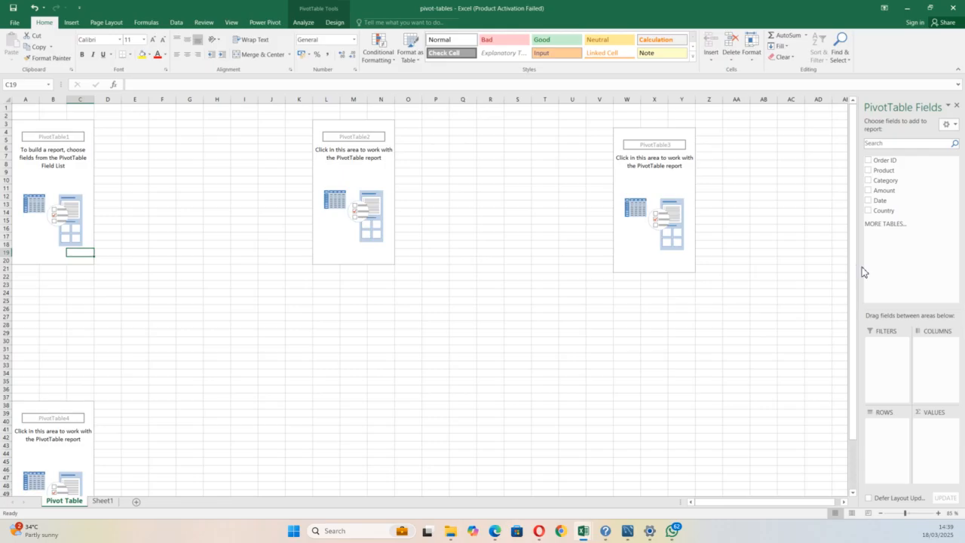
pyautogui.moveTo(862, 266); pyautogui.dragTo(806, 300)
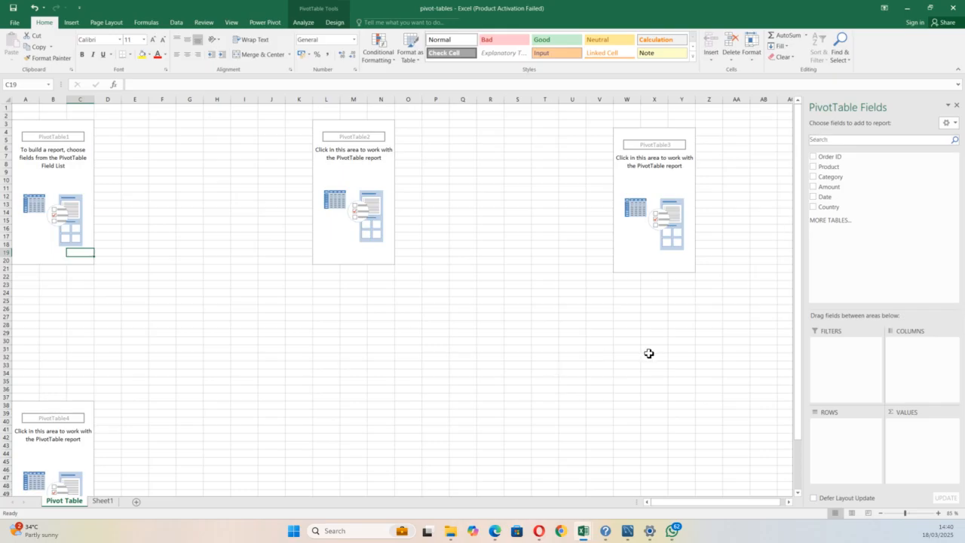
# Show and hide the field list by selecting cells inside and outside the pivot table at A3
pyautogui.click(341, 400)
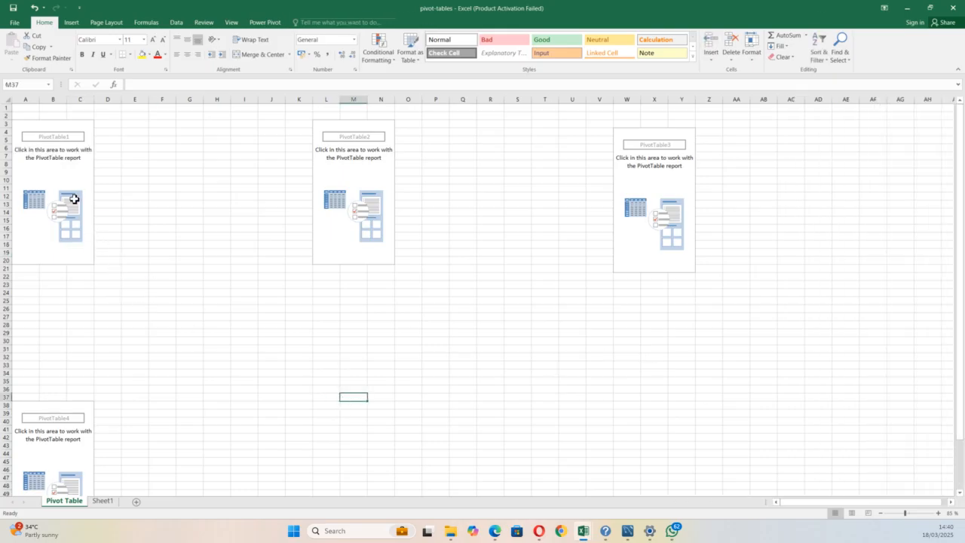
pyautogui.click(70, 187)
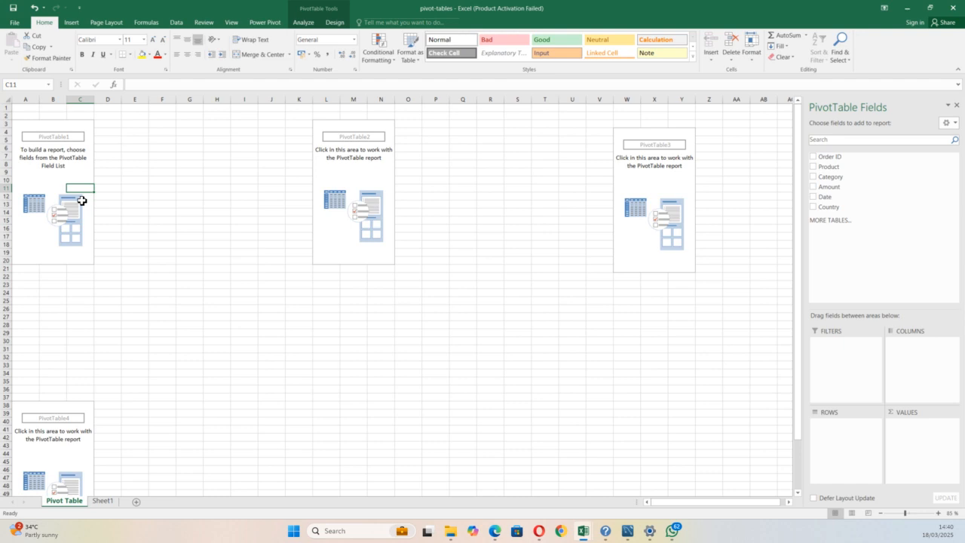
pyautogui.click(47, 252)
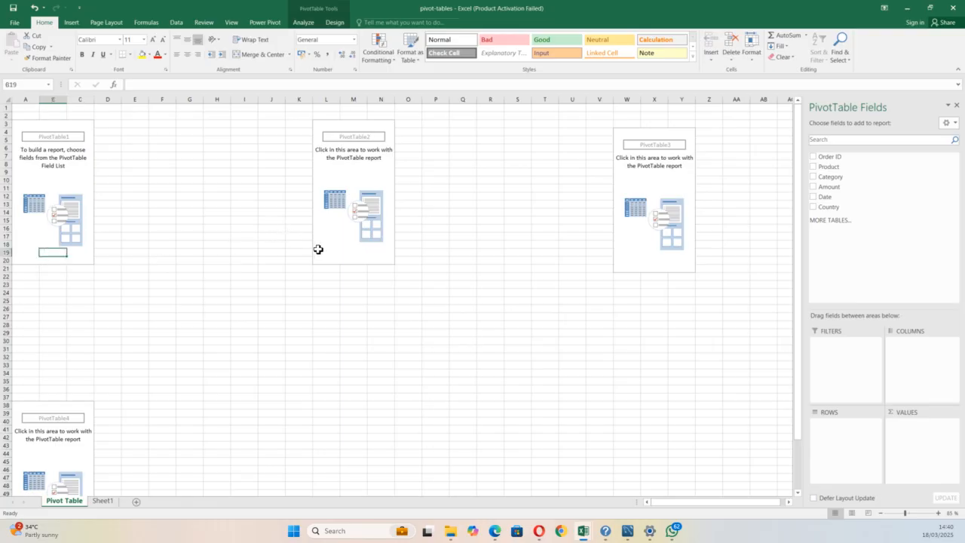
pyautogui.click(161, 309)
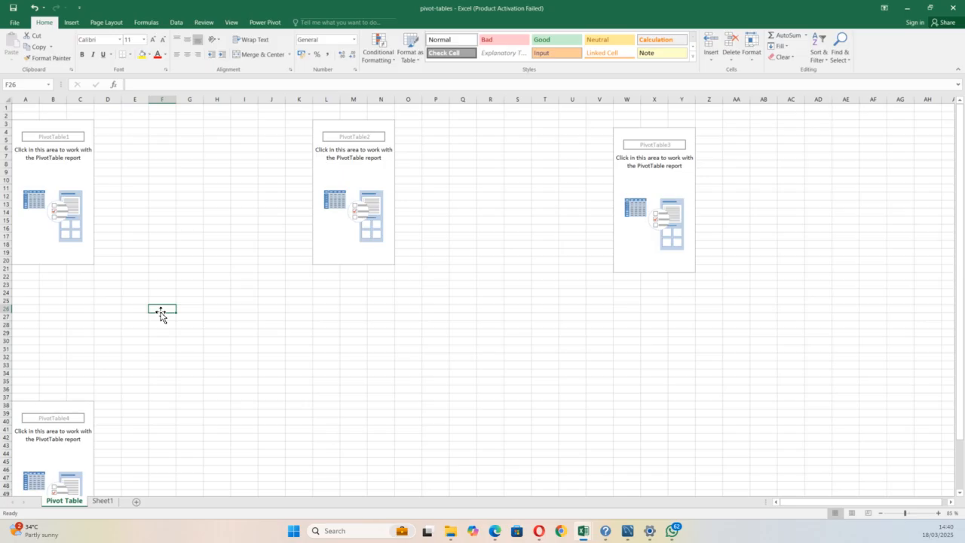
# Place the Country field in the Rows area of the pivot table at A3, trying it in Columns before returning it to Rows
pyautogui.click(32, 253)
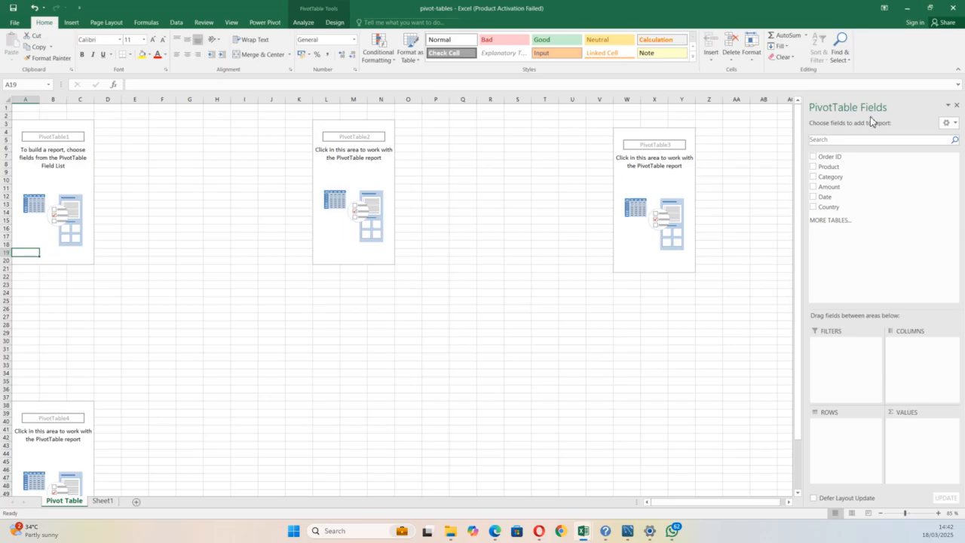
pyautogui.moveTo(839, 214); pyautogui.dragTo(848, 444)
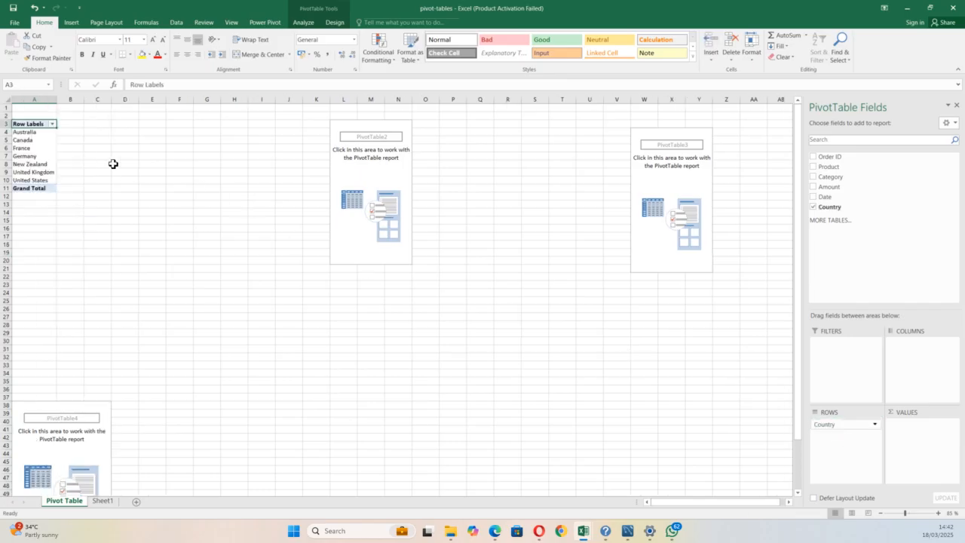
pyautogui.scroll(9, 200, 264)
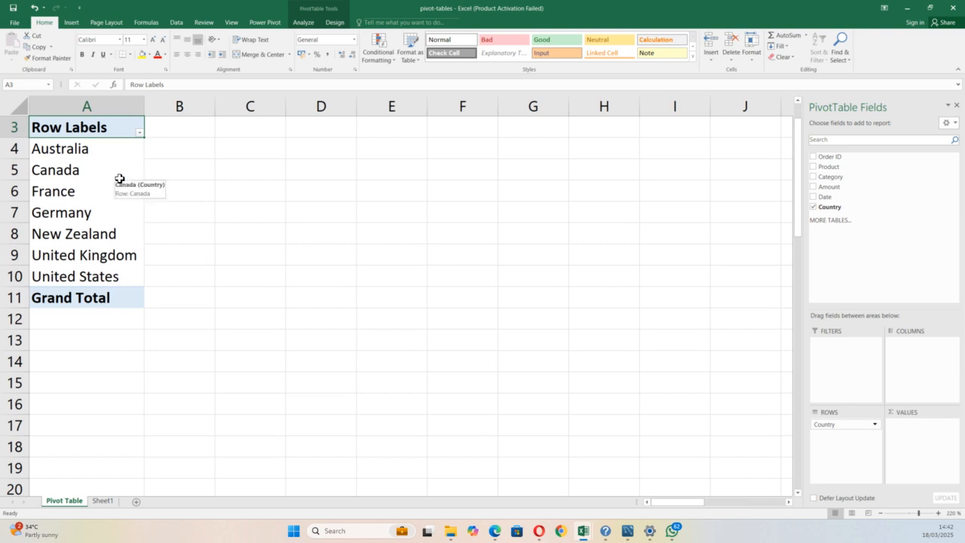
pyautogui.moveTo(816, 424); pyautogui.dragTo(928, 370)
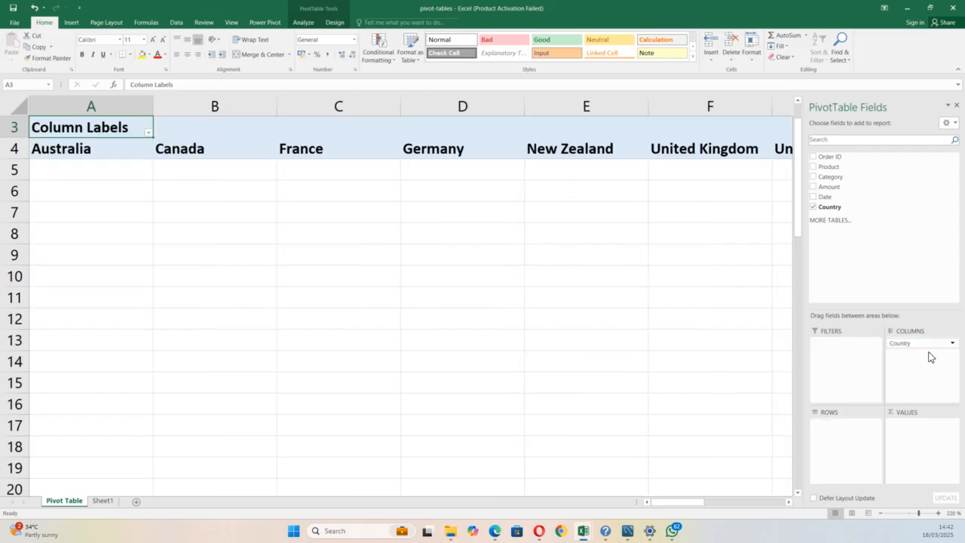
pyautogui.moveTo(930, 347); pyautogui.dragTo(838, 438)
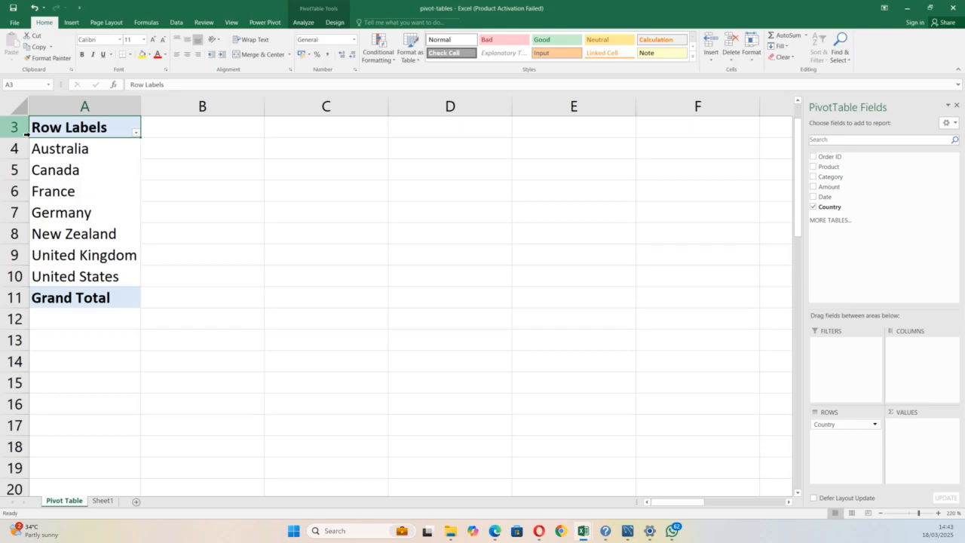
# Add the Amount field to the Values area to sum the amounts by country
pyautogui.moveTo(822, 202); pyautogui.dragTo(866, 305)
pyautogui.moveTo(910, 433); pyautogui.dragTo(924, 448)
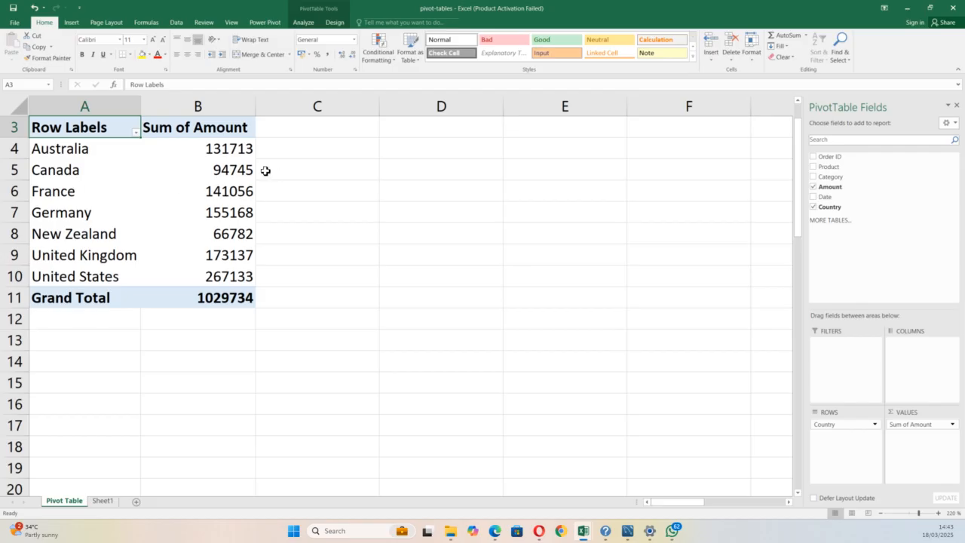
# Sort the countries in the pivot table at A3 by Sum of Amount from largest to smallest
pyautogui.rightClick(233, 152)
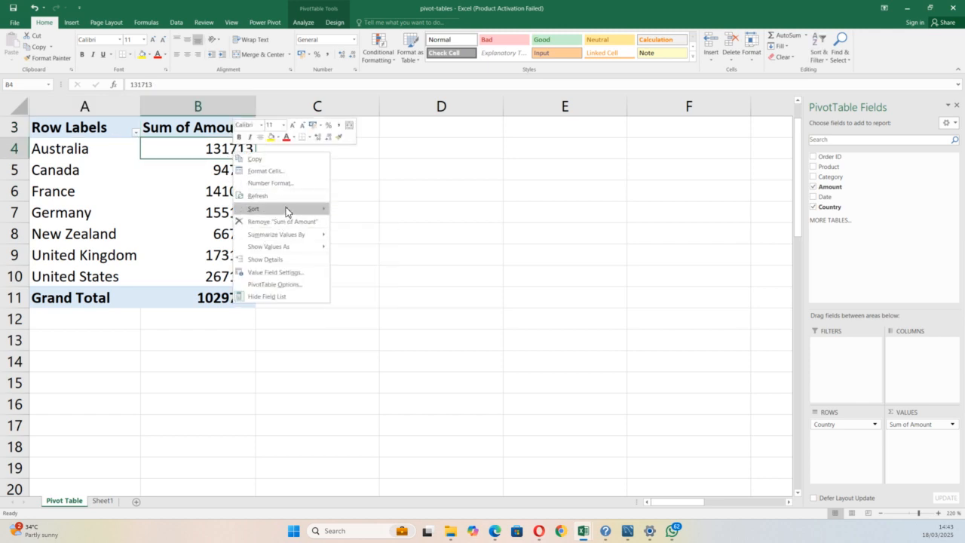
pyautogui.moveTo(324, 210)
pyautogui.click(346, 222)
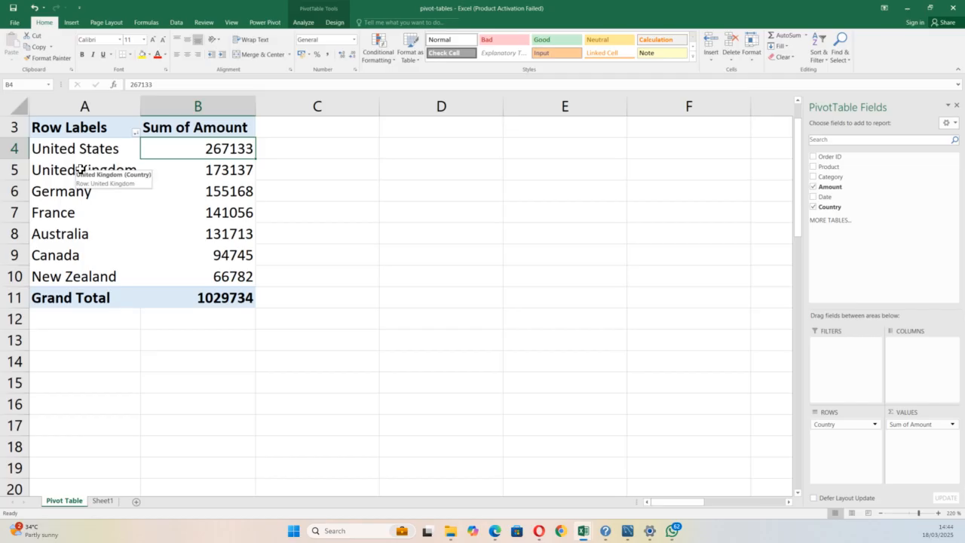
# Switch the report layout of the country pivot table to Tabular Form
pyautogui.click(303, 21)
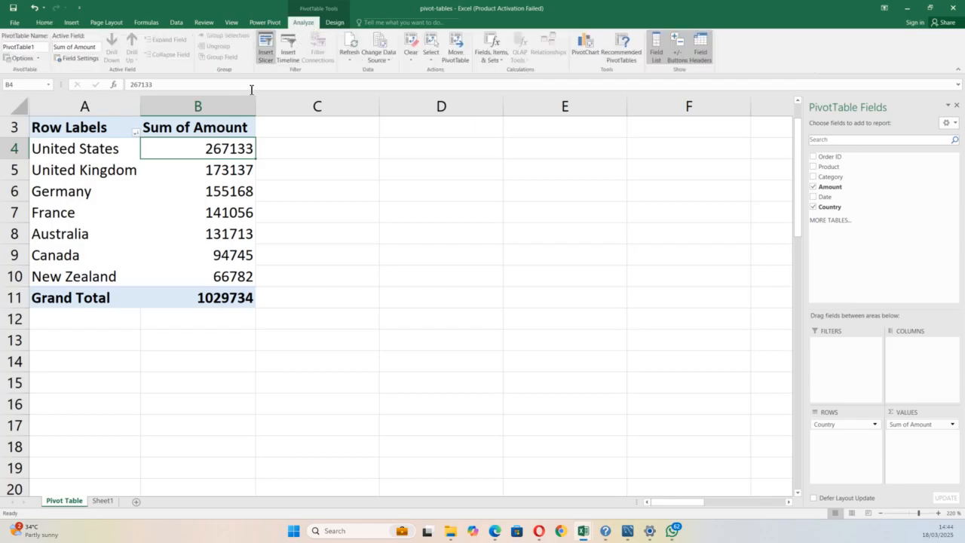
pyautogui.click(340, 240)
pyautogui.click(172, 191)
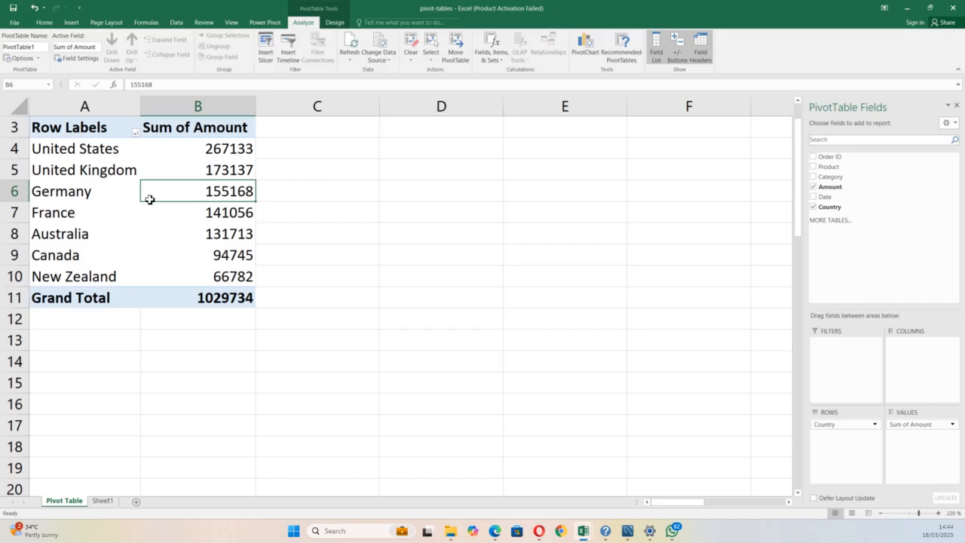
pyautogui.click(334, 22)
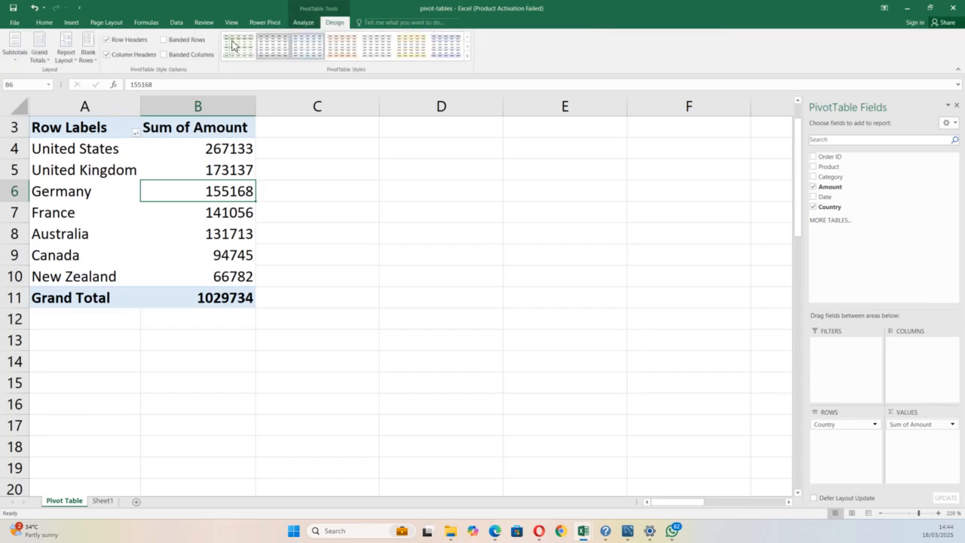
pyautogui.click(67, 60)
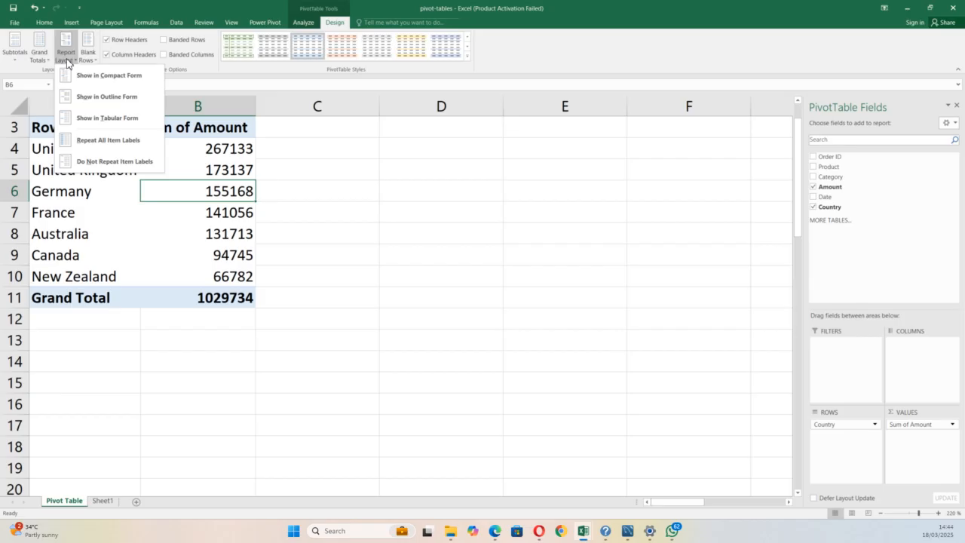
pyautogui.click(105, 120)
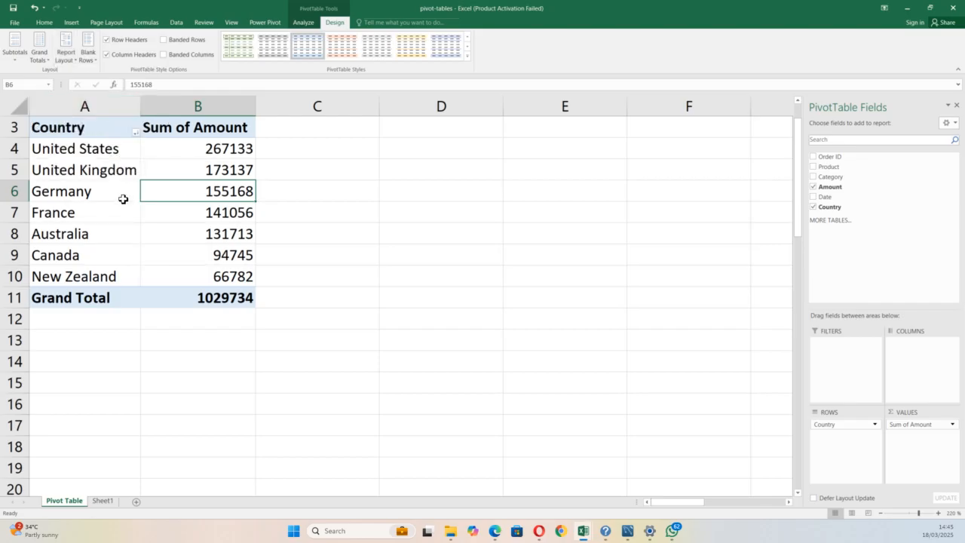
pyautogui.click(288, 188)
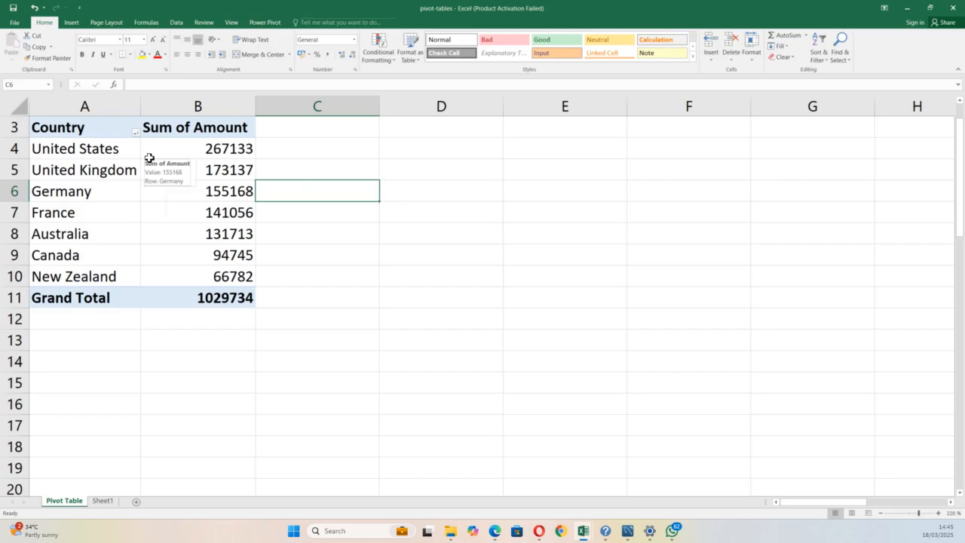
pyautogui.click(142, 160)
pyautogui.click(203, 191)
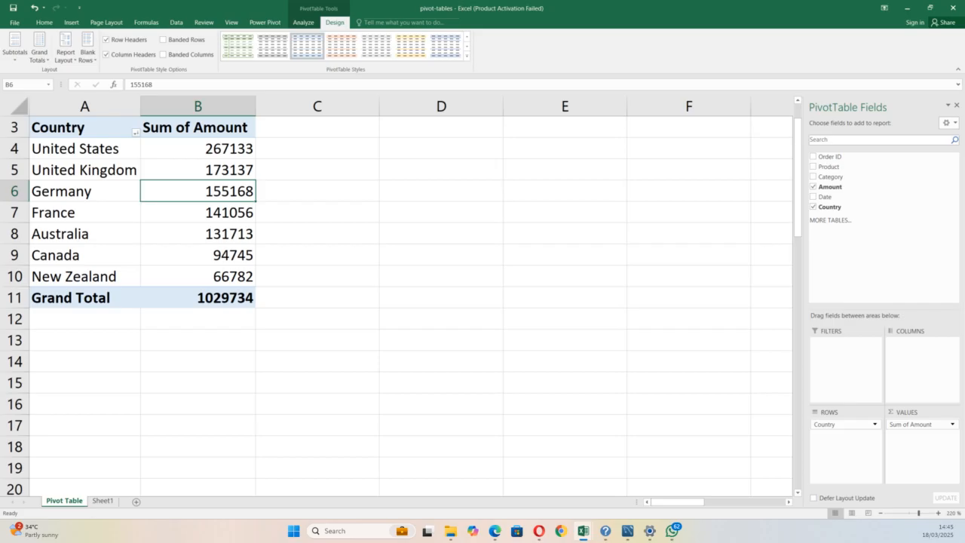
# Check the source data on Sheet1, and add the Category field to the Filters area of the country pivot table
pyautogui.scroll(1, 122, 256)
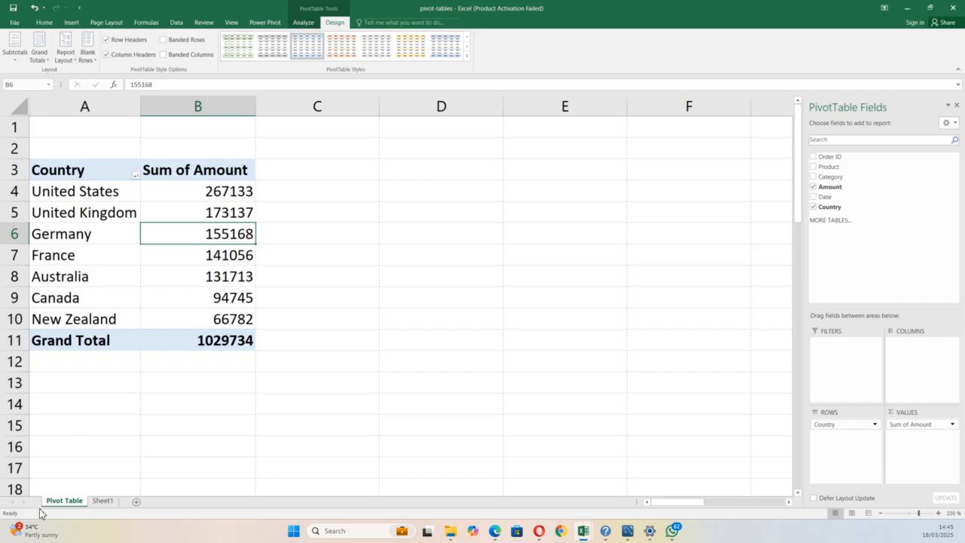
pyautogui.click(96, 491)
pyautogui.click(101, 501)
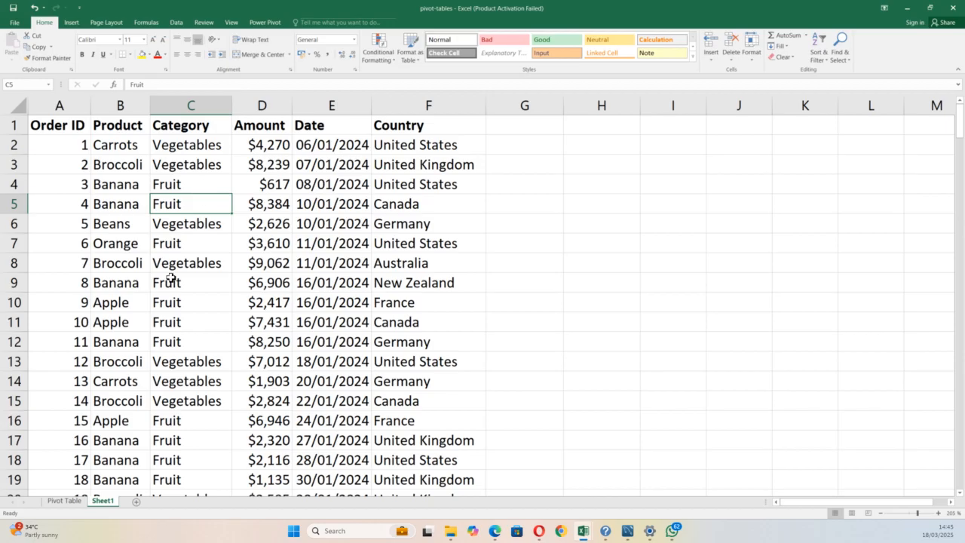
pyautogui.click(63, 502)
pyautogui.click(130, 266)
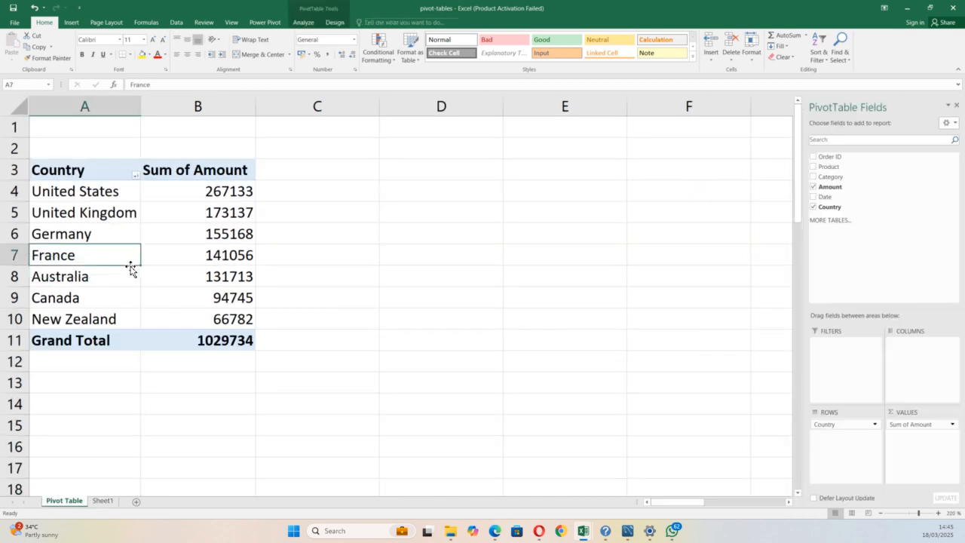
pyautogui.moveTo(193, 231)
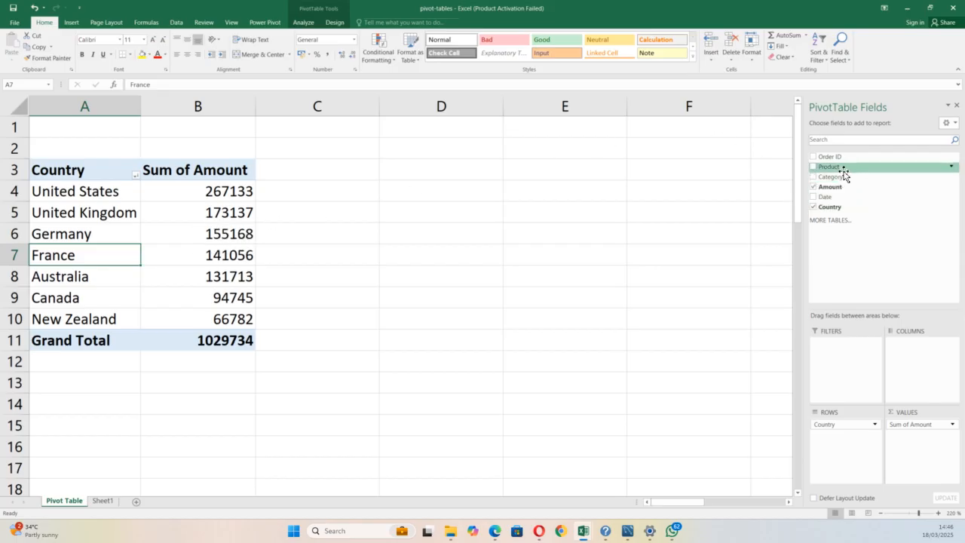
pyautogui.moveTo(842, 180); pyautogui.dragTo(849, 362)
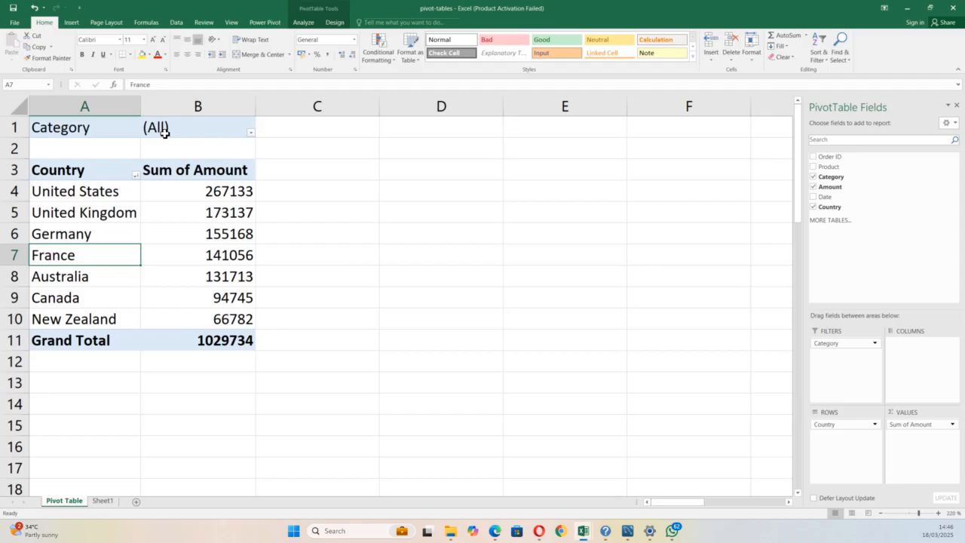
# Filter the pivot table to the Fruit category with the Category report filter
pyautogui.click(252, 133)
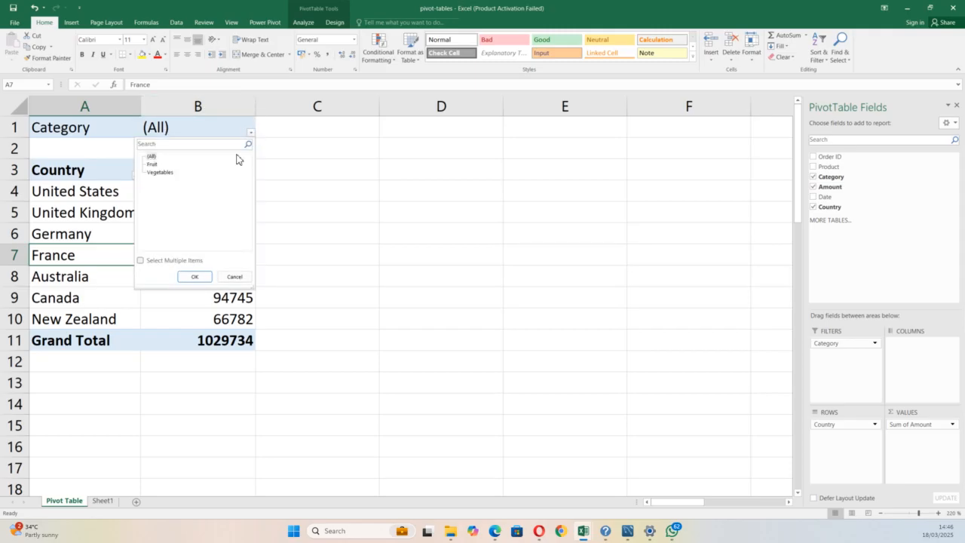
pyautogui.click(152, 164)
pyautogui.click(151, 157)
pyautogui.click(194, 276)
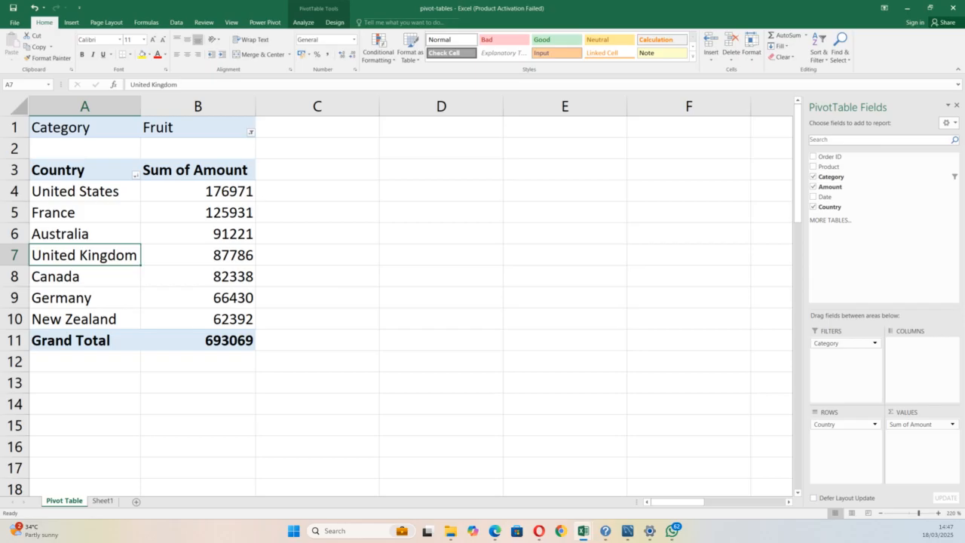
pyautogui.hotkey('alt', 'Tab')
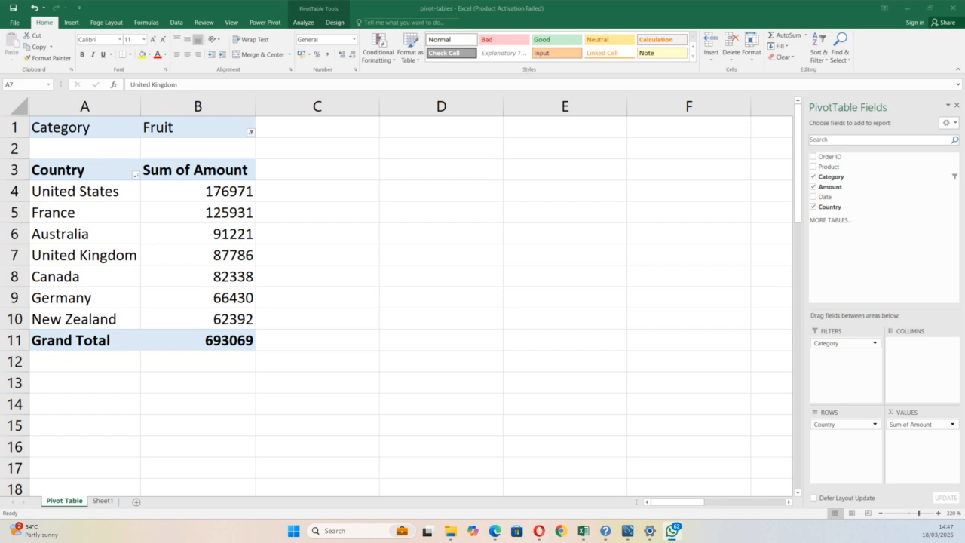
pyautogui.hotkey('alt', 'Tab')
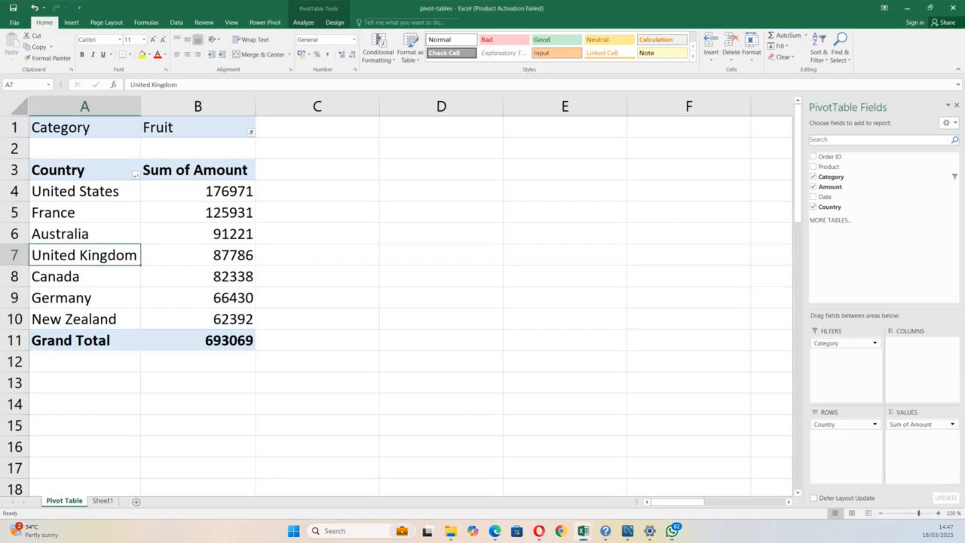
# Allow multiple items in the Category report filter and include Vegetables along with Fruit
pyautogui.click(250, 133)
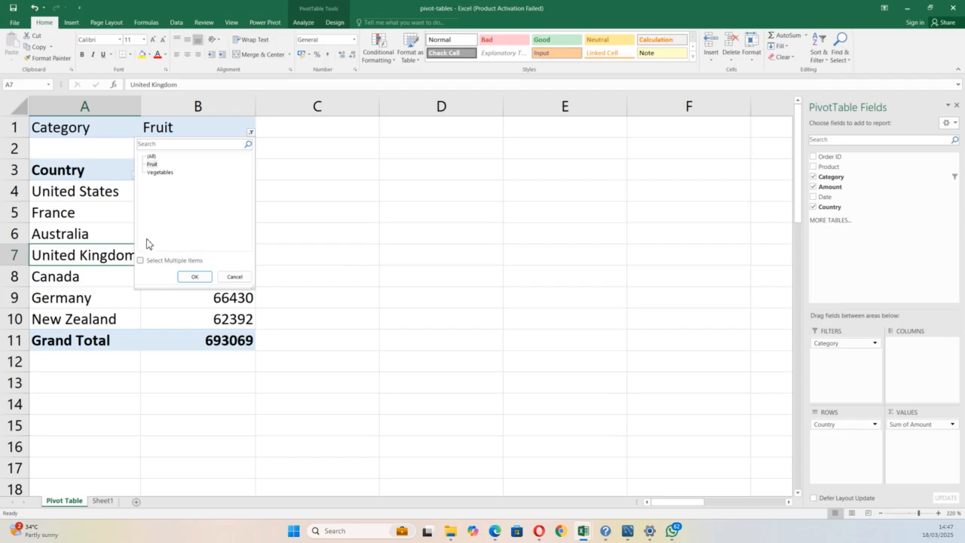
pyautogui.click(141, 260)
pyautogui.click(154, 173)
pyautogui.click(195, 278)
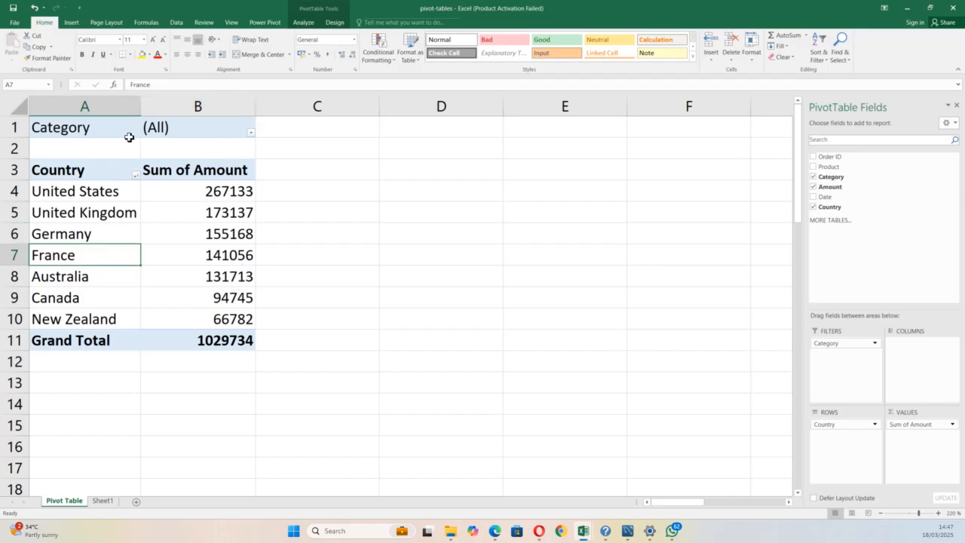
pyautogui.click(155, 389)
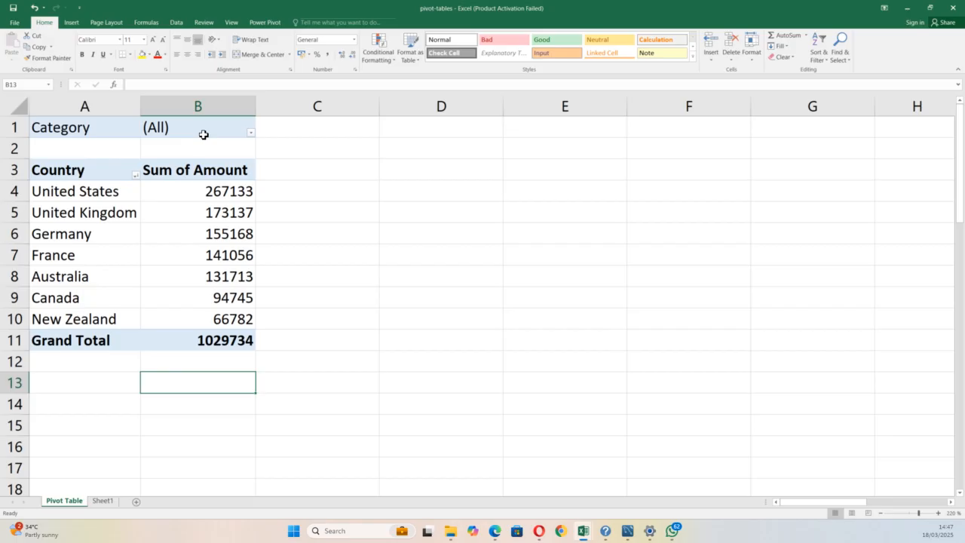
pyautogui.click(116, 251)
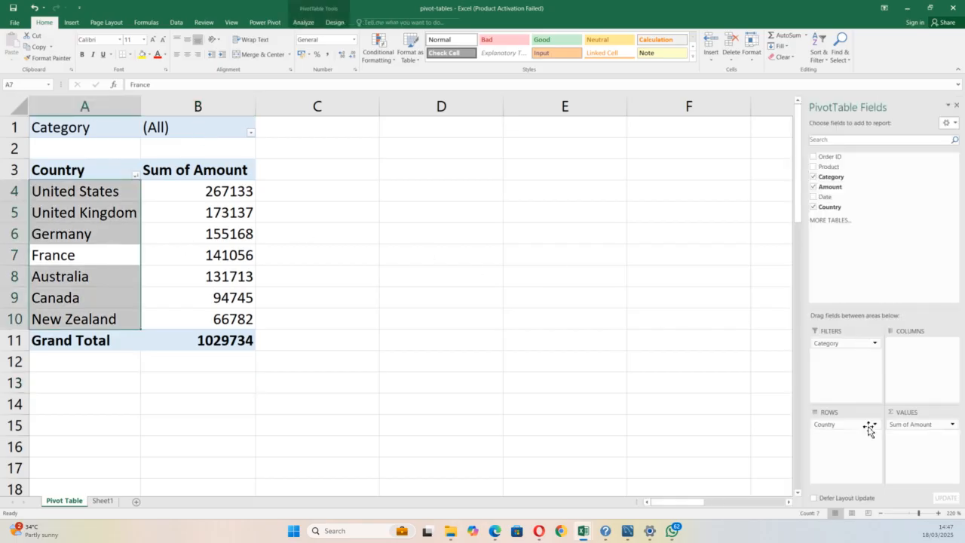
pyautogui.click(361, 320)
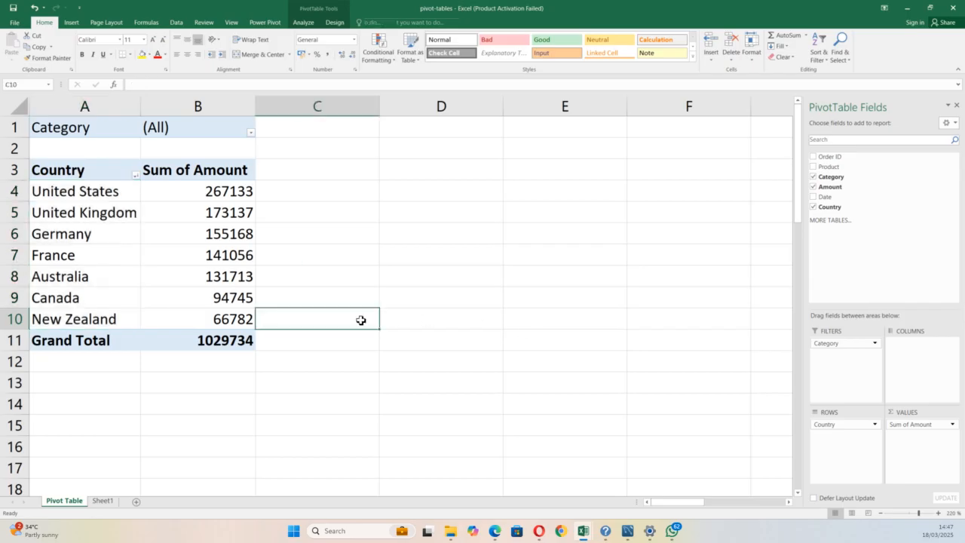
# Insert a Category slicer for the country pivot table and place it beside the table, starting at column C
pyautogui.click(209, 255)
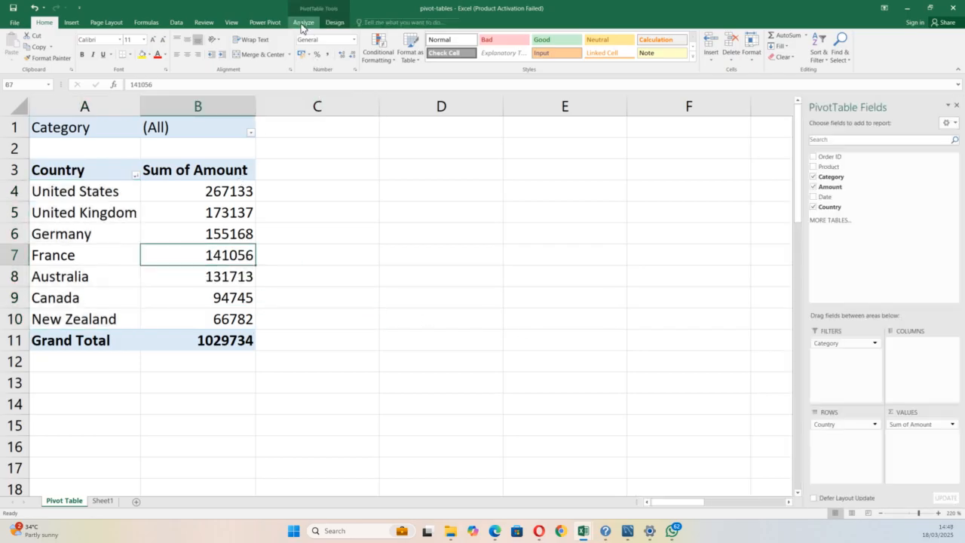
pyautogui.click(303, 22)
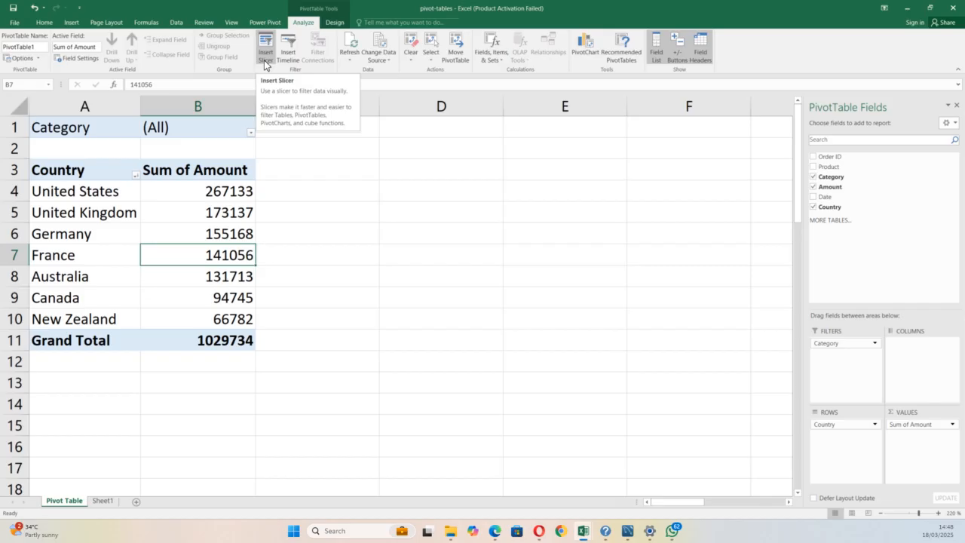
pyautogui.click(263, 65)
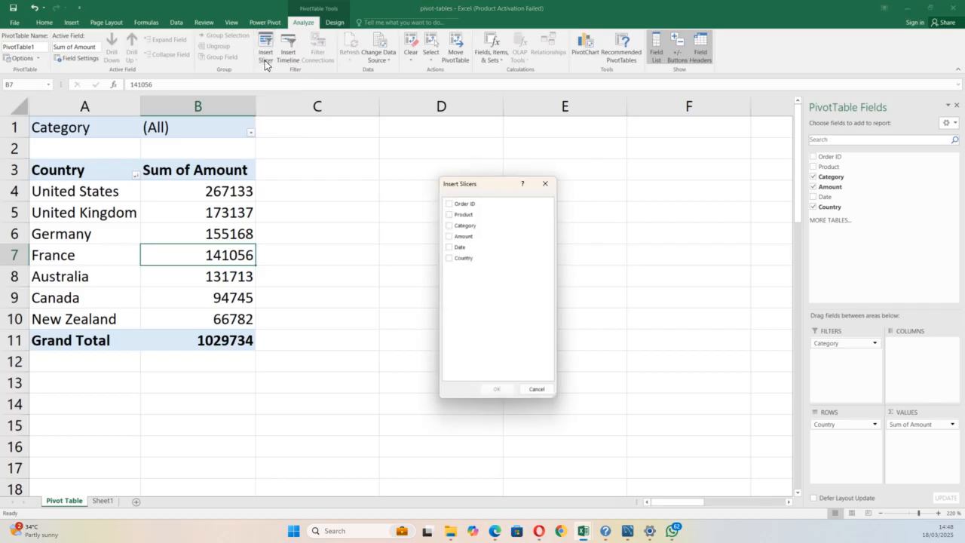
pyautogui.click(449, 226)
pyautogui.click(498, 389)
pyautogui.moveTo(427, 449); pyautogui.dragTo(431, 271)
pyautogui.moveTo(420, 178); pyautogui.dragTo(356, 132)
# Filter the pivot table with the slicer by Vegetables and by Fruit, and clear the slicer's filter
pyautogui.click(322, 196)
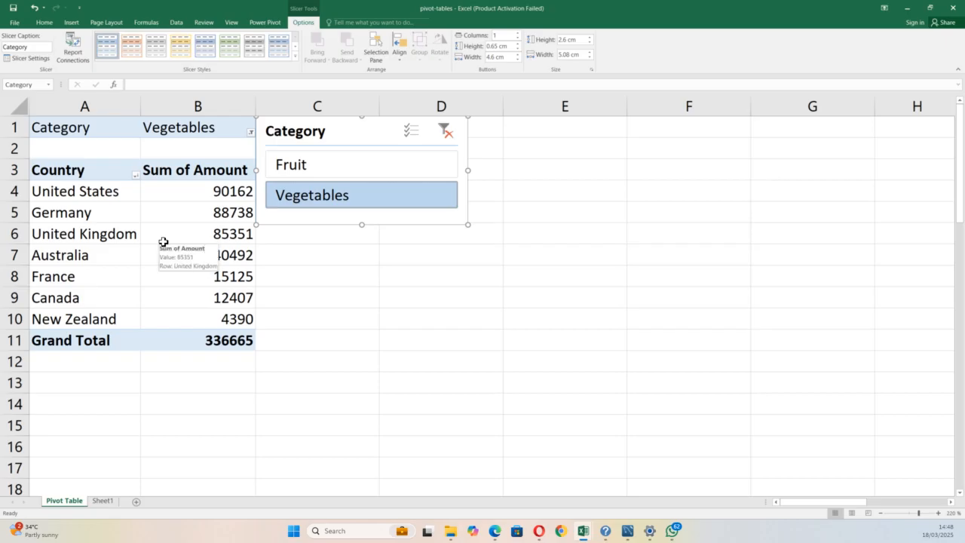
pyautogui.click(304, 175)
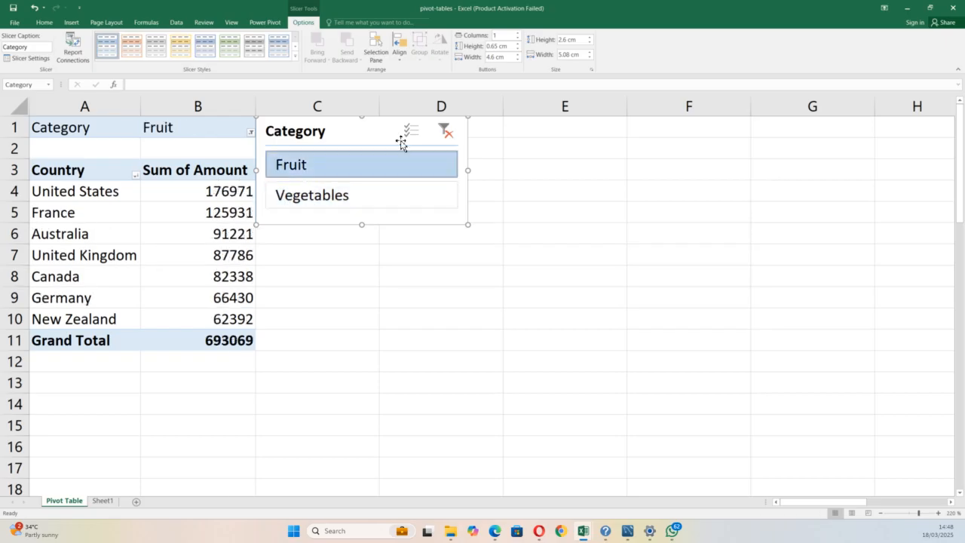
pyautogui.click(446, 132)
# Move the Category slicer below the pivot table, around rows 13 to 17, and select a cell in the table
pyautogui.moveTo(416, 229)
pyautogui.mouseDown()
pyautogui.moveTo(422, 267)
pyautogui.moveTo(367, 437)
pyautogui.moveTo(191, 462)
pyautogui.moveTo(319, 297)
pyautogui.moveTo(427, 219)
pyautogui.moveTo(412, 220)
pyautogui.mouseUp()
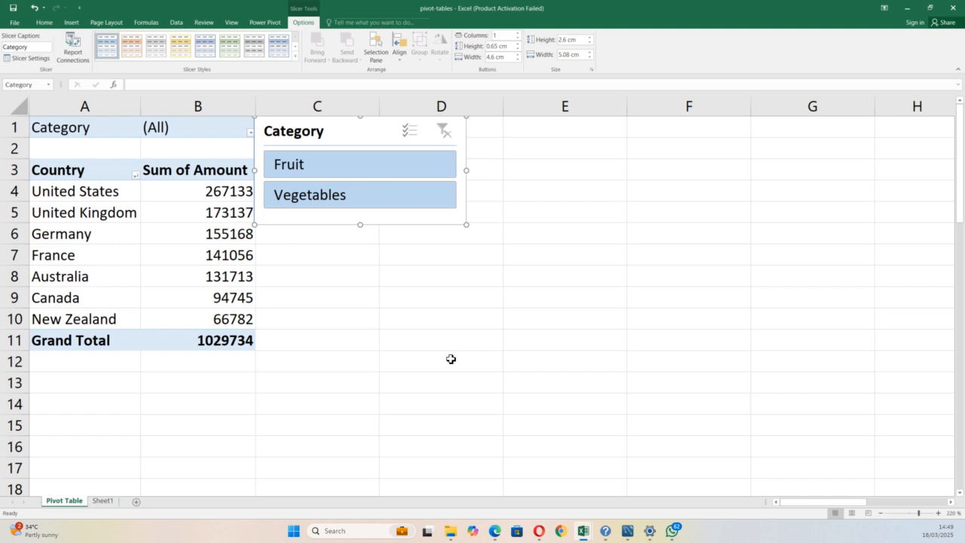
pyautogui.moveTo(362, 133); pyautogui.dragTo(146, 385)
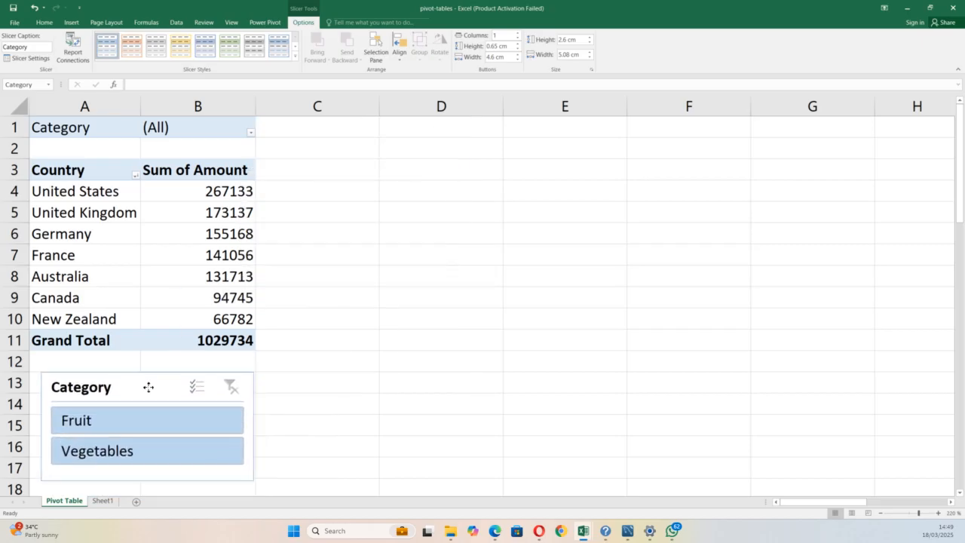
pyautogui.click(117, 260)
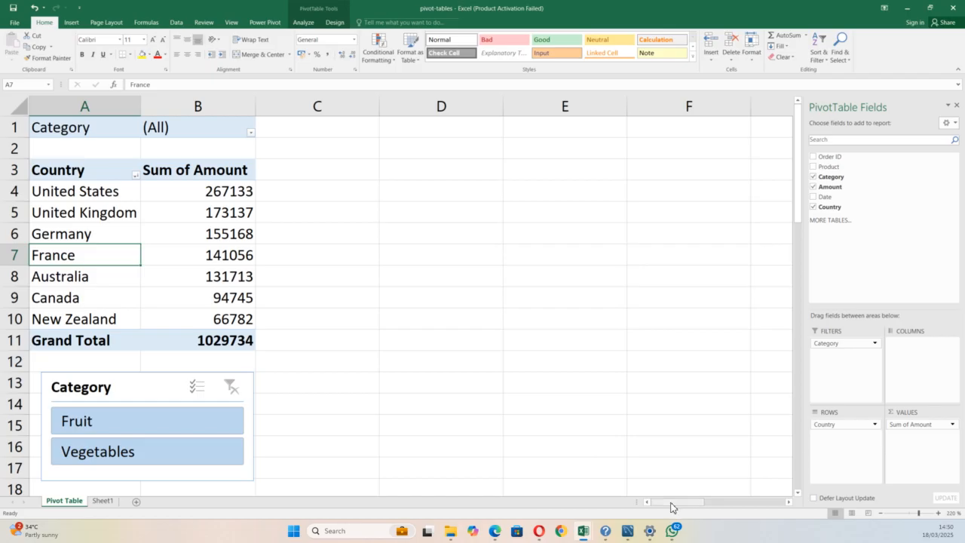
# Build the empty pivot table at column L with Country in rows, Product in columns, and the count of Product as values
pyautogui.click(788, 502)
pyautogui.click(788, 503)
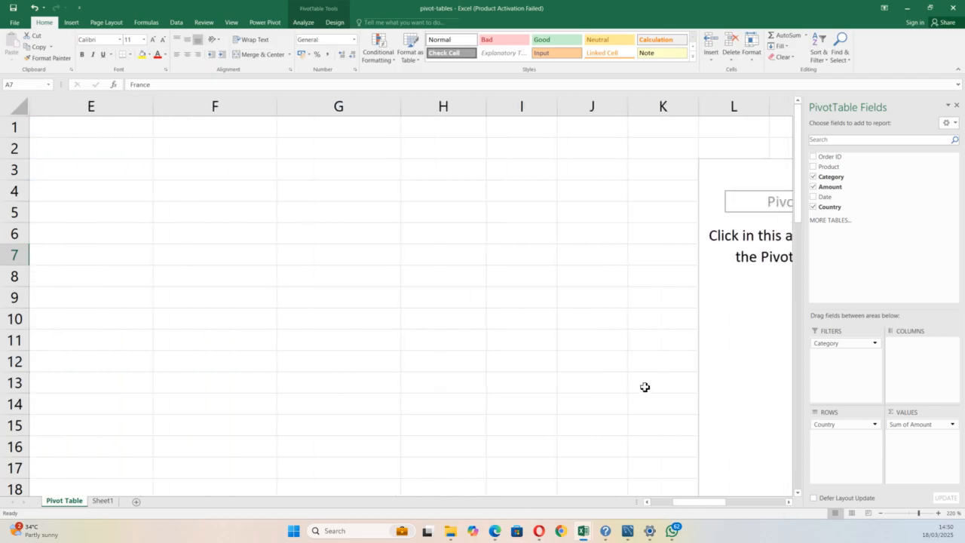
pyautogui.keyDown('ctrl'); pyautogui.scroll(-10, 644, 387); pyautogui.keyUp('ctrl')
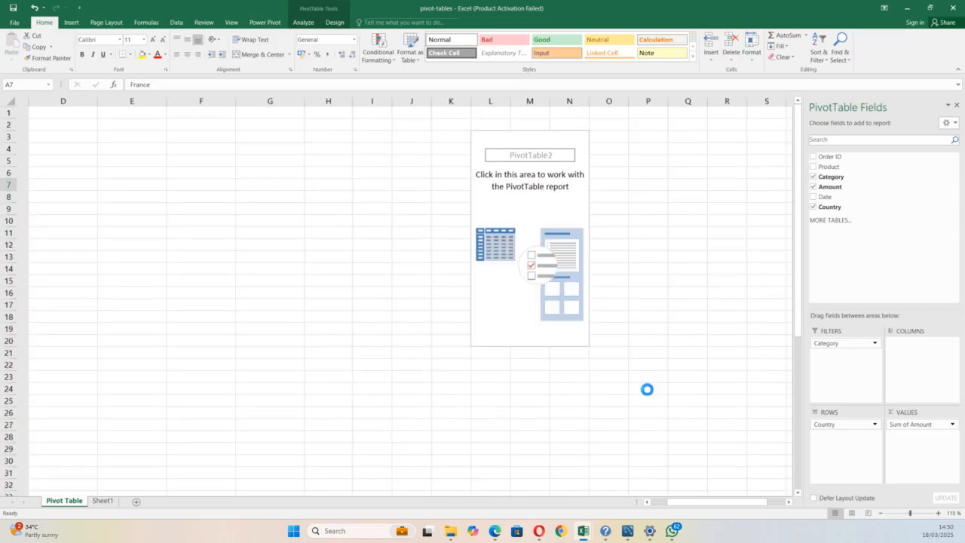
pyautogui.keyDown('ctrl'); pyautogui.scroll(8, 368, 304); pyautogui.keyUp('ctrl')
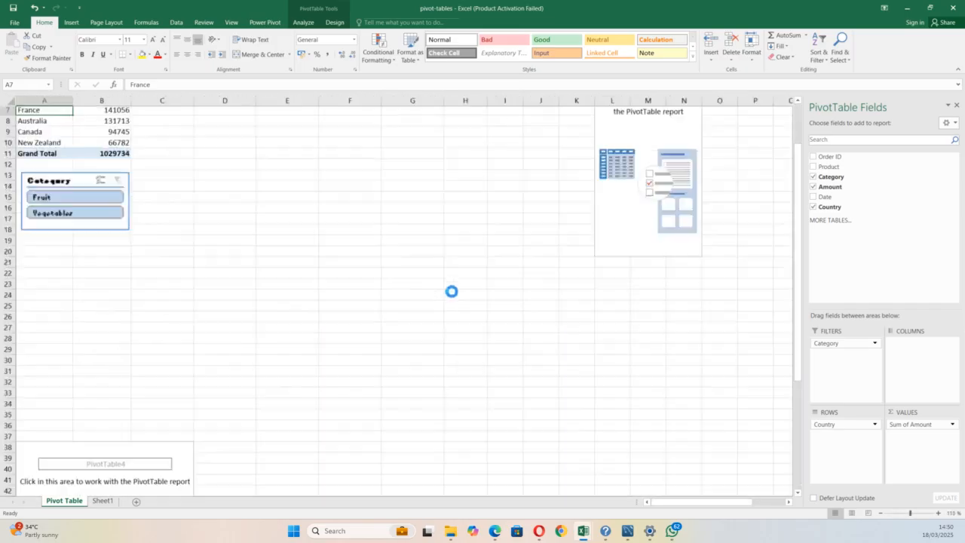
pyautogui.moveTo(663, 502); pyautogui.dragTo(717, 509)
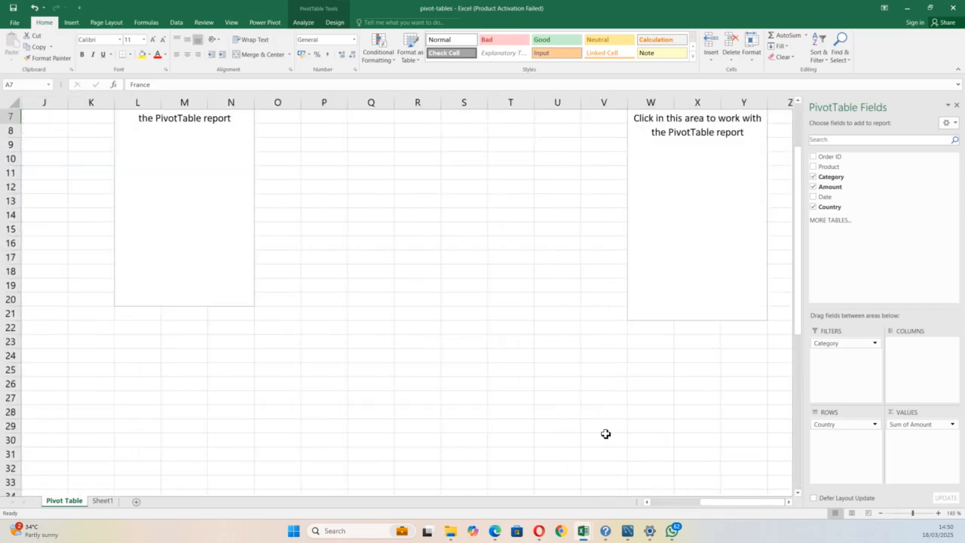
pyautogui.scroll(1, 591, 423)
pyautogui.scroll(1, 591, 423)
pyautogui.click(184, 269)
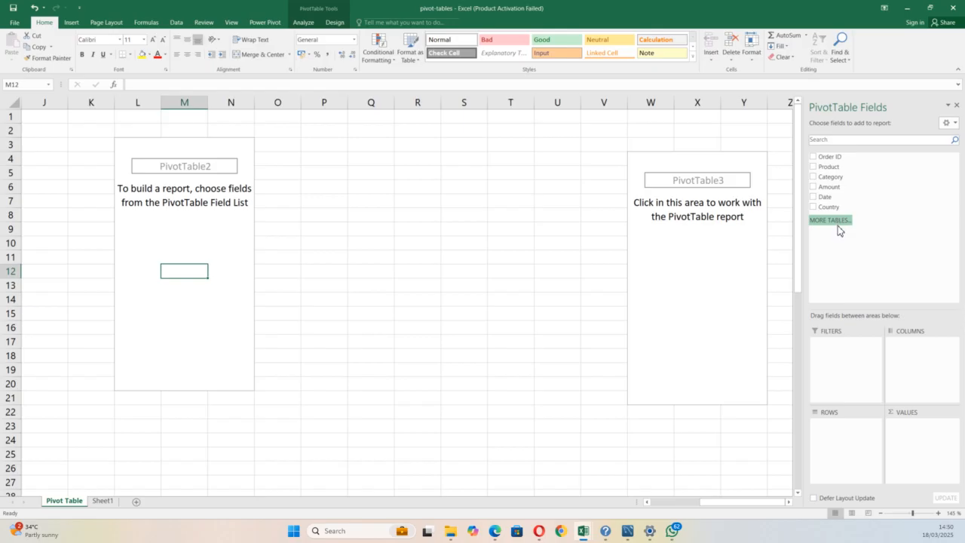
pyautogui.moveTo(836, 209); pyautogui.dragTo(840, 437)
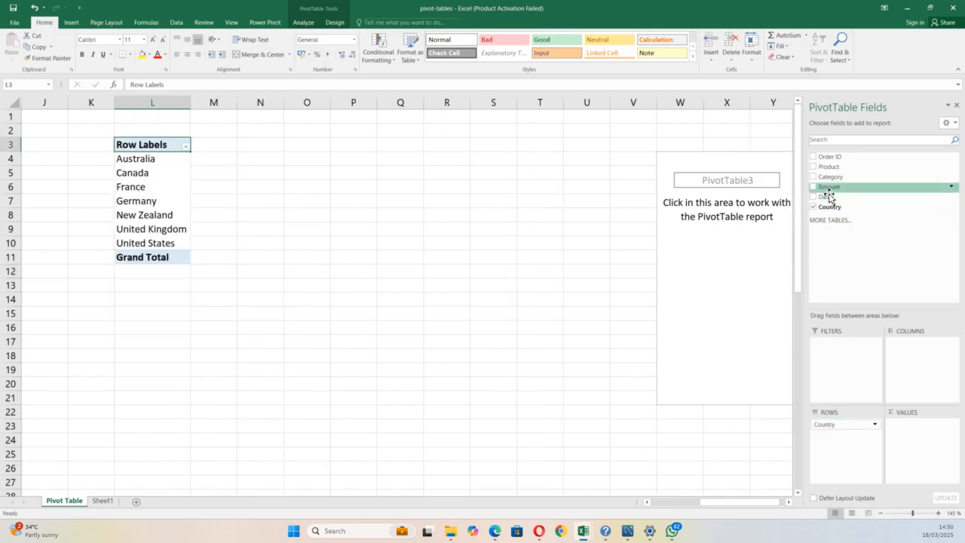
pyautogui.moveTo(832, 167); pyautogui.dragTo(908, 359)
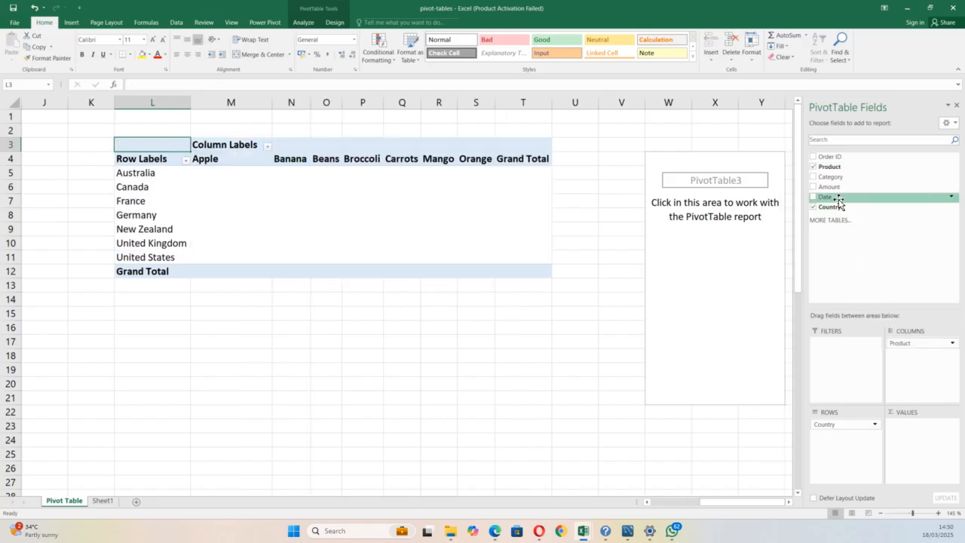
pyautogui.moveTo(840, 168); pyautogui.dragTo(915, 437)
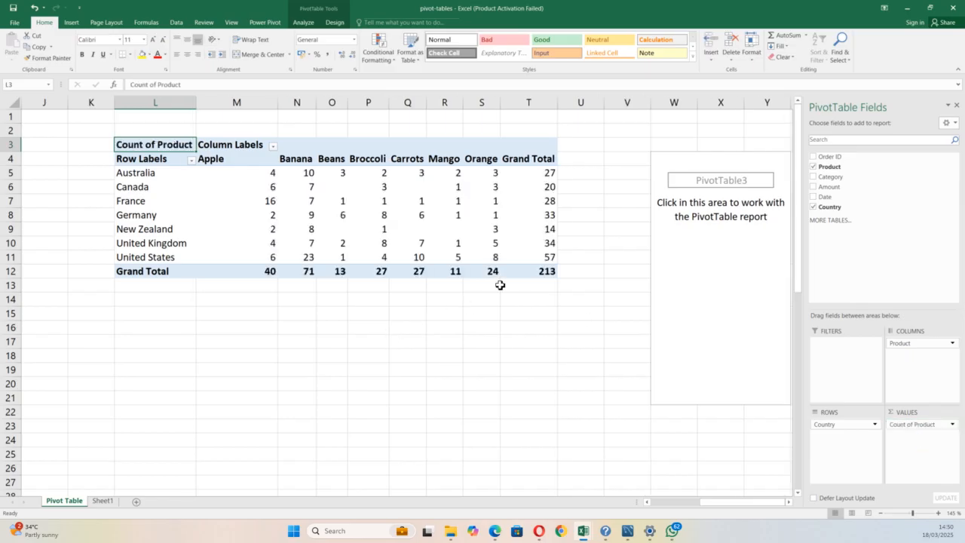
# Show the country-by-product pivot table in tabular form and select a cell inside it
pyautogui.moveTo(529, 266)
pyautogui.click(304, 23)
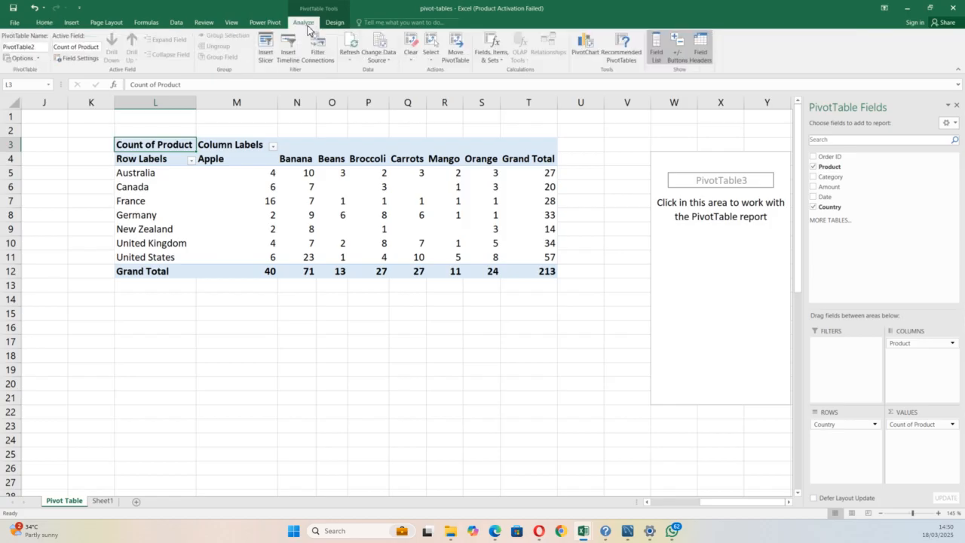
pyautogui.click(331, 23)
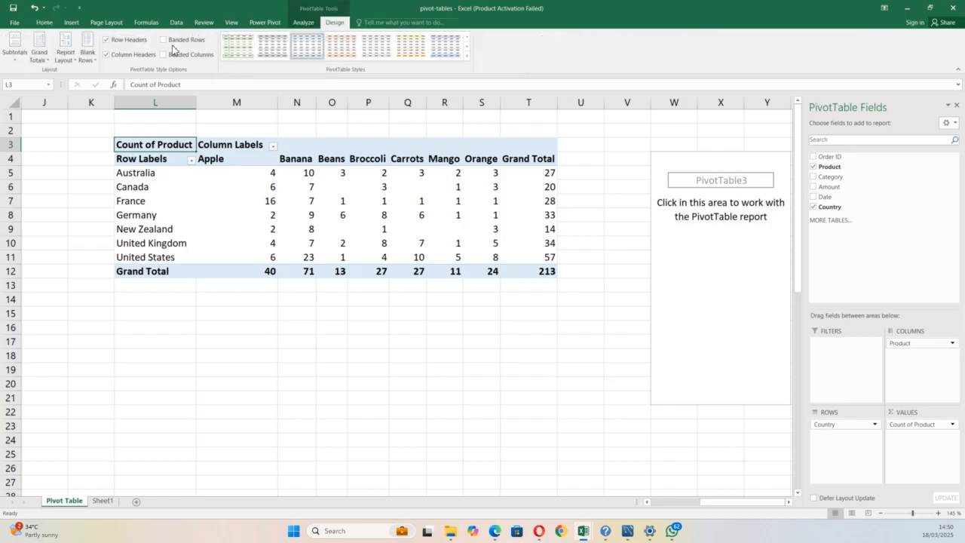
pyautogui.click(69, 64)
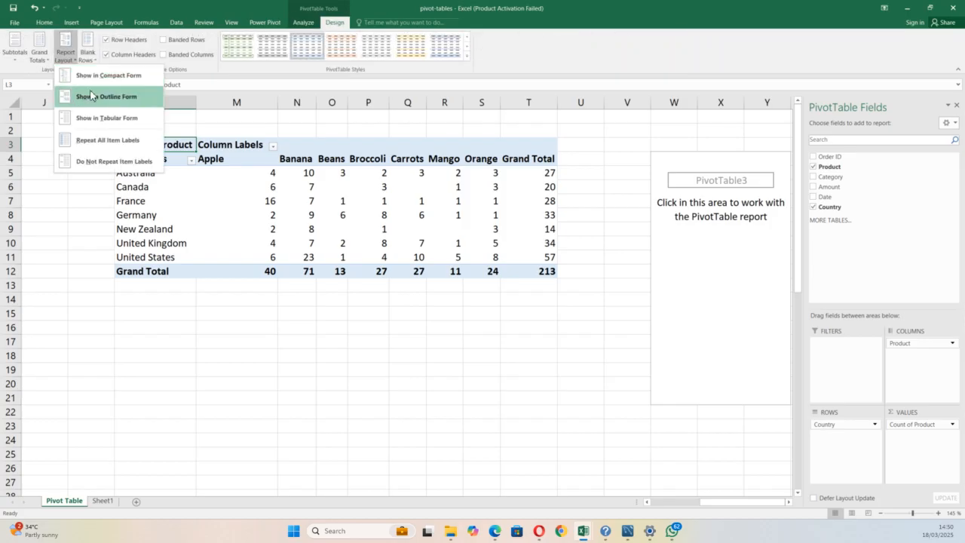
pyautogui.click(112, 127)
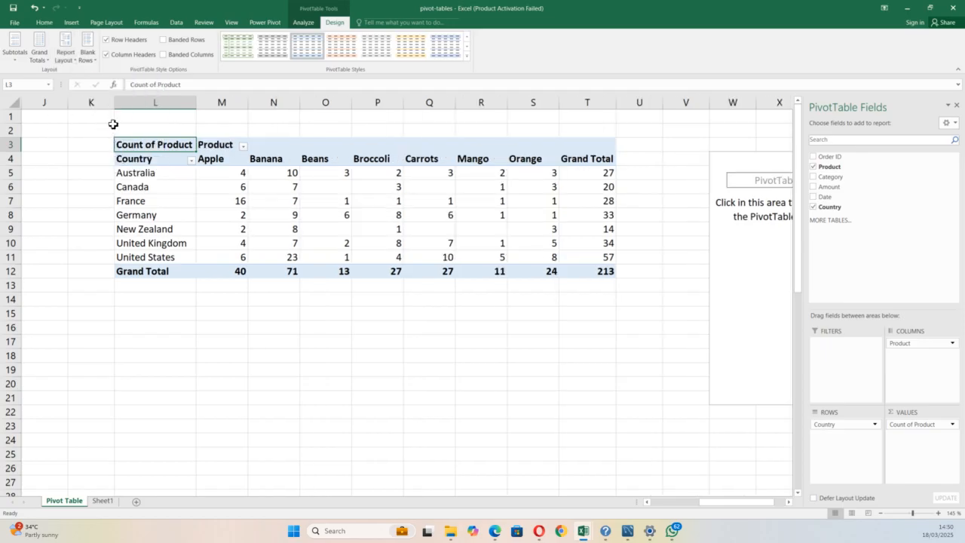
pyautogui.click(354, 309)
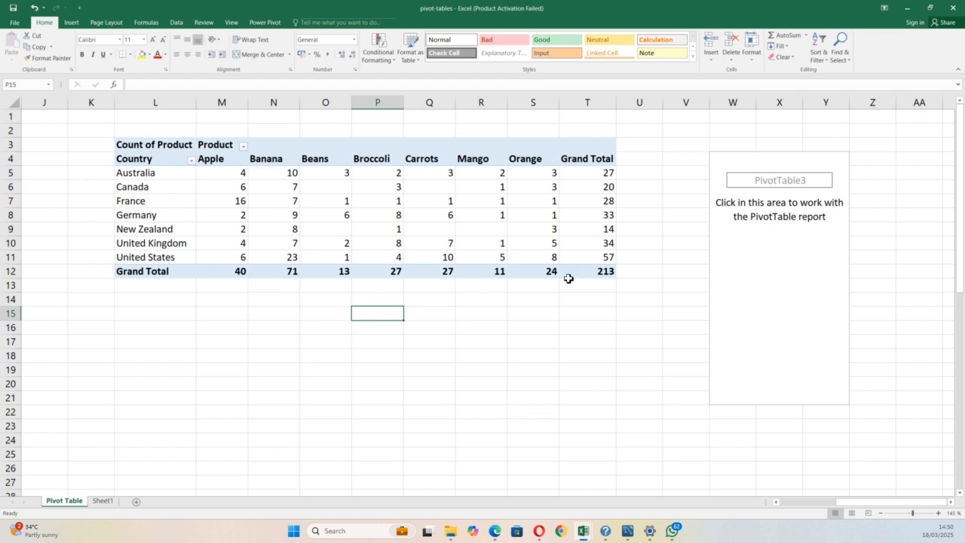
pyautogui.click(385, 228)
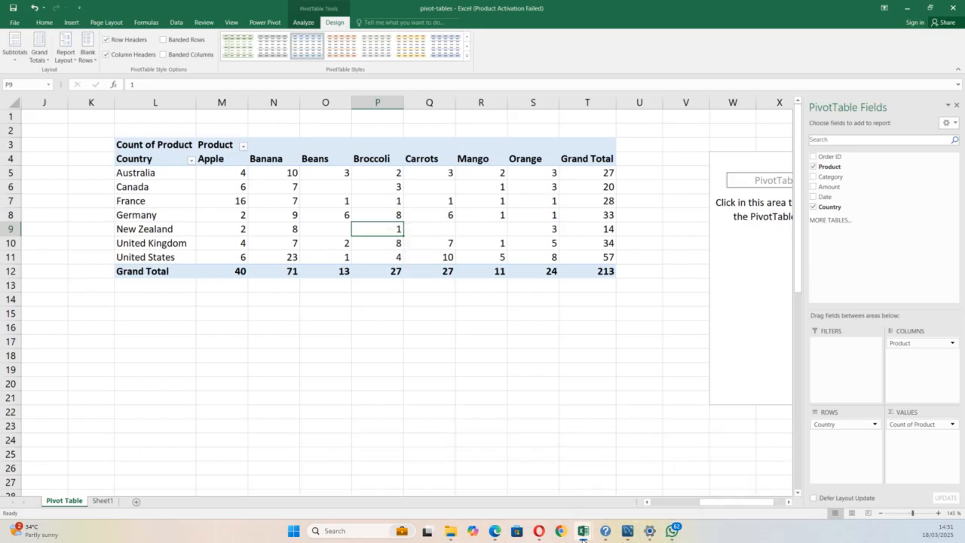
# Switch to the Book2 workbook and review the pivot table topic list, including Two Dimensional, Sorting, Slicer, DashBoard and Filter
pyautogui.moveTo(585, 535)
pyautogui.click(629, 494)
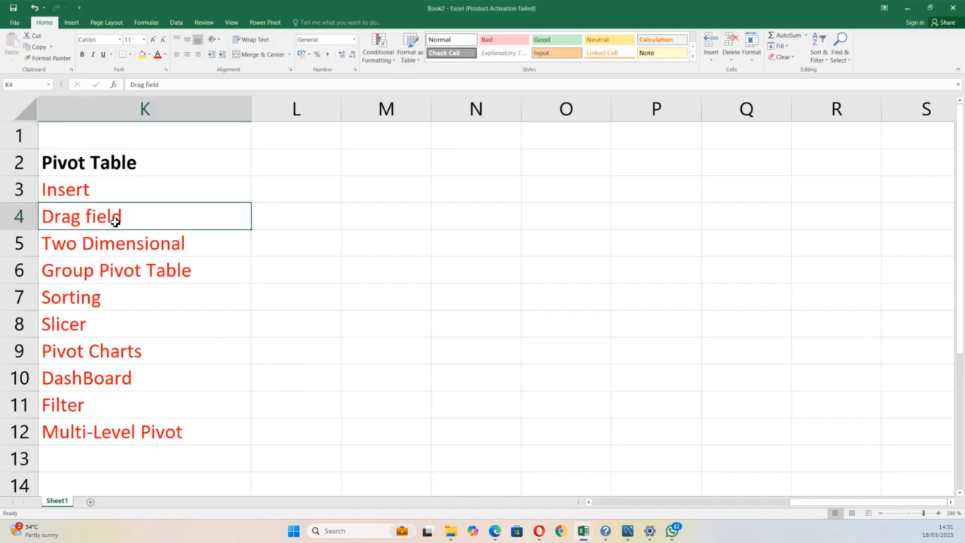
pyautogui.click(91, 253)
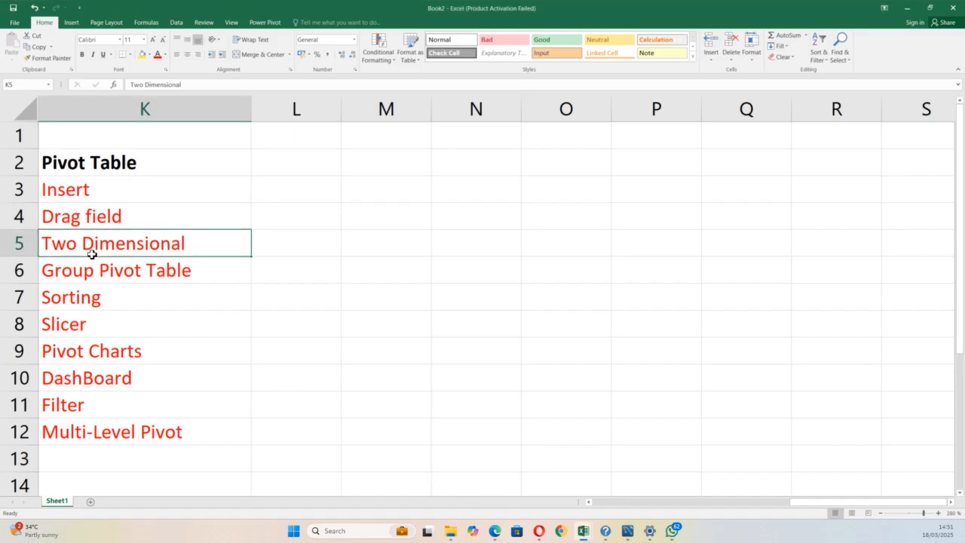
pyautogui.click(78, 308)
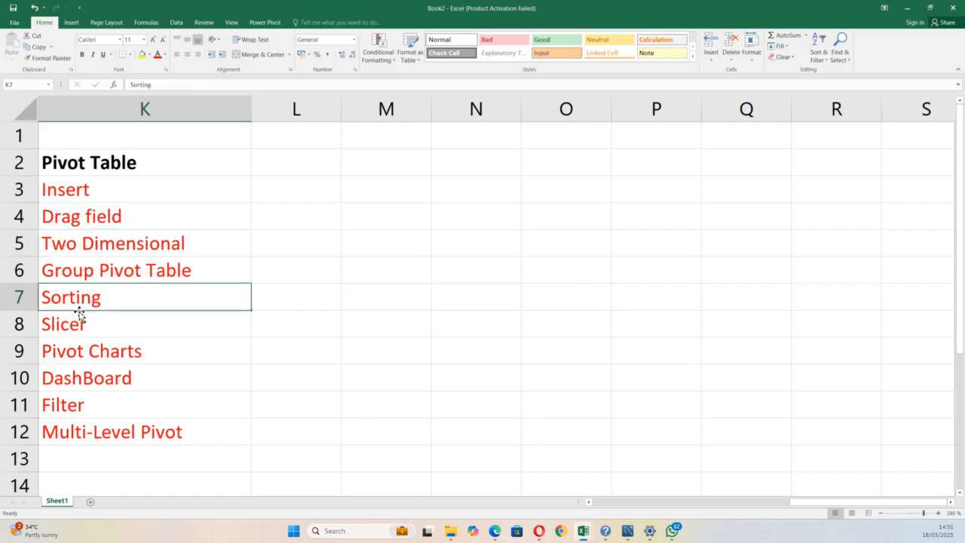
pyautogui.click(78, 325)
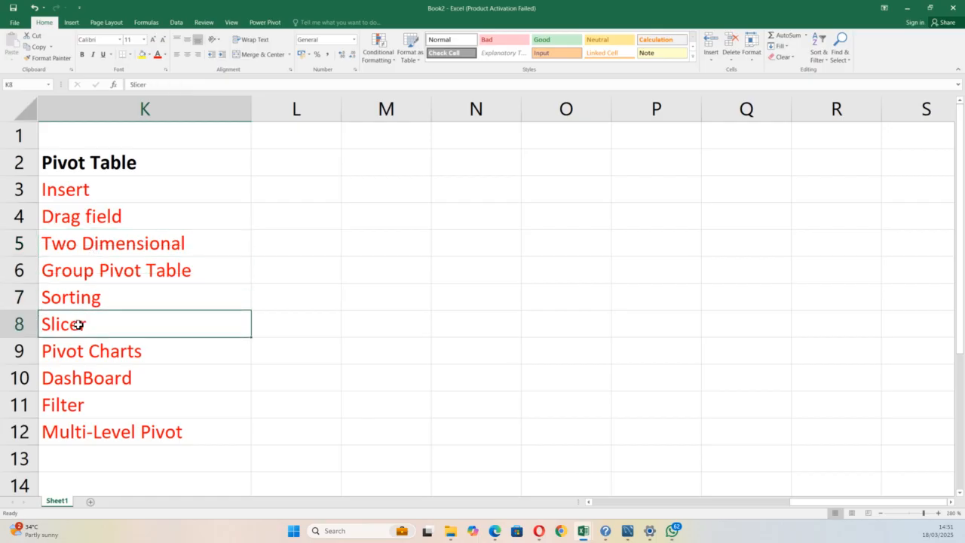
pyautogui.click(83, 385)
pyautogui.click(79, 407)
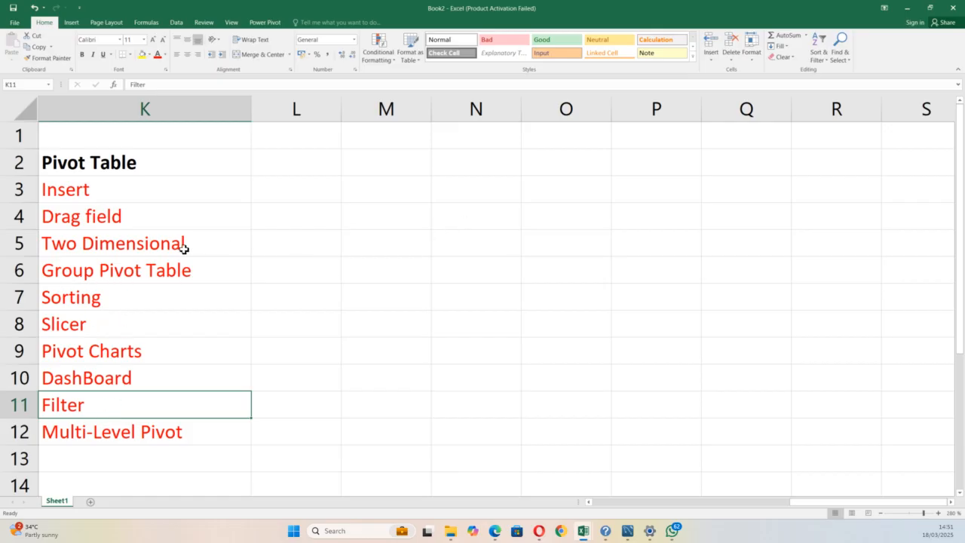
# Return to the pivot-tables workbook and apply the tabular form layout to the empty pivot table at column W
pyautogui.moveTo(582, 533)
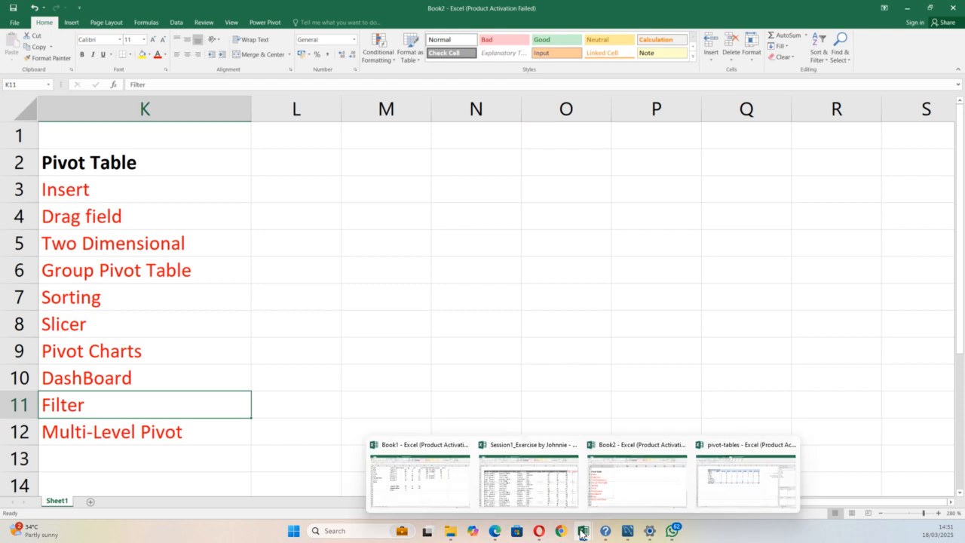
pyautogui.click(705, 482)
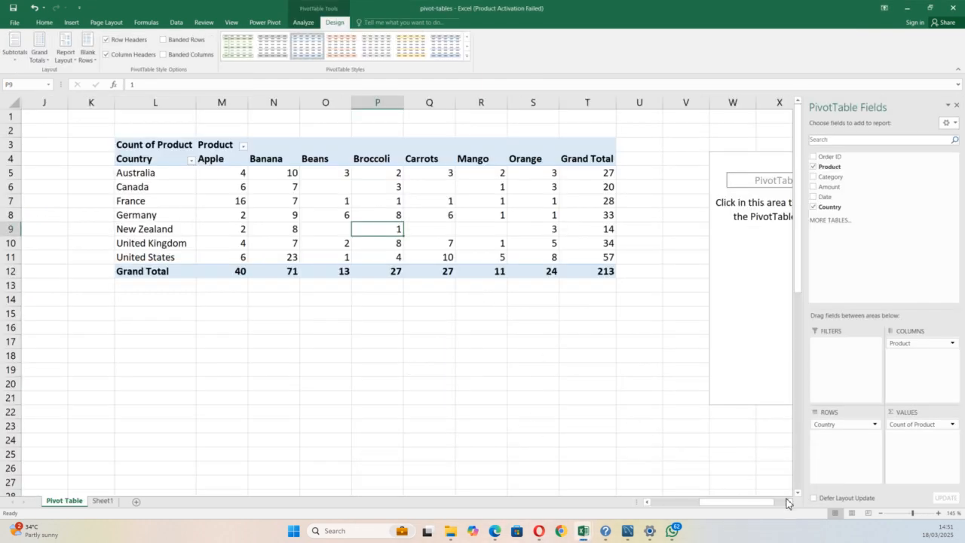
pyautogui.click(788, 501)
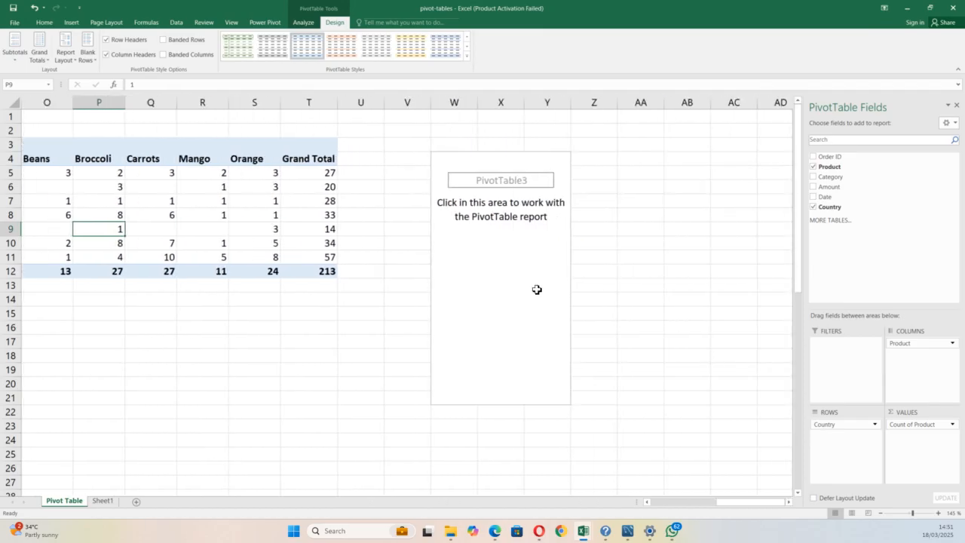
pyautogui.click(536, 289)
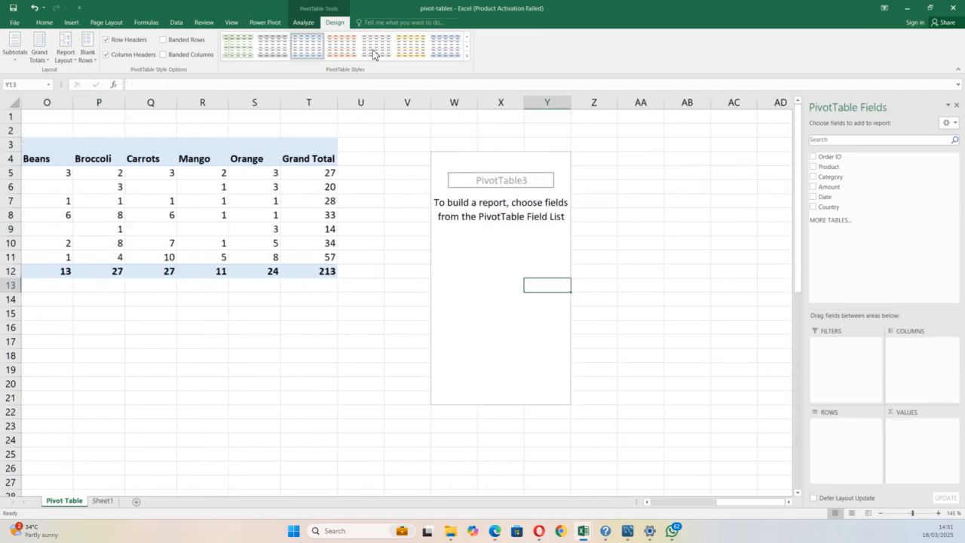
pyautogui.click(303, 21)
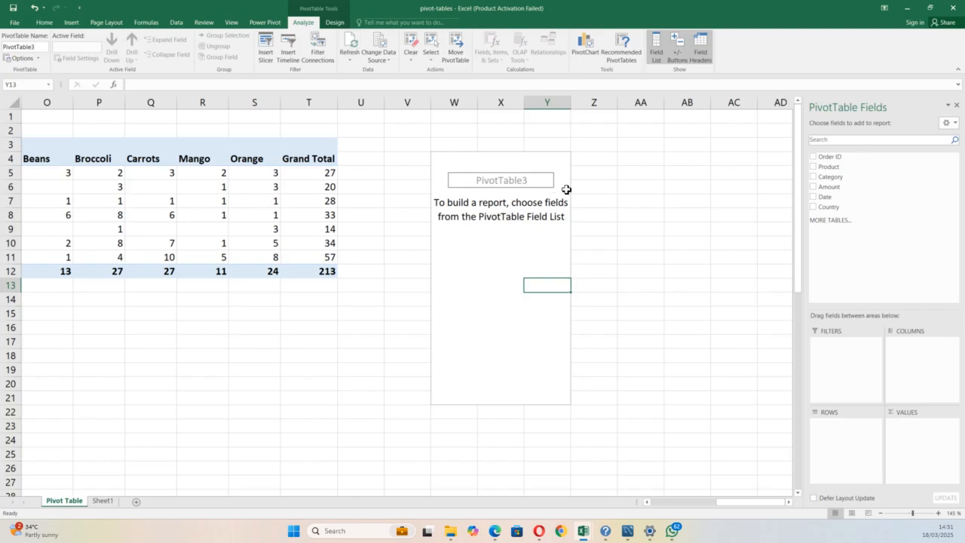
pyautogui.click(335, 21)
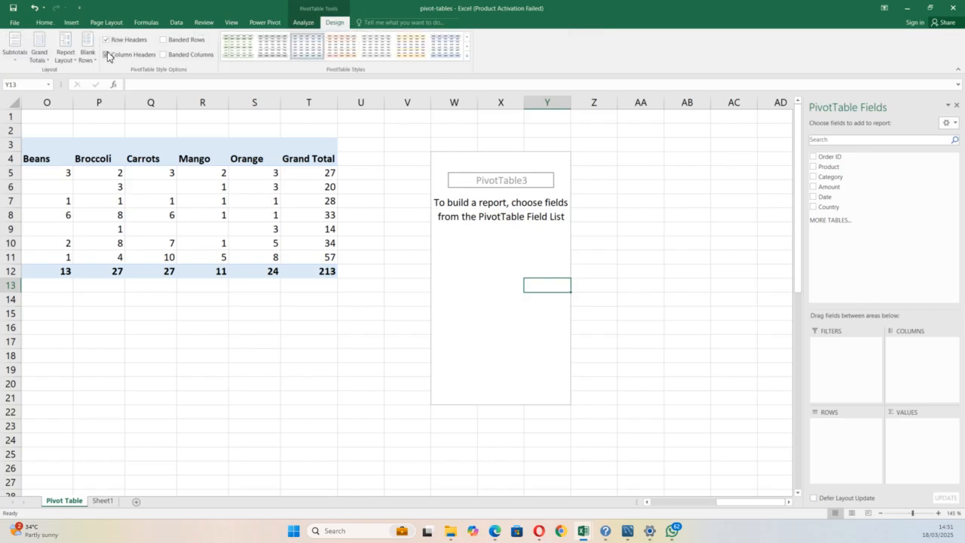
pyautogui.click(65, 55)
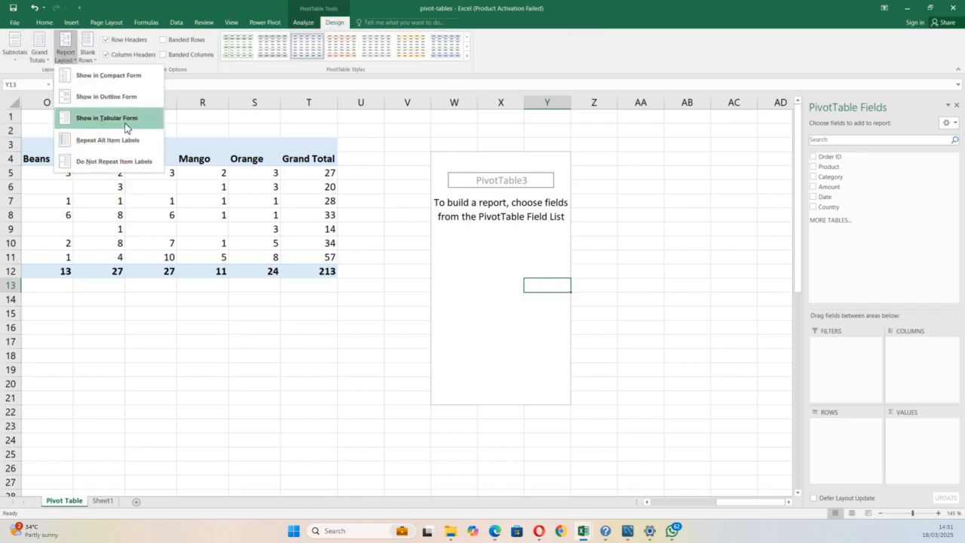
pyautogui.click(126, 122)
pyautogui.click(529, 239)
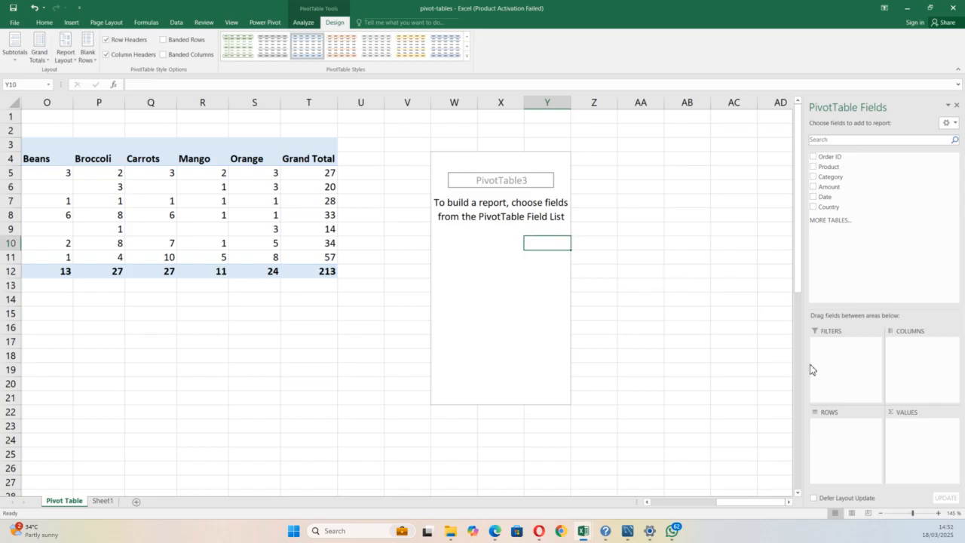
# Summarize the sum of Amount by Date in the pivot table at column W, and expand and collapse the Jan group
pyautogui.moveTo(859, 198); pyautogui.dragTo(852, 446)
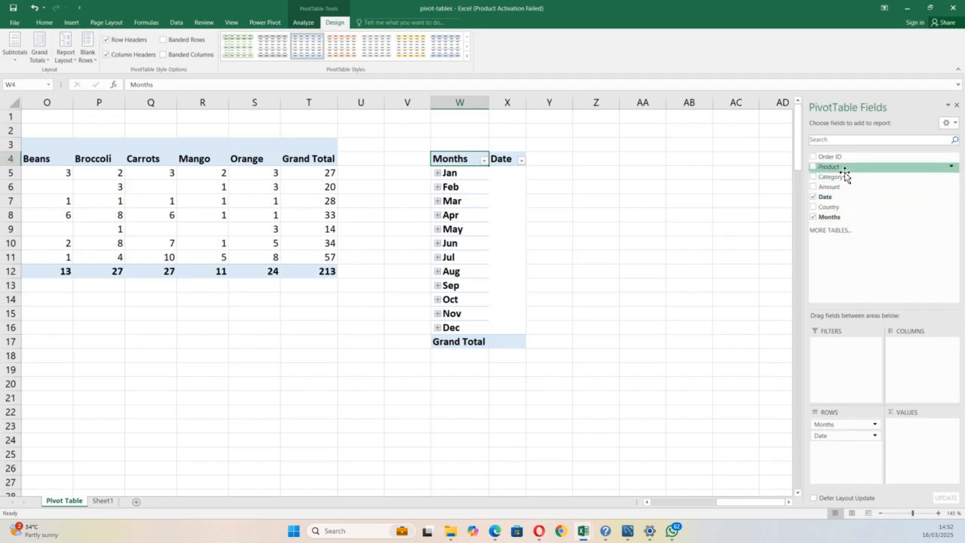
pyautogui.moveTo(835, 188); pyautogui.dragTo(923, 442)
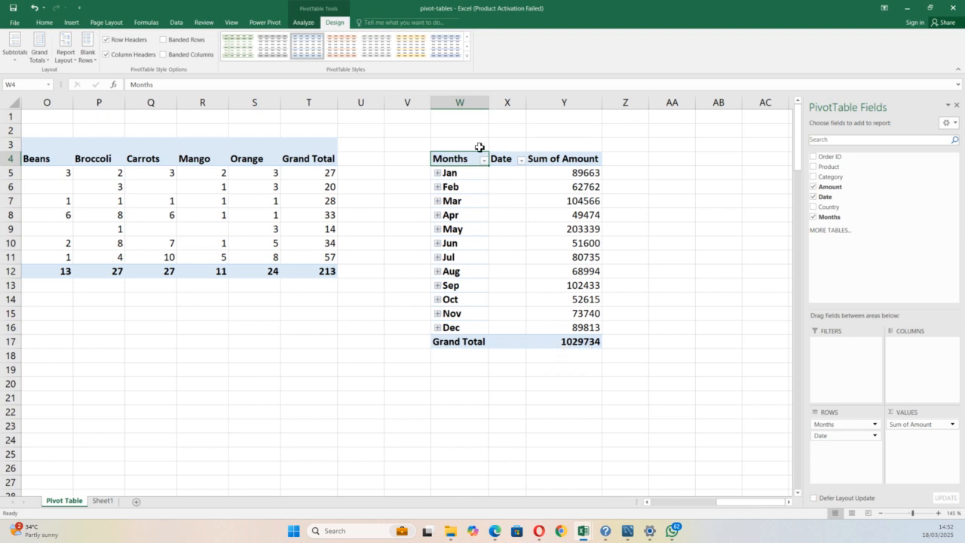
pyautogui.click(439, 175)
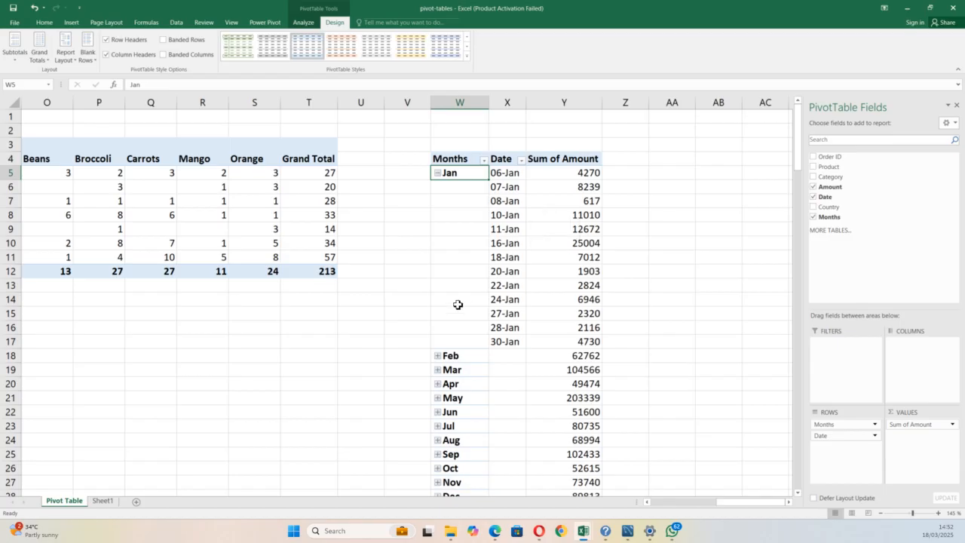
pyautogui.click(438, 173)
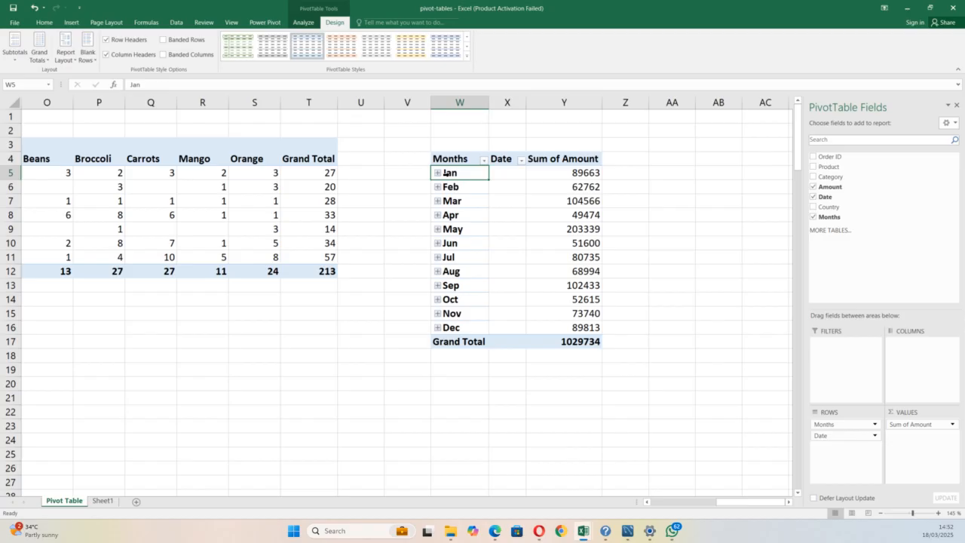
# Ungroup the months in the pivot table at column W and regroup its dates by Quarters only
pyautogui.rightClick(448, 173)
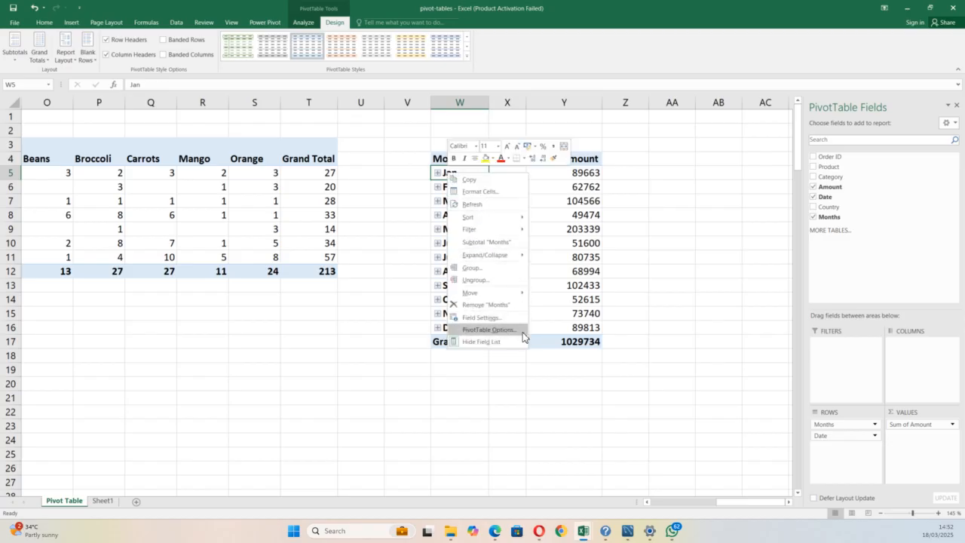
pyautogui.click(473, 281)
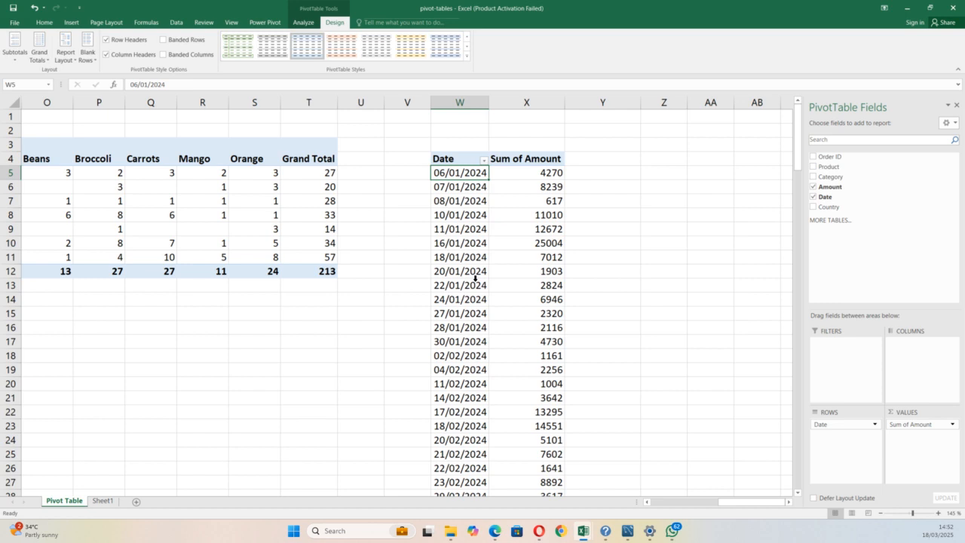
pyautogui.rightClick(448, 178)
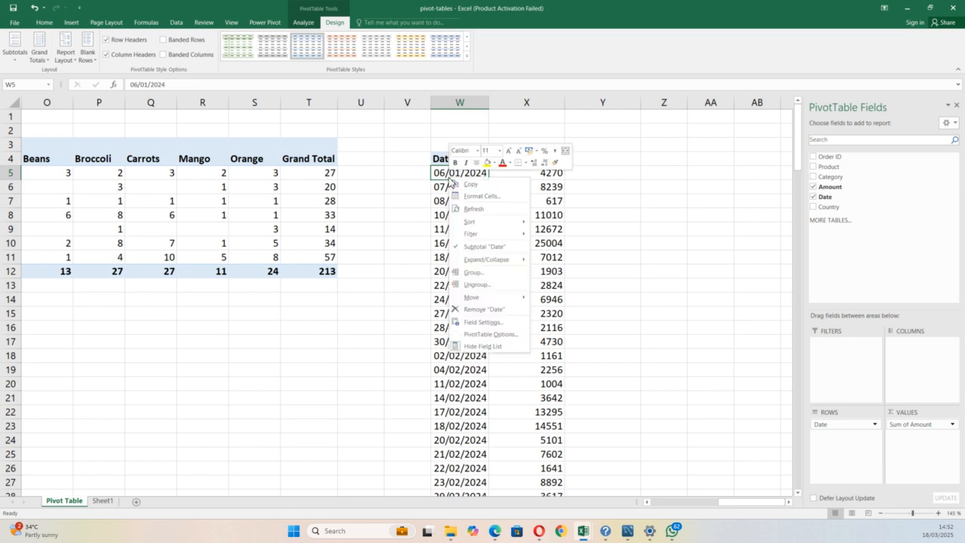
pyautogui.click(490, 273)
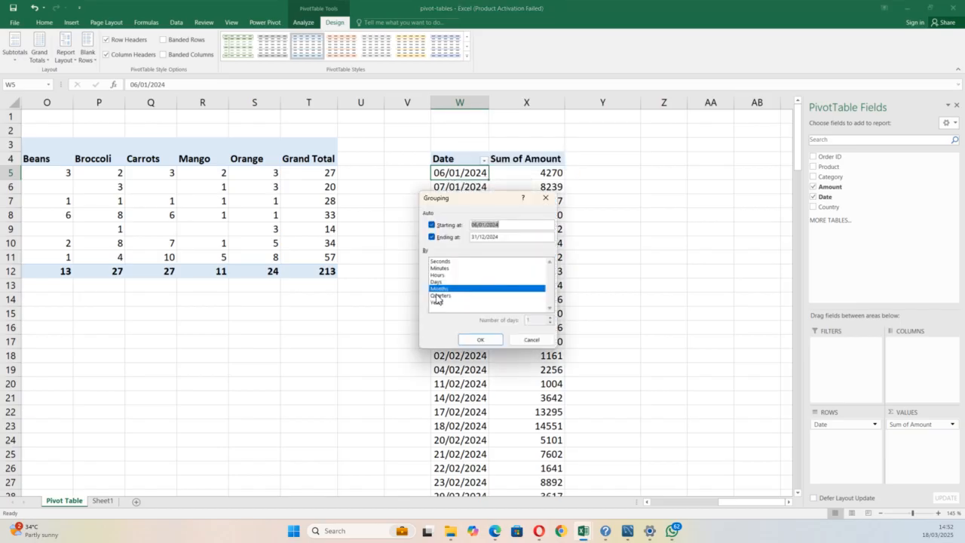
pyautogui.click(440, 289)
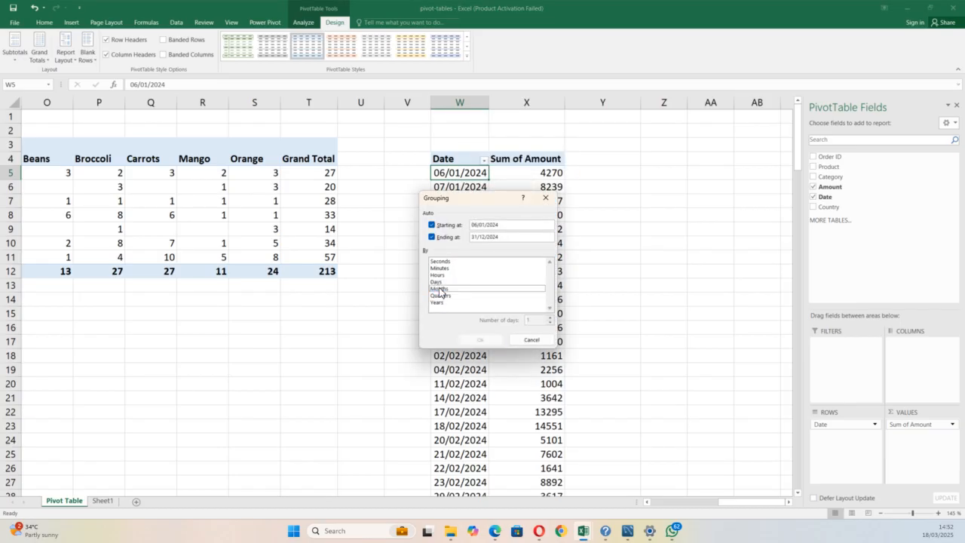
pyautogui.click(443, 296)
pyautogui.click(480, 339)
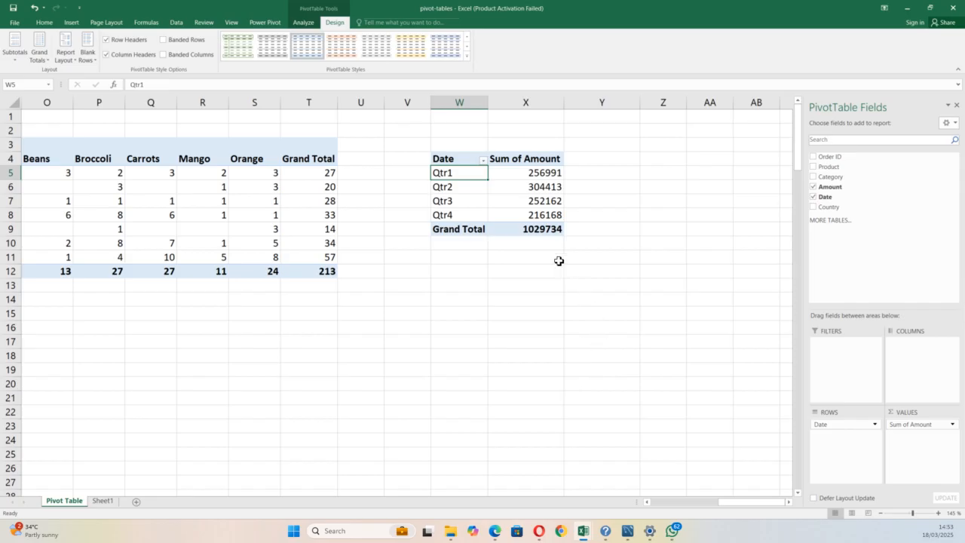
# Sort the quarterly pivot table by Sum of Amount from largest to smallest
pyautogui.moveTo(530, 214)
pyautogui.rightClick(555, 172)
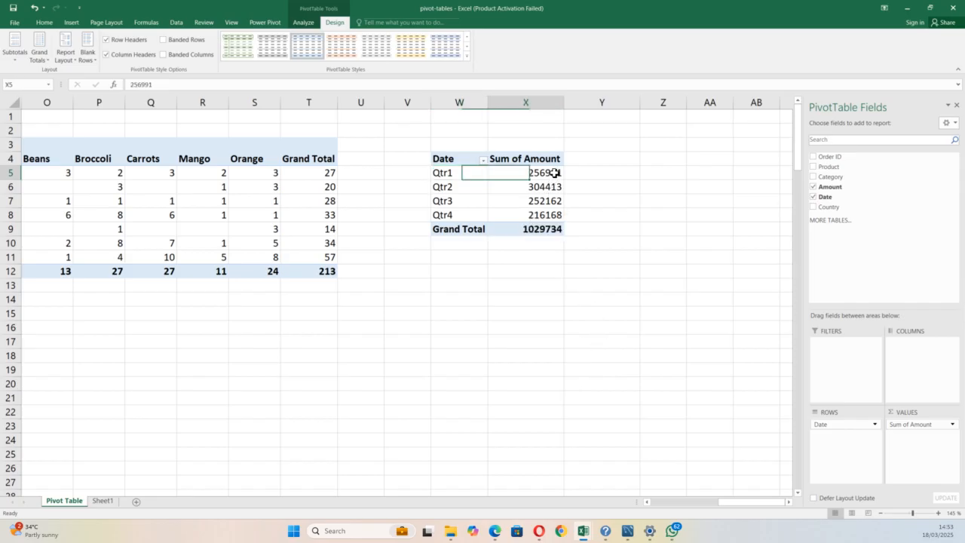
pyautogui.moveTo(612, 230)
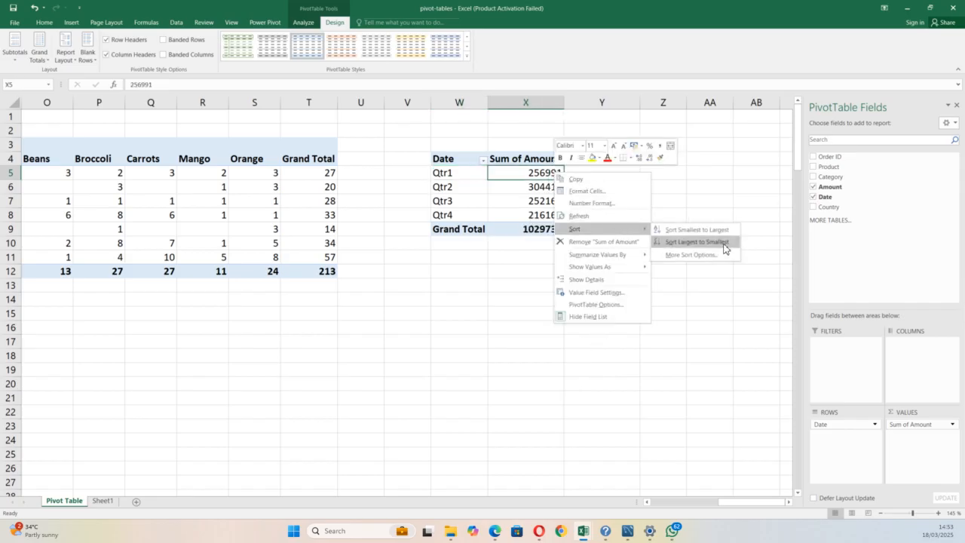
pyautogui.click(725, 245)
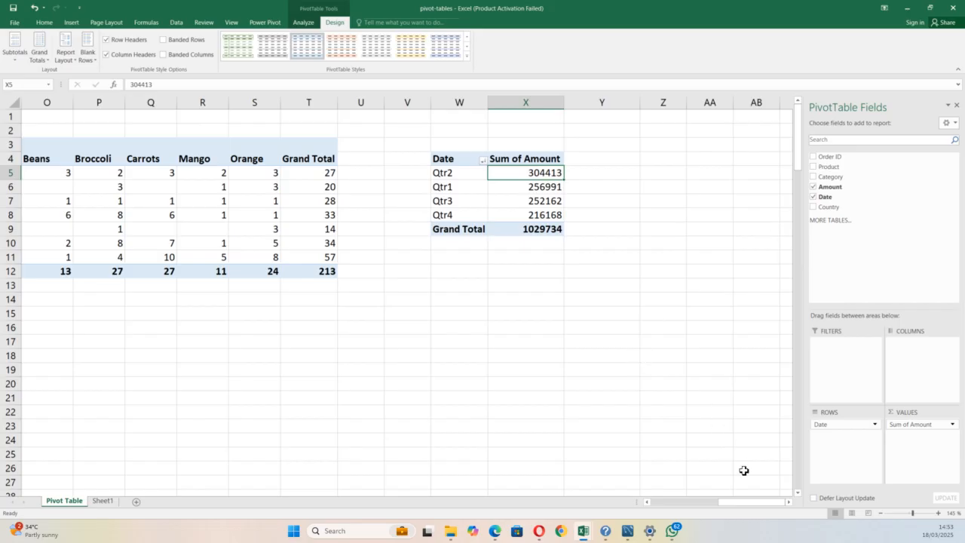
pyautogui.hscroll(-4, 649, 497)
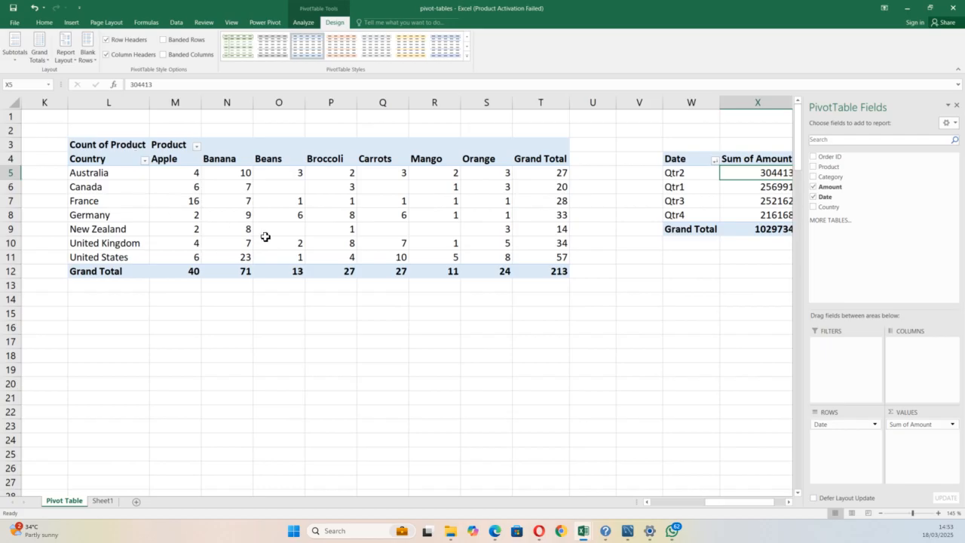
pyautogui.moveTo(416, 242)
pyautogui.hscroll(4, 789, 501)
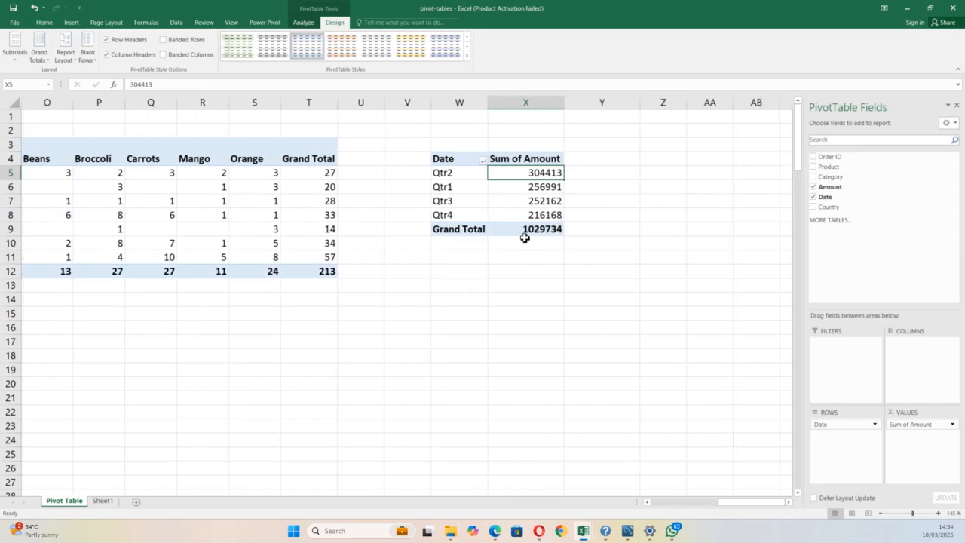
# Summarize the sum of Amount by Product in the empty pivot table at A38
pyautogui.moveTo(176, 242)
pyautogui.click(465, 344)
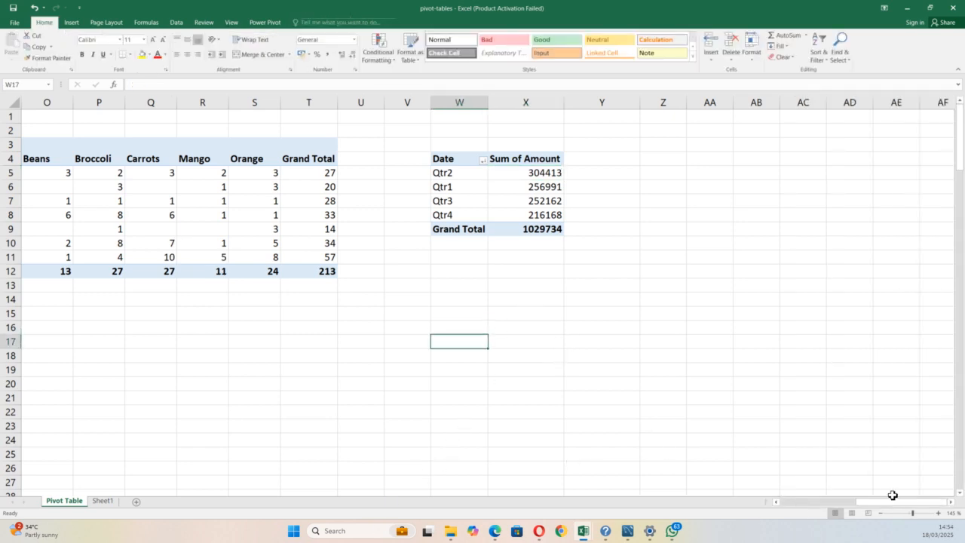
pyautogui.moveTo(859, 502); pyautogui.dragTo(799, 501)
pyautogui.scroll(-10, 386, 423)
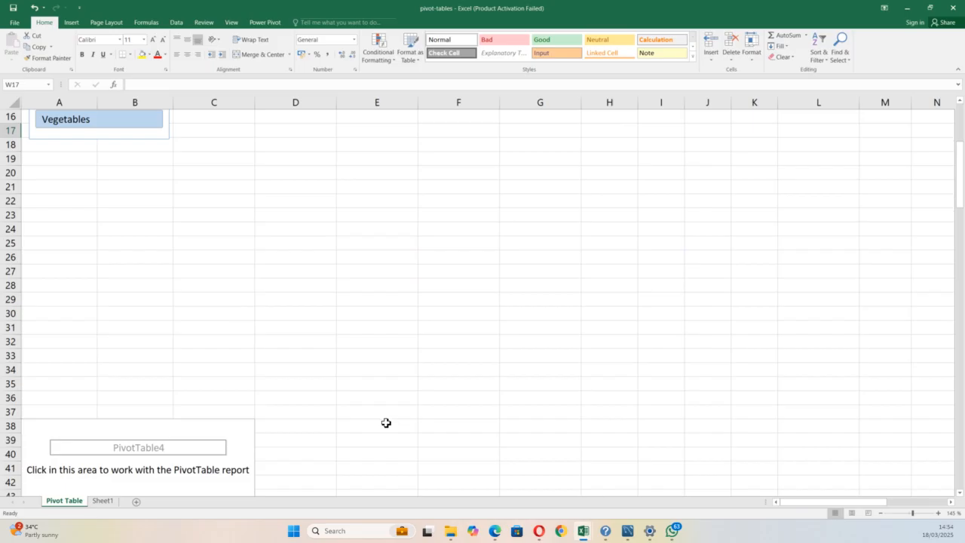
pyautogui.click(199, 326)
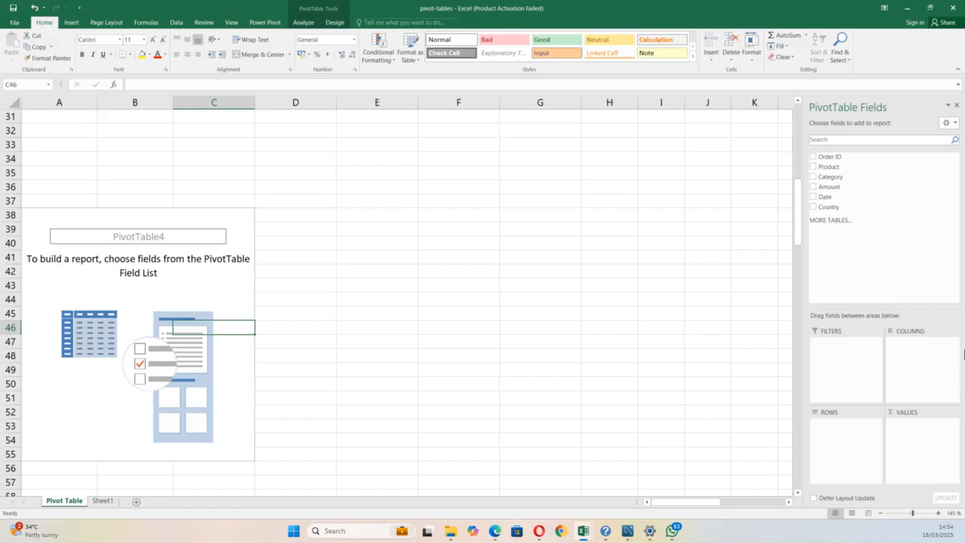
pyautogui.click(813, 166)
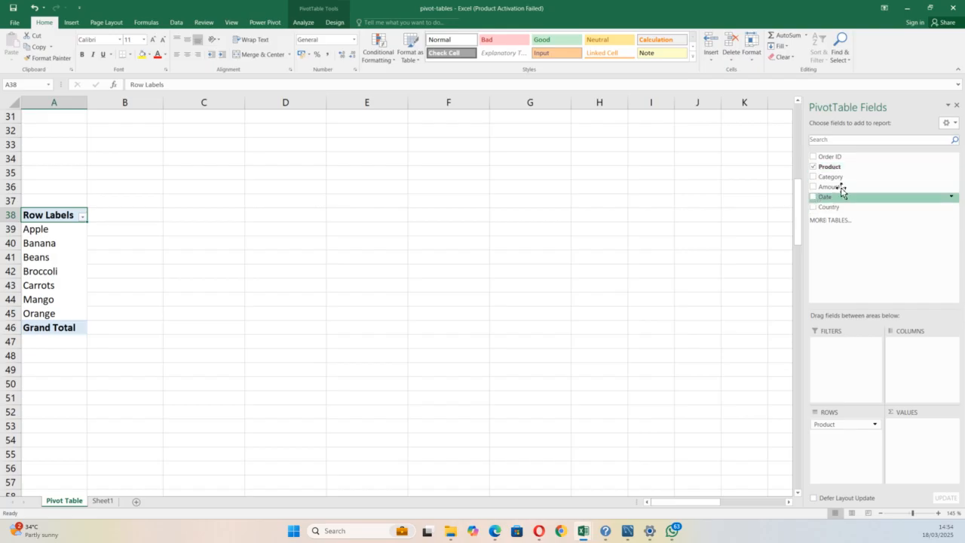
pyautogui.moveTo(842, 190); pyautogui.dragTo(918, 448)
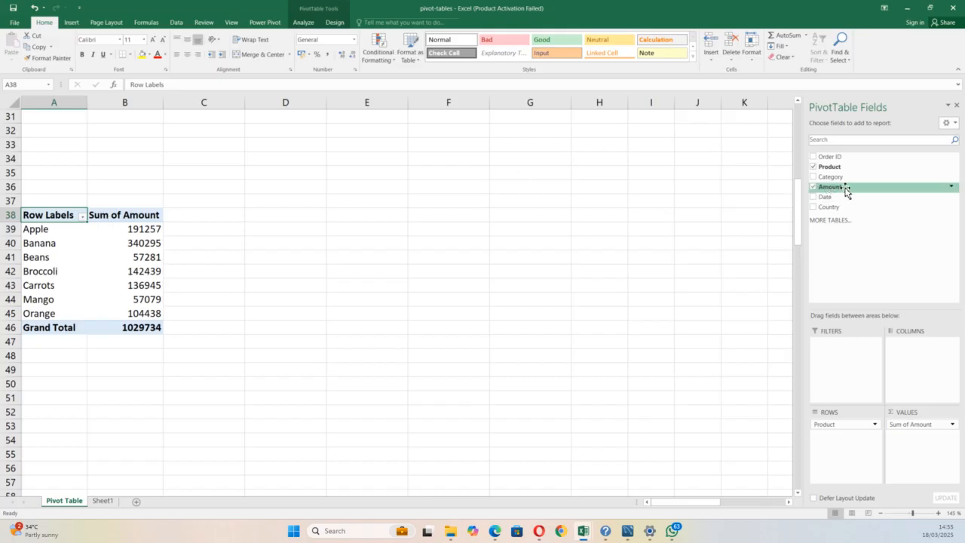
# Add Amount as a second value field in the product pivot table and summarize it by Average
pyautogui.moveTo(832, 190); pyautogui.dragTo(924, 447)
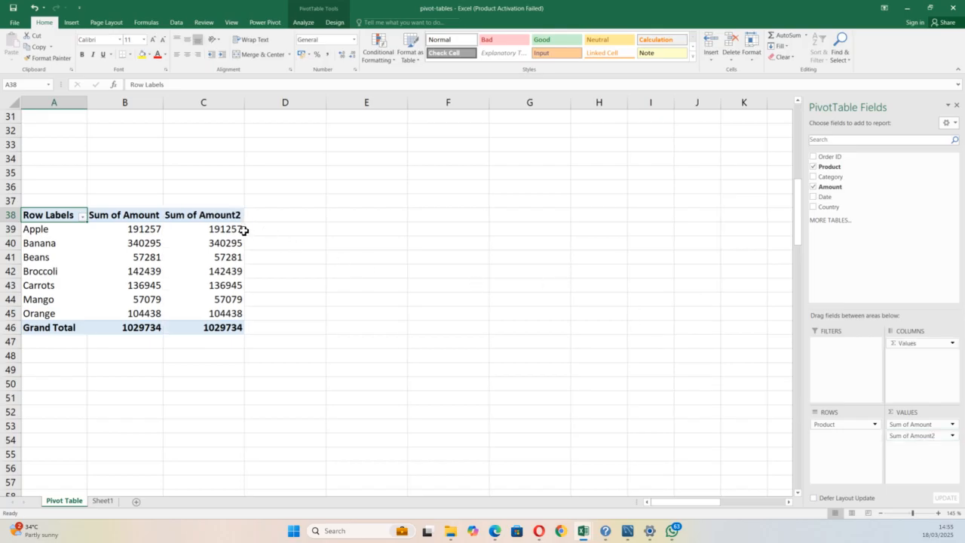
pyautogui.doubleClick(224, 216)
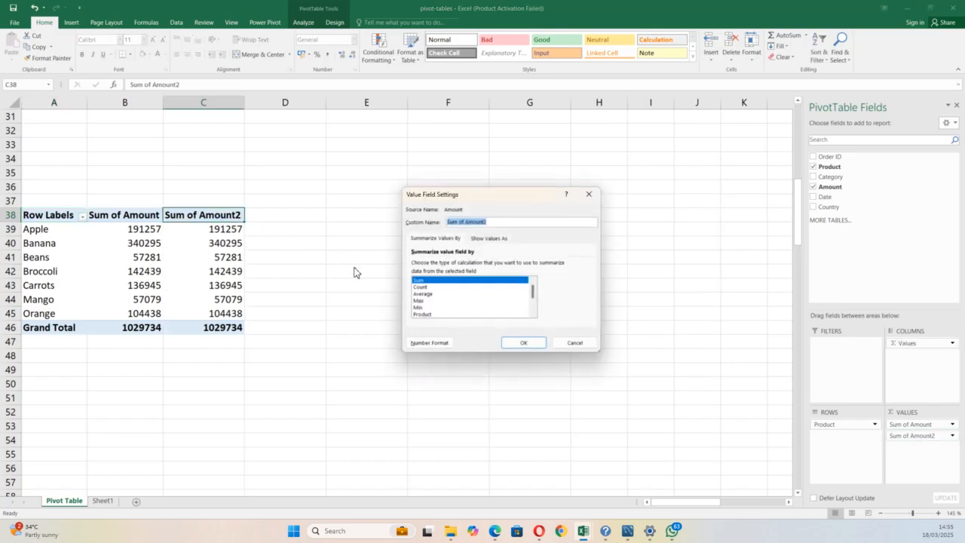
pyautogui.click(424, 294)
pyautogui.click(522, 343)
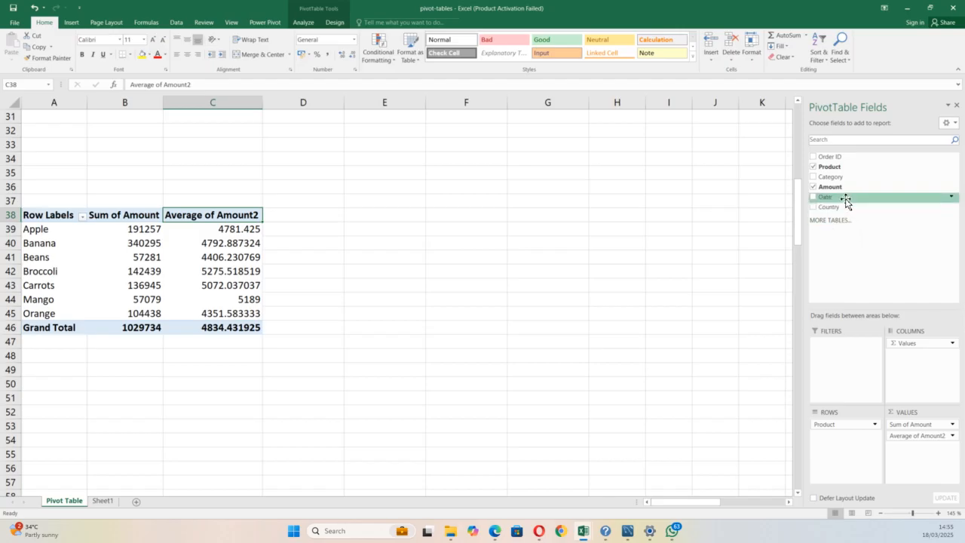
# Add Amount as a third value field in the product pivot table and summarize it by Min
pyautogui.moveTo(839, 187); pyautogui.dragTo(903, 460)
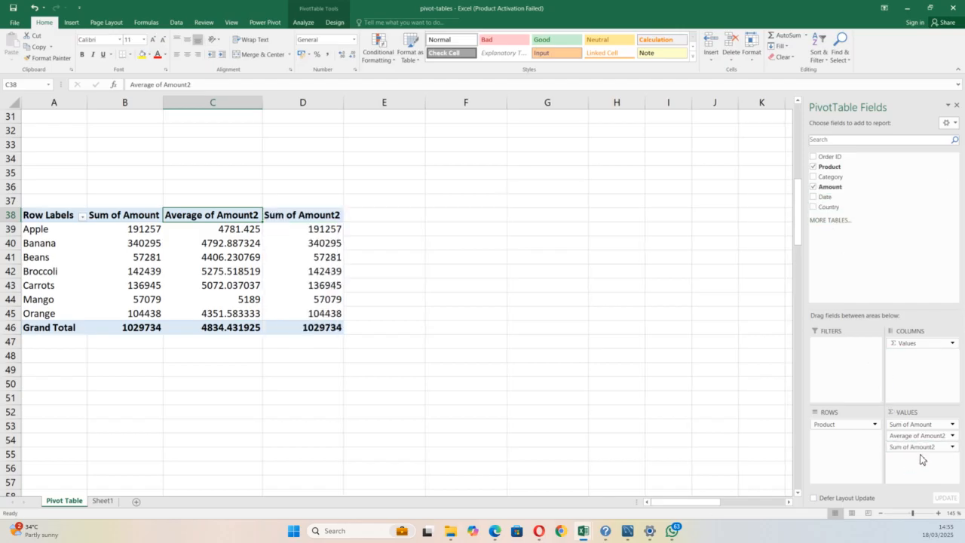
pyautogui.doubleClick(309, 217)
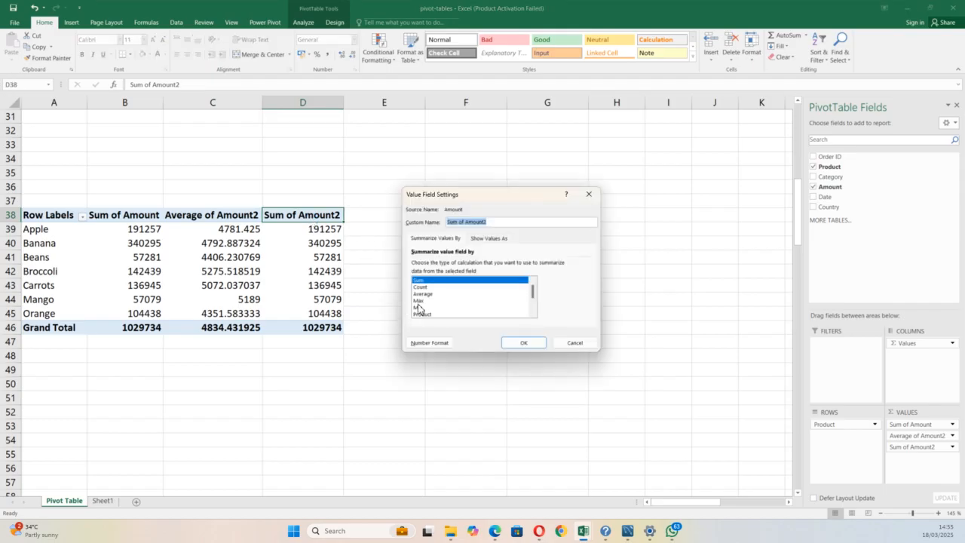
pyautogui.click(422, 314)
pyautogui.click(419, 308)
pyautogui.click(526, 346)
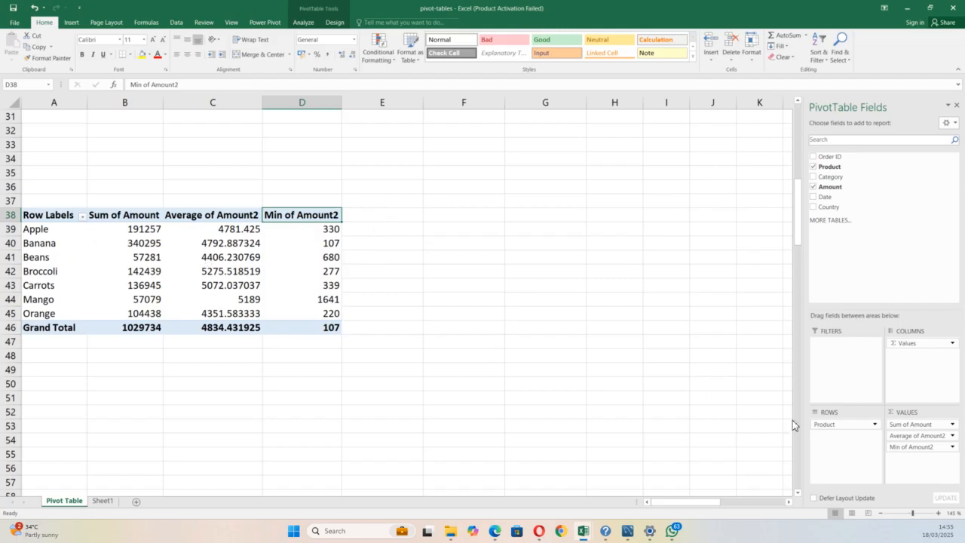
# Add Amount as a value field summarized by Max, and add a Count of Product value field
pyautogui.moveTo(844, 188); pyautogui.dragTo(921, 466)
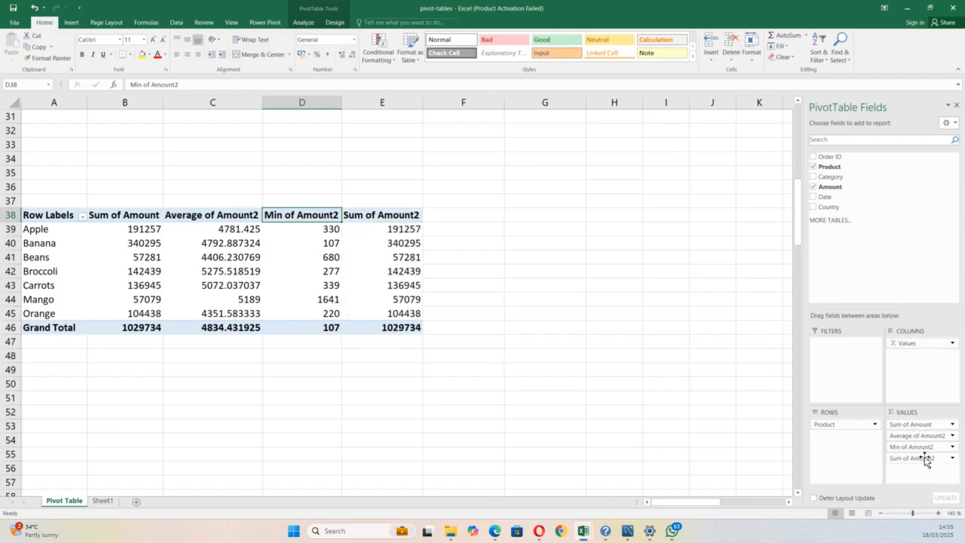
pyautogui.doubleClick(366, 219)
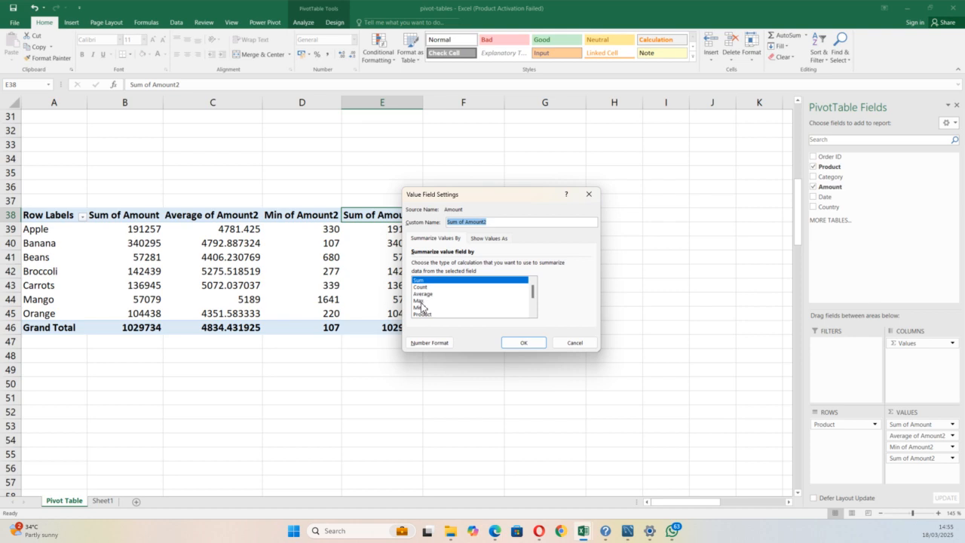
pyautogui.click(420, 301)
pyautogui.click(523, 342)
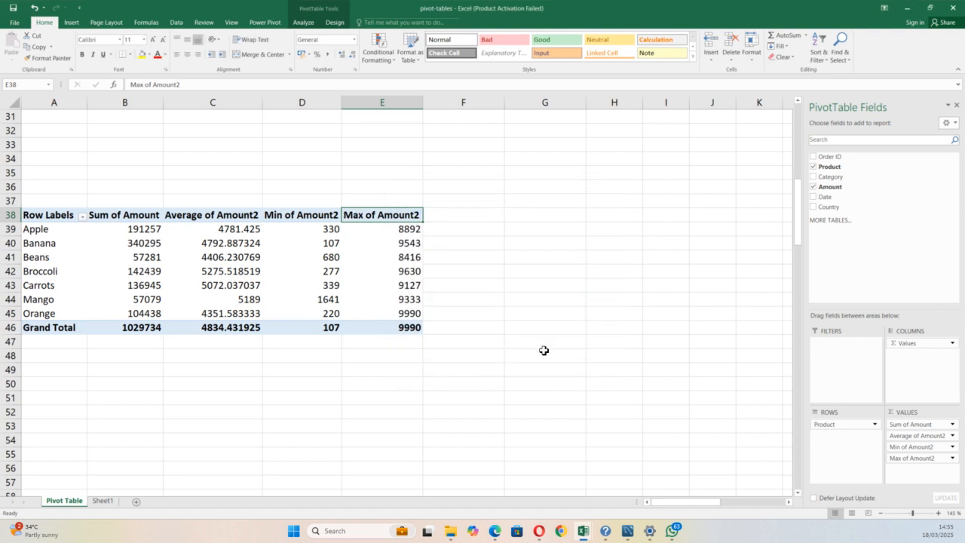
pyautogui.moveTo(846, 172); pyautogui.dragTo(908, 485)
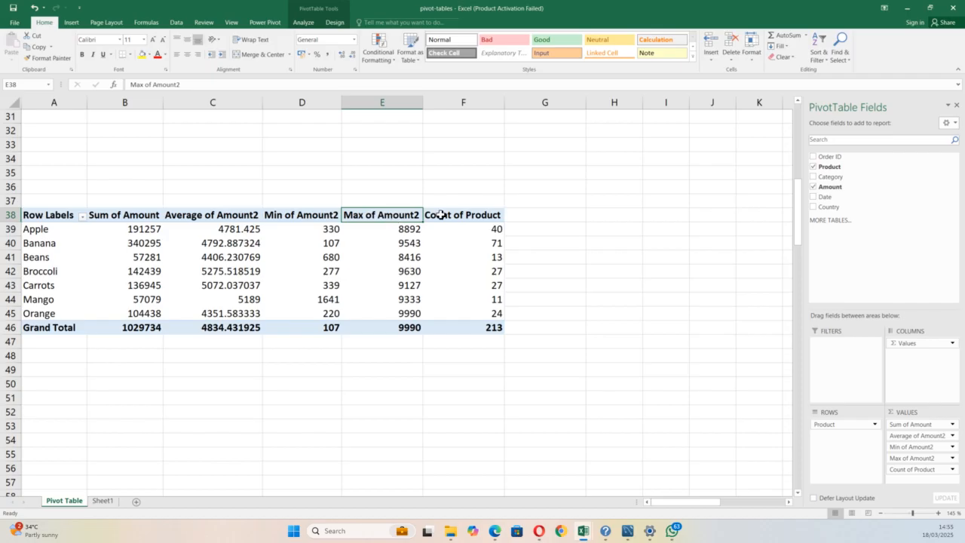
# Rename the maximum and minimum value fields as Max of Amount and Min of Amount
pyautogui.doubleClick(401, 220)
pyautogui.click(503, 223)
pyautogui.press('BackSpace')
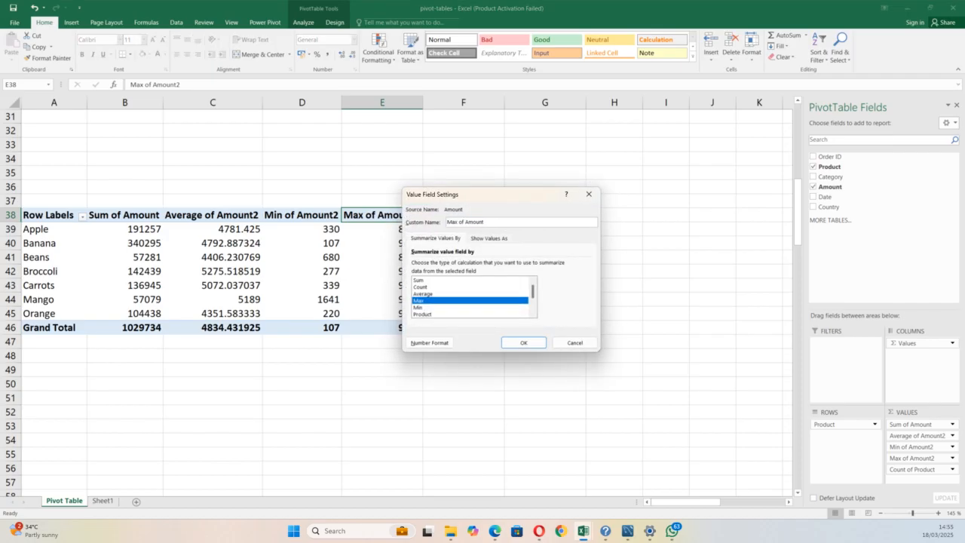
pyautogui.press('Return')
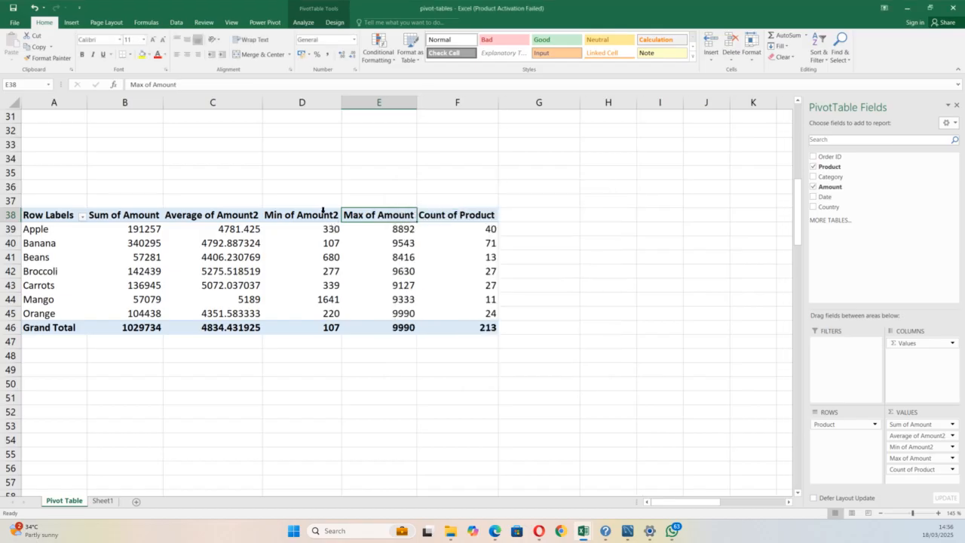
pyautogui.doubleClick(323, 212)
pyautogui.click(512, 223)
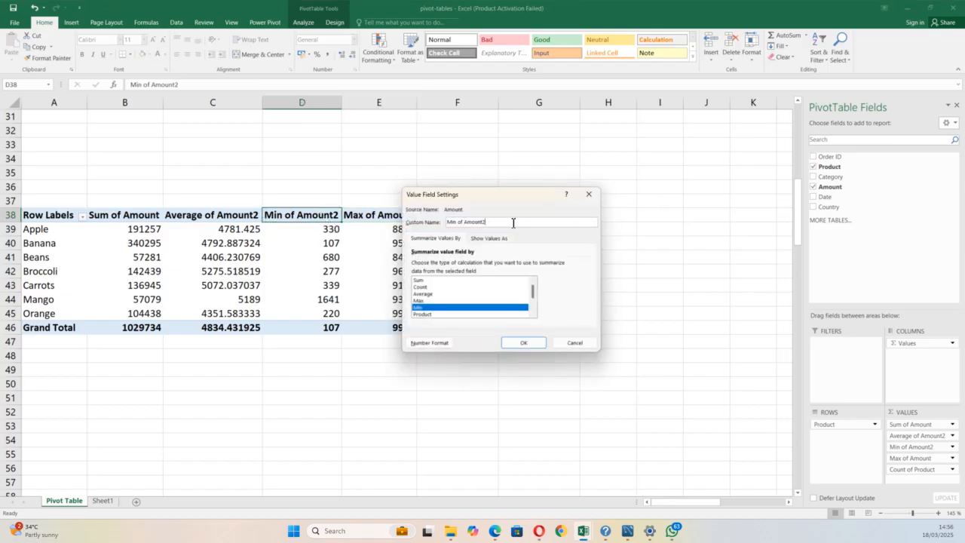
pyautogui.press('Return')
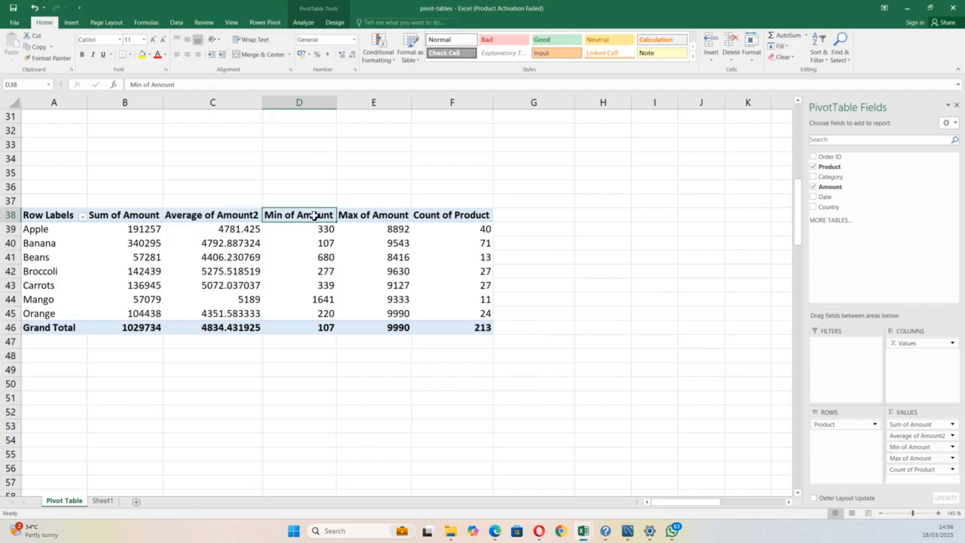
# Rename the average value field as Average of Amount
pyautogui.click(241, 220)
pyautogui.doubleClick(241, 221)
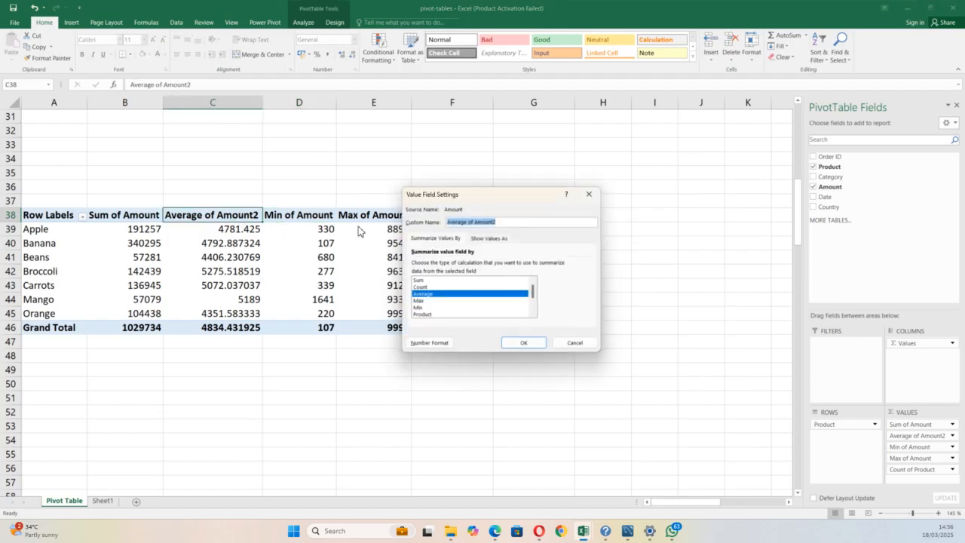
pyautogui.click(509, 221)
pyautogui.press('BackSpace')
pyautogui.press('Return')
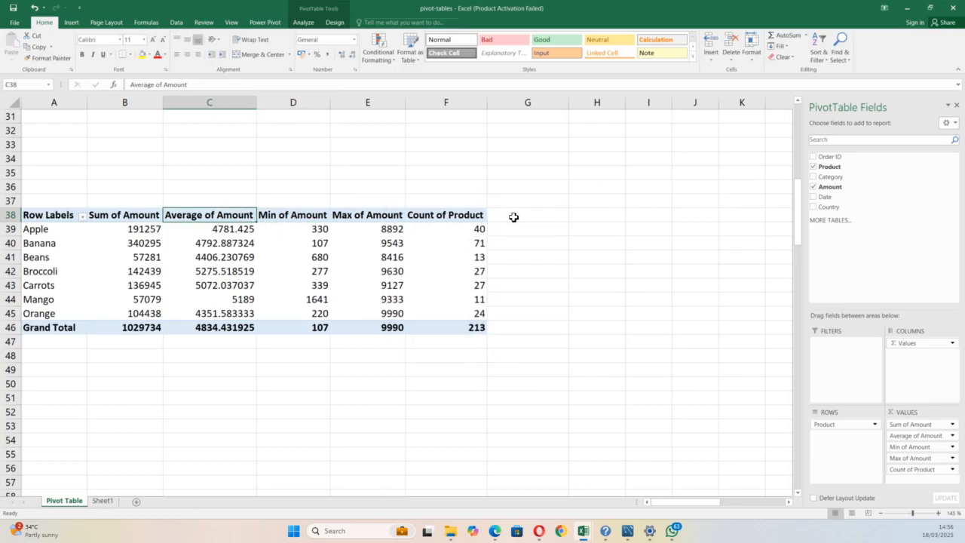
# Show the product pivot table with the value summaries in tabular form
pyautogui.moveTo(653, 496); pyautogui.dragTo(631, 492)
pyautogui.click(111, 258)
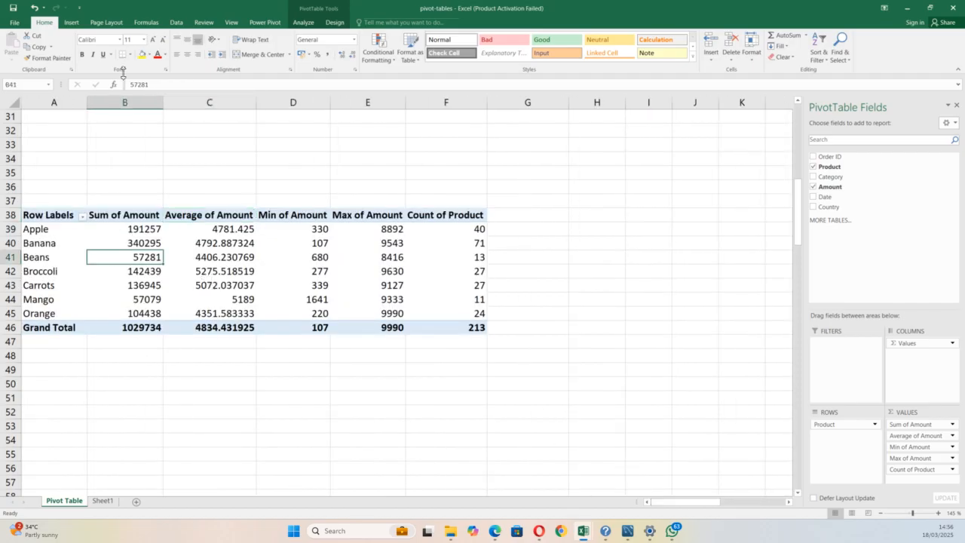
pyautogui.click(334, 22)
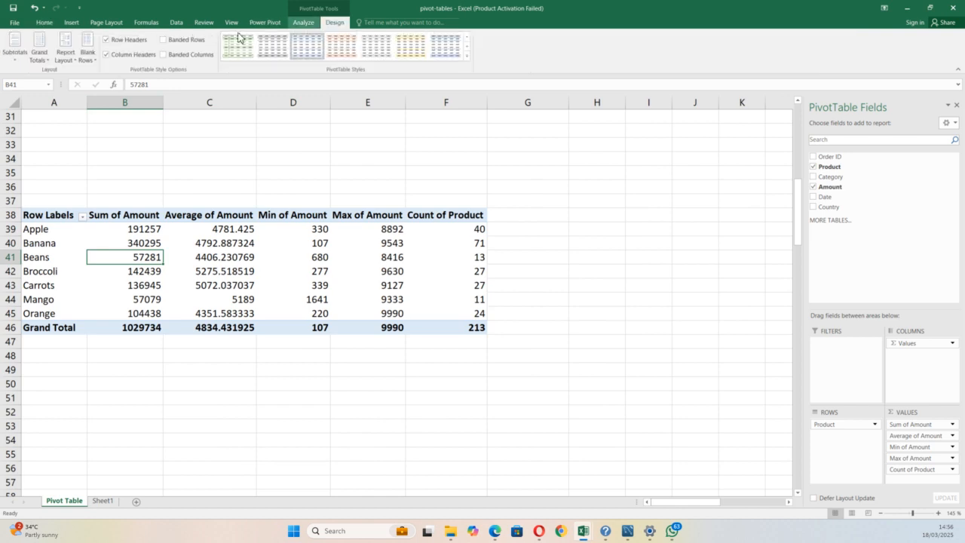
pyautogui.click(66, 59)
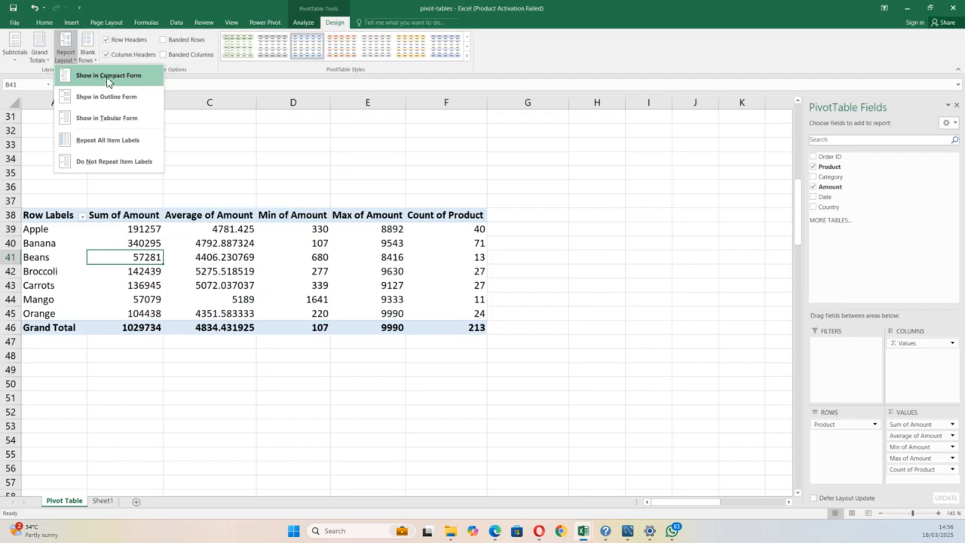
pyautogui.click(128, 117)
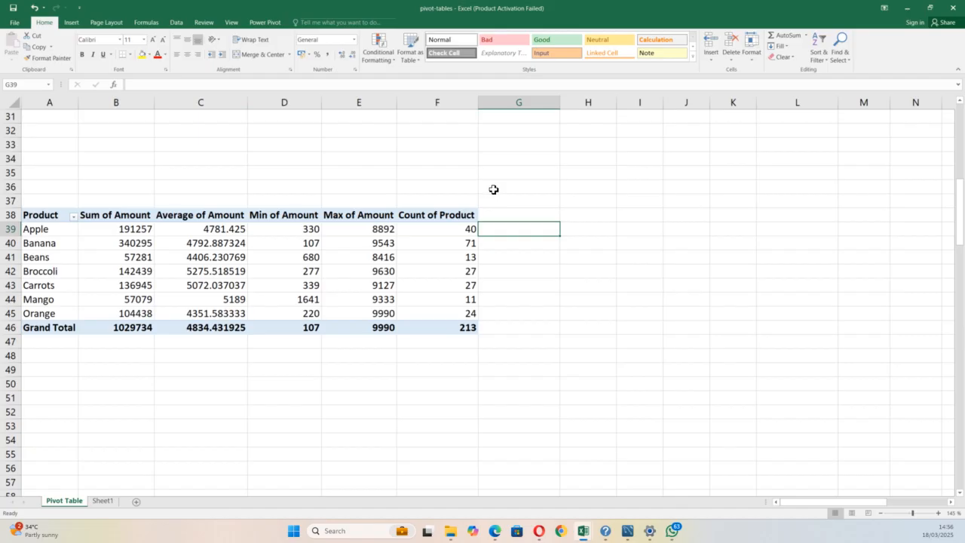
# Go back to the country pivot table at the start of the sheet, then switch to the Book2 workbook's topic list
pyautogui.scroll(9, 420, 230)
pyautogui.scroll(1, 425, 220)
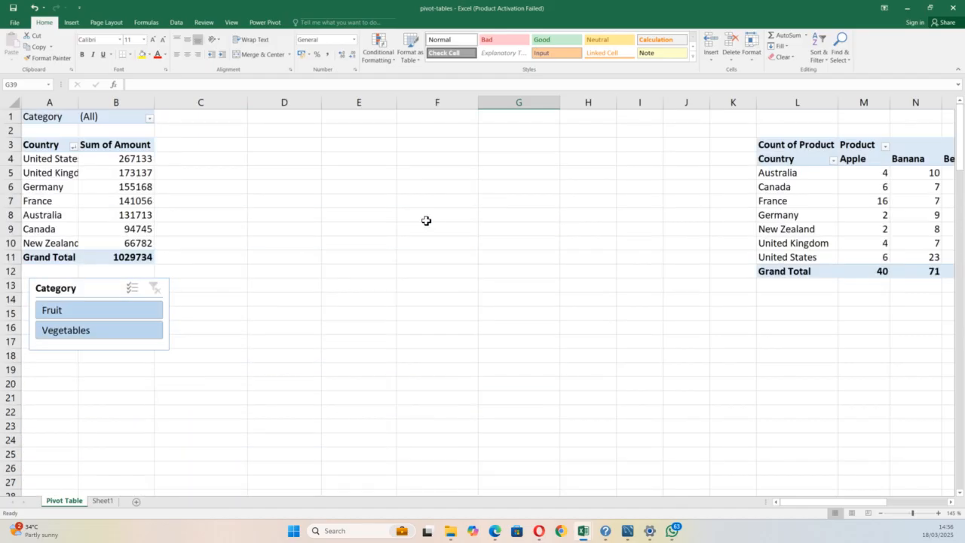
pyautogui.moveTo(870, 507); pyautogui.dragTo(737, 515)
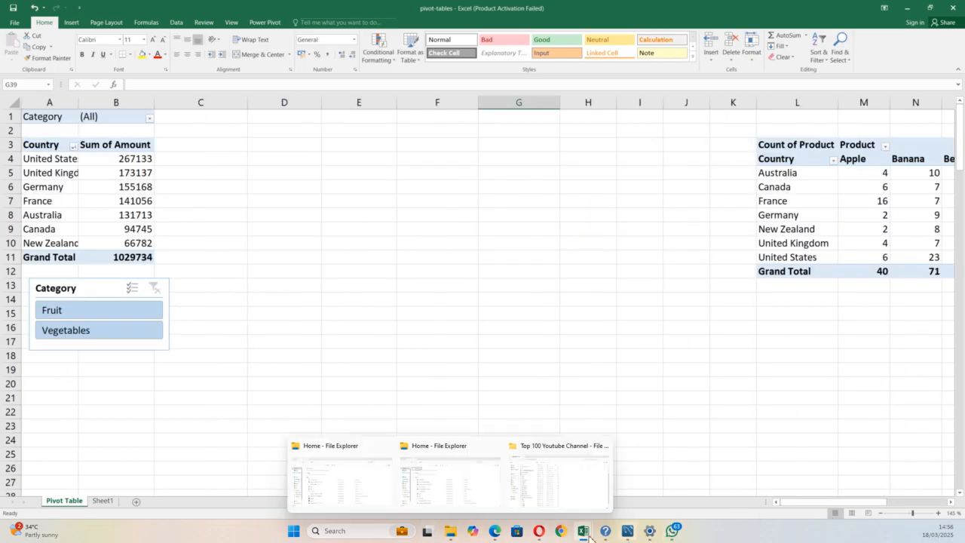
pyautogui.moveTo(587, 534)
pyautogui.click(614, 499)
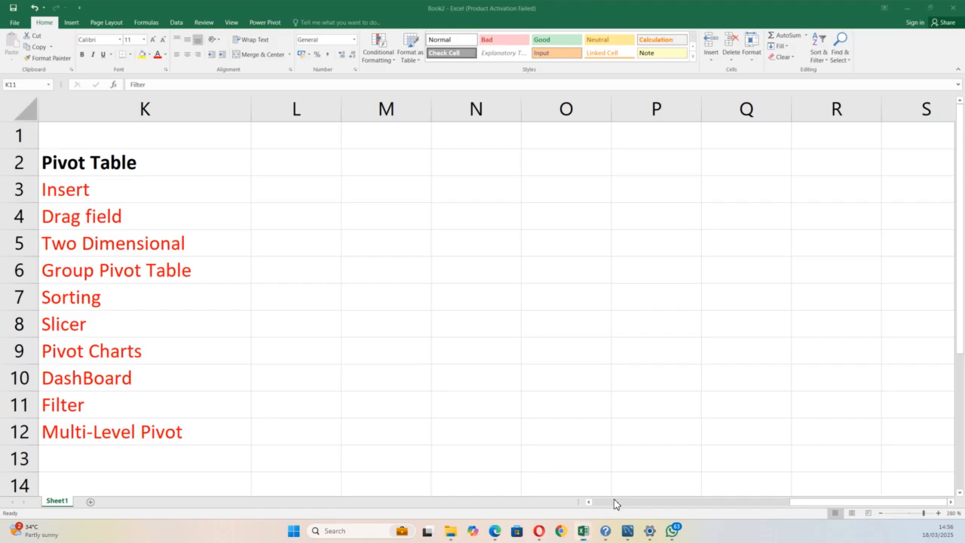
pyautogui.click(198, 206)
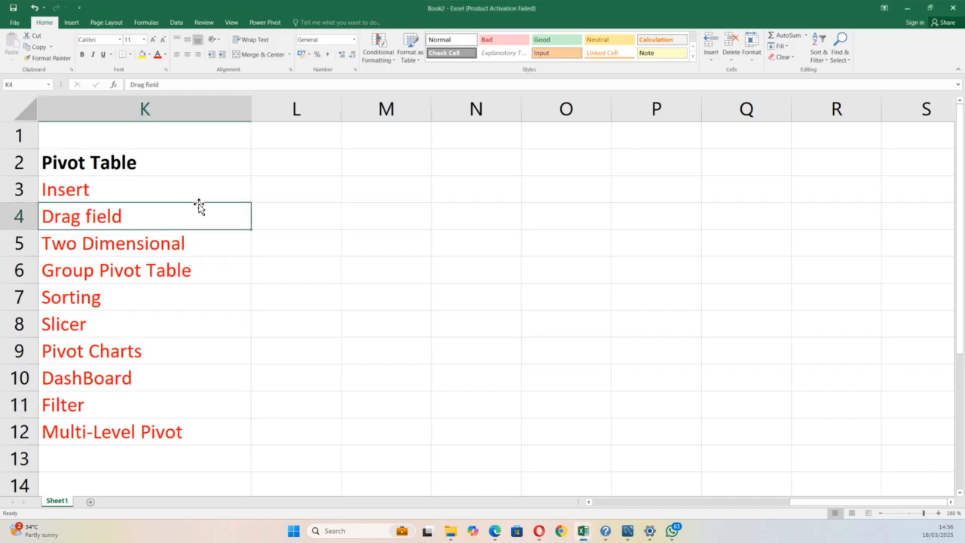
# Clear the covered topics Insert, Drag field, Two Dimensional and Group Pivot Table from cells K3 to K6
pyautogui.click(185, 189)
pyautogui.press('BackSpace')
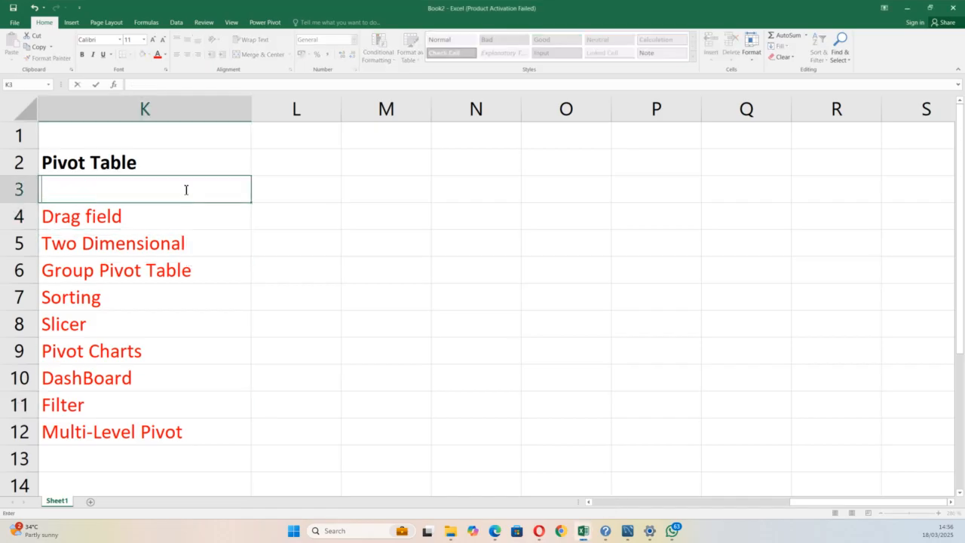
pyautogui.click(179, 214)
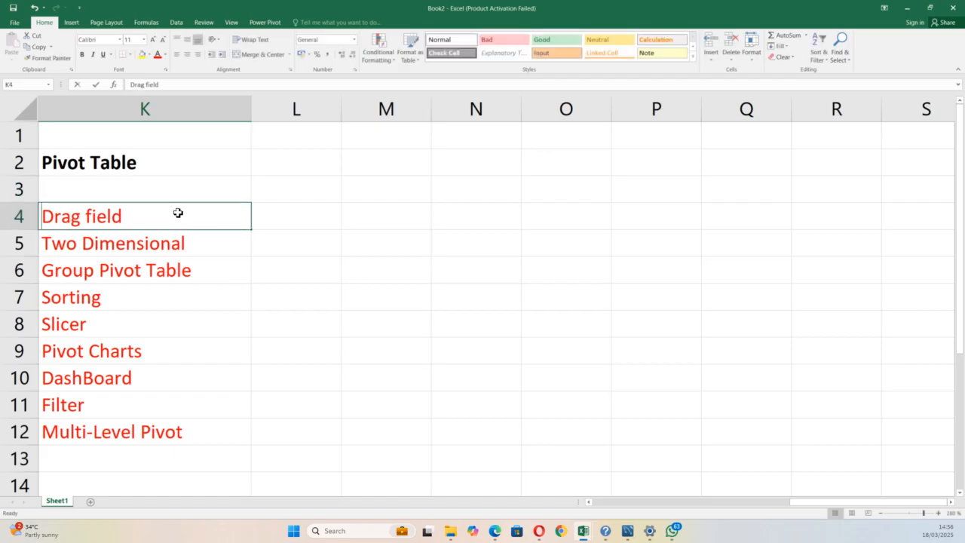
pyautogui.press('BackSpace')
pyautogui.click(189, 243)
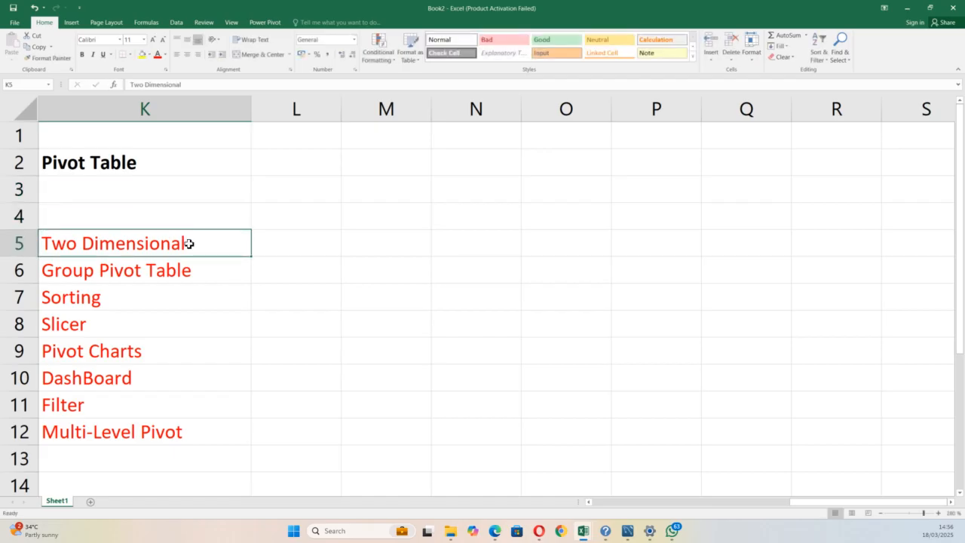
pyautogui.press('BackSpace')
pyautogui.click(201, 273)
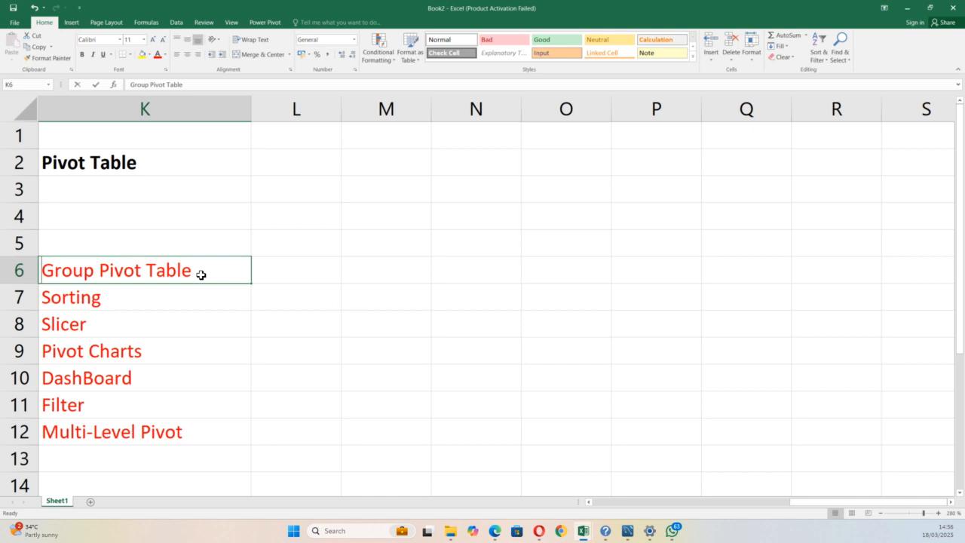
pyautogui.press('BackSpace')
# Clear the topics Sorting, Slicer, Filter and Multi-Level Pivot, leaving Pivot Charts and DashBoard under the Pivot Table heading
pyautogui.click(159, 299)
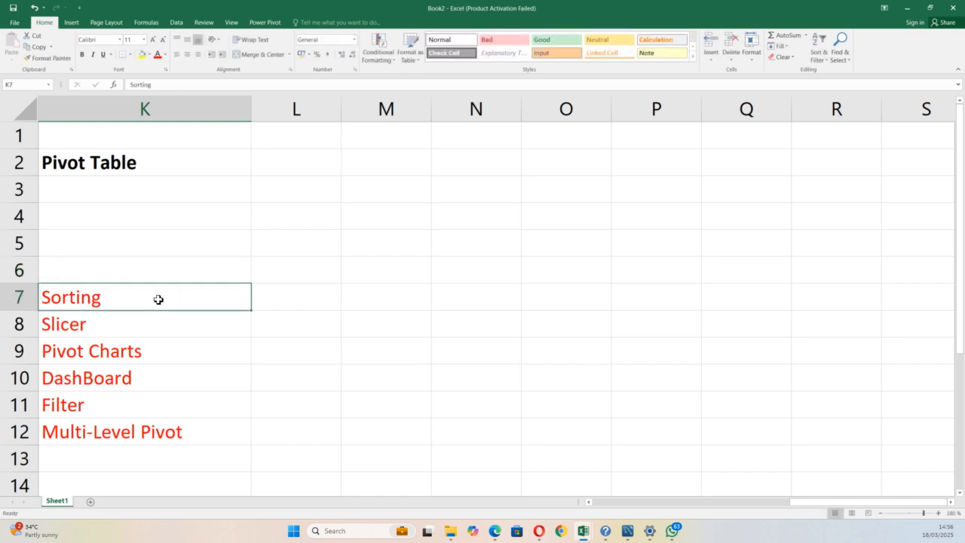
pyautogui.press('BackSpace')
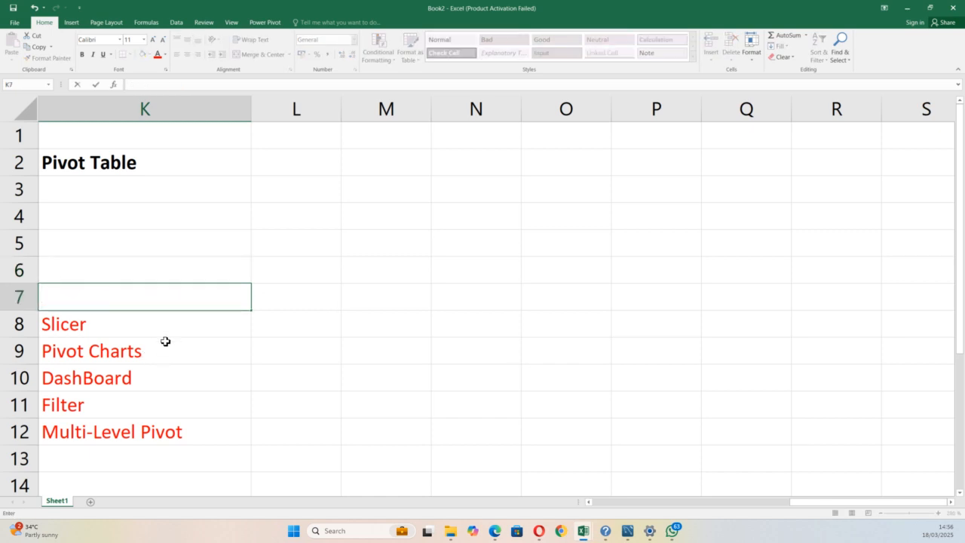
pyautogui.click(166, 335)
pyautogui.press('BackSpace')
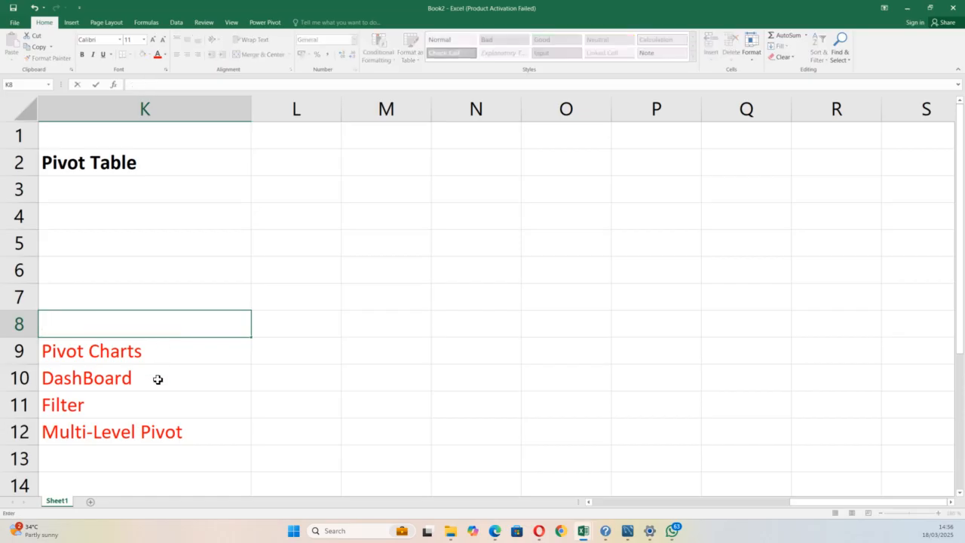
pyautogui.click(138, 415)
pyautogui.press('BackSpace')
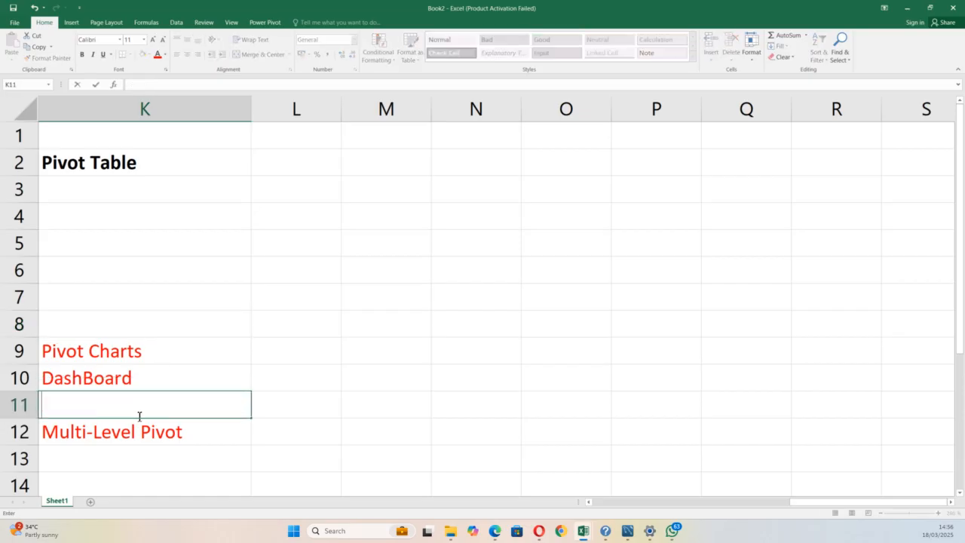
pyautogui.click(195, 434)
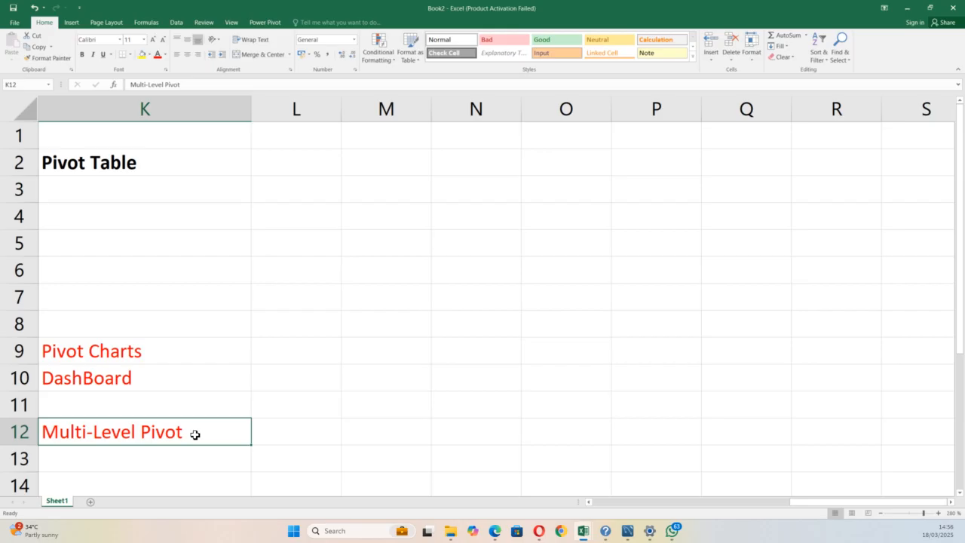
pyautogui.press('BackSpace')
pyautogui.click(160, 290)
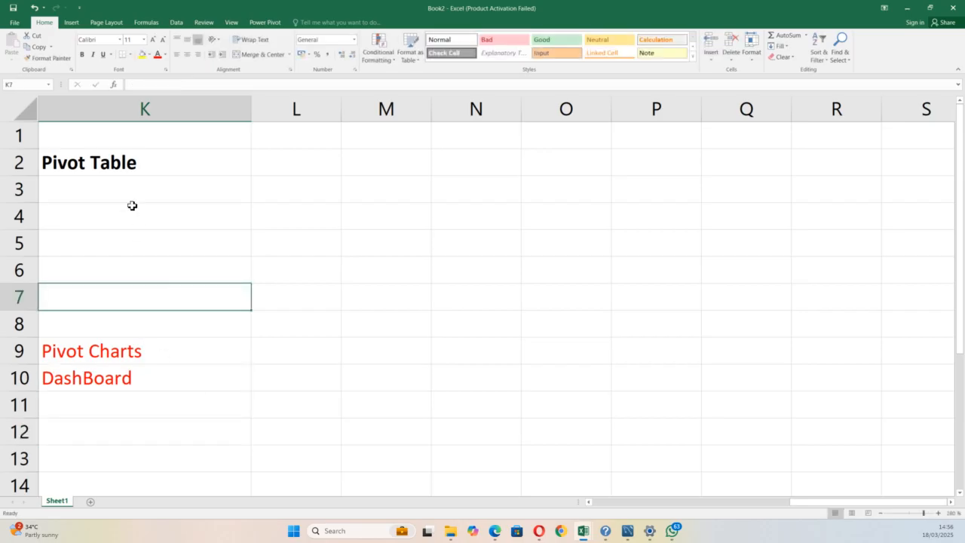
pyautogui.click(117, 166)
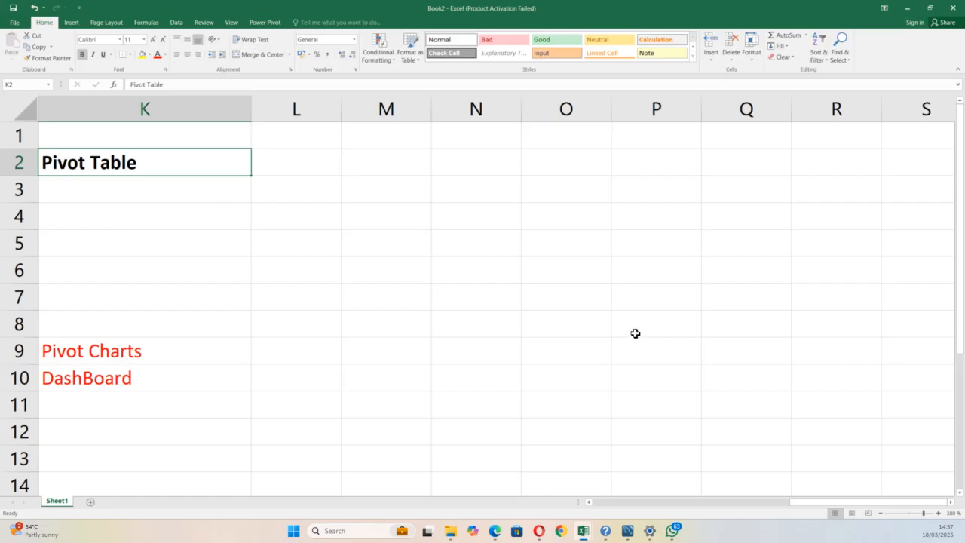
# Switch to the pivot-tables workbook and move the Category slicer away from the country pivot table, to around cell E14
pyautogui.moveTo(589, 525)
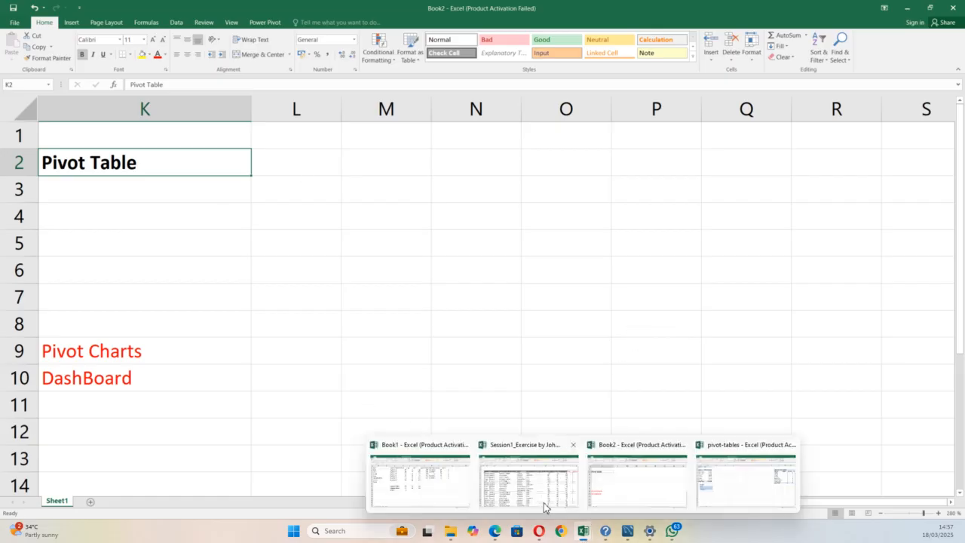
pyautogui.click(749, 478)
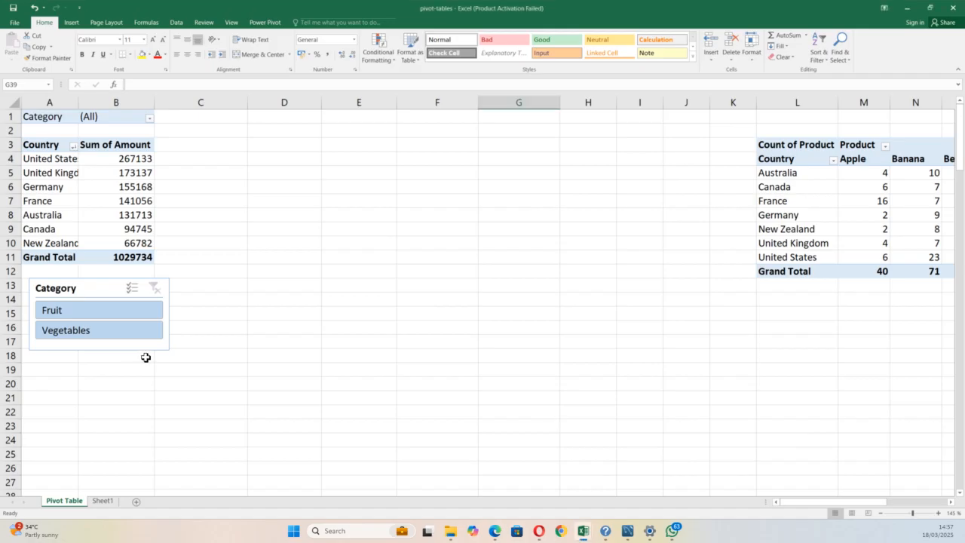
pyautogui.moveTo(83, 295); pyautogui.dragTo(397, 317)
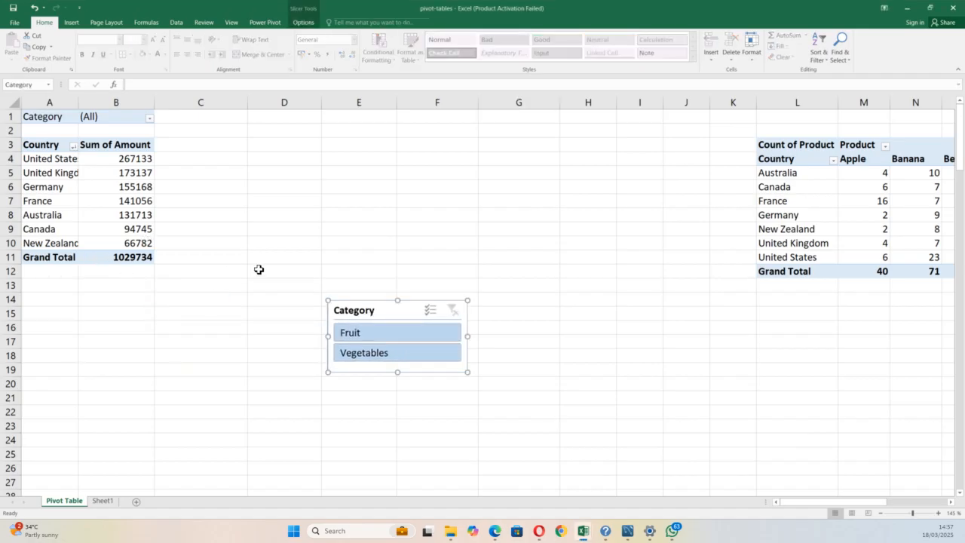
# Insert a Clustered Column PivotChart from the country pivot table
pyautogui.click(52, 188)
pyautogui.click(335, 22)
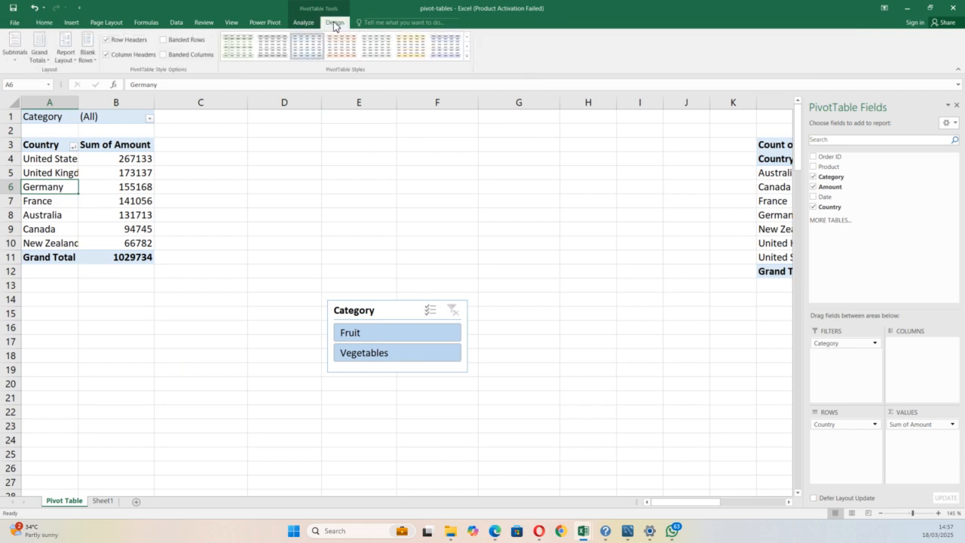
pyautogui.click(291, 25)
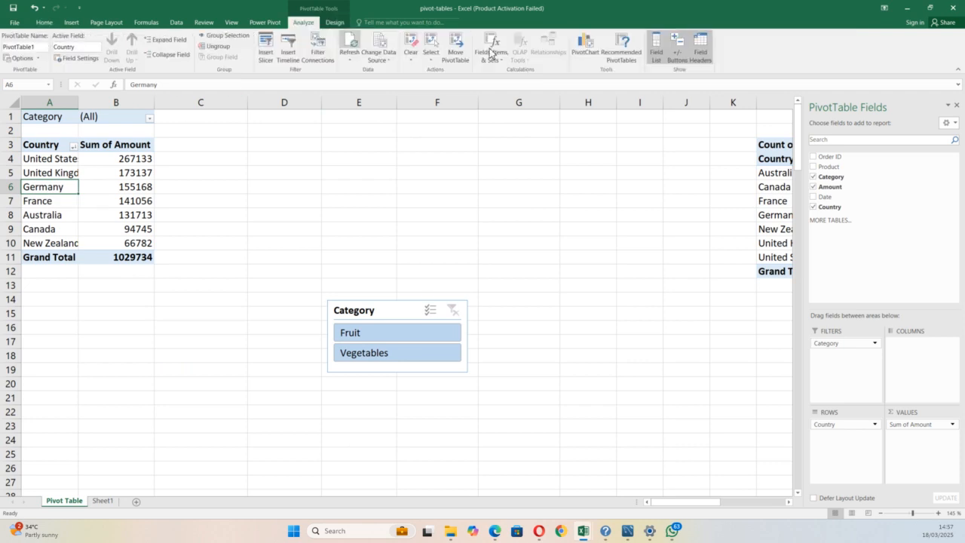
pyautogui.click(592, 45)
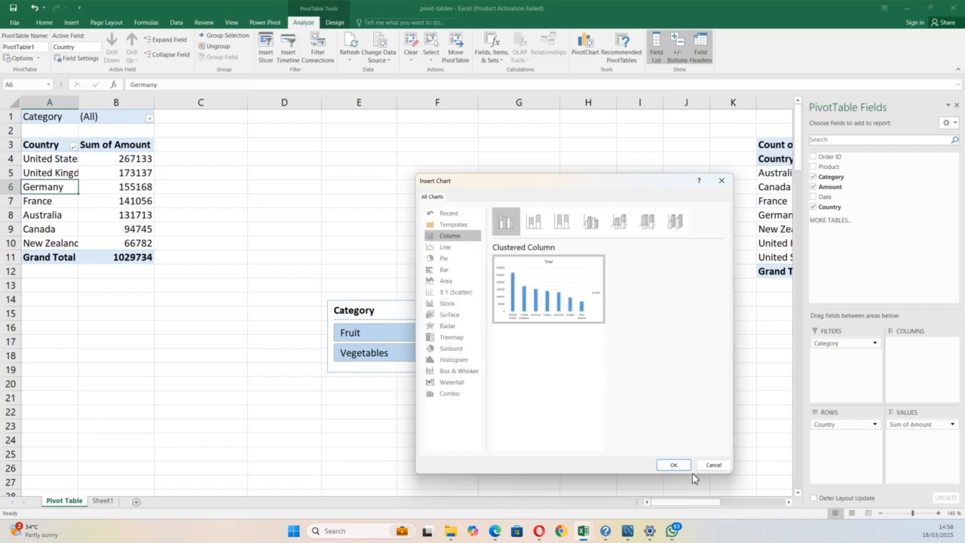
pyautogui.click(673, 464)
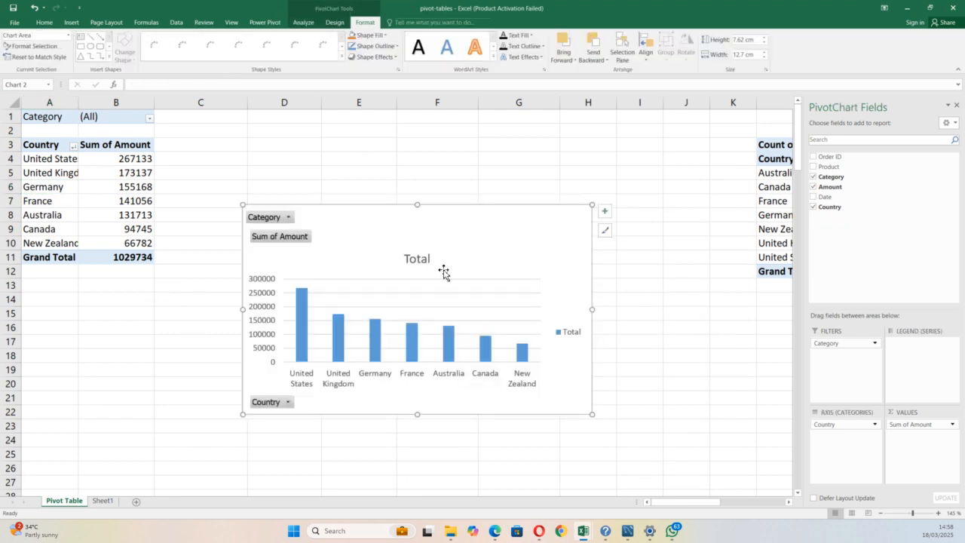
# Place the PivotChart beside the country pivot table, and fit the Category slicer beneath the table at the table's width
pyautogui.moveTo(362, 223); pyautogui.dragTo(306, 131)
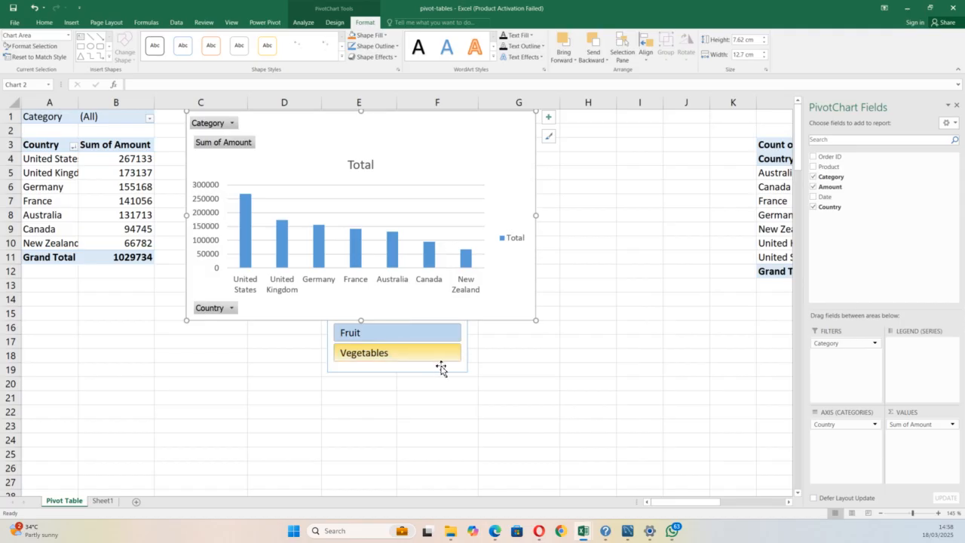
pyautogui.moveTo(442, 370); pyautogui.dragTo(154, 416)
pyautogui.click(331, 151)
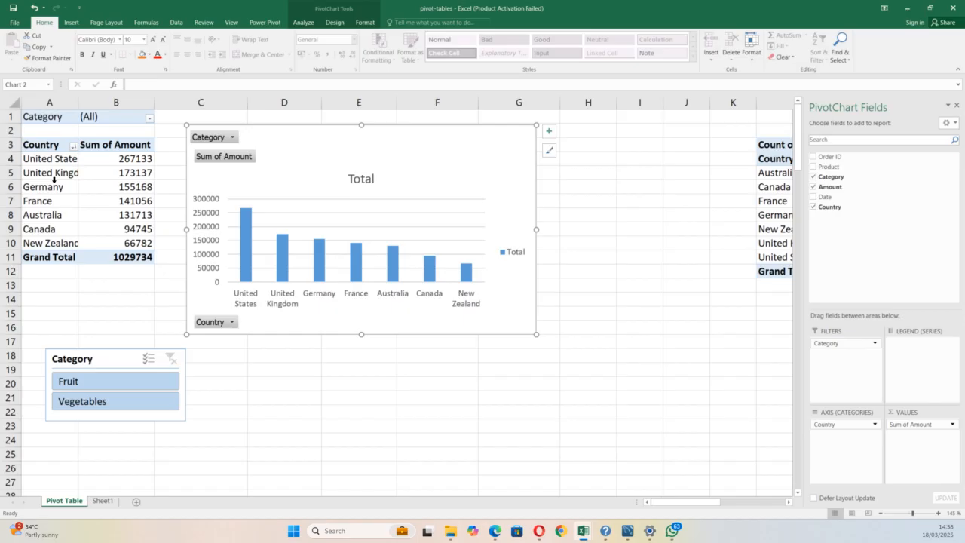
pyautogui.moveTo(104, 361); pyautogui.dragTo(78, 295)
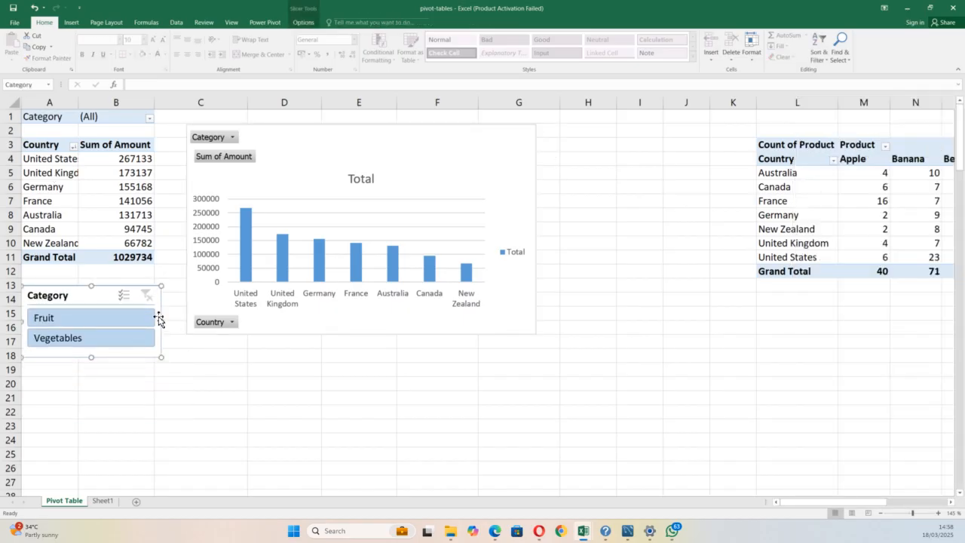
pyautogui.moveTo(161, 322); pyautogui.dragTo(155, 322)
# Move the PivotChart down to about row 11 and show the PivotChart command for the country pivot table
pyautogui.moveTo(301, 151); pyautogui.dragTo(311, 271)
pyautogui.click(101, 204)
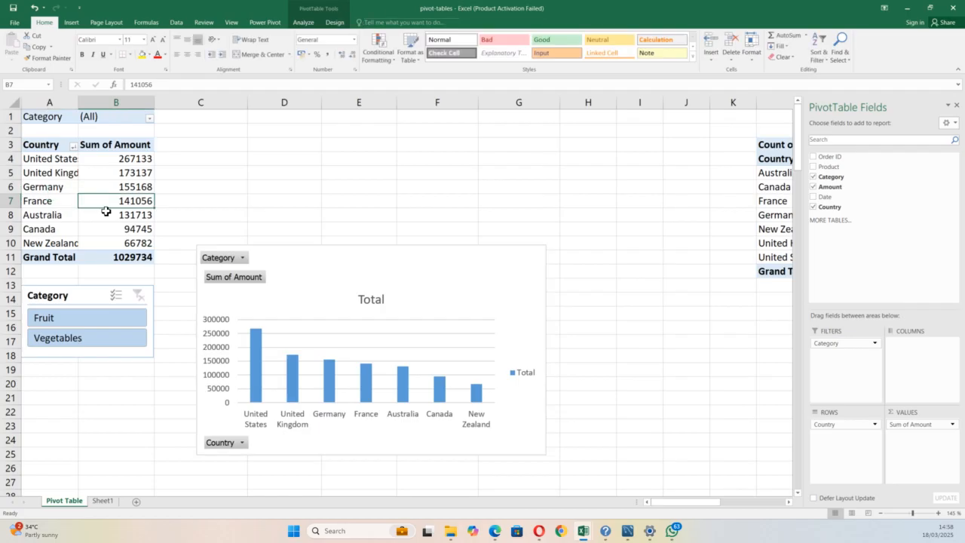
pyautogui.click(304, 23)
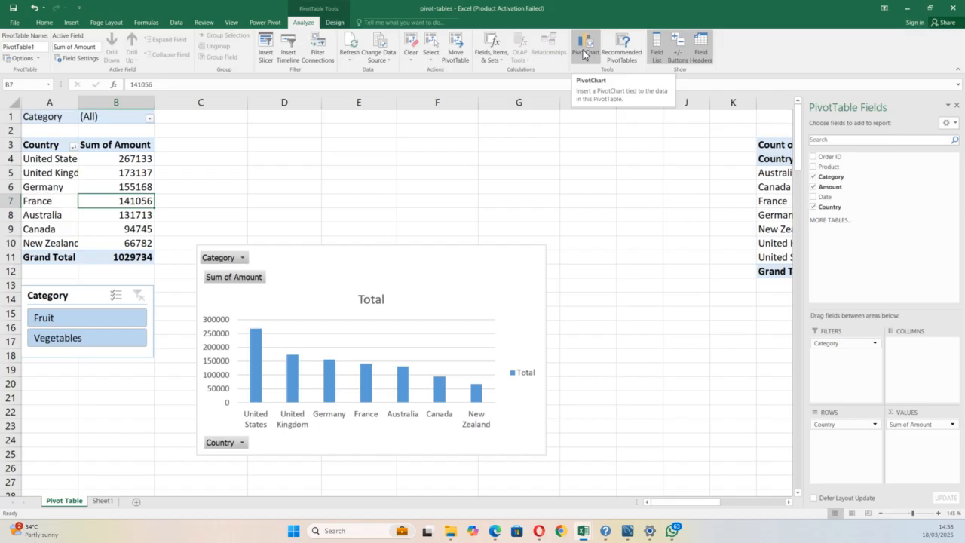
# Reposition the PivotChart directly against the country pivot table, starting at column C and row 1
pyautogui.click(390, 276)
pyautogui.moveTo(384, 245); pyautogui.dragTo(356, 121)
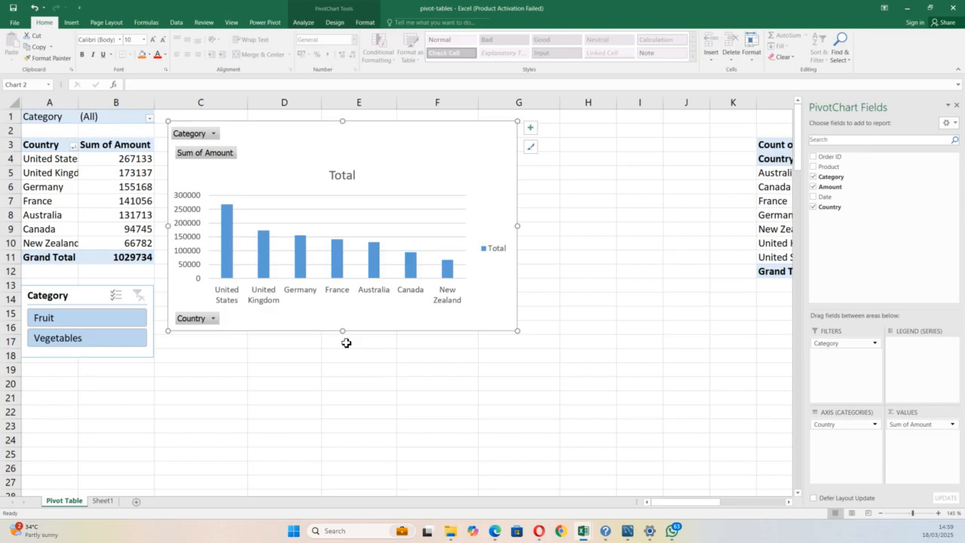
pyautogui.moveTo(364, 323); pyautogui.dragTo(385, 386)
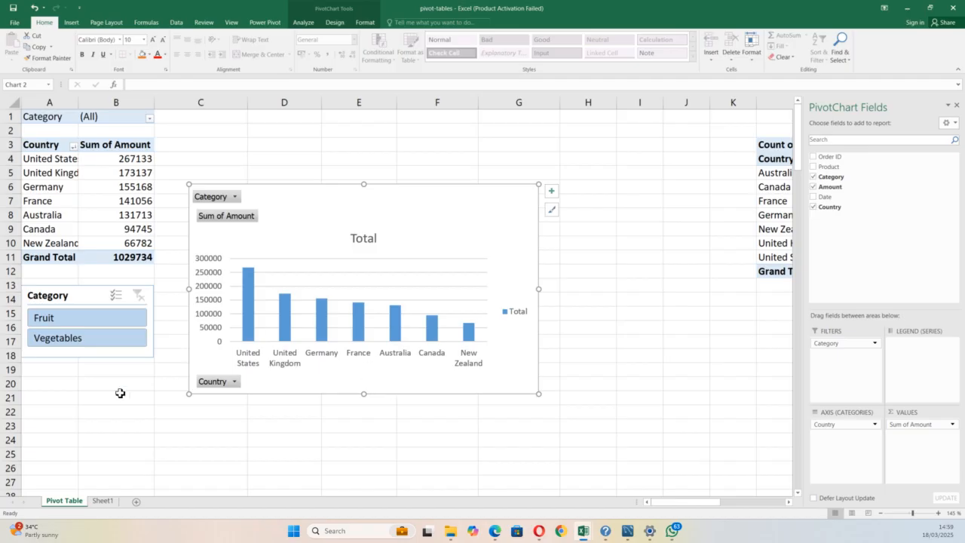
pyautogui.moveTo(291, 199); pyautogui.dragTo(260, 123)
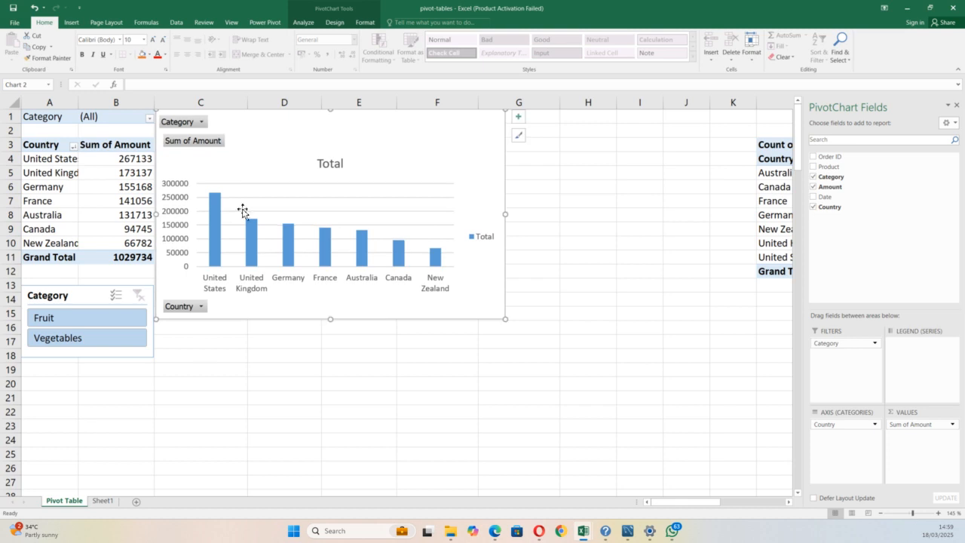
pyautogui.click(216, 401)
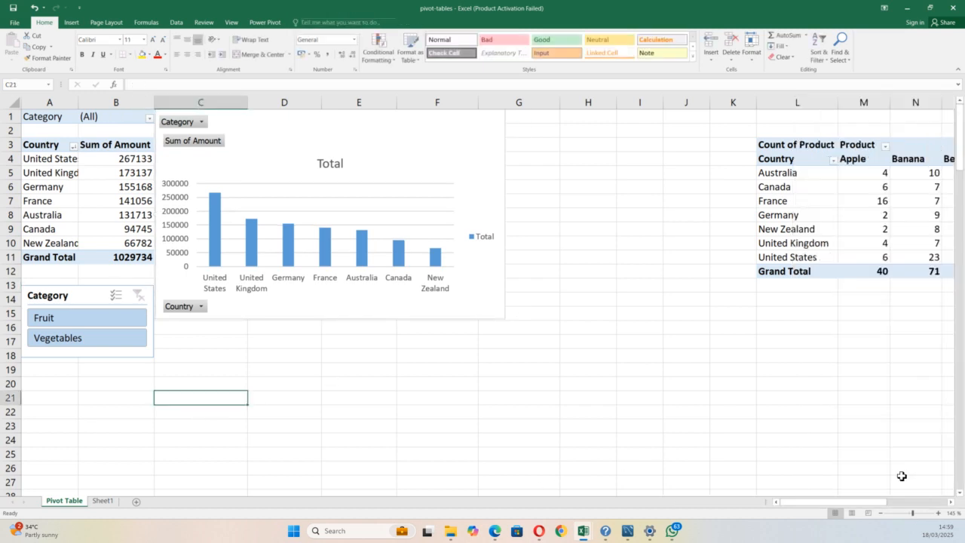
# Insert a Clustered Column PivotChart from the Count of Product pivot table and place it about columns G to M, from row 2
pyautogui.click(949, 502)
pyautogui.click(949, 503)
pyautogui.click(949, 502)
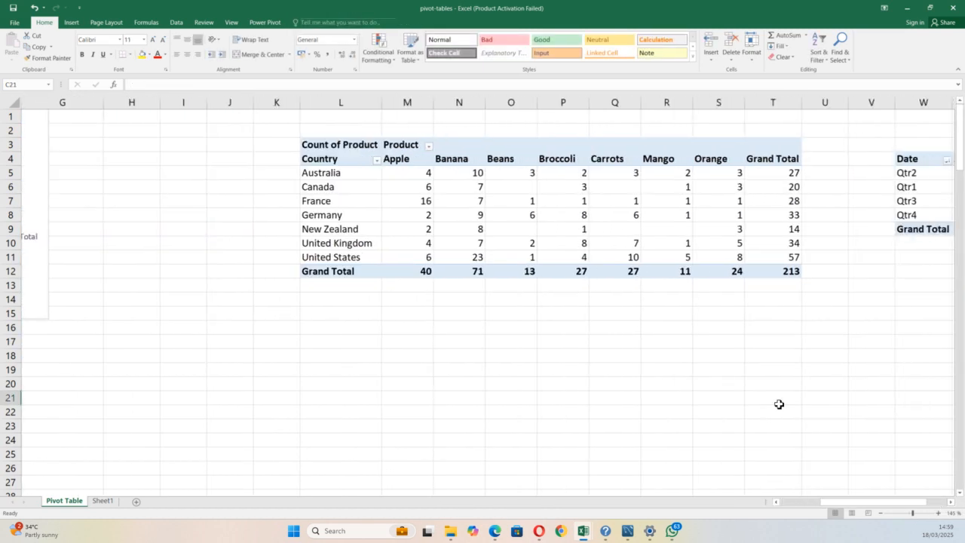
pyautogui.click(566, 203)
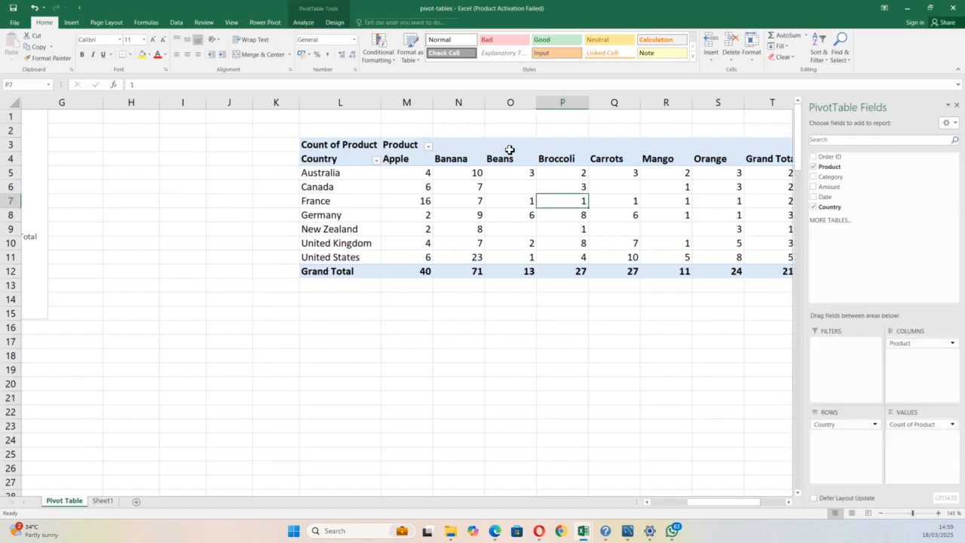
pyautogui.click(303, 22)
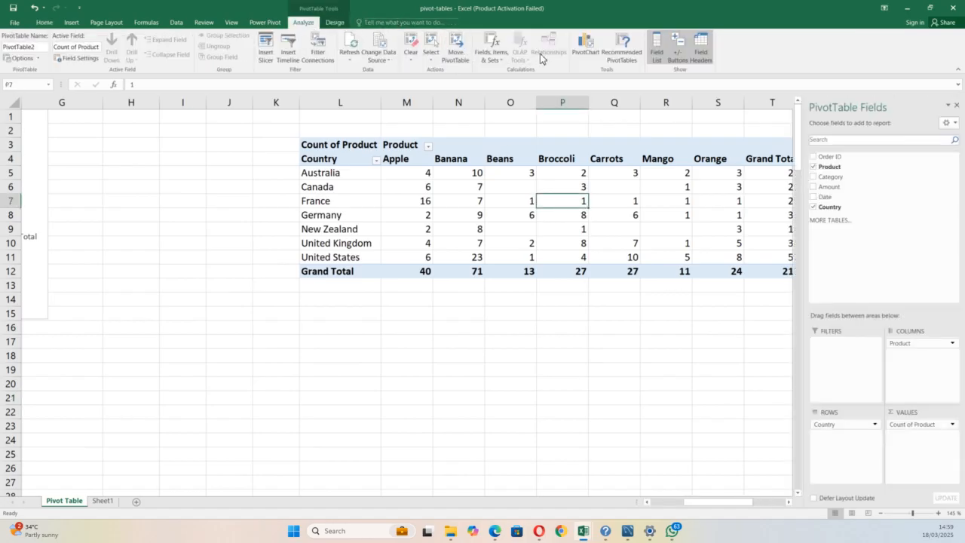
pyautogui.click(580, 59)
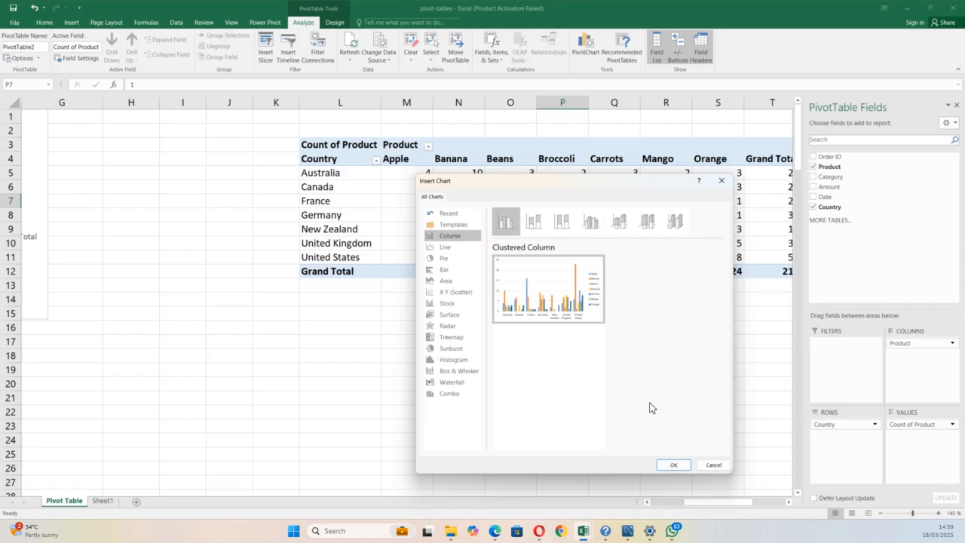
pyautogui.click(673, 465)
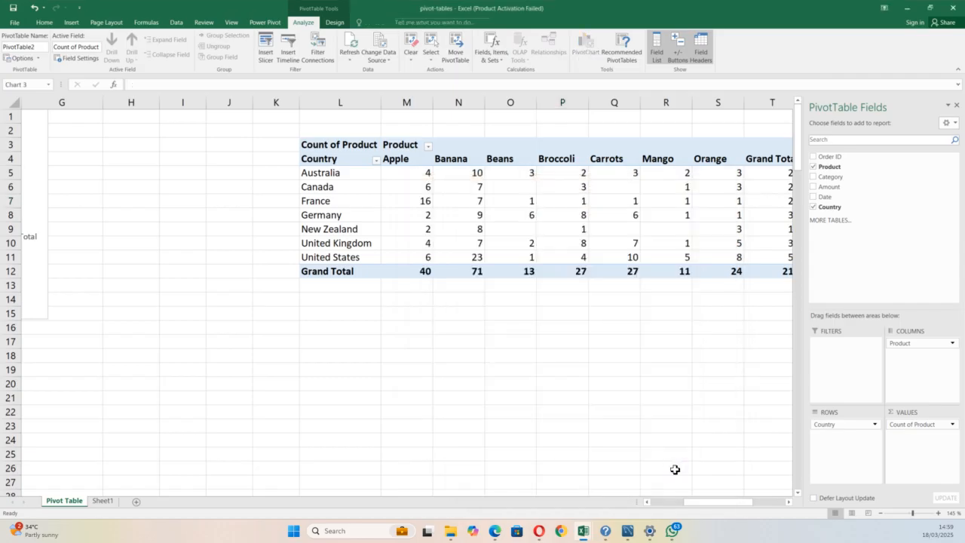
pyautogui.moveTo(543, 412); pyautogui.dragTo(605, 477)
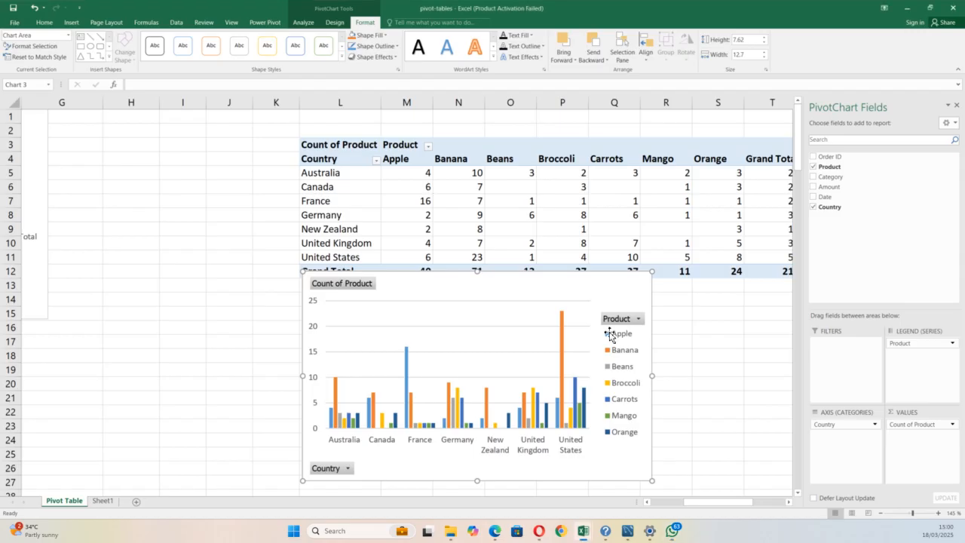
pyautogui.moveTo(549, 301); pyautogui.dragTo(314, 153)
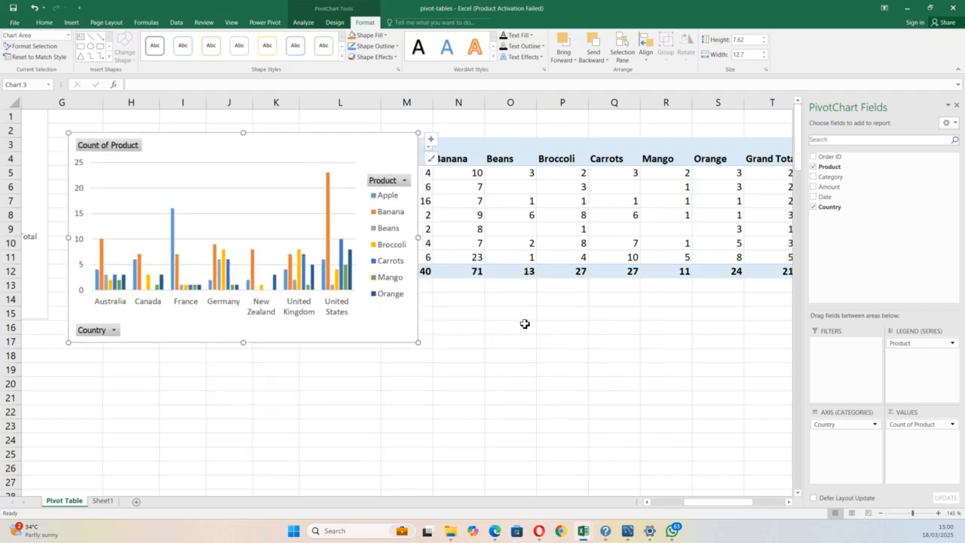
# Insert a Clustered Column PivotChart from the multi-summary product pivot table and place it over the table's lower rows, from about row 42
pyautogui.moveTo(726, 502); pyautogui.dragTo(633, 499)
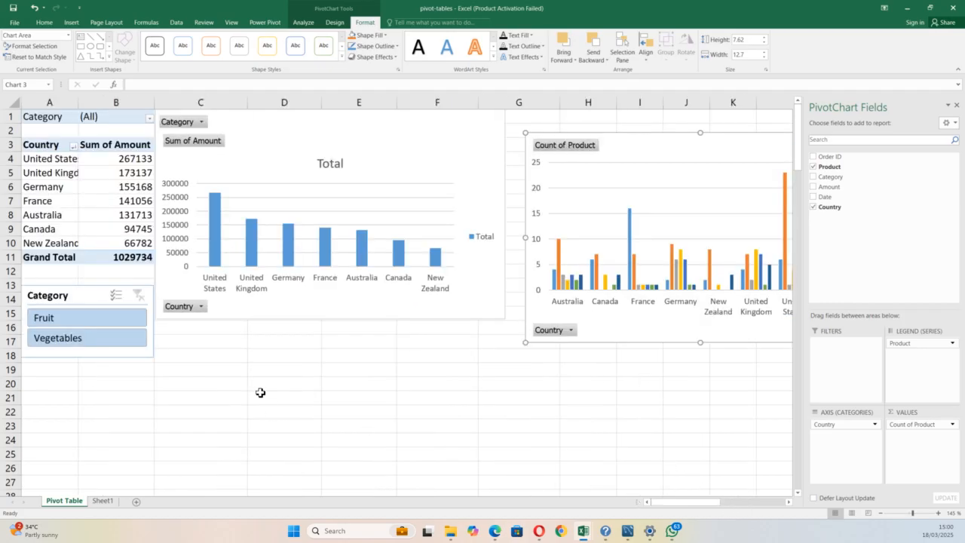
pyautogui.scroll(-10, 260, 392)
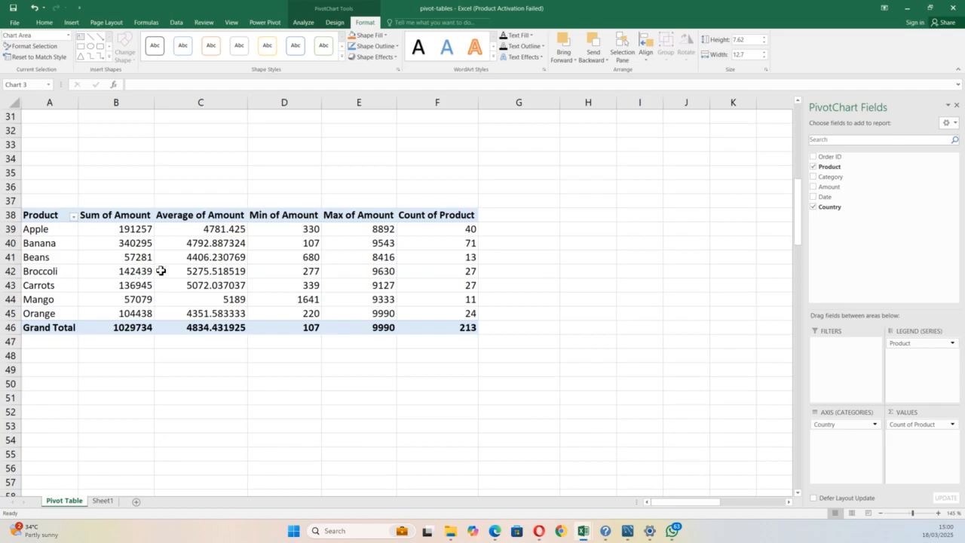
pyautogui.click(205, 271)
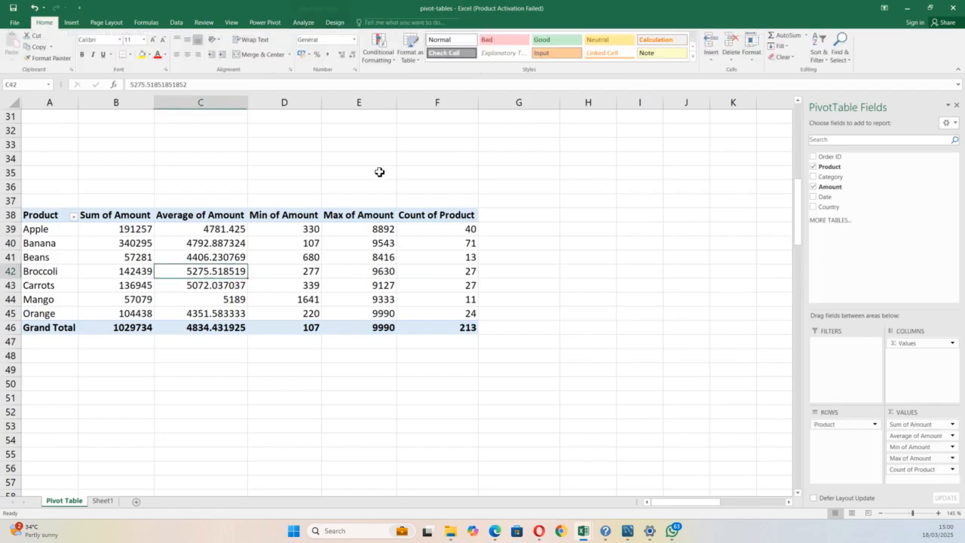
pyautogui.click(304, 22)
pyautogui.click(585, 52)
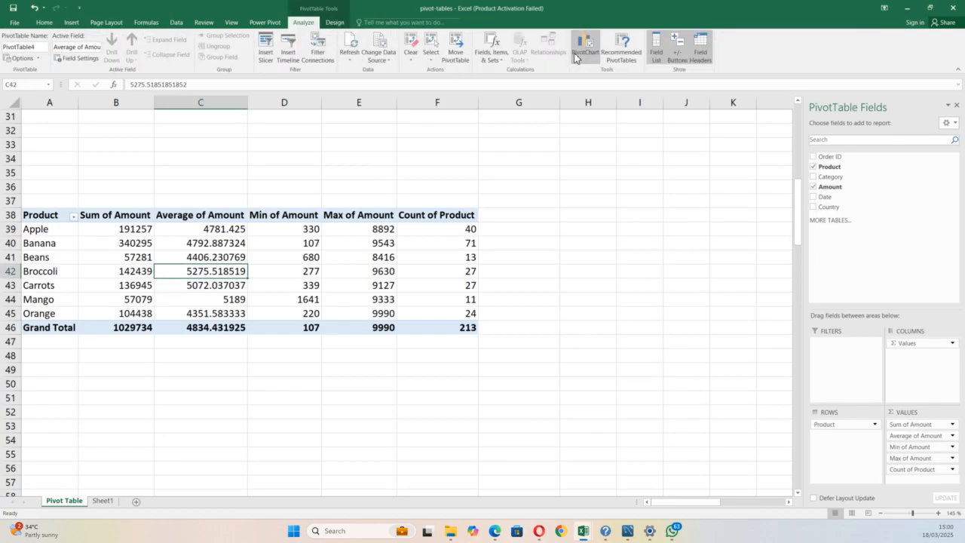
pyautogui.moveTo(599, 322)
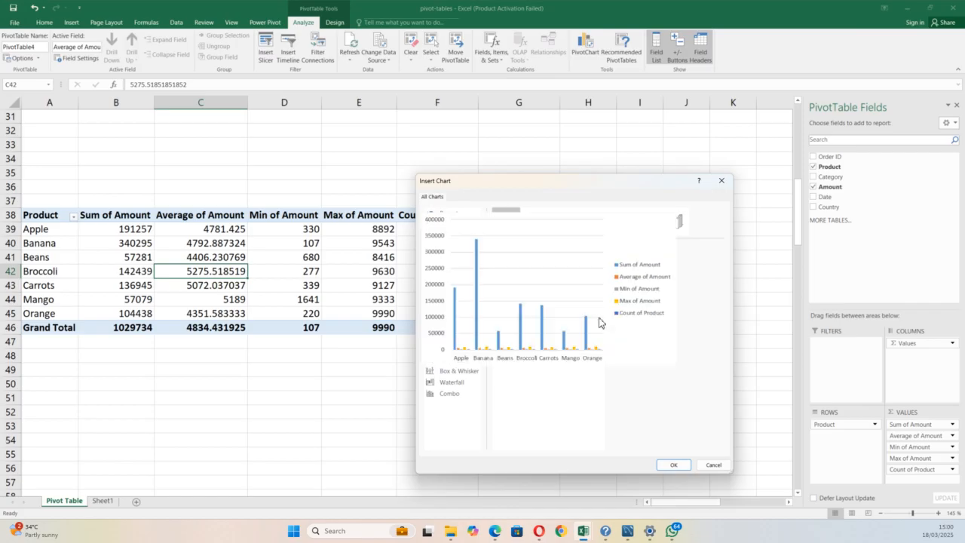
pyautogui.click(673, 466)
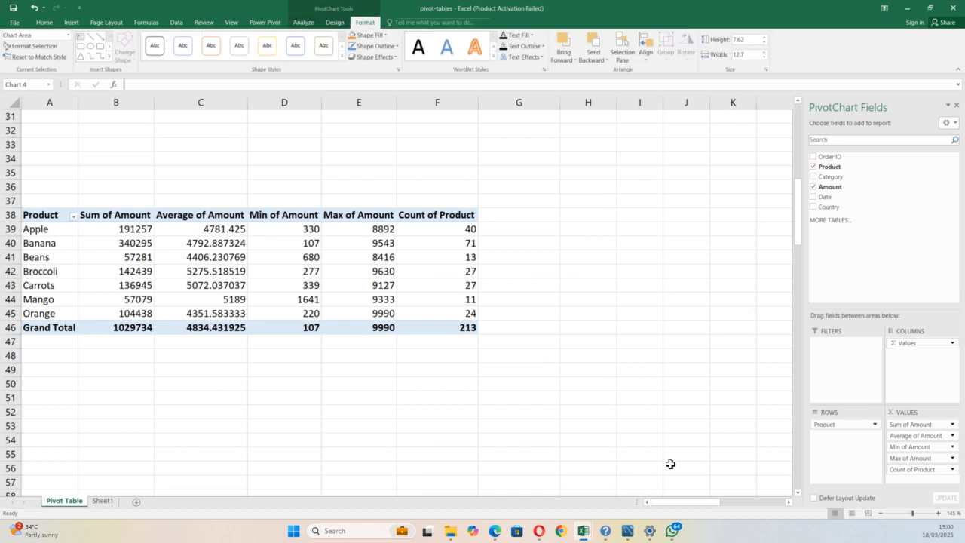
pyautogui.moveTo(541, 402); pyautogui.dragTo(360, 466)
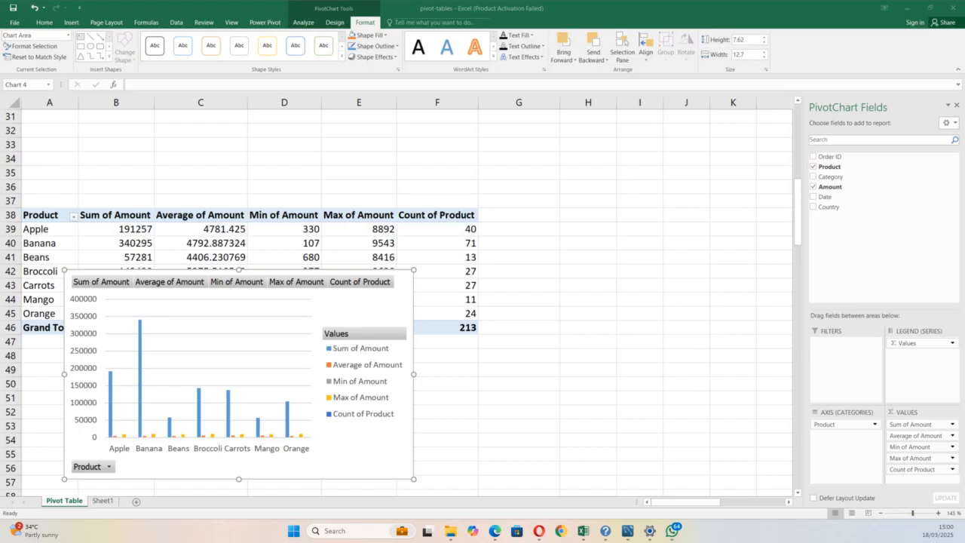
# Insert a Doughnut PivotChart from the quarterly Date pivot table
pyautogui.moveTo(668, 503)
pyautogui.mouseDown()
pyautogui.moveTo(782, 511)
pyautogui.moveTo(668, 506)
pyautogui.mouseUp()
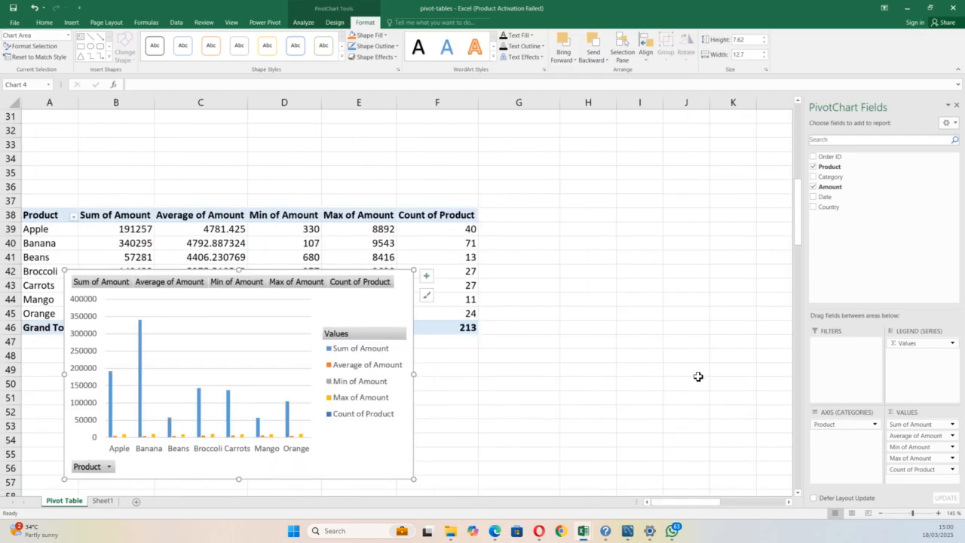
pyautogui.scroll(-4, 698, 375)
pyautogui.scroll(-2, 698, 377)
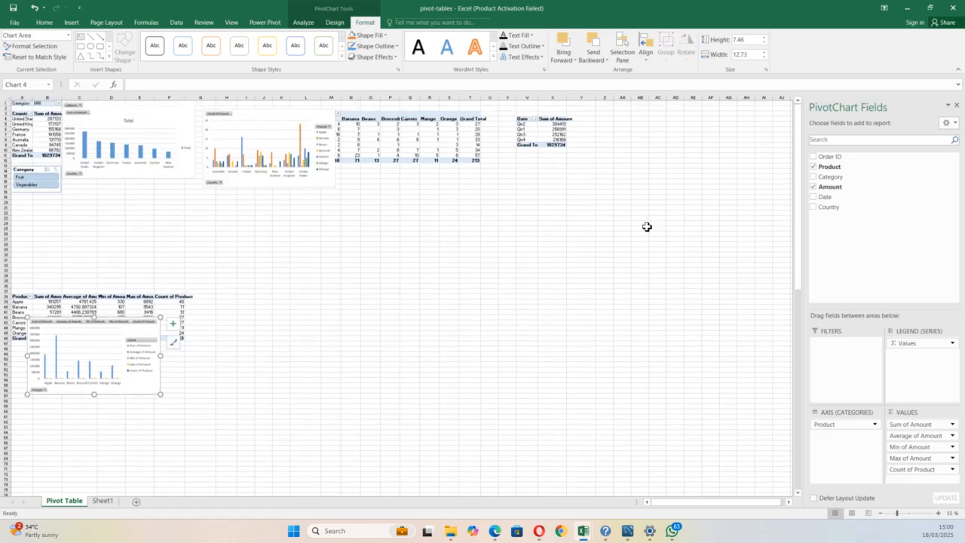
pyautogui.click(557, 141)
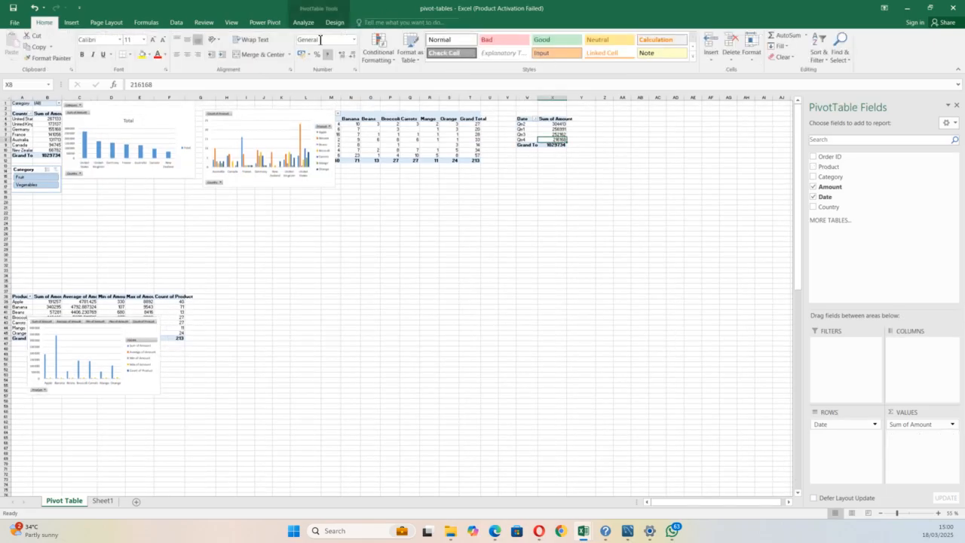
pyautogui.click(303, 21)
pyautogui.click(587, 45)
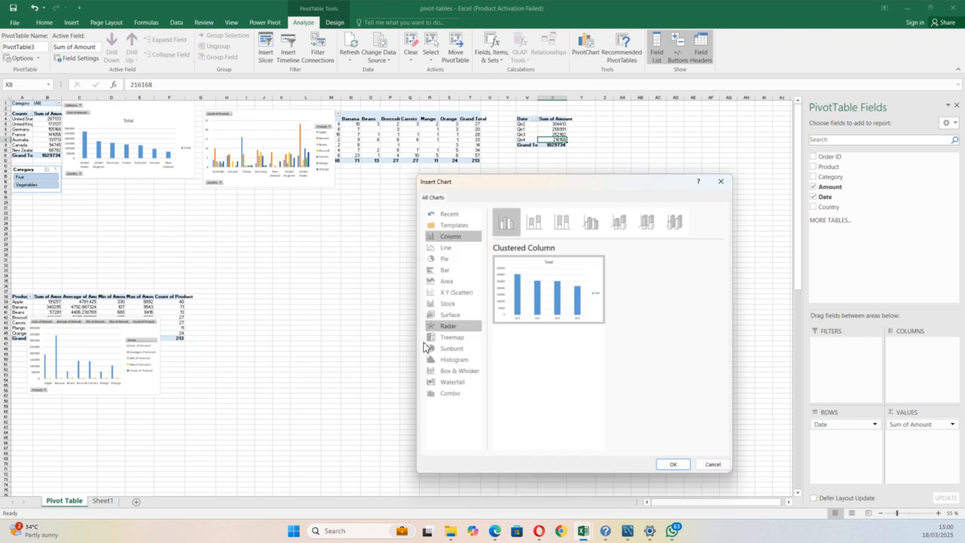
pyautogui.click(458, 270)
pyautogui.click(456, 258)
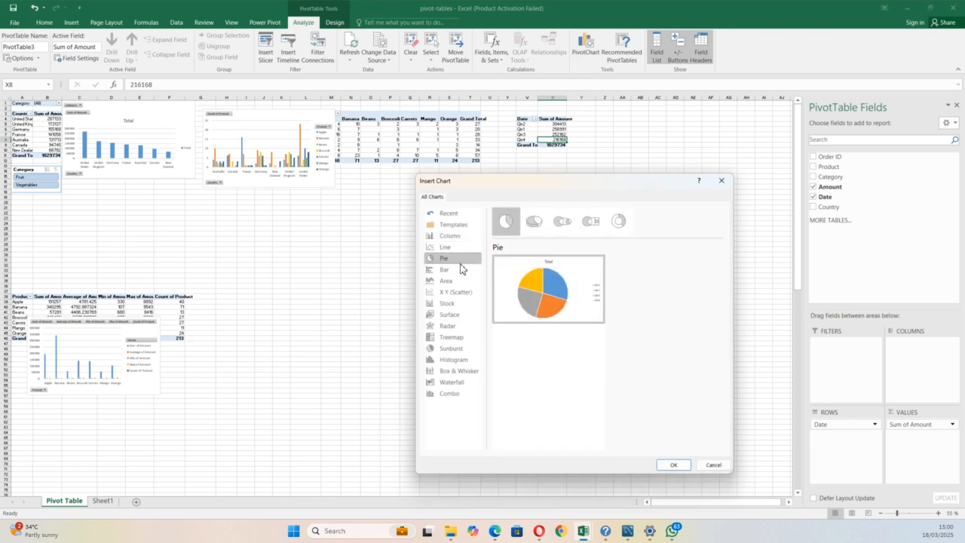
pyautogui.click(618, 221)
pyautogui.click(673, 465)
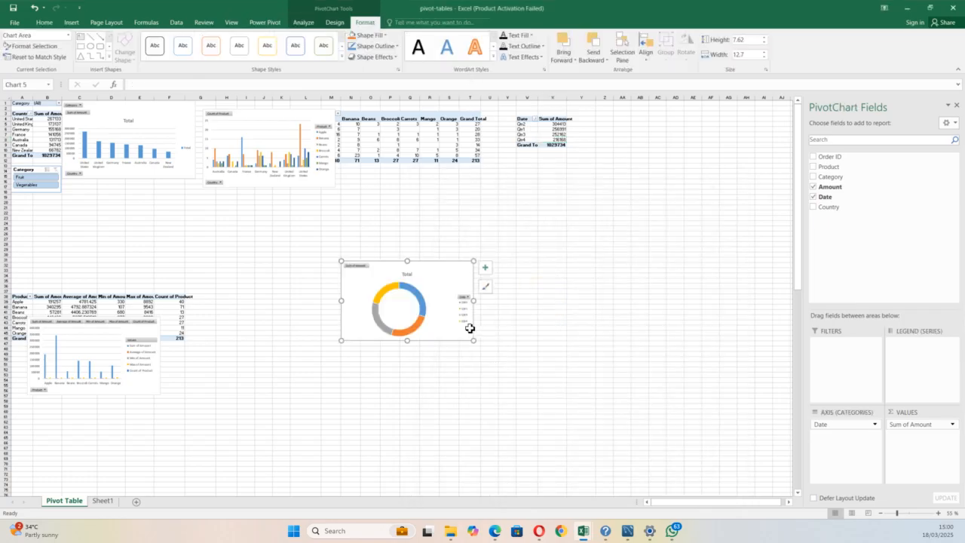
# Enlarge the doughnut chart to about 12.87 by 18.57 and place it beside the quarterly pivot table, near row 3
pyautogui.moveTo(474, 340); pyautogui.dragTo(747, 235)
pyautogui.click(603, 239)
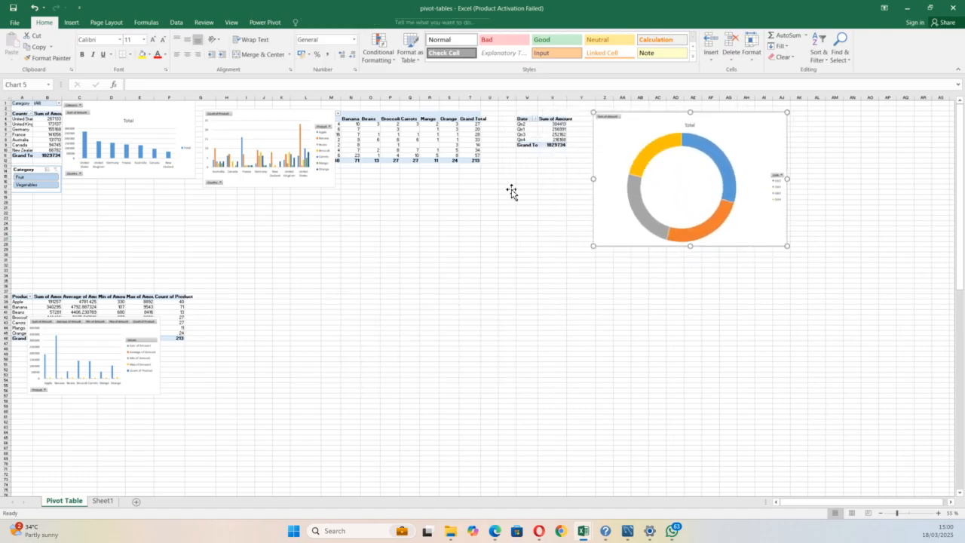
pyautogui.click(294, 181)
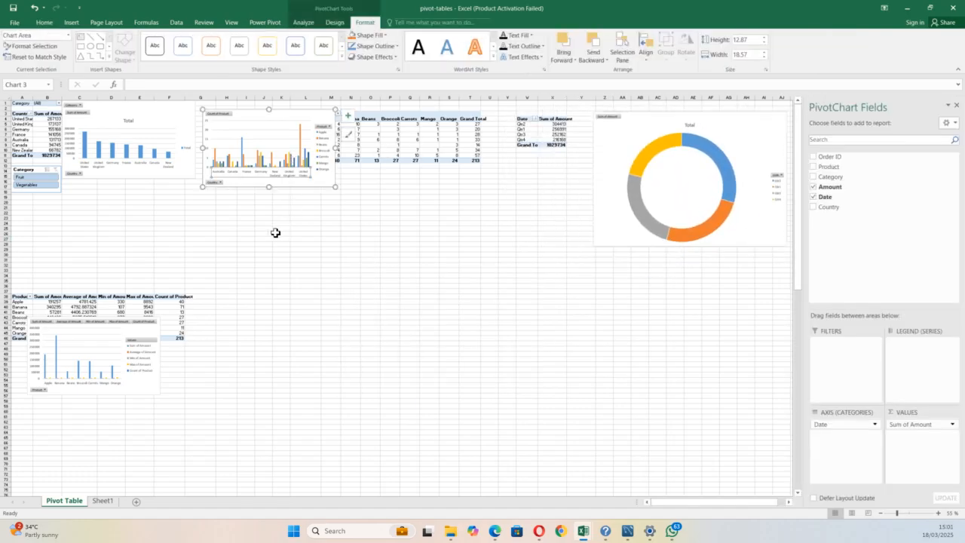
pyautogui.click(409, 244)
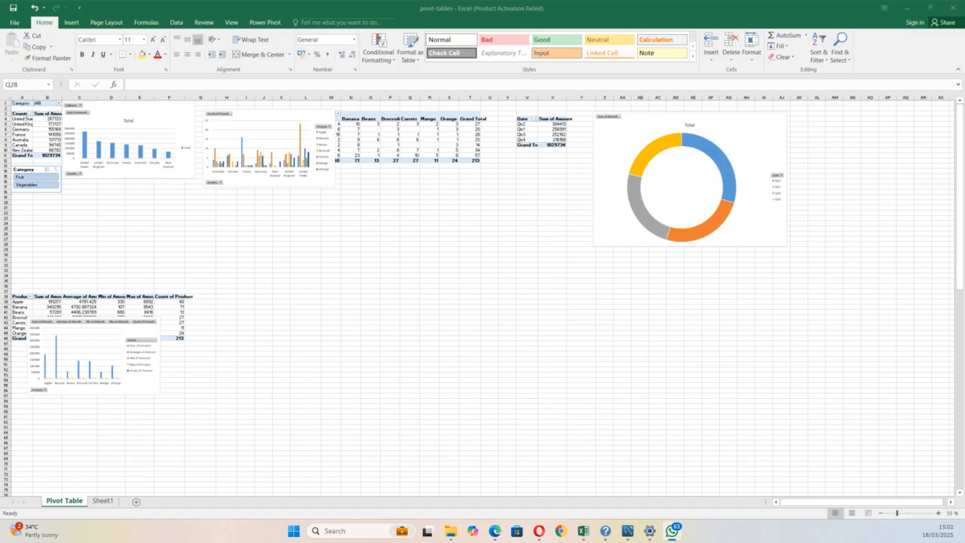
# Add a new worksheet between Pivot Table and Sheet1 and name it Dashboard
pyautogui.click(136, 502)
pyautogui.moveTo(134, 501); pyautogui.dragTo(108, 502)
pyautogui.doubleClick(108, 502)
pyautogui.write('Da')
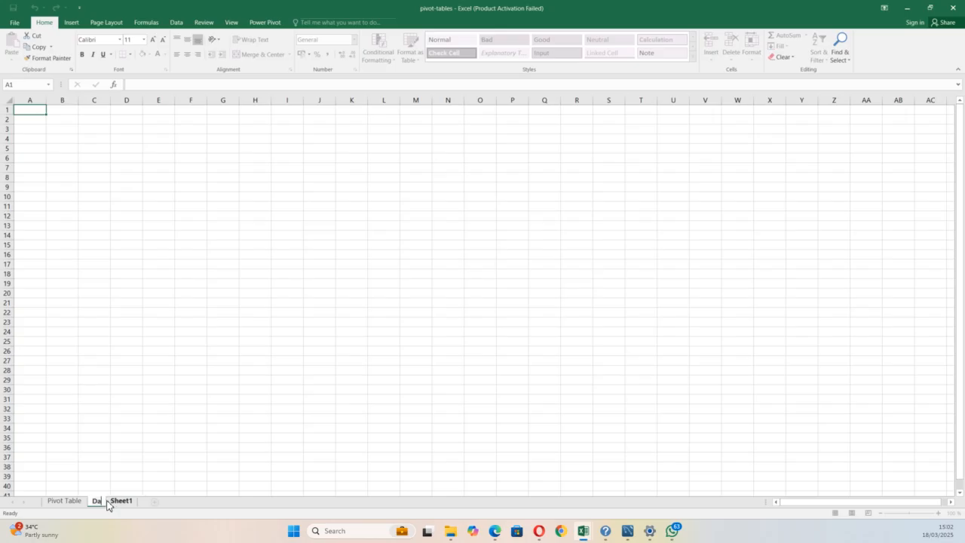
pyautogui.write('shboard')
pyautogui.press('Return')
pyautogui.click(234, 433)
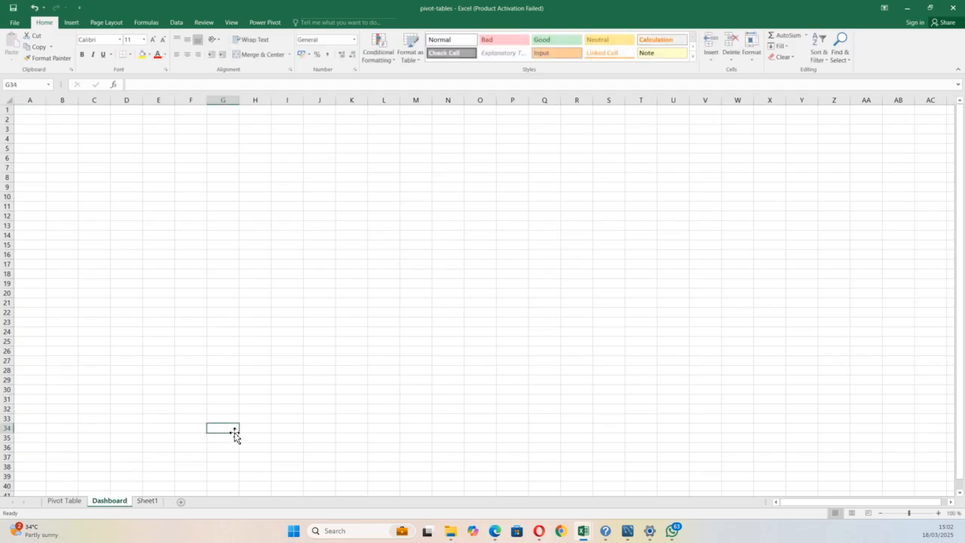
pyautogui.keyDown('ctrl'); pyautogui.scroll(4, 330, 365); pyautogui.keyUp('ctrl')
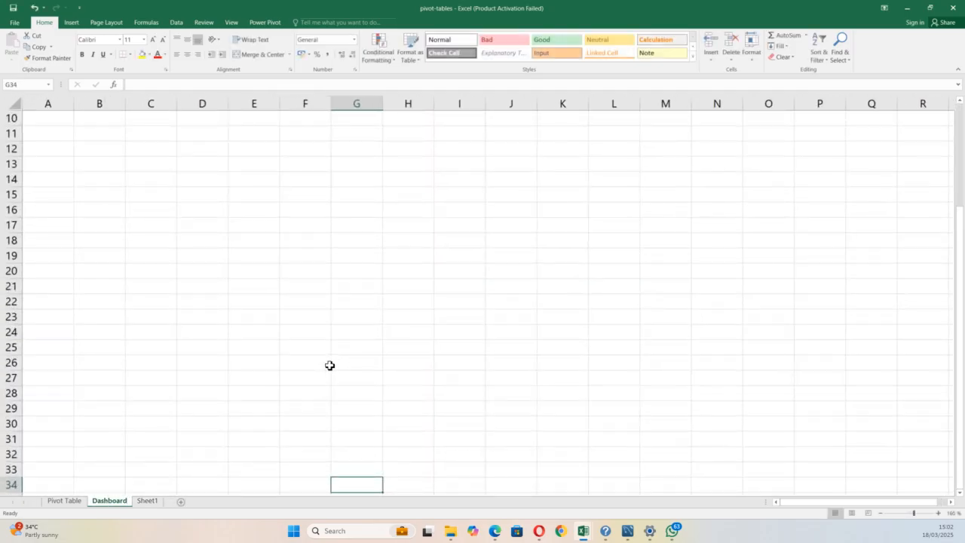
# Move the country Sum of Amount PivotChart from the Pivot Table sheet to the Dashboard sheet as an object
pyautogui.click(64, 501)
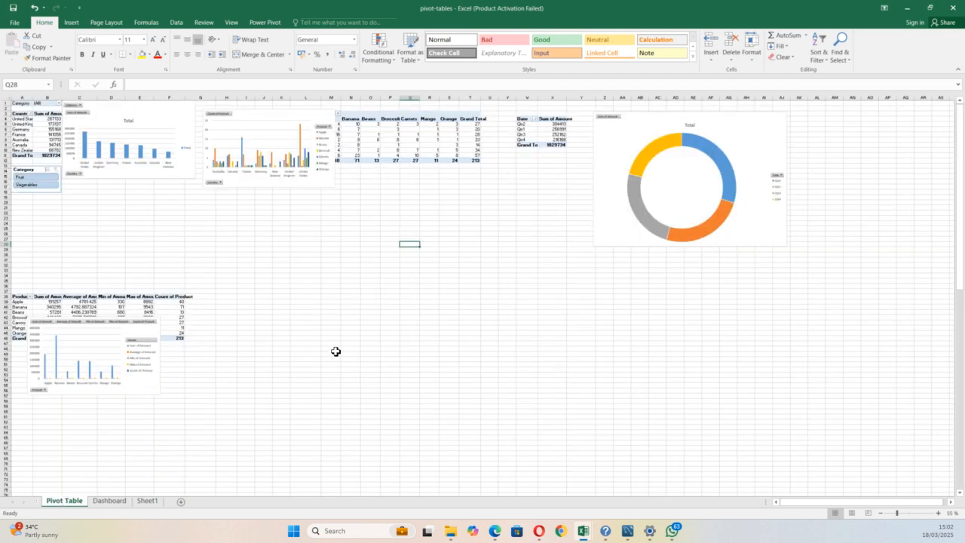
pyautogui.click(177, 178)
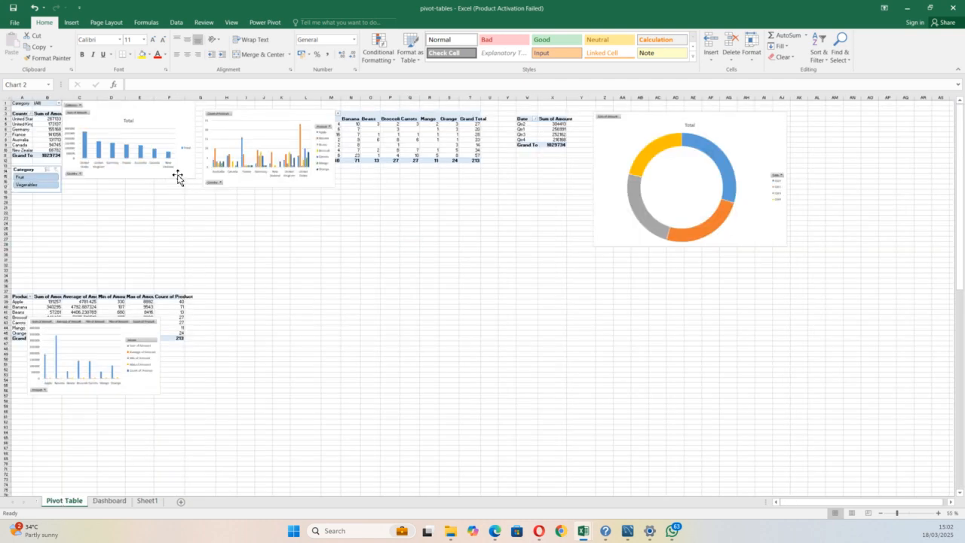
pyautogui.rightClick(184, 176)
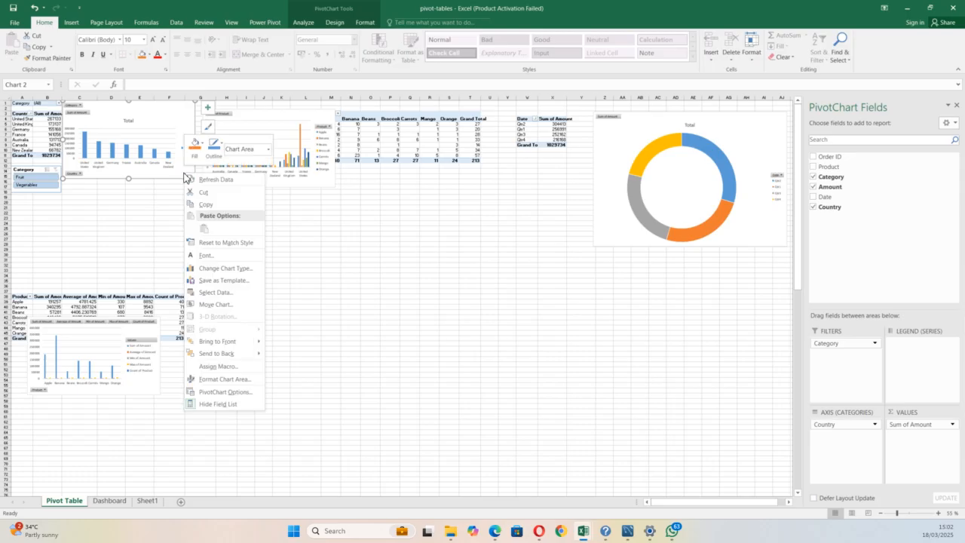
pyautogui.click(217, 305)
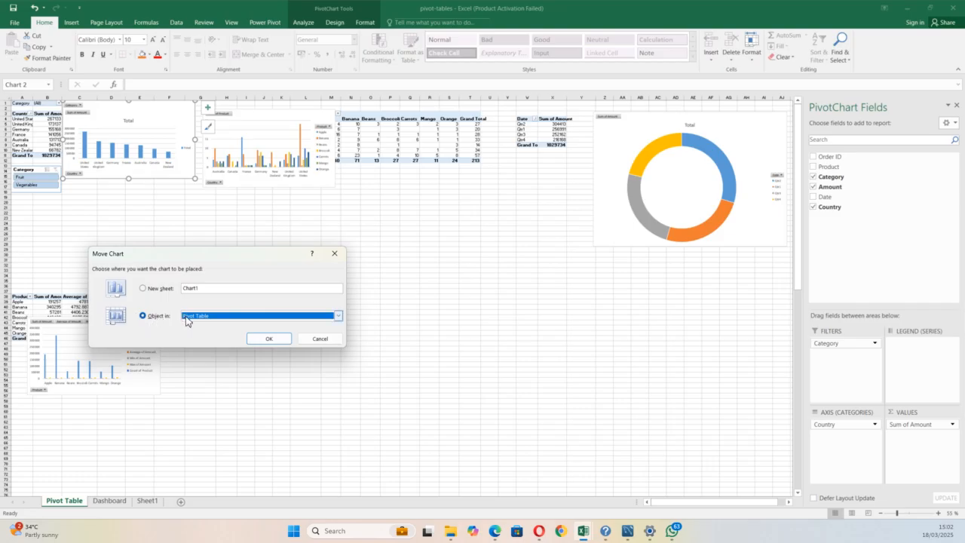
pyautogui.click(188, 321)
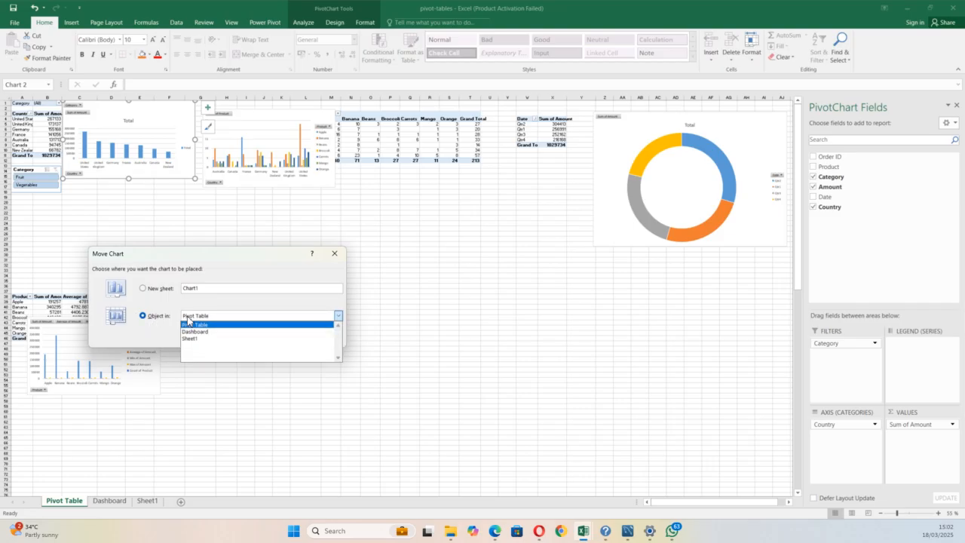
pyautogui.click(211, 333)
pyautogui.click(282, 343)
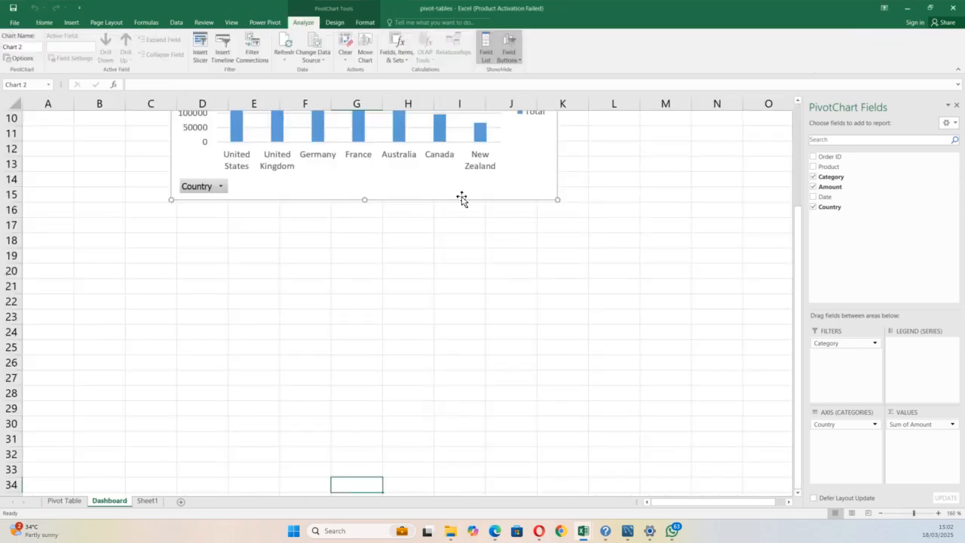
# Position the country PivotChart on the Dashboard sheet over about columns A to H and rows 3 to 18
pyautogui.moveTo(493, 187); pyautogui.dragTo(392, 362)
pyautogui.scroll(3, 694, 307)
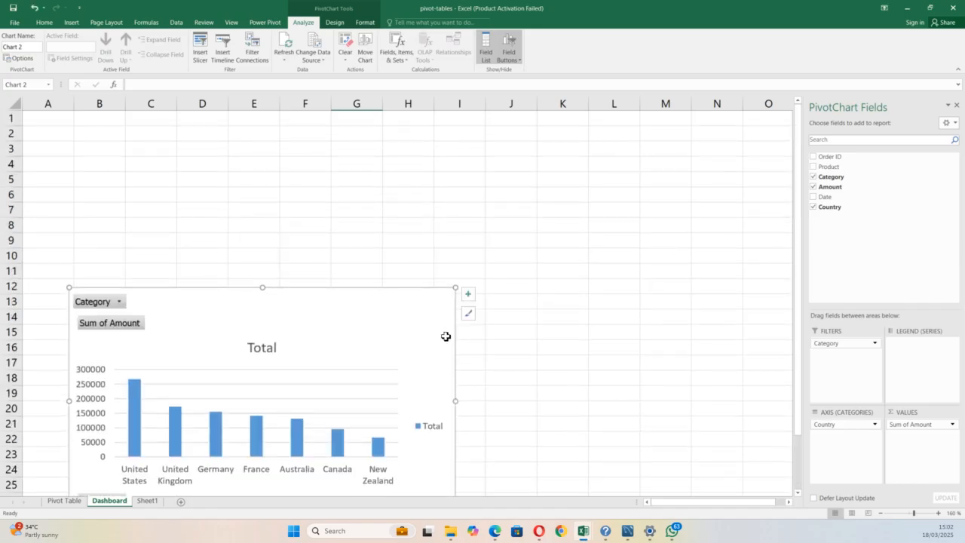
pyautogui.moveTo(411, 314); pyautogui.dragTo(390, 184)
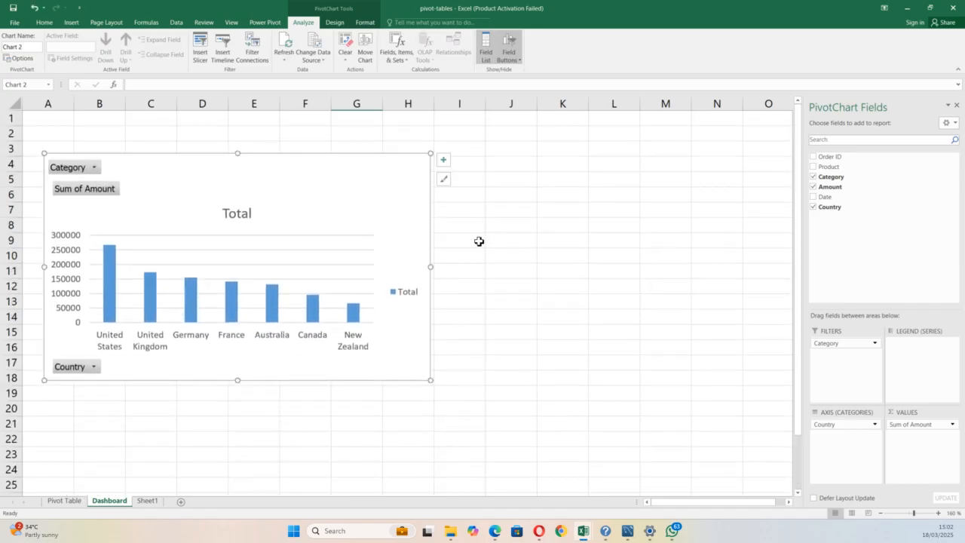
pyautogui.click(881, 513)
pyautogui.click(881, 514)
pyautogui.click(882, 513)
pyautogui.click(882, 513)
pyautogui.click(882, 513)
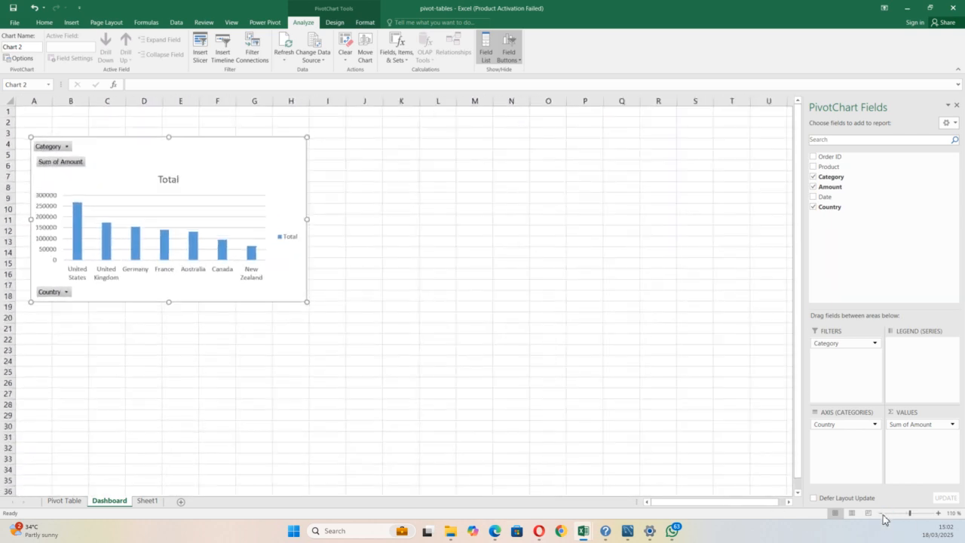
# Move the Count of Product PivotChart from the Pivot Table sheet to the Dashboard sheet as an object and place it beside the country chart
pyautogui.click(71, 501)
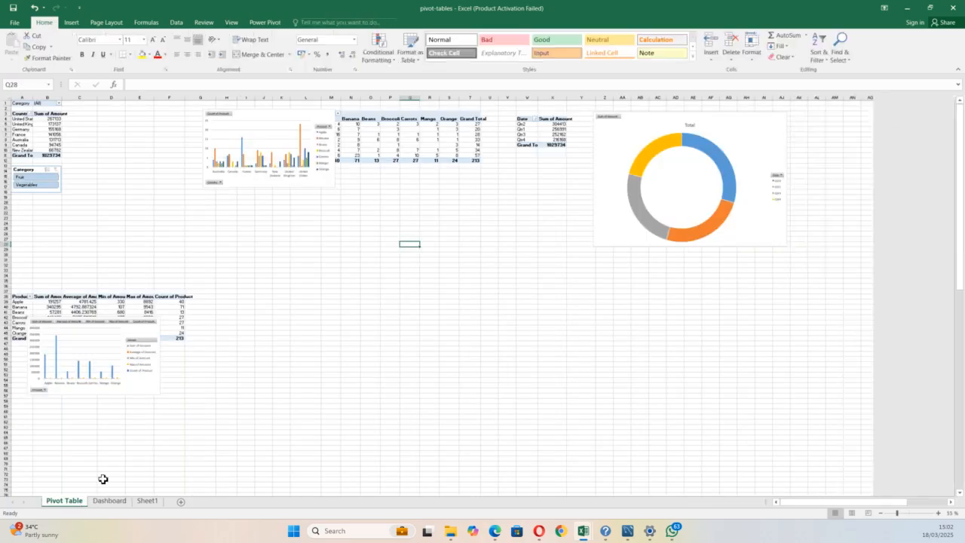
pyautogui.click(314, 127)
pyautogui.rightClick(313, 127)
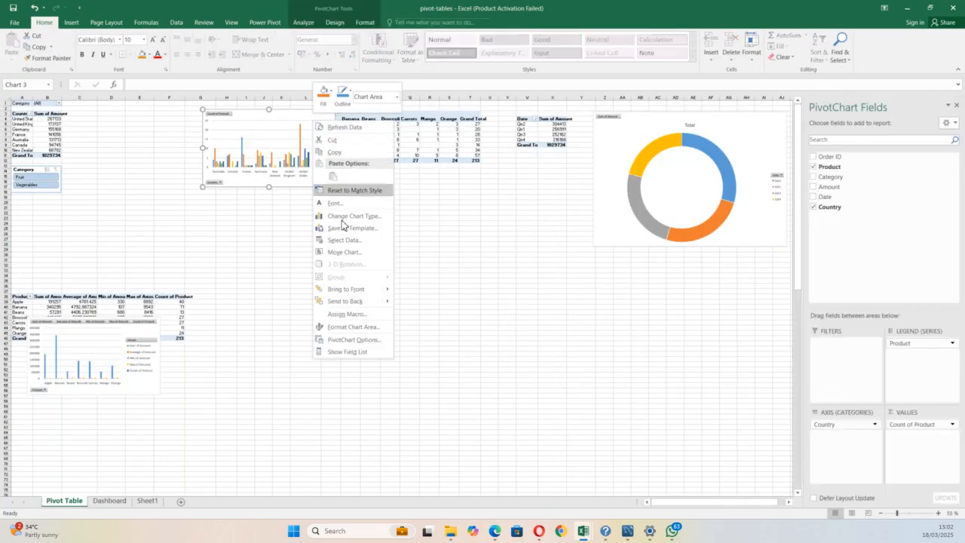
pyautogui.click(343, 254)
pyautogui.click(339, 268)
pyautogui.click(337, 279)
pyautogui.click(383, 292)
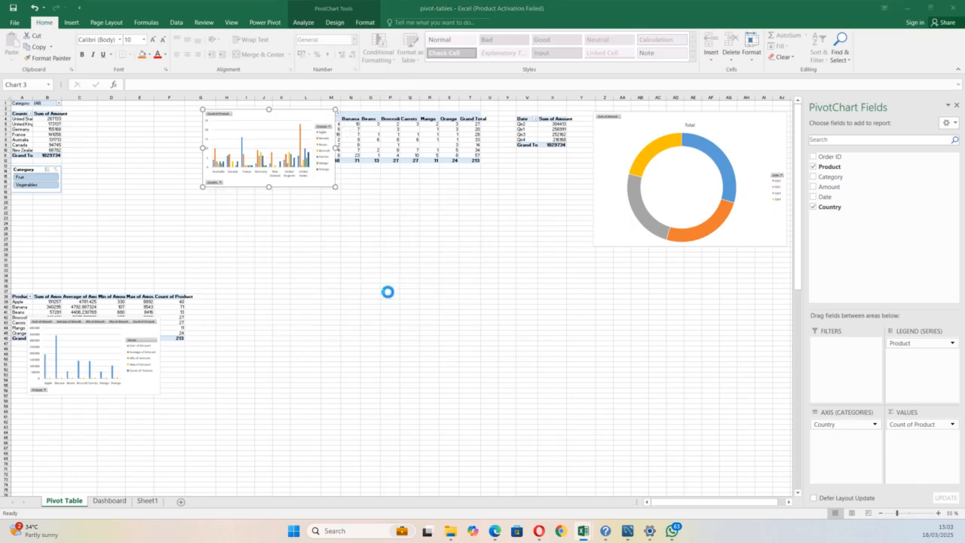
pyautogui.moveTo(463, 279); pyautogui.dragTo(366, 291)
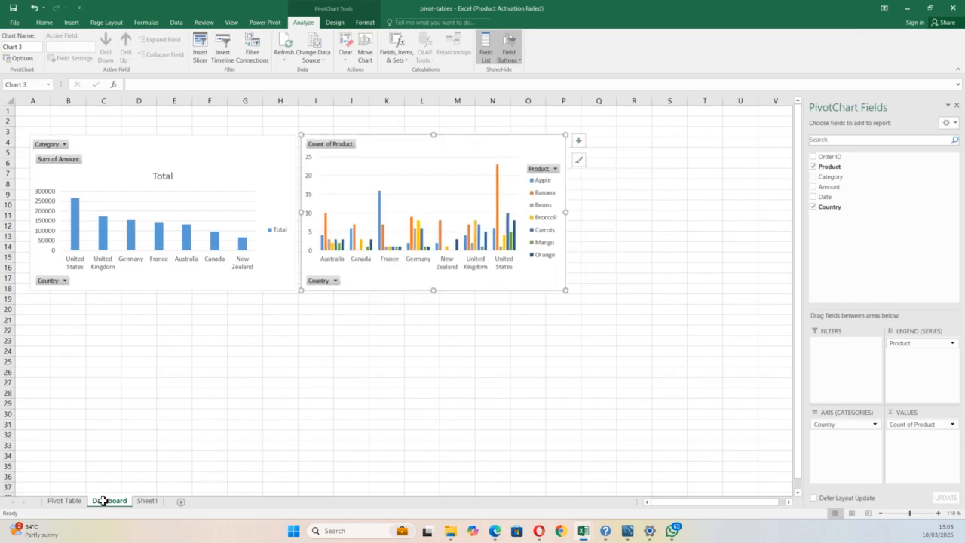
# Move the quarterly doughnut PivotChart from the Pivot Table sheet to the Dashboard sheet as an object
pyautogui.click(79, 503)
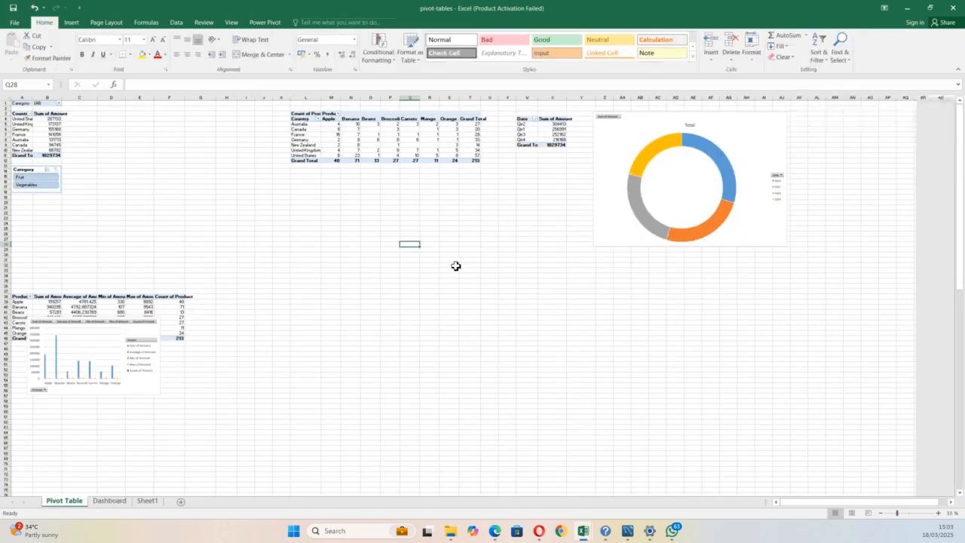
pyautogui.click(598, 233)
pyautogui.rightClick(598, 231)
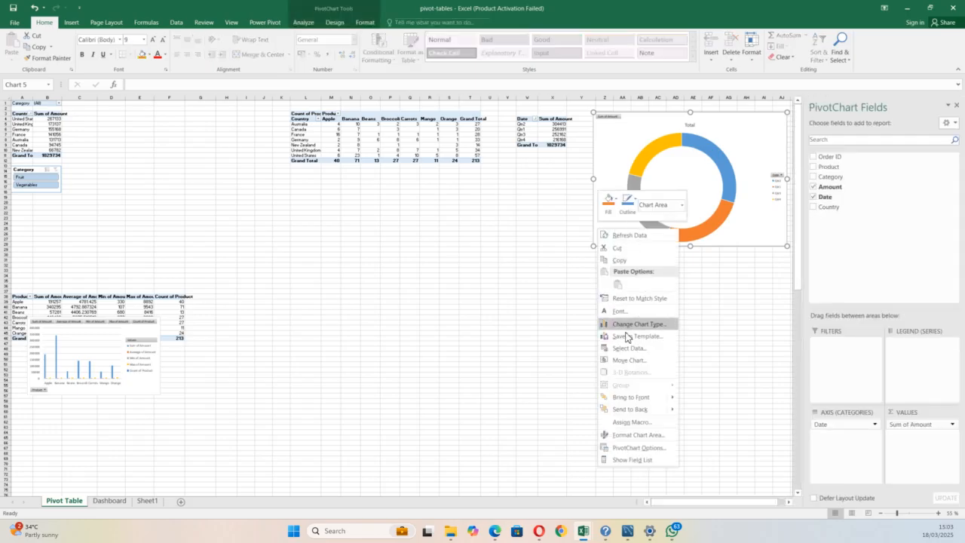
pyautogui.click(628, 362)
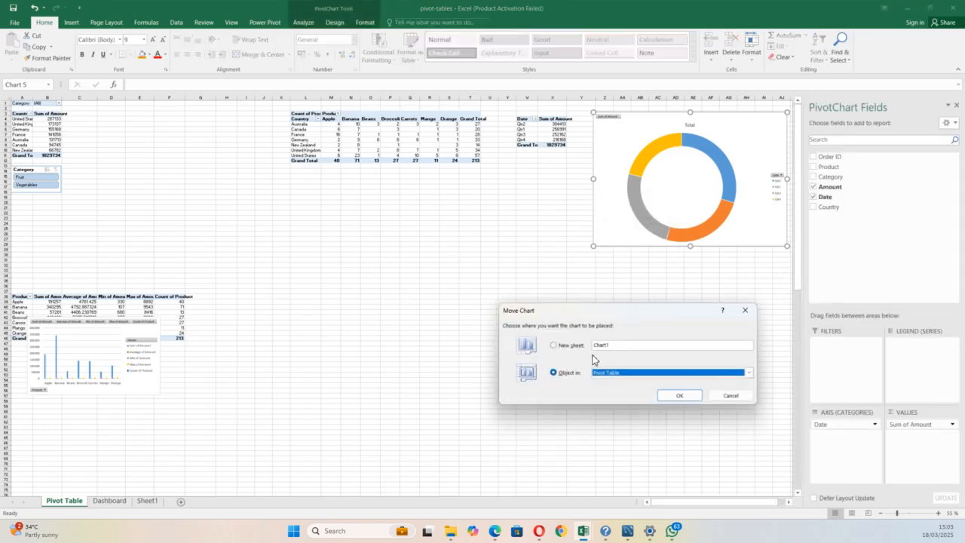
pyautogui.click(607, 375)
pyautogui.click(611, 386)
pyautogui.click(680, 397)
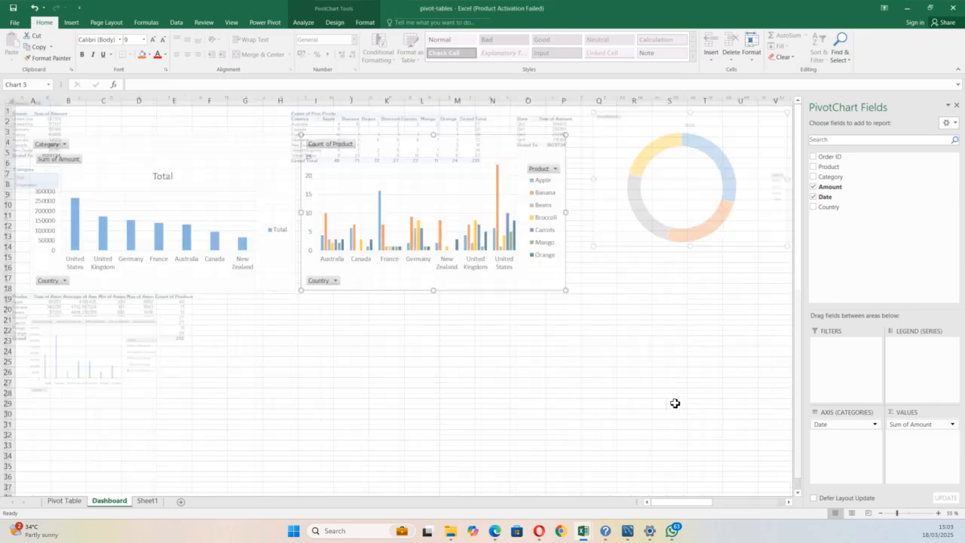
# Place the doughnut chart below the two column charts on the Dashboard sheet, starting at about row 25
pyautogui.scroll(-10, 478, 348)
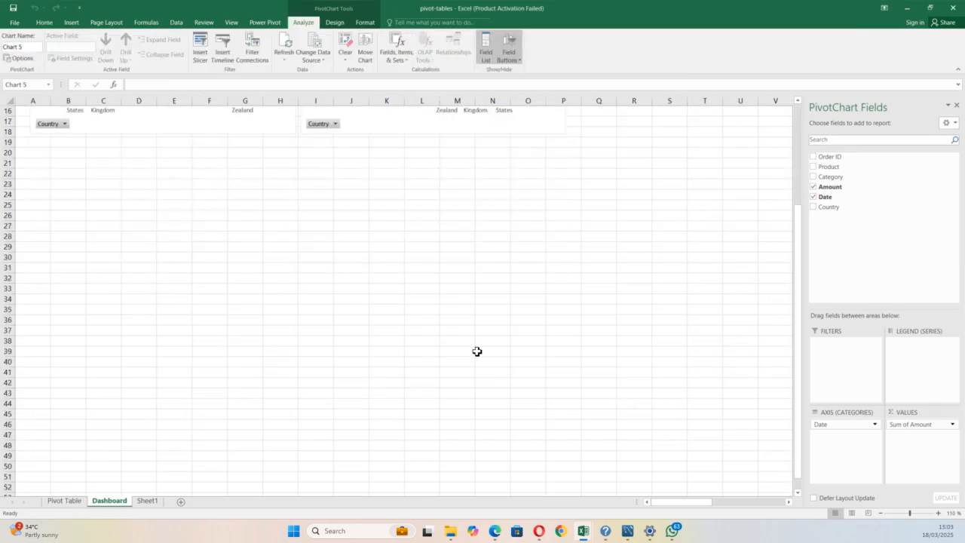
pyautogui.scroll(10, 482, 332)
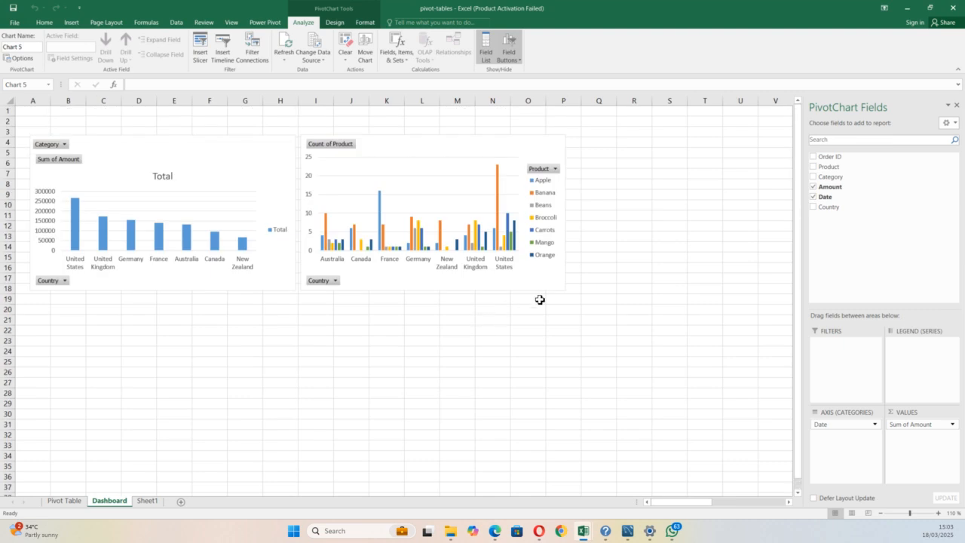
pyautogui.scroll(-5, 542, 299)
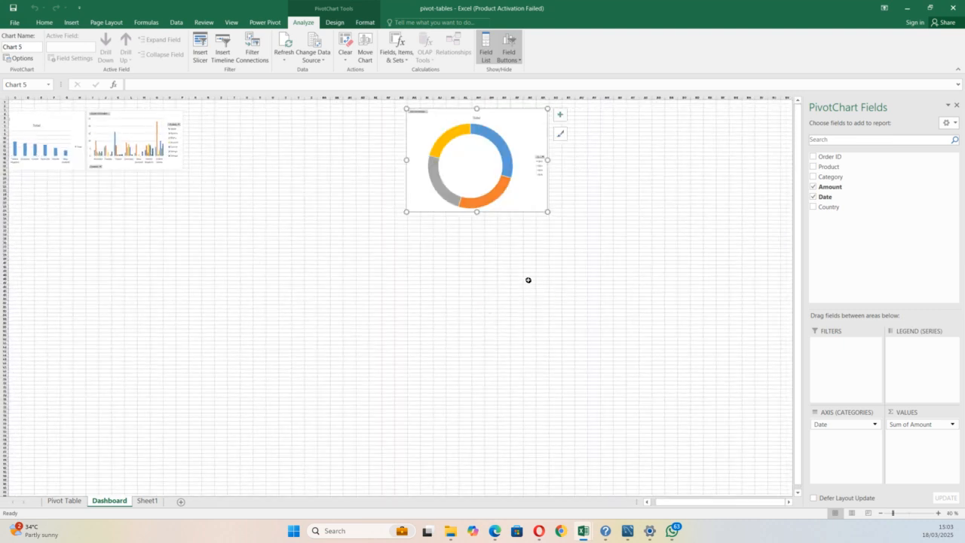
pyautogui.moveTo(516, 205); pyautogui.dragTo(135, 294)
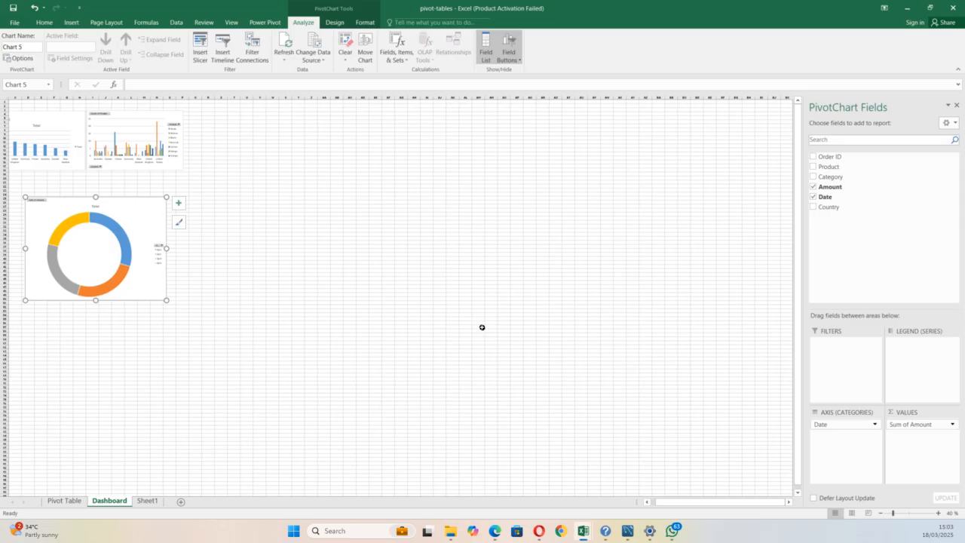
pyautogui.scroll(5, 482, 330)
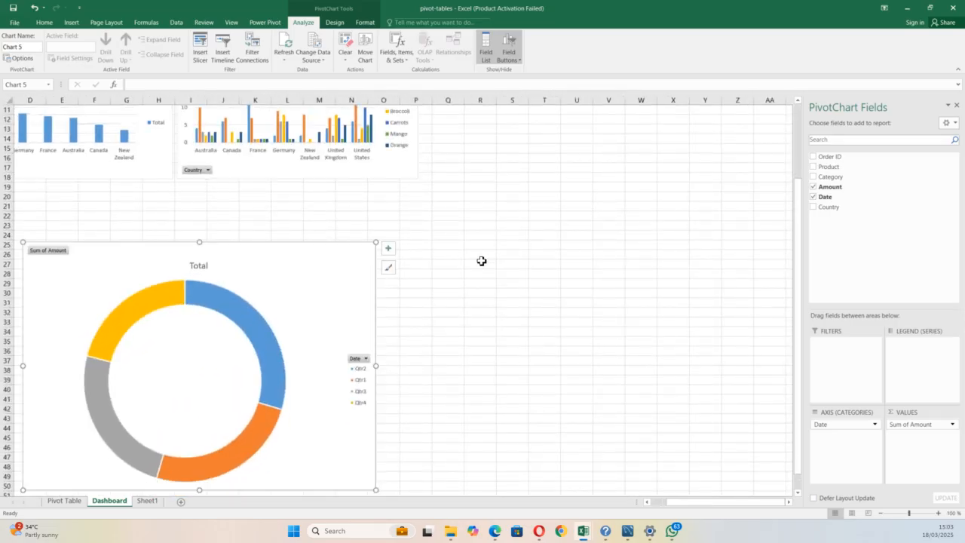
# Move the product summary PivotChart from the Pivot Table sheet to the Dashboard sheet as an object
pyautogui.click(66, 501)
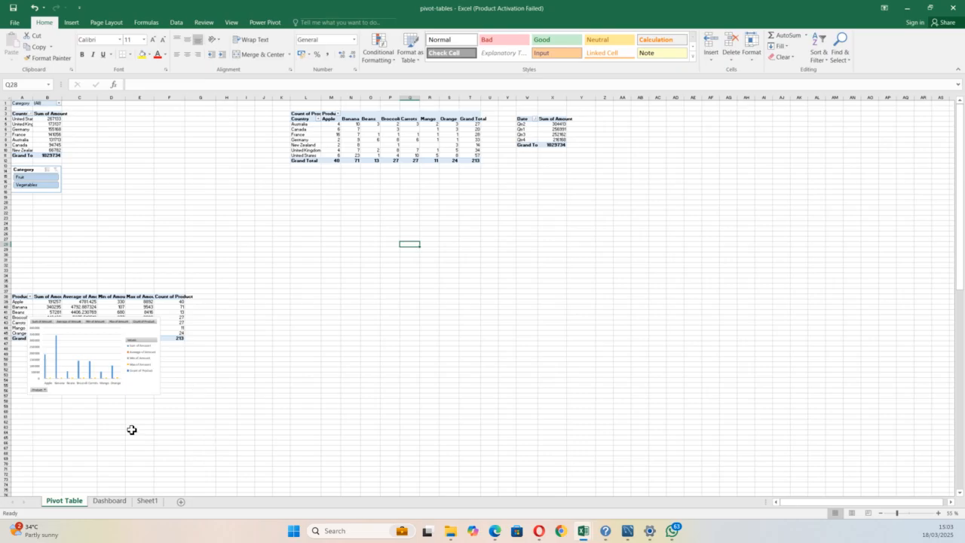
pyautogui.rightClick(133, 337)
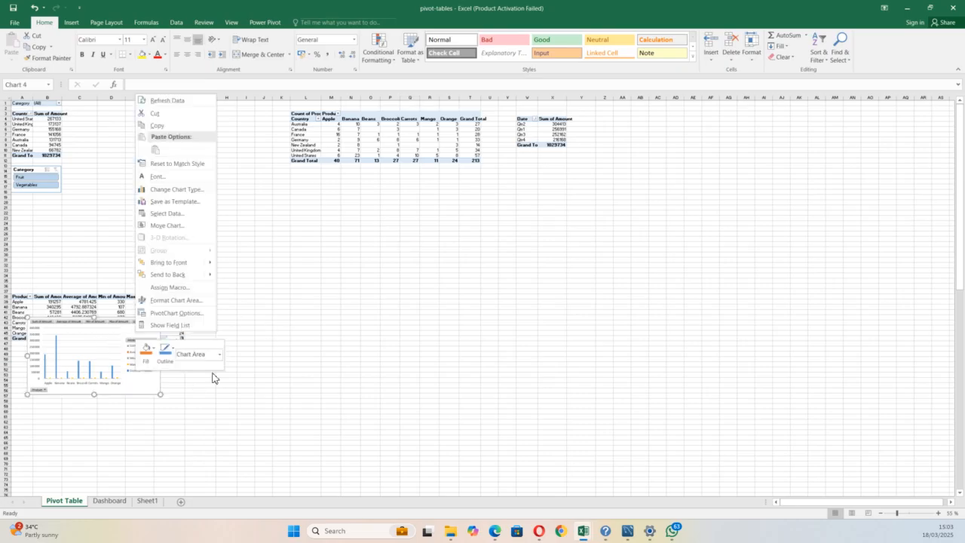
pyautogui.click(179, 226)
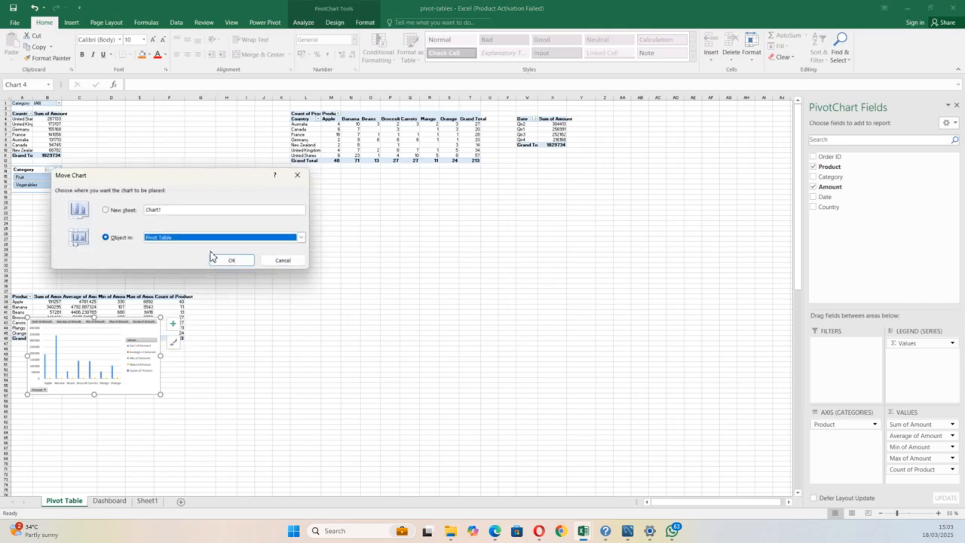
pyautogui.click(215, 237)
pyautogui.click(184, 254)
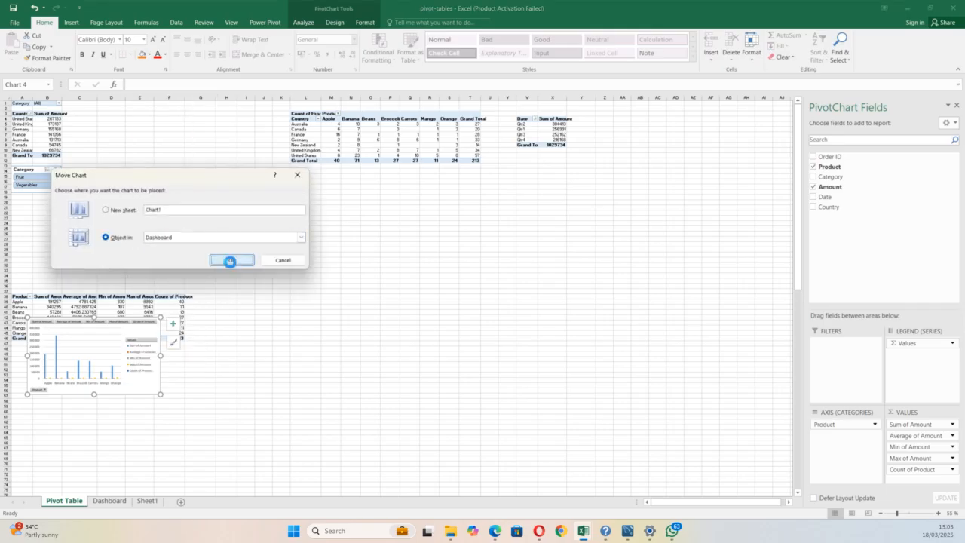
pyautogui.click(226, 260)
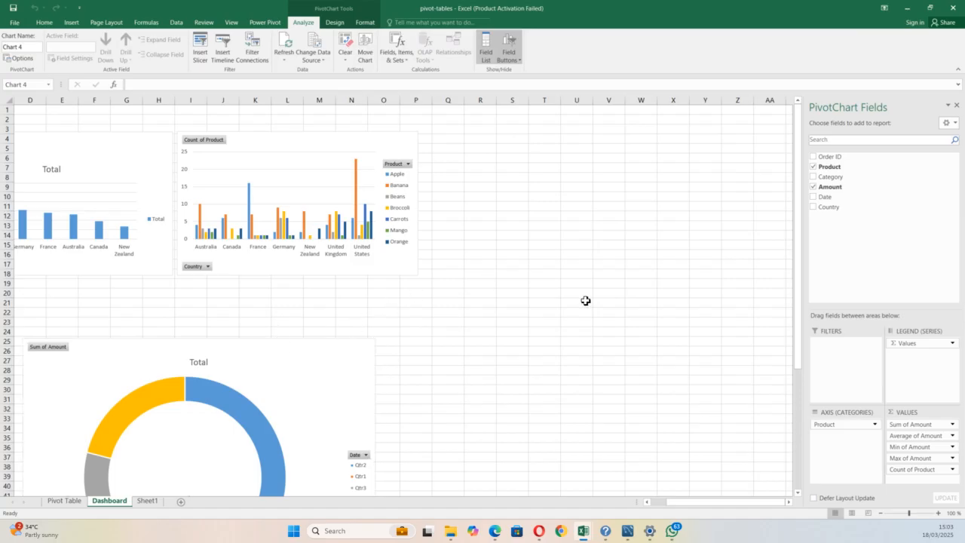
# Arrange the doughnut and product summary charts side by side over about rows 31 to 55, enlarging the product chart to the doughnut's height
pyautogui.scroll(-6, 585, 309)
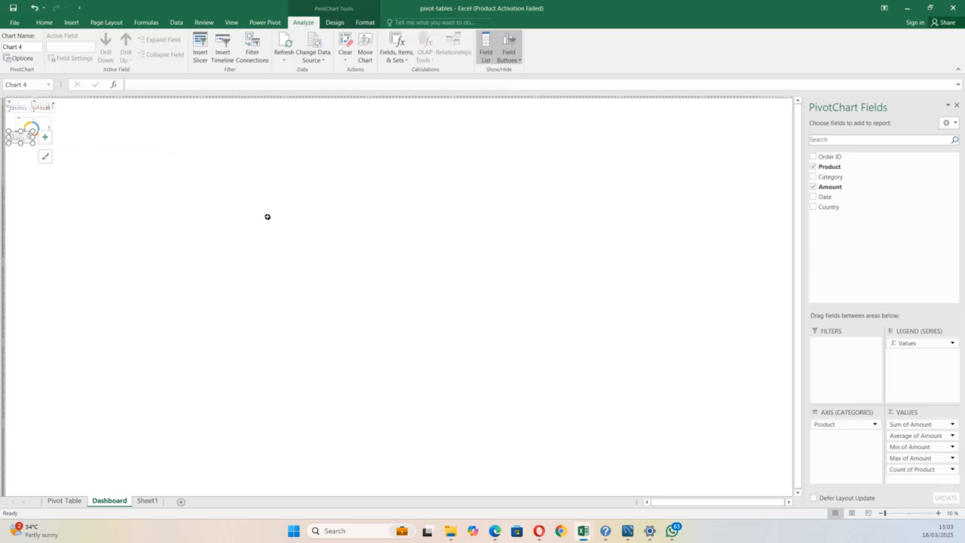
pyautogui.scroll(4, 302, 233)
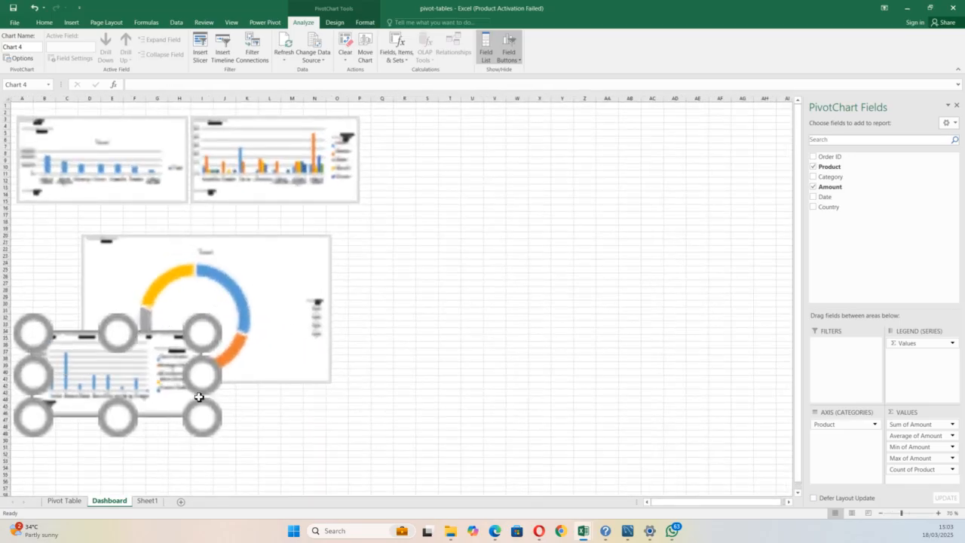
pyautogui.moveTo(191, 478); pyautogui.dragTo(633, 248)
pyautogui.moveTo(314, 316); pyautogui.dragTo(248, 336)
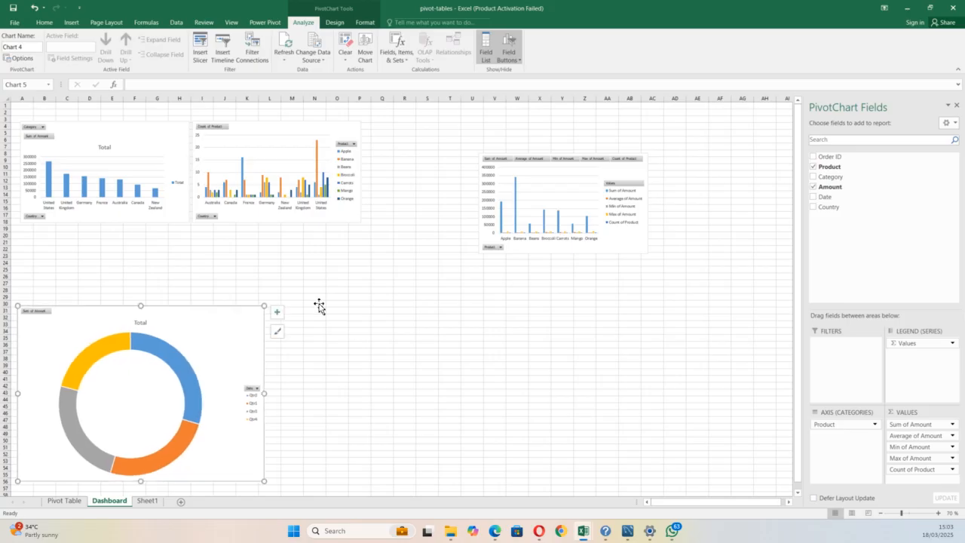
pyautogui.click(536, 172)
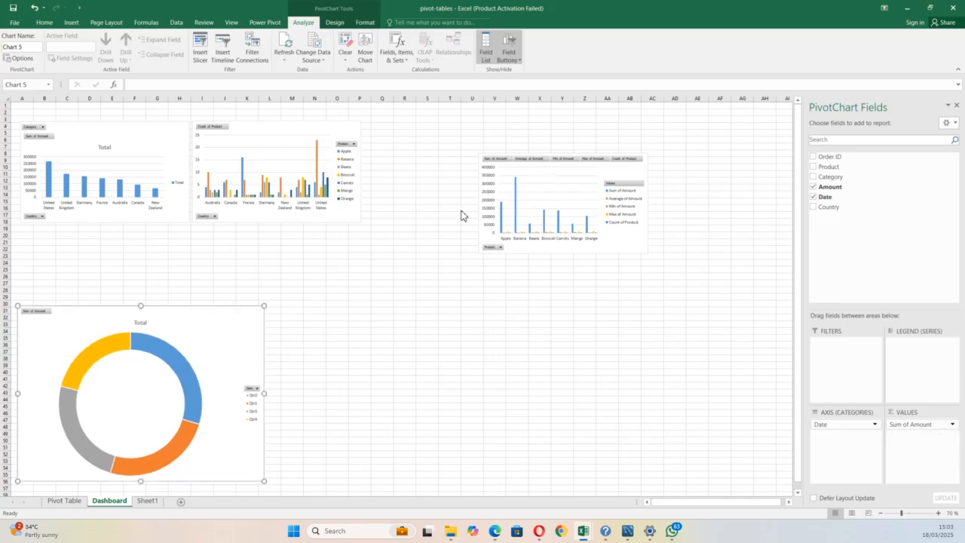
pyautogui.moveTo(617, 255)
pyautogui.mouseDown()
pyautogui.moveTo(454, 355)
pyautogui.moveTo(405, 399)
pyautogui.moveTo(500, 448)
pyautogui.moveTo(532, 481)
pyautogui.mouseUp()
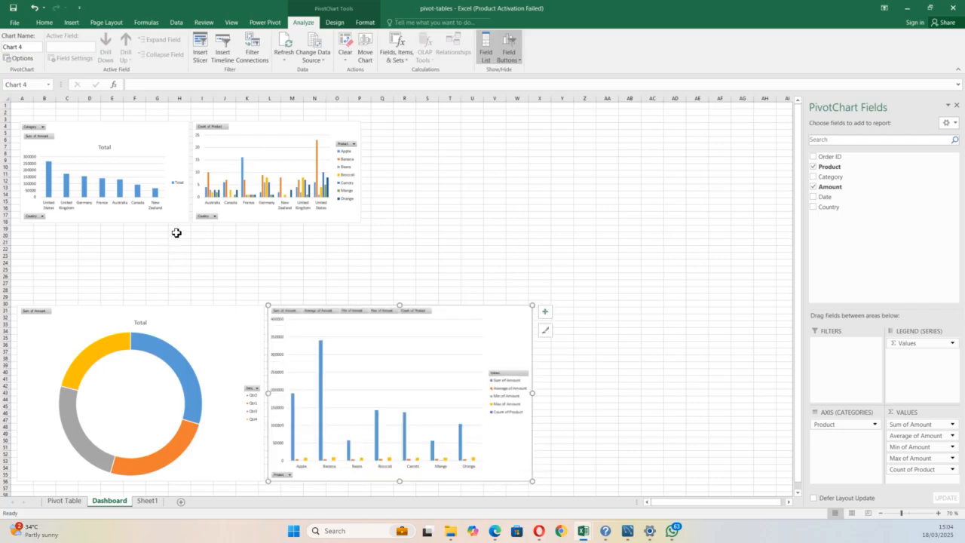
# Move the country chart directly above the doughnut chart and the Count of Product chart directly above the product summary chart
pyautogui.moveTo(172, 219); pyautogui.dragTo(171, 301)
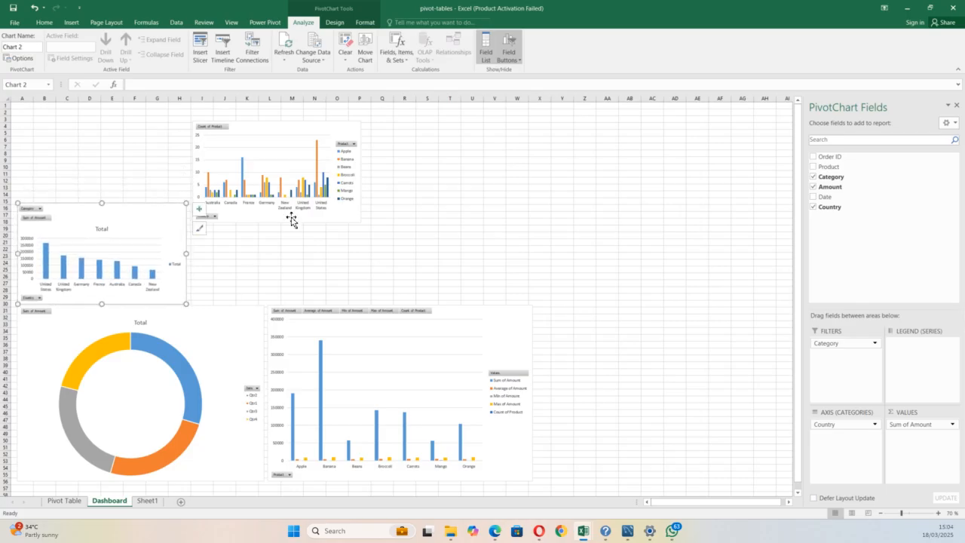
pyautogui.click(291, 220)
pyautogui.moveTo(332, 218)
pyautogui.mouseDown()
pyautogui.moveTo(339, 258)
pyautogui.moveTo(407, 292)
pyautogui.moveTo(404, 302)
pyautogui.mouseUp()
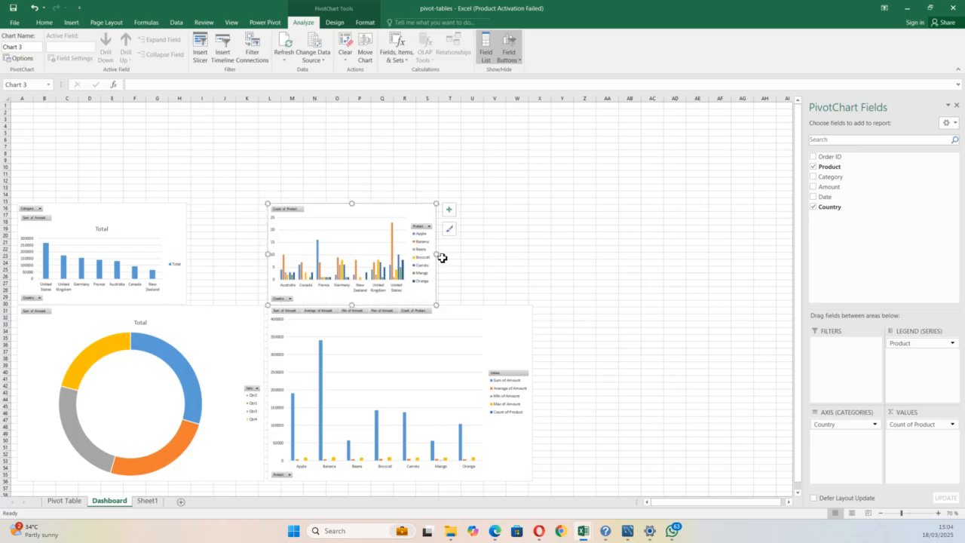
# Enlarge both upper charts to the width of the charts beneath them and extend their top edges up to about row 9
pyautogui.moveTo(437, 256); pyautogui.dragTo(531, 282)
pyautogui.moveTo(401, 205); pyautogui.dragTo(400, 160)
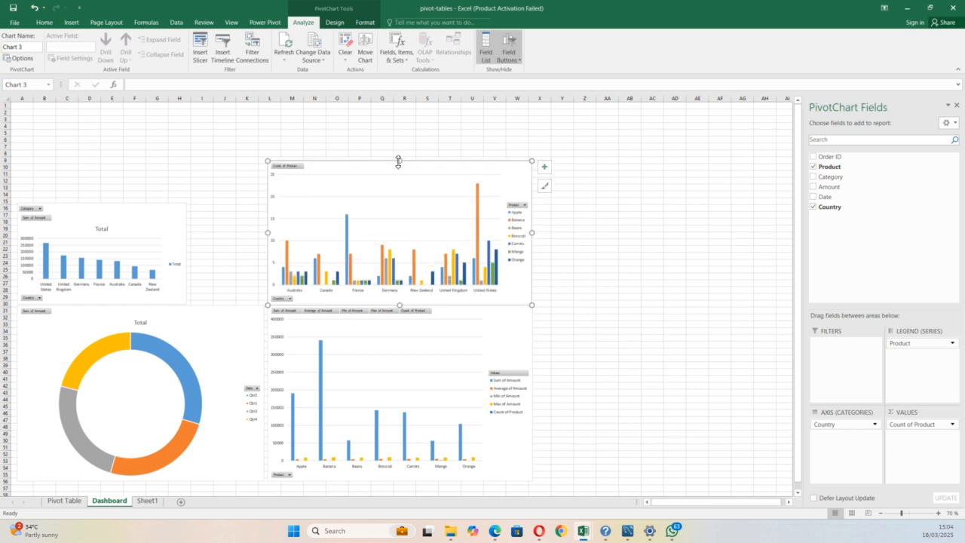
pyautogui.click(174, 236)
pyautogui.moveTo(101, 198); pyautogui.dragTo(102, 161)
pyautogui.moveTo(191, 232); pyautogui.dragTo(265, 257)
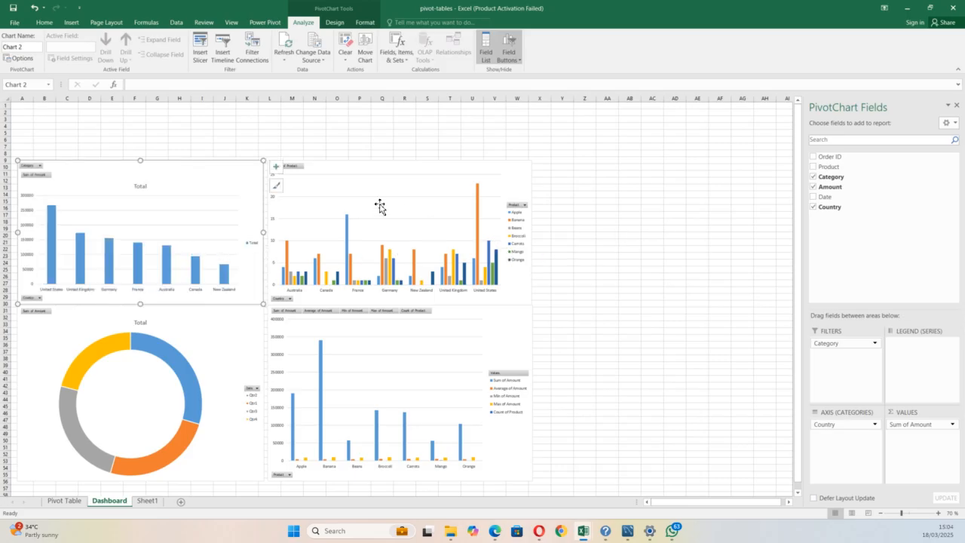
pyautogui.moveTo(264, 233); pyautogui.dragTo(265, 236)
pyautogui.click(597, 221)
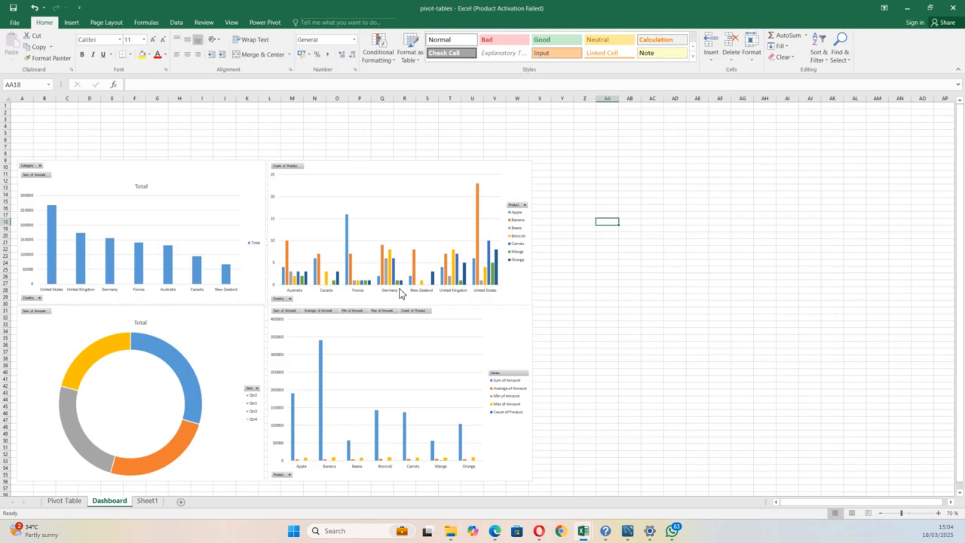
# Insert Product, Category and Country slicers for the doughnut chart
pyautogui.click(256, 337)
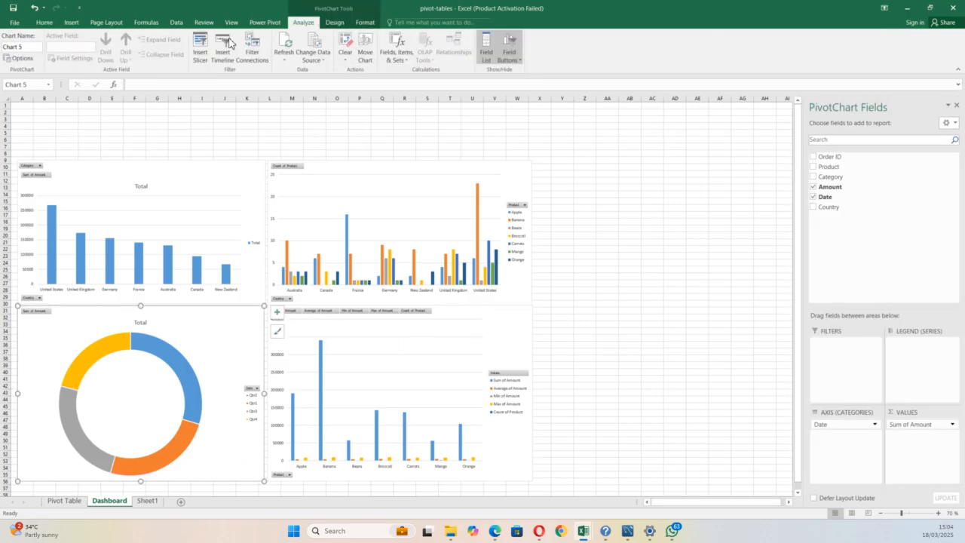
pyautogui.click(200, 52)
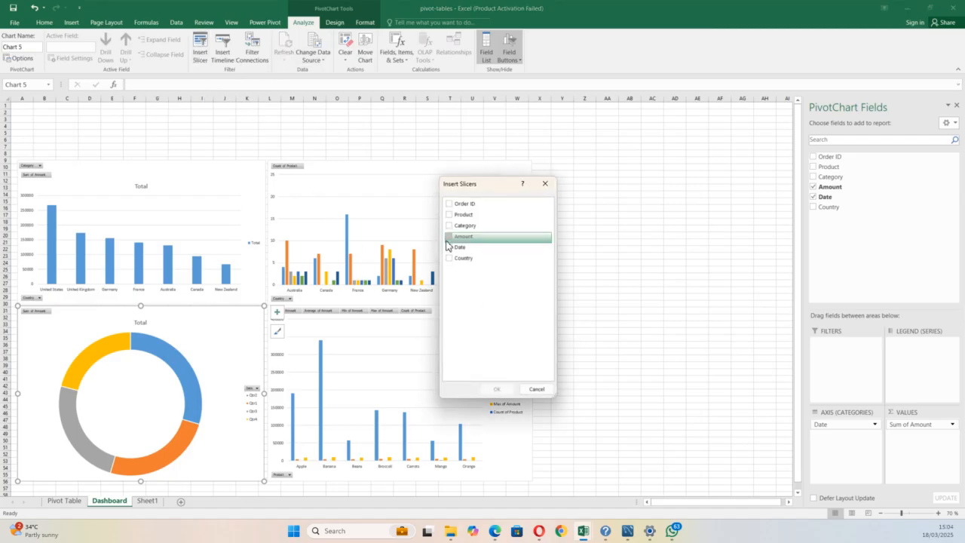
pyautogui.click(450, 226)
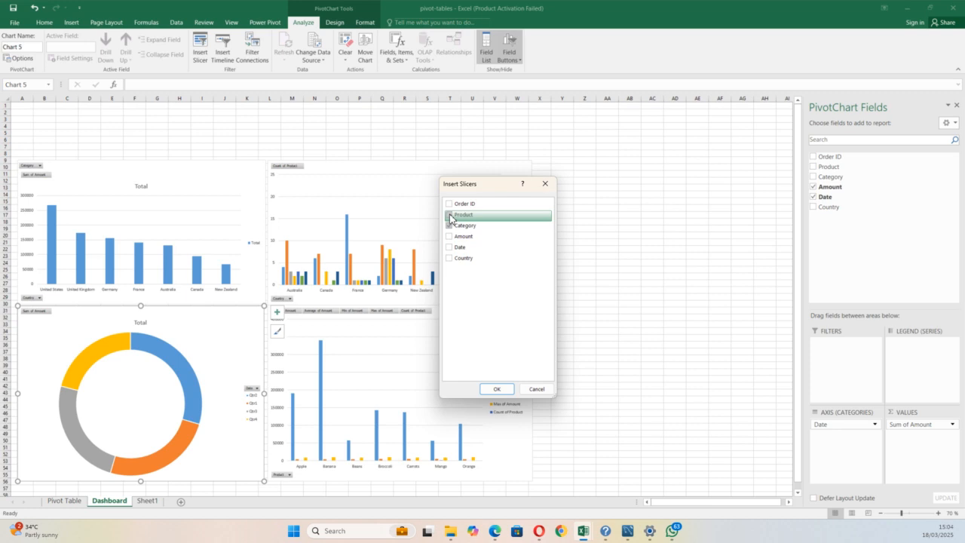
pyautogui.click(449, 215)
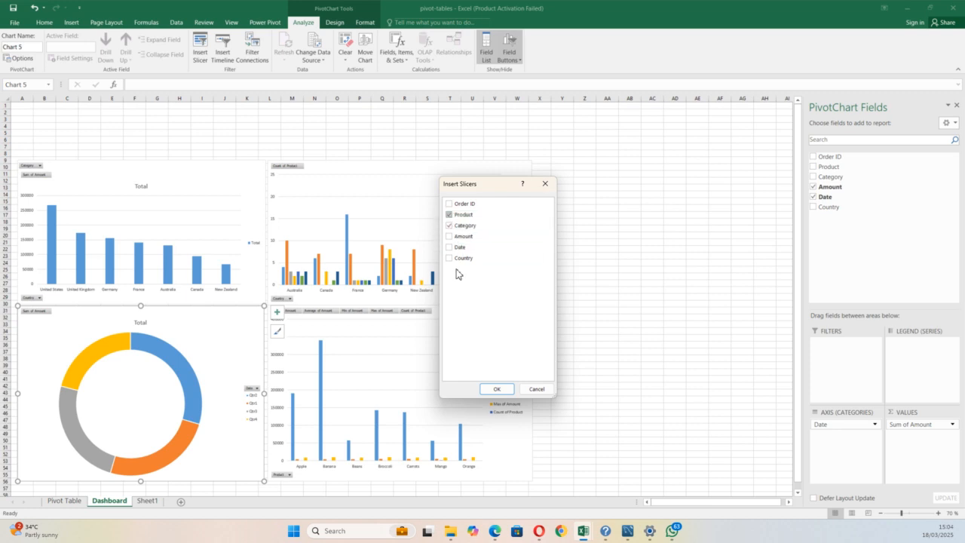
pyautogui.click(455, 264)
pyautogui.click(497, 389)
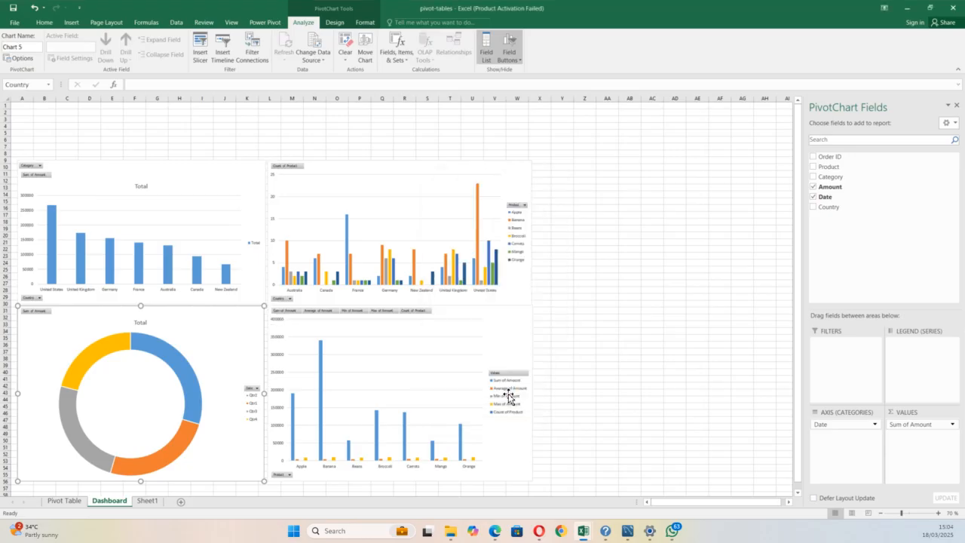
# Stack the Country slicer above the Product slicer beside the product summary chart, and set the Category slicer apart near column AC
pyautogui.moveTo(427, 279); pyautogui.dragTo(567, 169)
pyautogui.moveTo(399, 266); pyautogui.dragTo(591, 280)
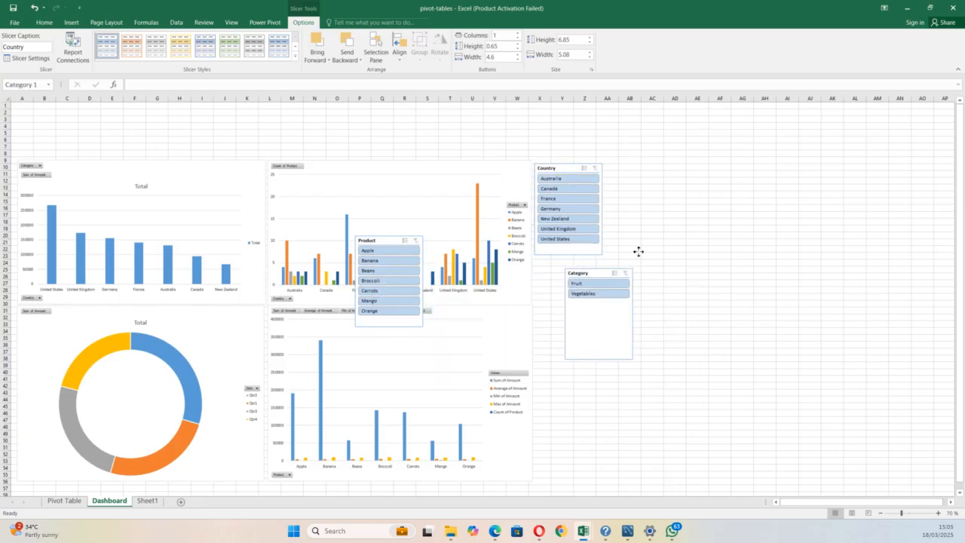
pyautogui.moveTo(638, 251); pyautogui.dragTo(673, 198)
pyautogui.moveTo(557, 171); pyautogui.dragTo(557, 313)
pyautogui.moveTo(375, 242); pyautogui.dragTo(551, 404)
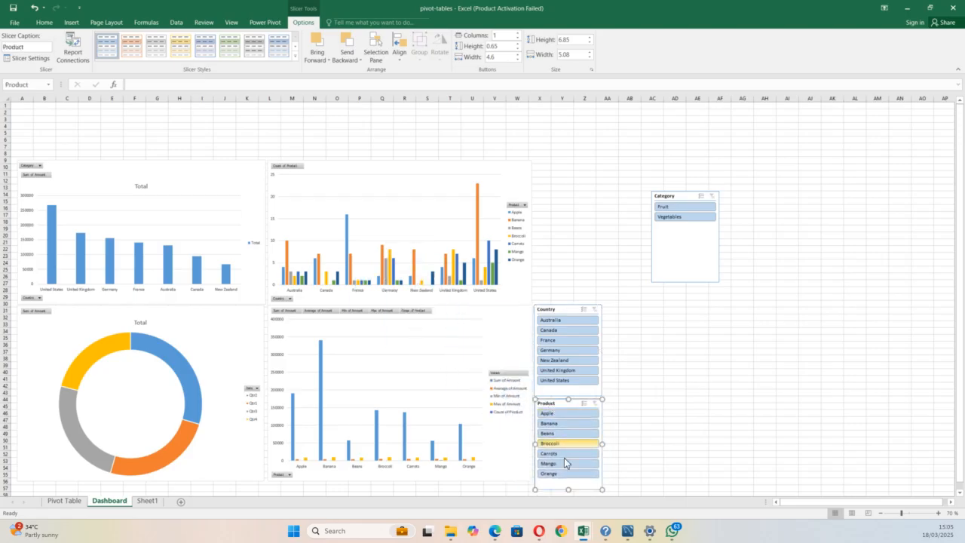
# Stack the Category, Country and Product slicers in one column beside the charts, with the Product slicer ending level with the charts' lower edge
pyautogui.moveTo(569, 489); pyautogui.dragTo(569, 481)
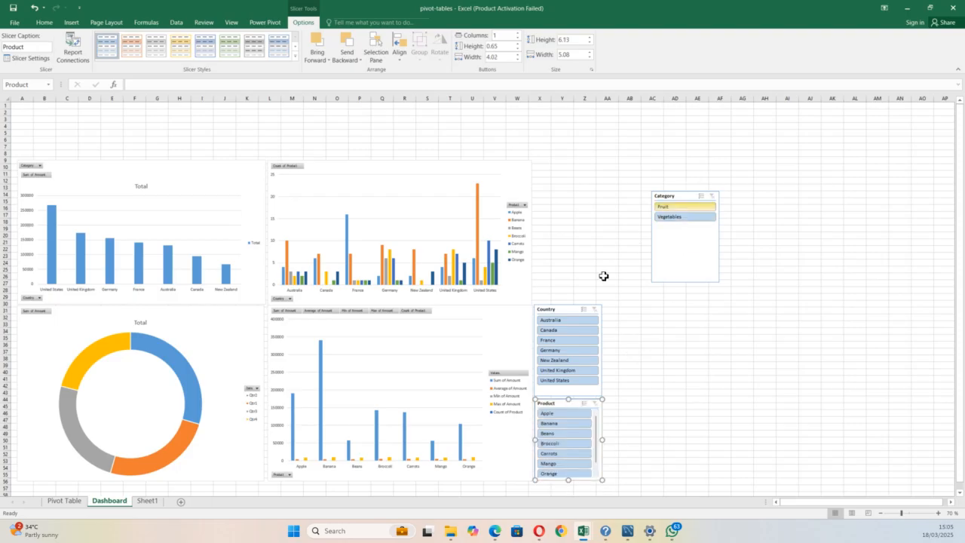
pyautogui.moveTo(569, 310)
pyautogui.mouseDown()
pyautogui.moveTo(570, 270)
pyautogui.moveTo(567, 295)
pyautogui.mouseUp()
pyautogui.moveTo(573, 407); pyautogui.dragTo(565, 388)
pyautogui.moveTo(572, 469); pyautogui.dragTo(569, 481)
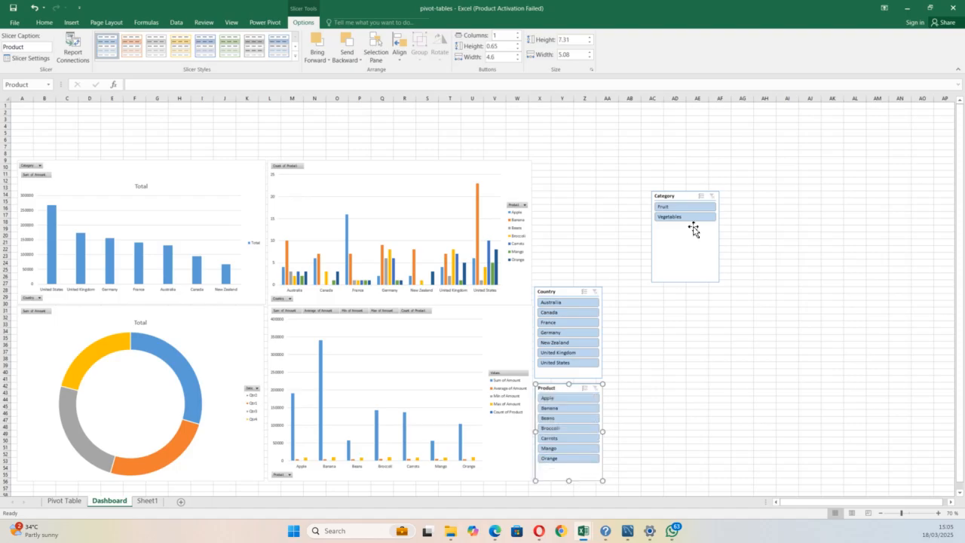
pyautogui.moveTo(693, 194); pyautogui.dragTo(575, 194)
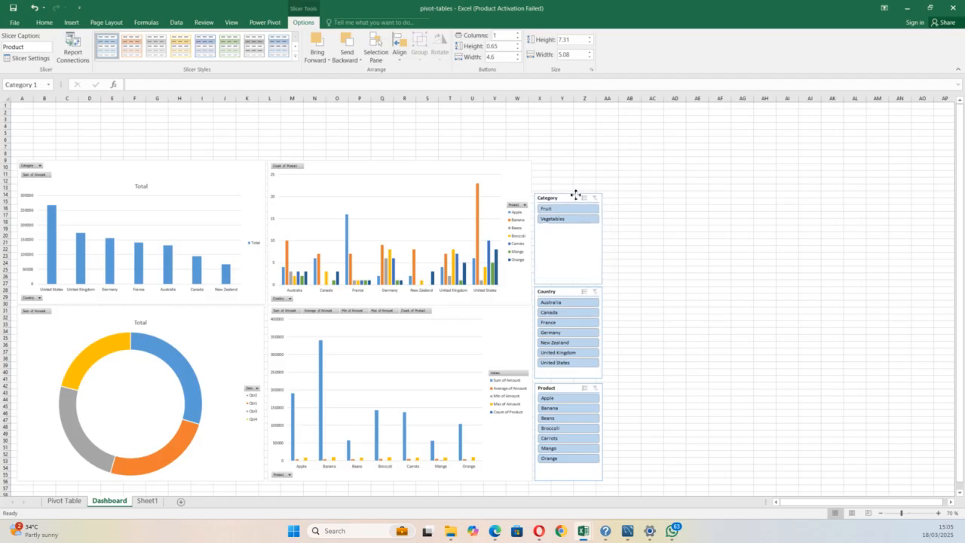
pyautogui.click(683, 195)
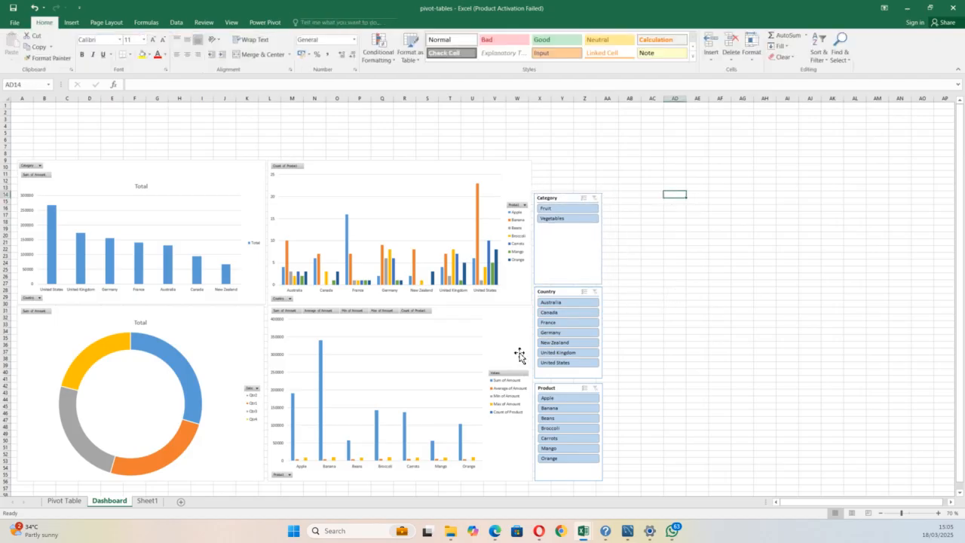
# Lower the product summary chart's top edge to about row 34 and move the Count of Product chart down to sit directly above it
pyautogui.click(479, 320)
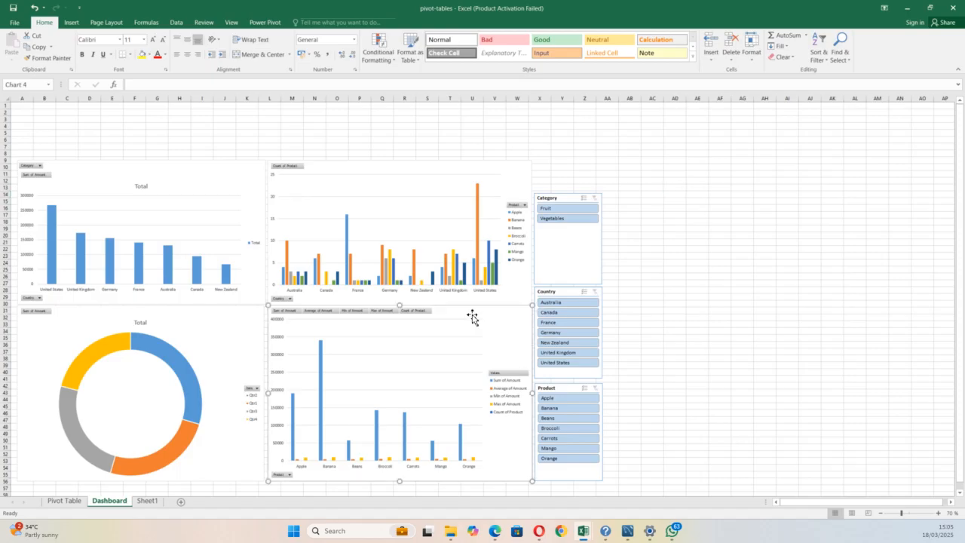
pyautogui.moveTo(399, 303); pyautogui.dragTo(399, 314)
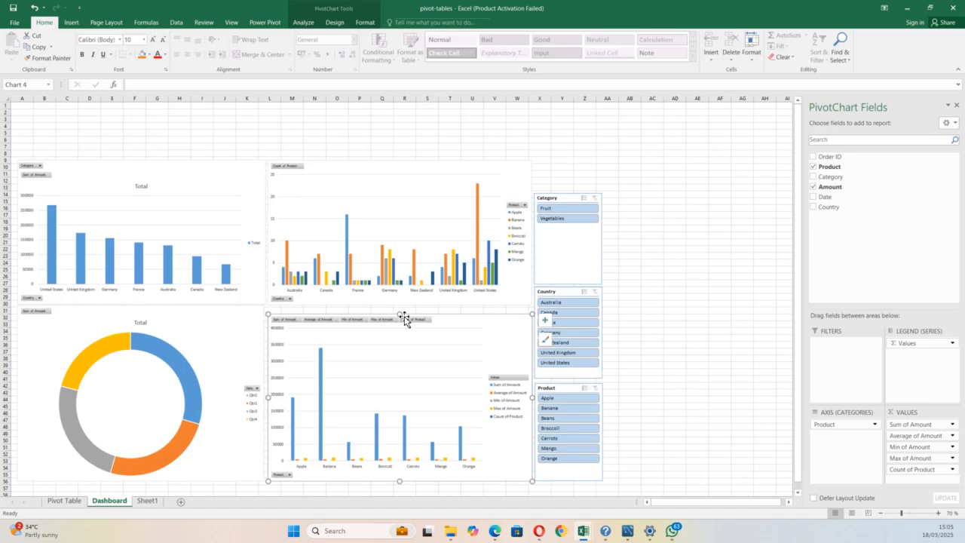
pyautogui.moveTo(402, 314); pyautogui.dragTo(402, 329)
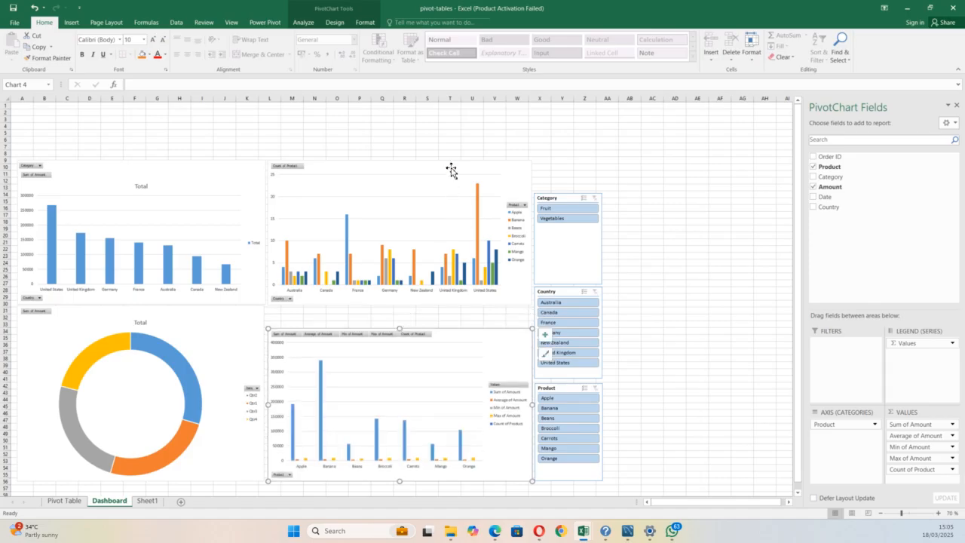
pyautogui.moveTo(450, 168); pyautogui.dragTo(452, 195)
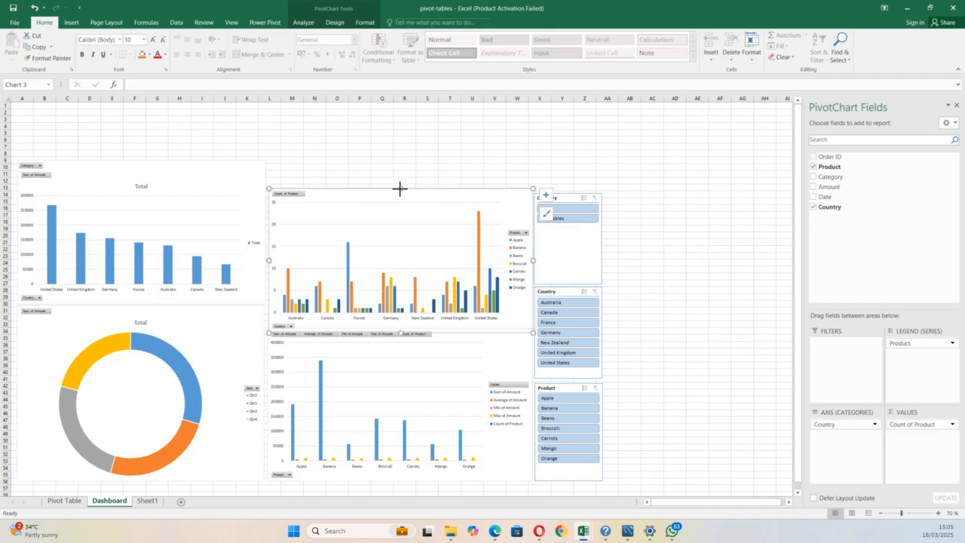
pyautogui.moveTo(400, 189); pyautogui.dragTo(400, 192)
pyautogui.click(517, 132)
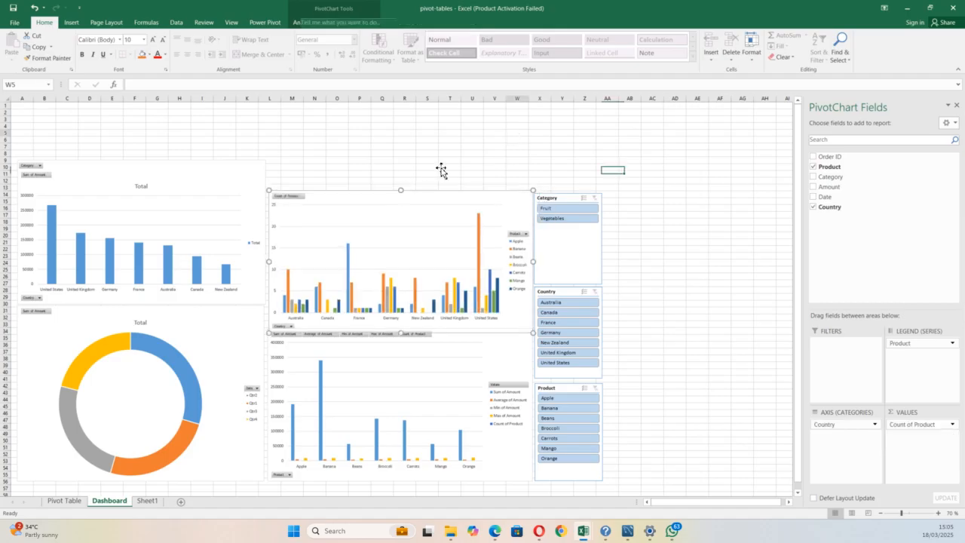
# Lower the country chart's top edge to about row 14 and the doughnut chart's to about row 34, and extend the country chart down to meet it
pyautogui.click(213, 177)
pyautogui.moveTo(141, 160); pyautogui.dragTo(149, 192)
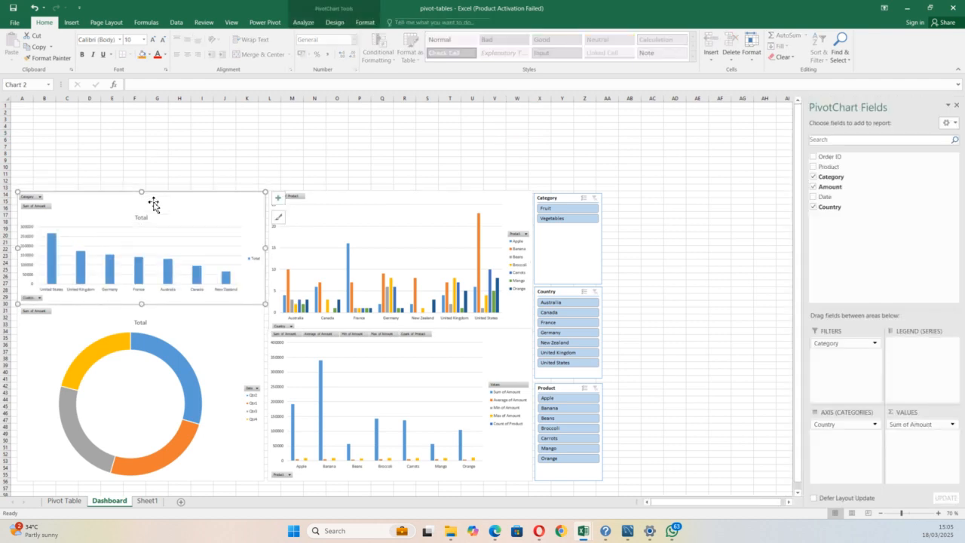
pyautogui.click(170, 321)
pyautogui.moveTo(142, 311); pyautogui.dragTo(138, 326)
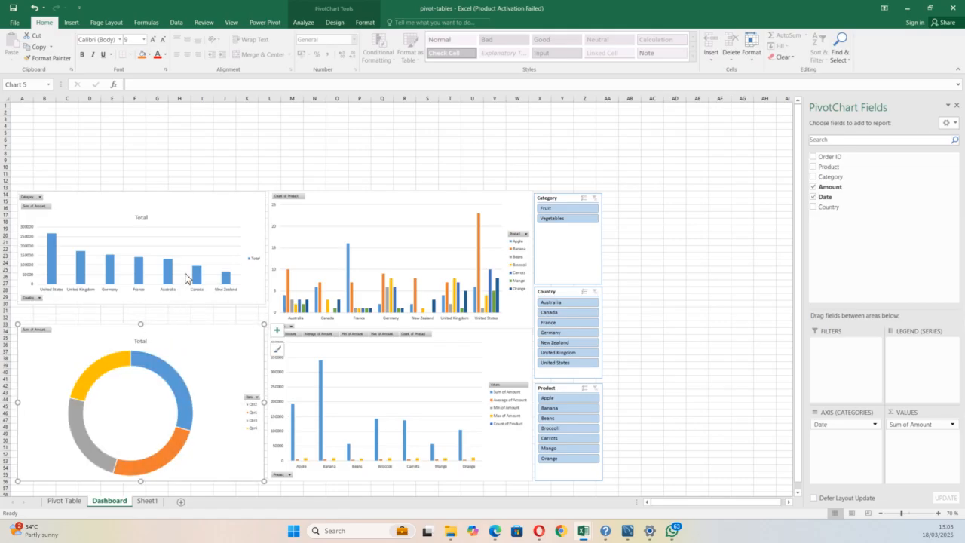
pyautogui.click(192, 213)
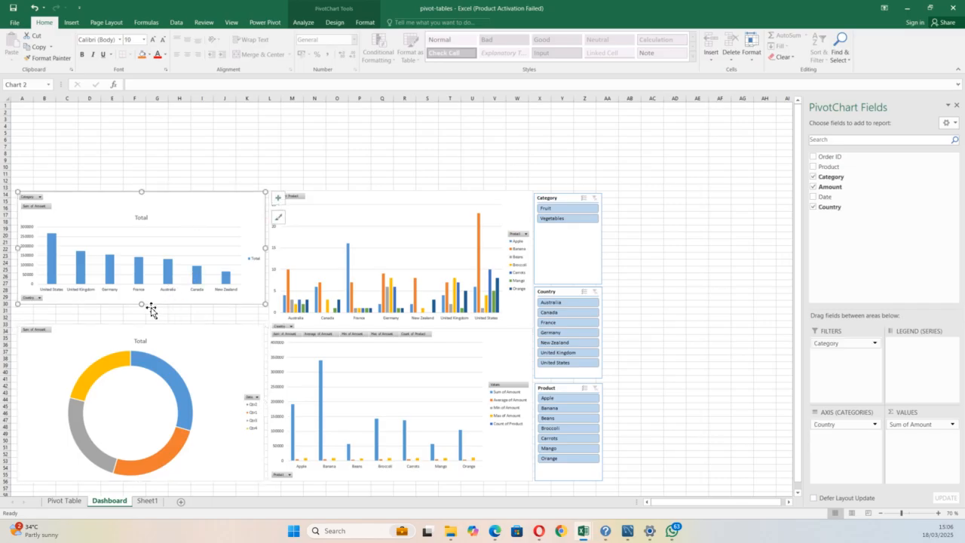
pyautogui.moveTo(141, 306); pyautogui.dragTo(141, 323)
pyautogui.click(652, 173)
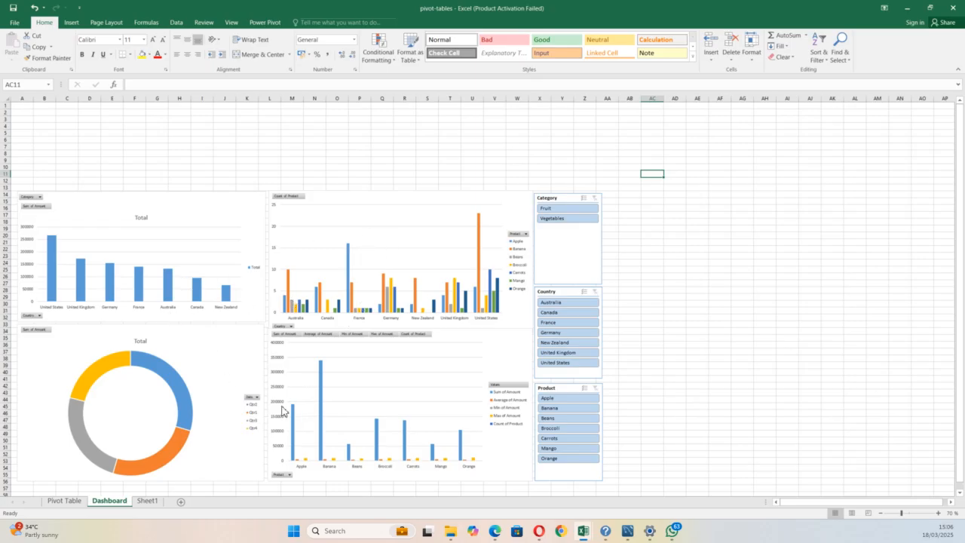
# Connect the Category slicer to all four pivot tables, PivotTable1 to PivotTable4, through its report connections
pyautogui.click(561, 202)
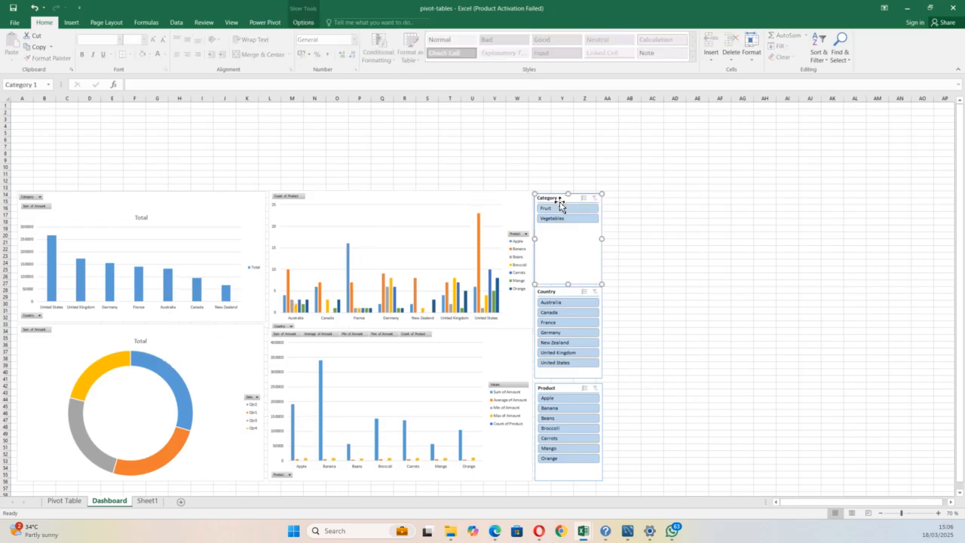
pyautogui.click(304, 22)
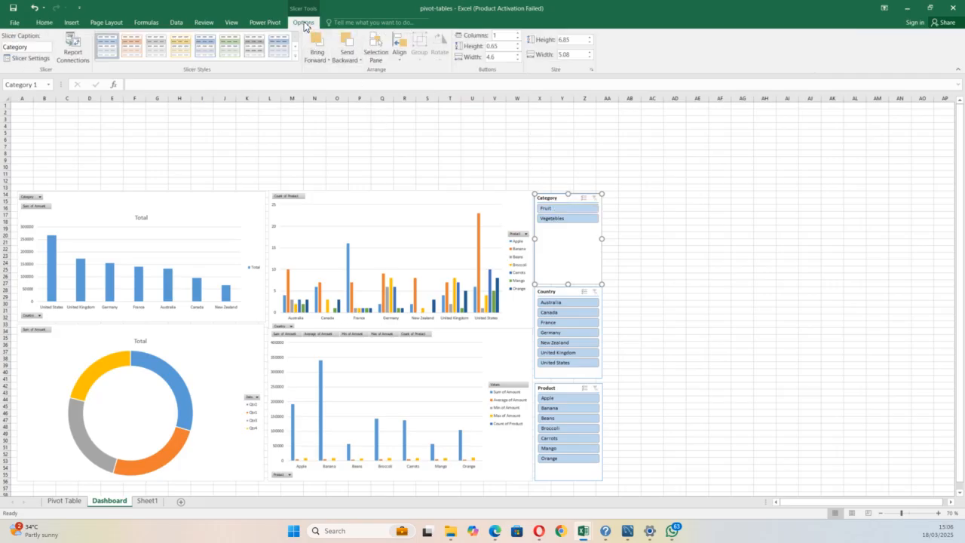
pyautogui.click(70, 55)
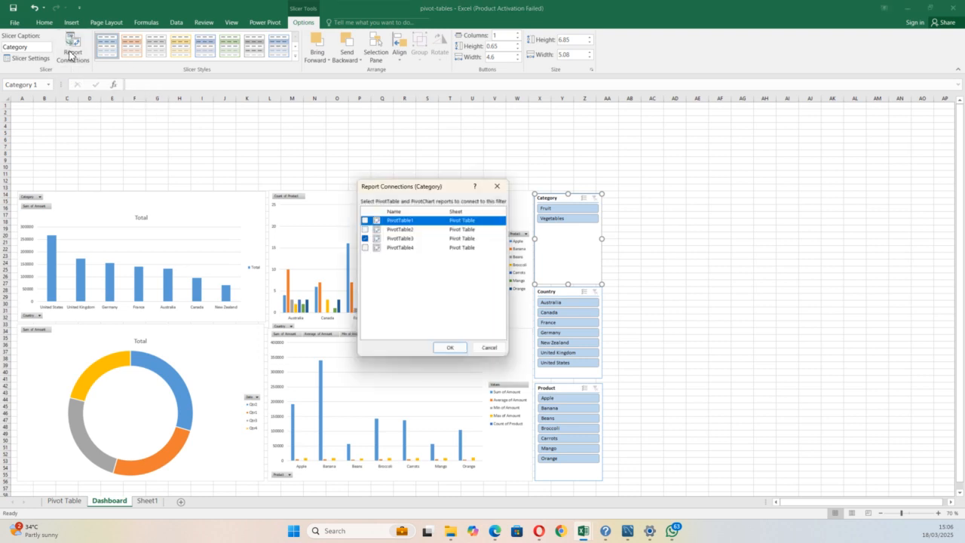
pyautogui.click(363, 248)
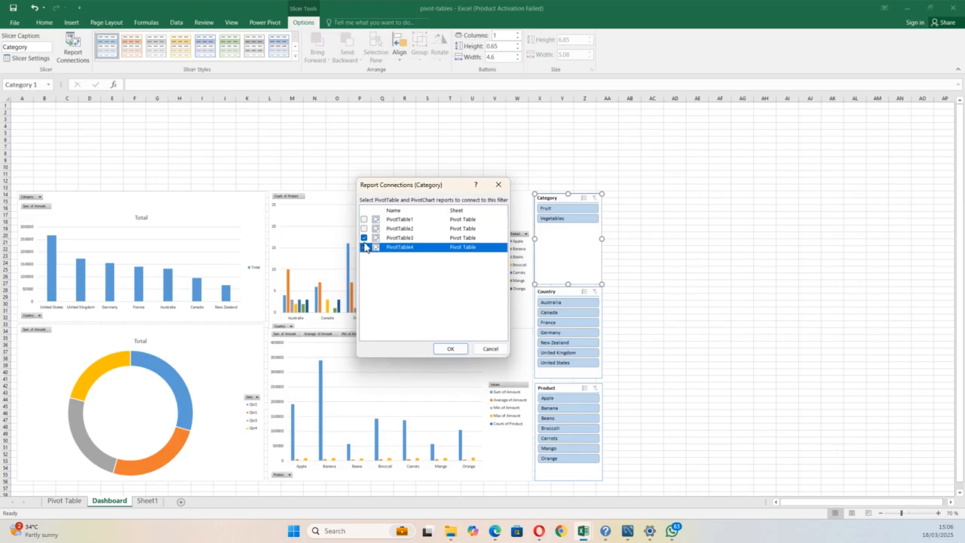
pyautogui.click(364, 237)
pyautogui.click(364, 228)
pyautogui.click(364, 218)
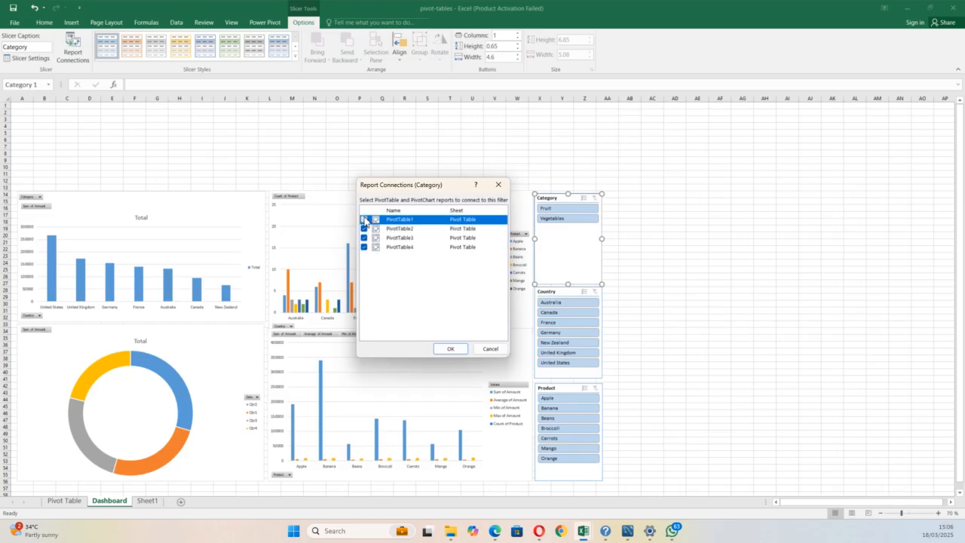
pyautogui.click(450, 349)
# Connect the Country slicer to PivotTable1, PivotTable2 and PivotTable4 in addition to PivotTable3
pyautogui.click(564, 294)
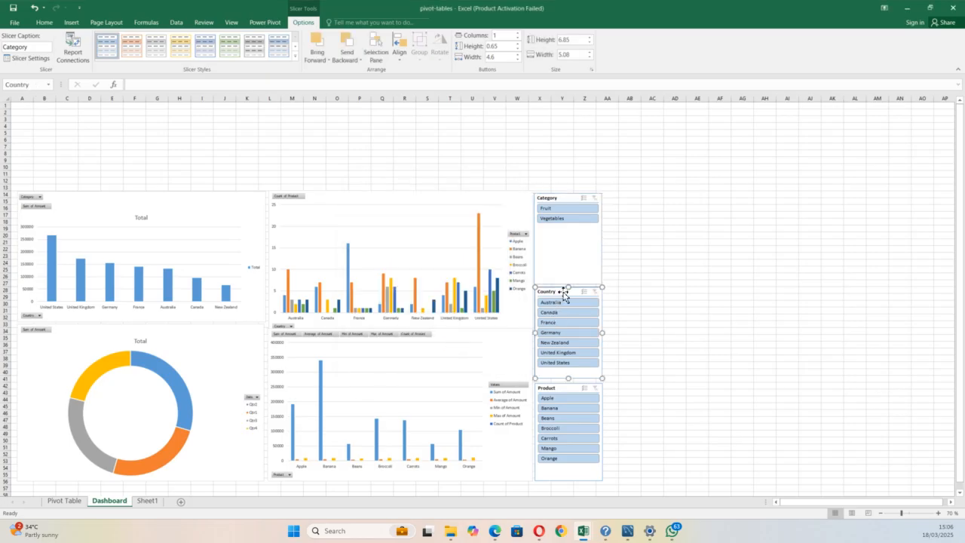
pyautogui.click(72, 51)
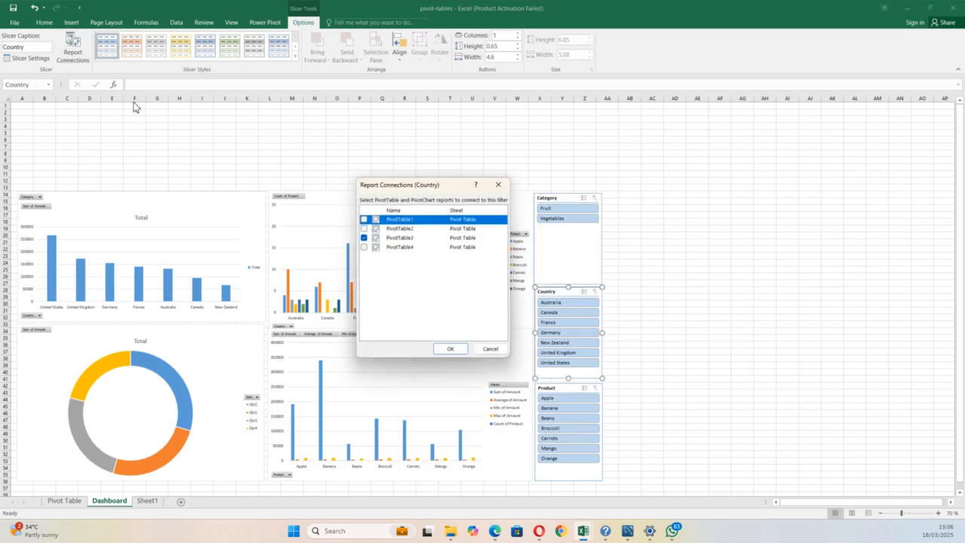
pyautogui.click(364, 247)
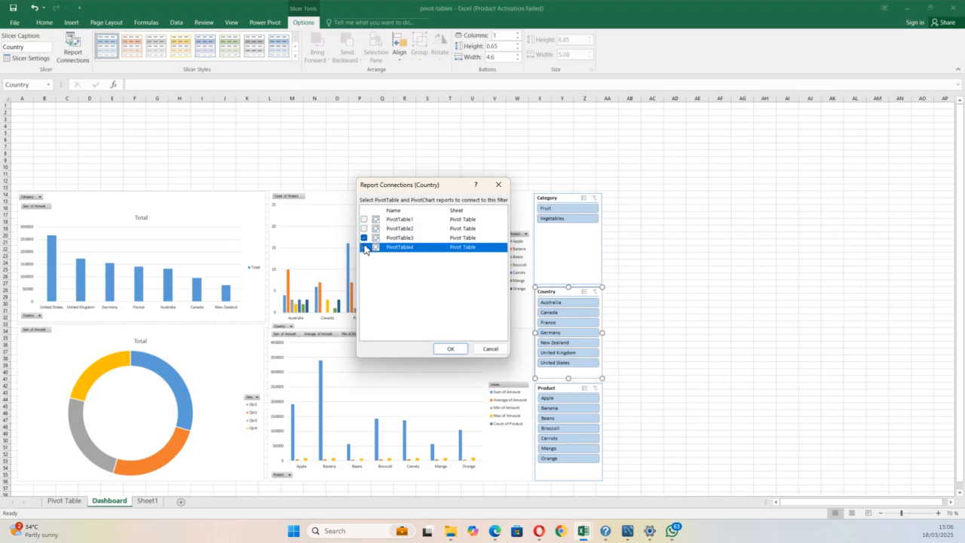
pyautogui.click(364, 229)
pyautogui.click(365, 220)
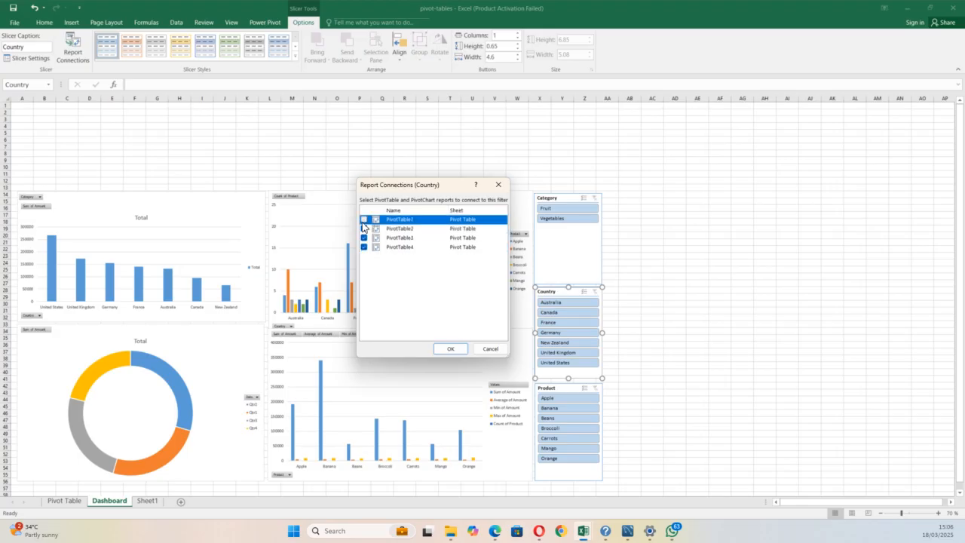
pyautogui.click(447, 351)
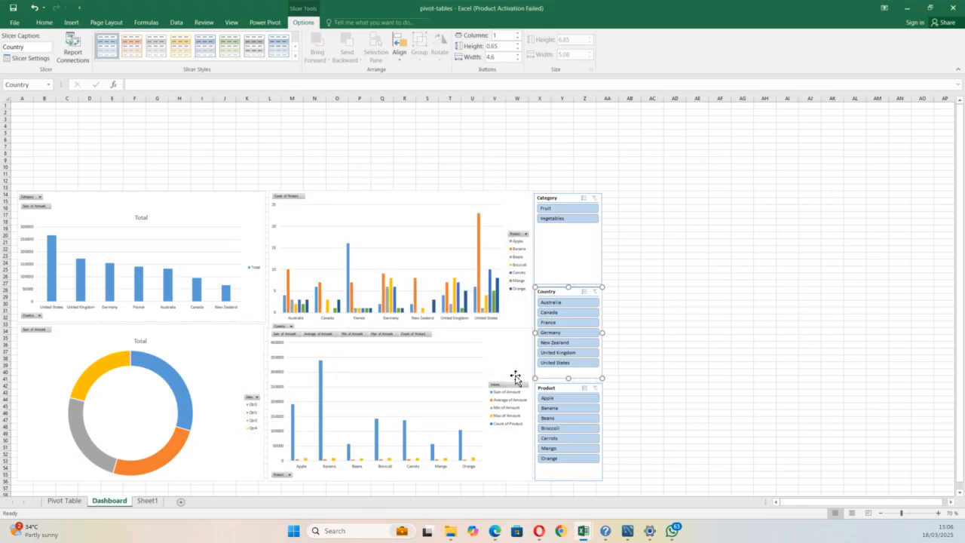
# Set the Product slicer's report connections to include PivotTable1, PivotTable2, PivotTable3 and PivotTable4
pyautogui.click(556, 390)
pyautogui.click(73, 46)
pyautogui.click(364, 228)
pyautogui.click(364, 220)
pyautogui.click(364, 237)
pyautogui.click(364, 247)
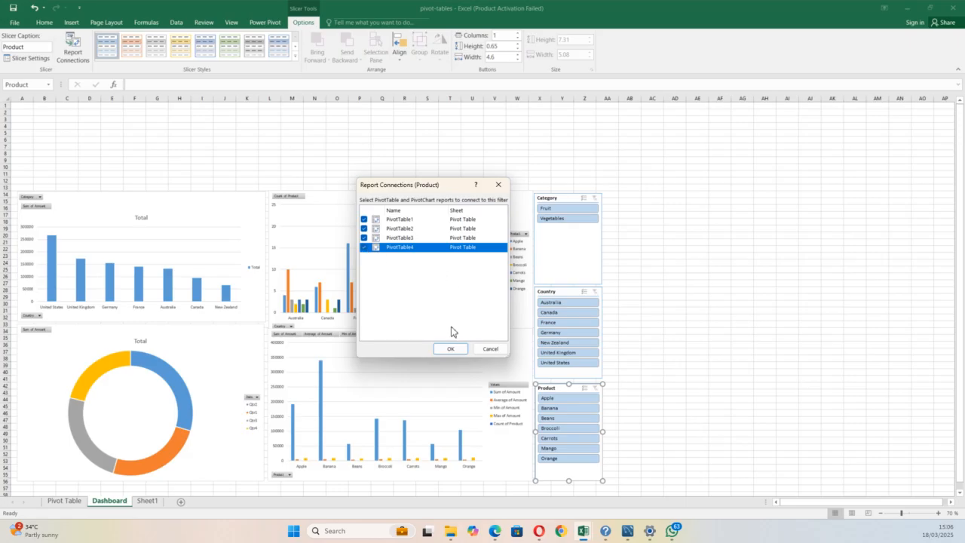
pyautogui.click(452, 349)
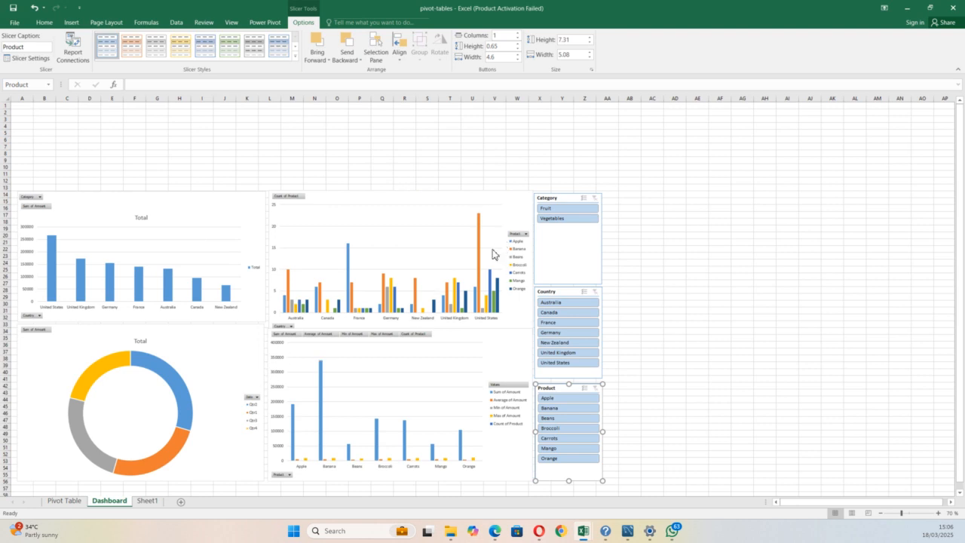
# Test the Category slicer with Fruit and Vegetables and the Country slicer with Canada, clearing each slicer's filter after its test
pyautogui.click(567, 209)
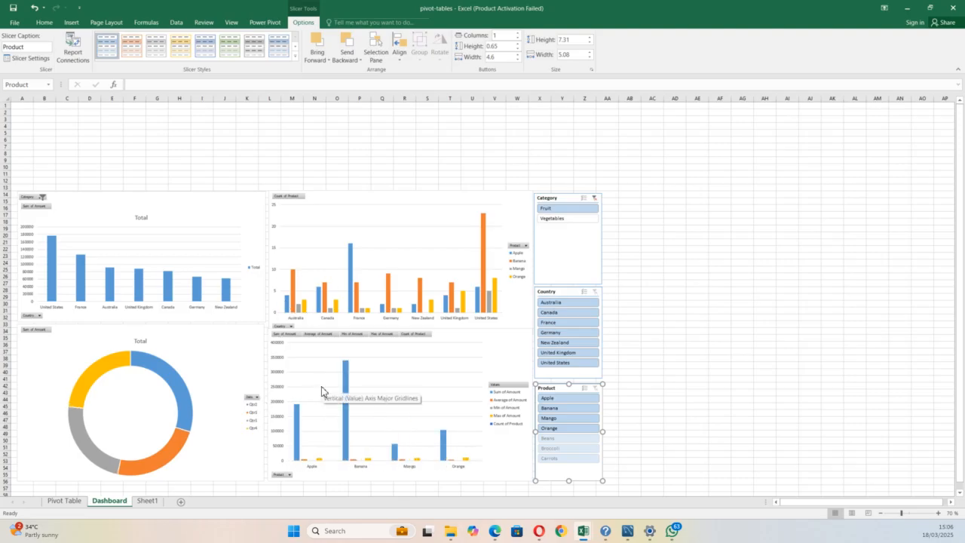
pyautogui.click(548, 218)
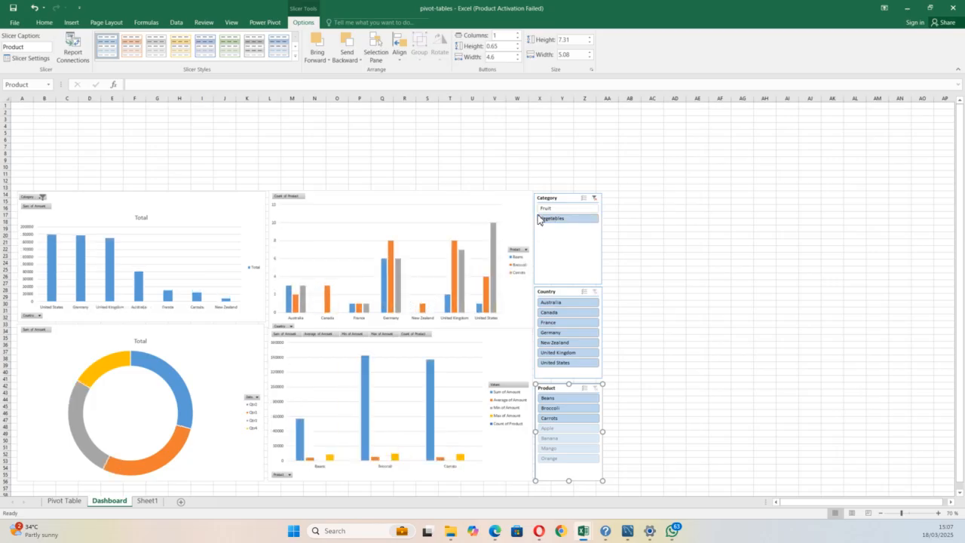
pyautogui.click(595, 198)
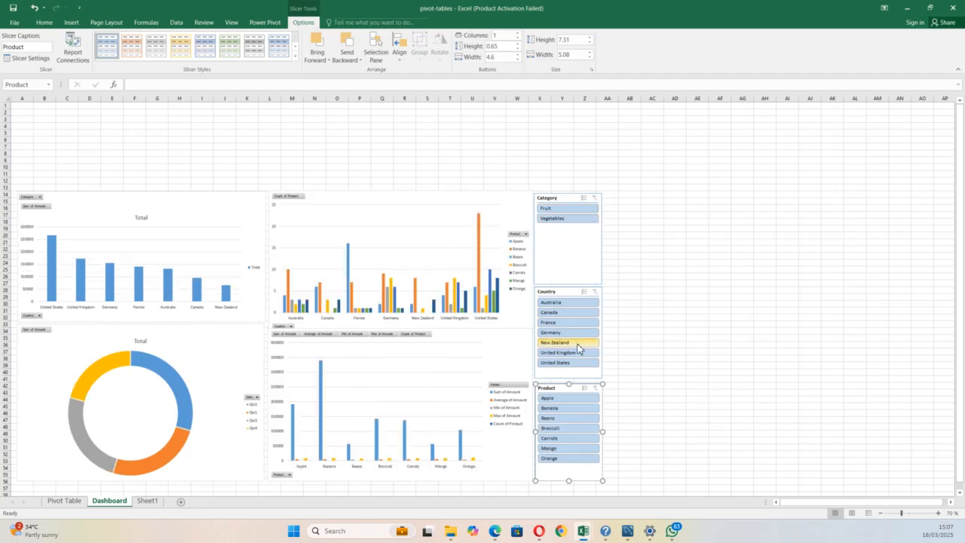
pyautogui.click(570, 313)
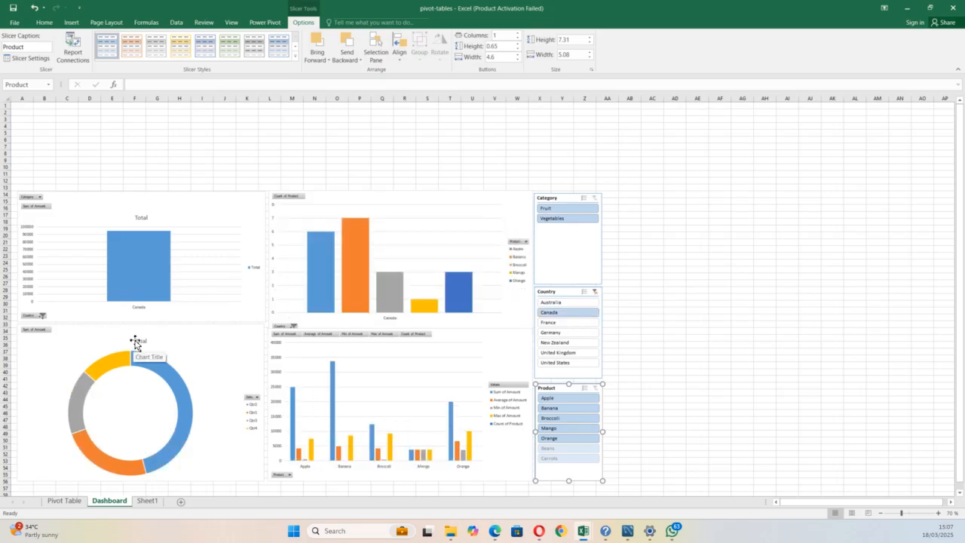
pyautogui.click(595, 293)
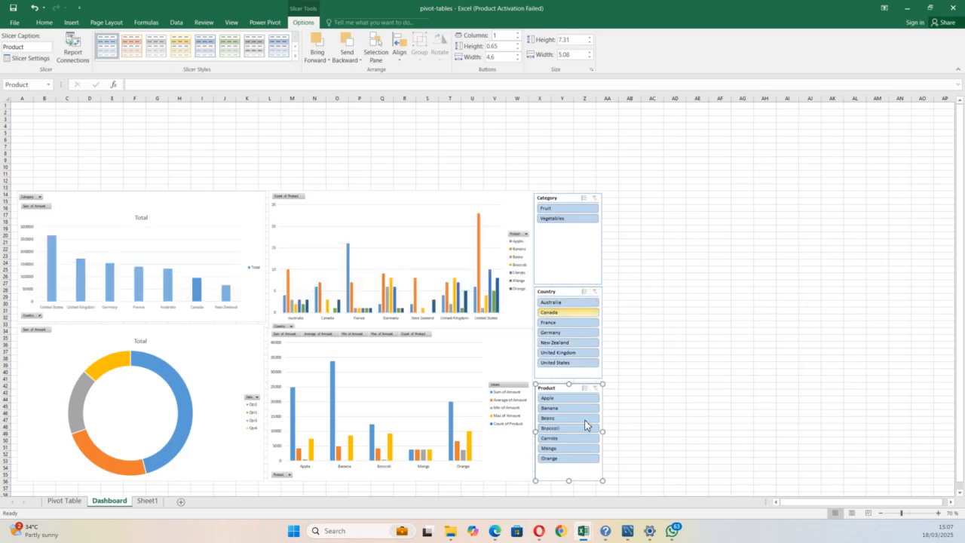
# Test the slicers together with Apple, Canada and Fruit, and clear the filters of the Category, Country and Product slicers
pyautogui.click(559, 401)
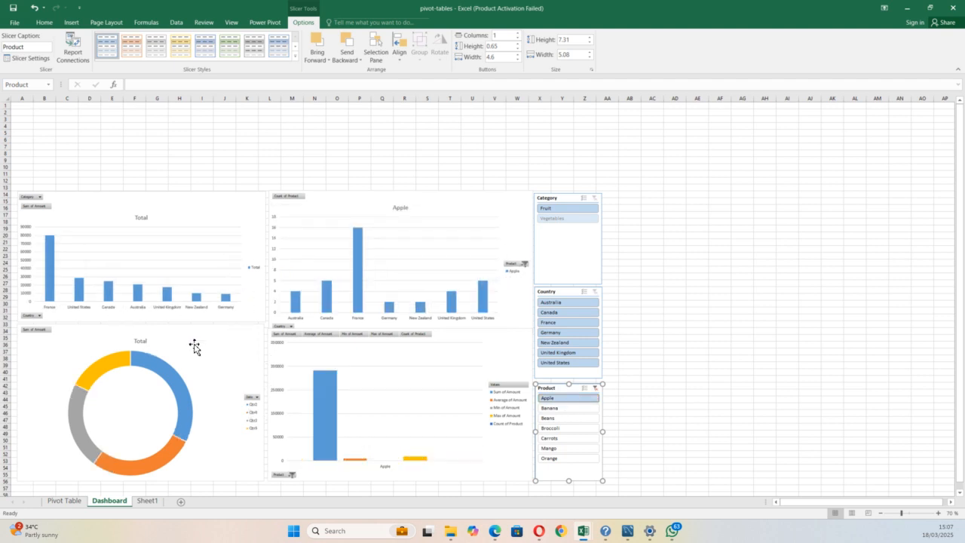
pyautogui.click(566, 315)
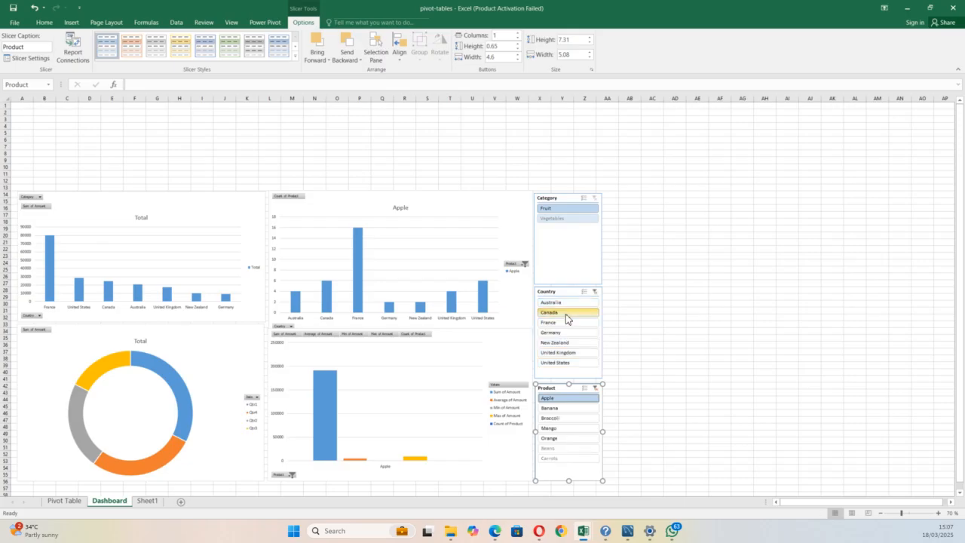
pyautogui.click(555, 208)
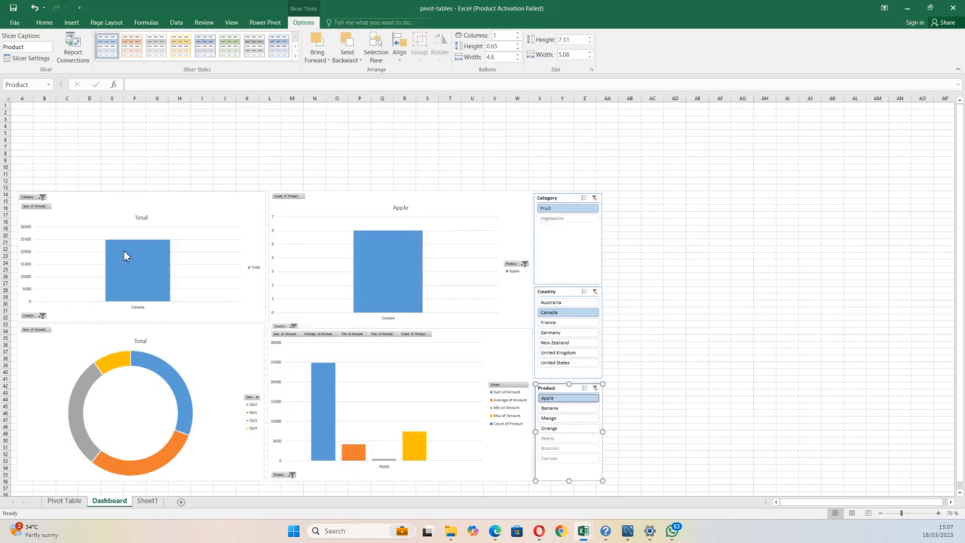
pyautogui.click(595, 200)
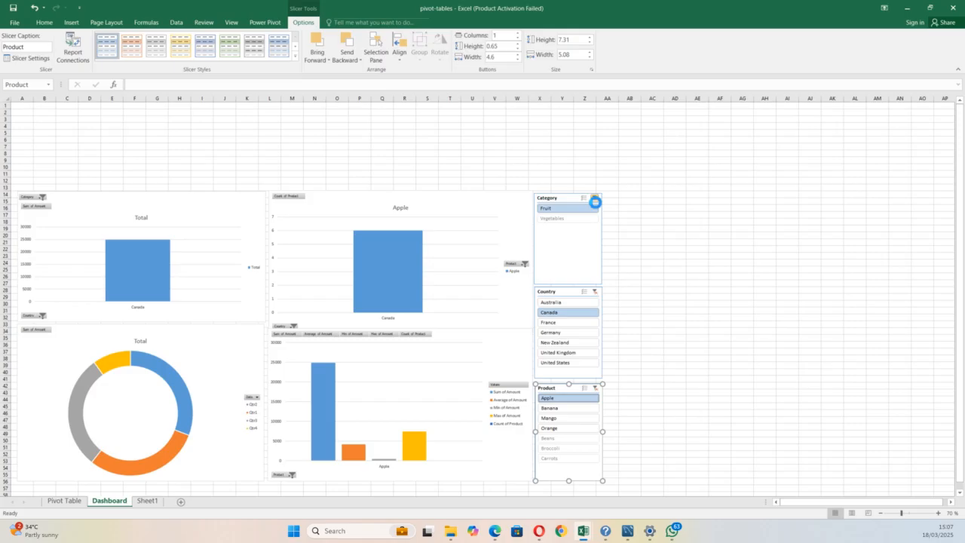
pyautogui.click(595, 292)
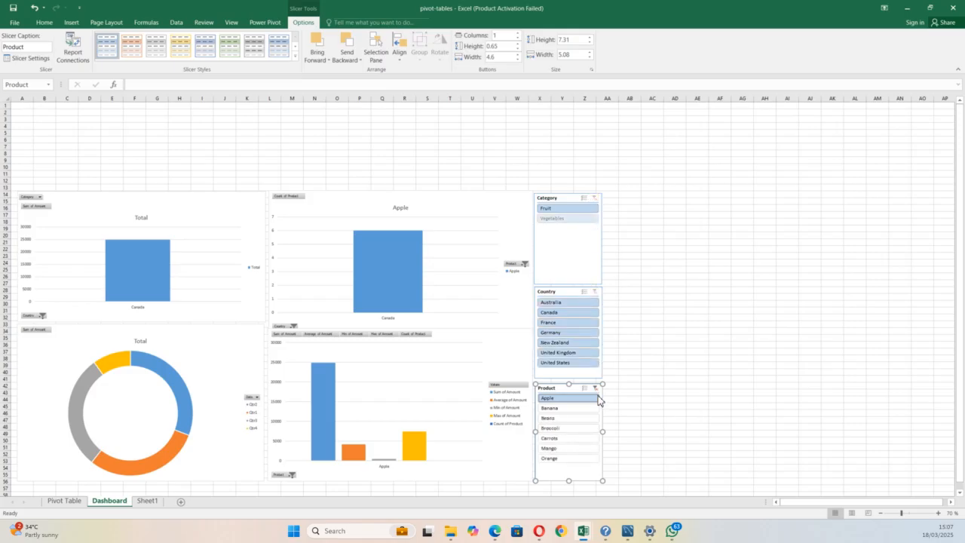
pyautogui.click(596, 388)
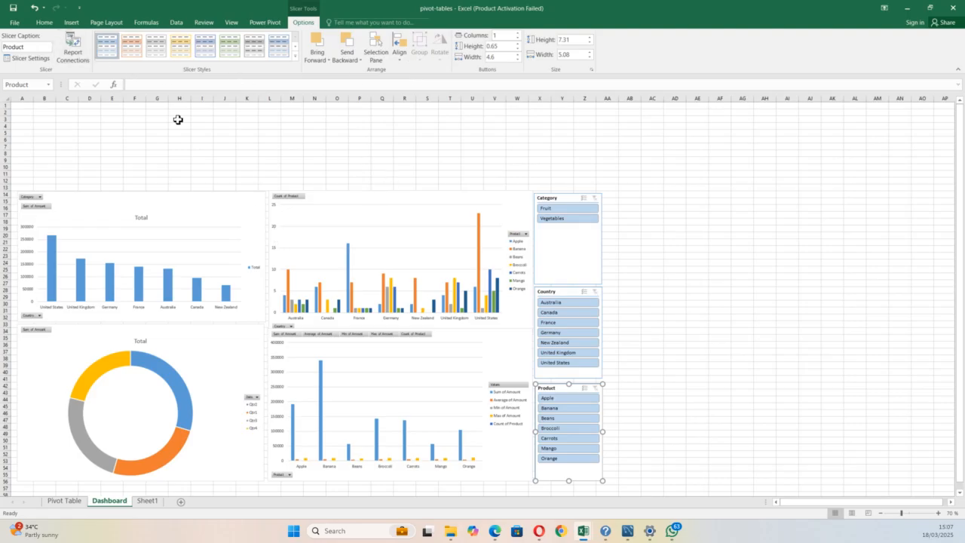
# Draw a rectangle banner about 5.66 high and 43.82 wide above the charts and slicers, aligned with their outer edges
pyautogui.click(71, 24)
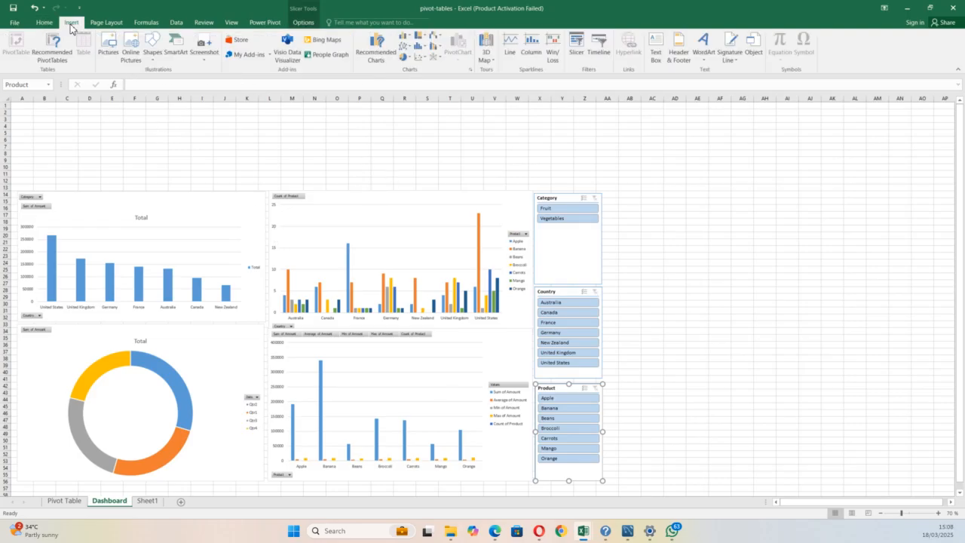
pyautogui.click(150, 50)
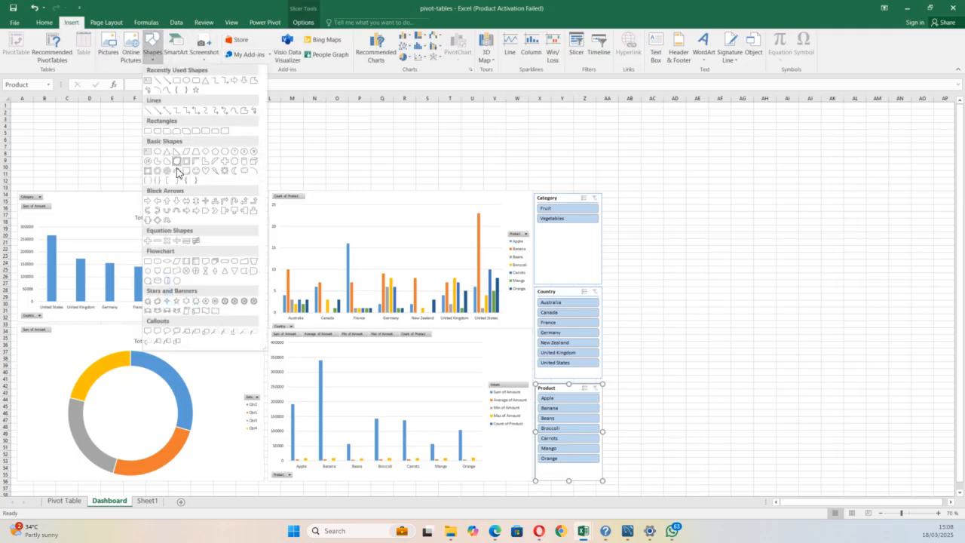
pyautogui.click(177, 81)
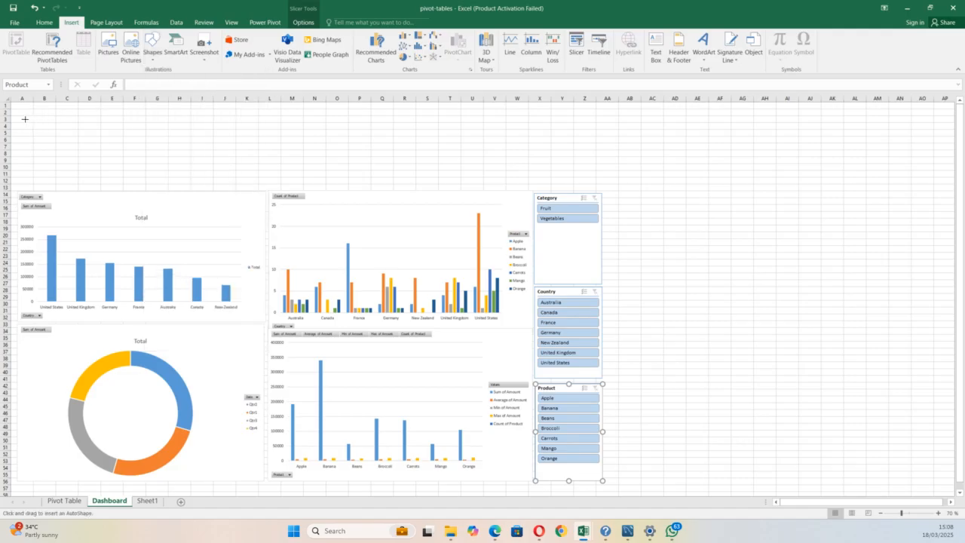
pyautogui.moveTo(23, 116)
pyautogui.mouseDown()
pyautogui.moveTo(380, 177)
pyautogui.moveTo(578, 198)
pyautogui.moveTo(606, 193)
pyautogui.mouseUp()
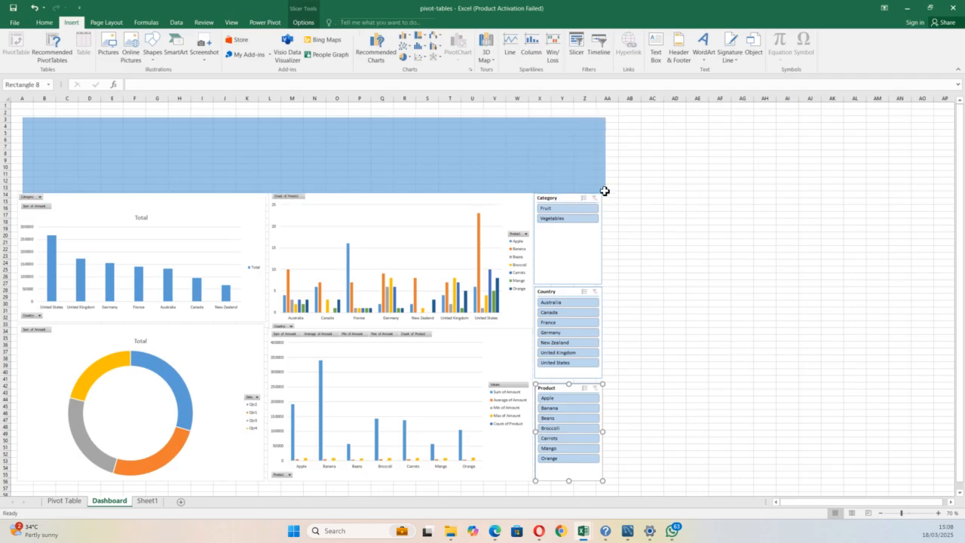
pyautogui.moveTo(280, 179); pyautogui.dragTo(279, 172)
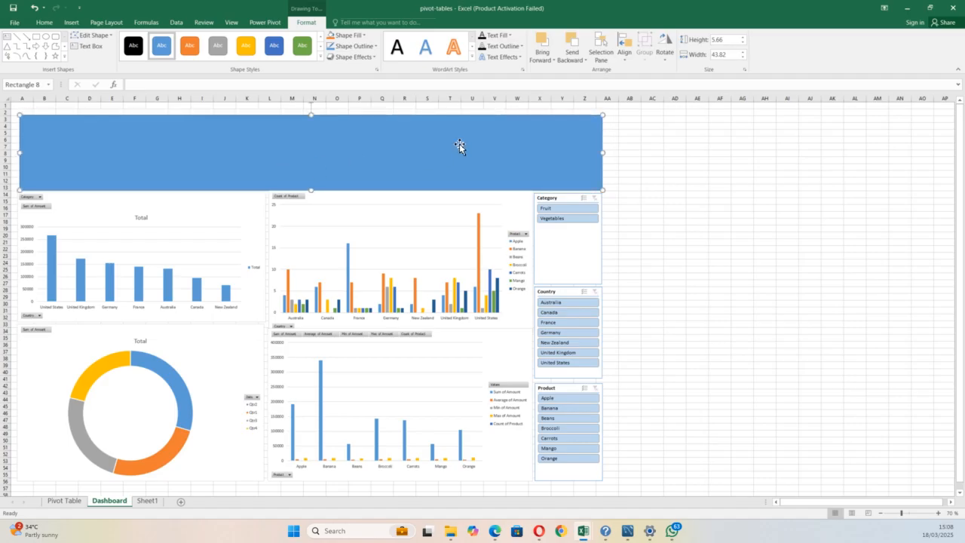
pyautogui.click(737, 206)
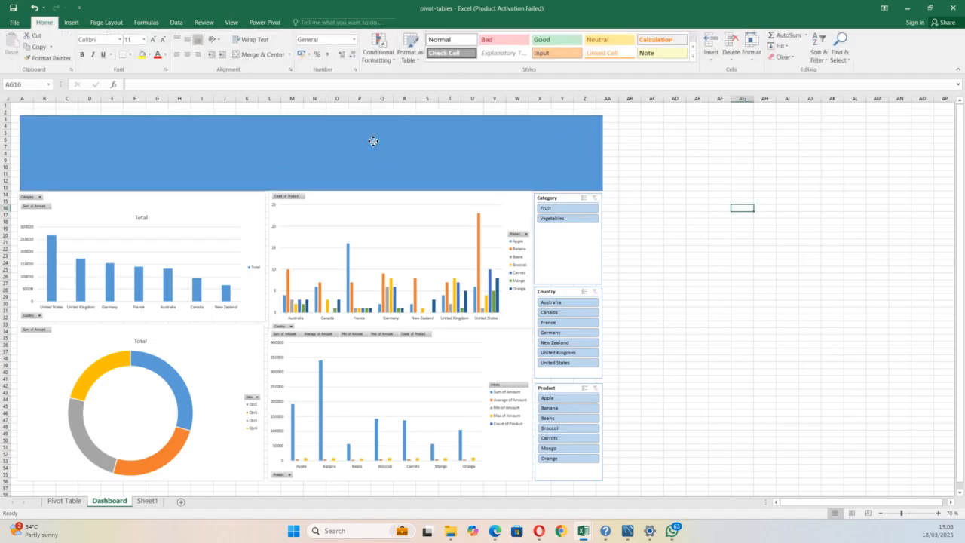
# Add the text Product Sales to the banner rectangle
pyautogui.click(373, 141)
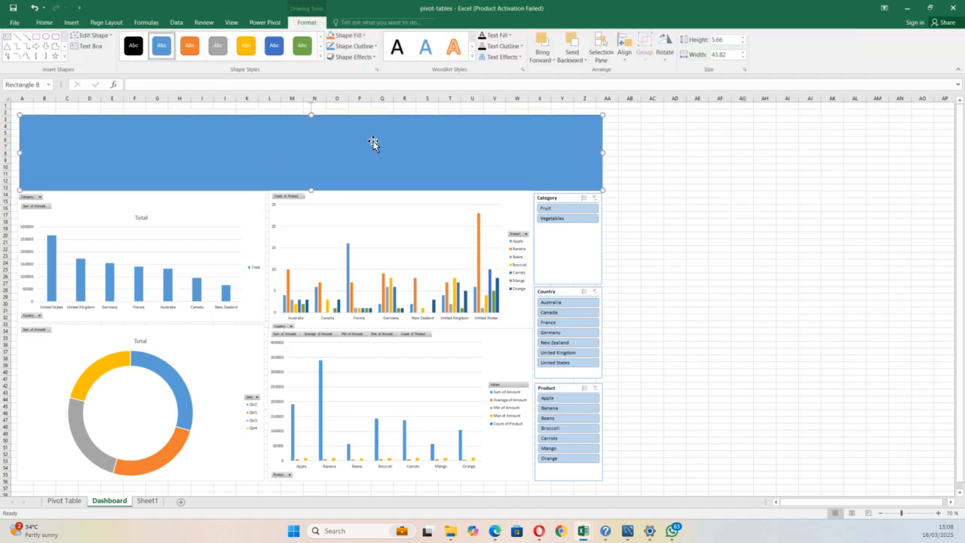
pyautogui.rightClick(191, 166)
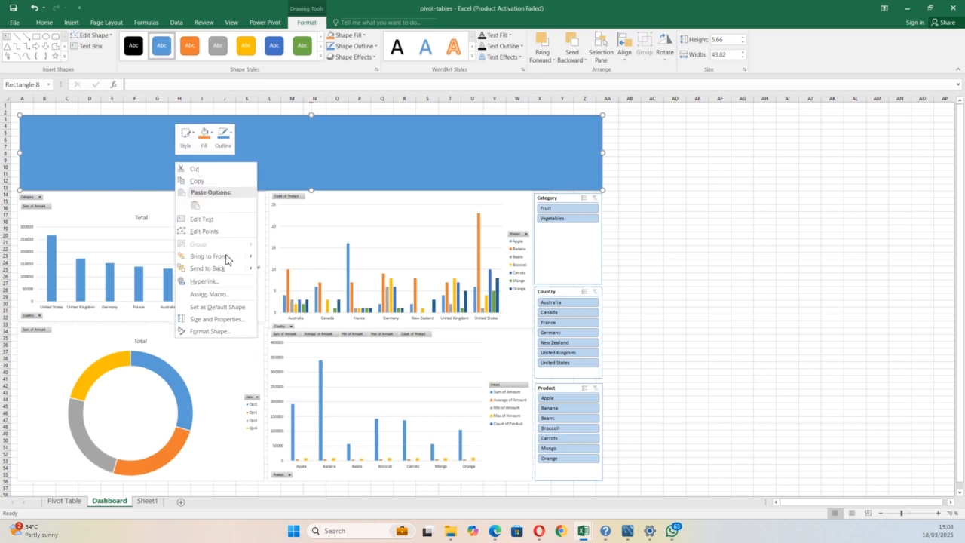
pyautogui.click(219, 223)
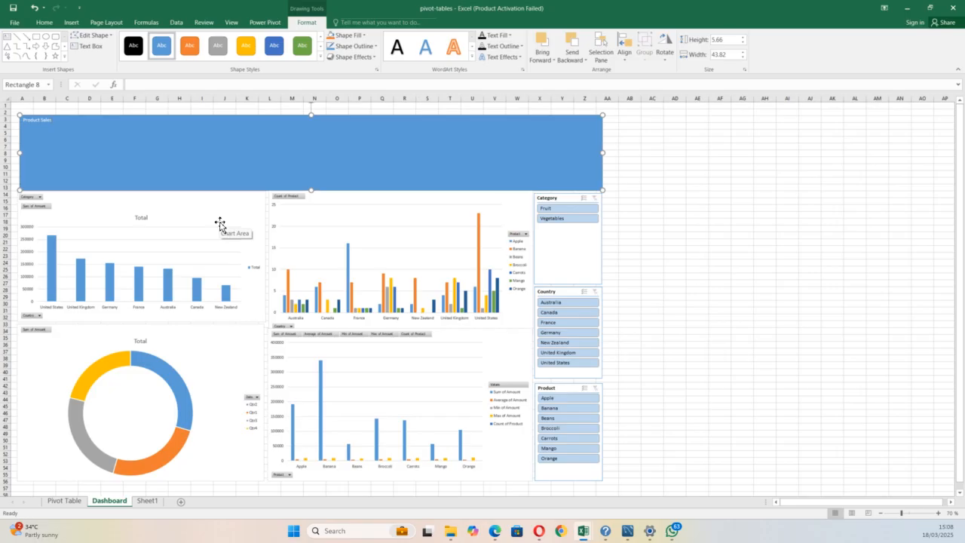
# Enlarge the banner's Product Sales text to font size 138
pyautogui.hotkey('ctrl', 'a')
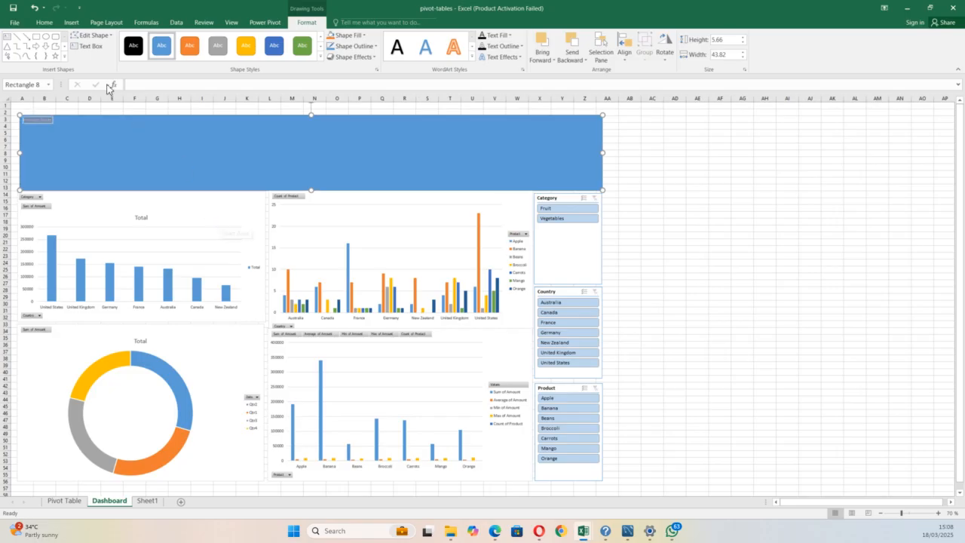
pyautogui.click(43, 23)
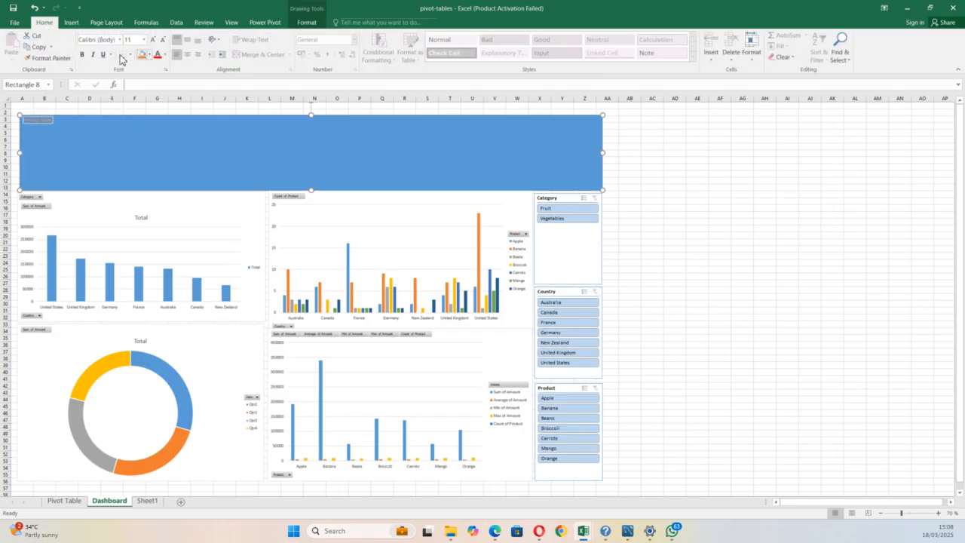
pyautogui.click(152, 39)
pyautogui.click(143, 41)
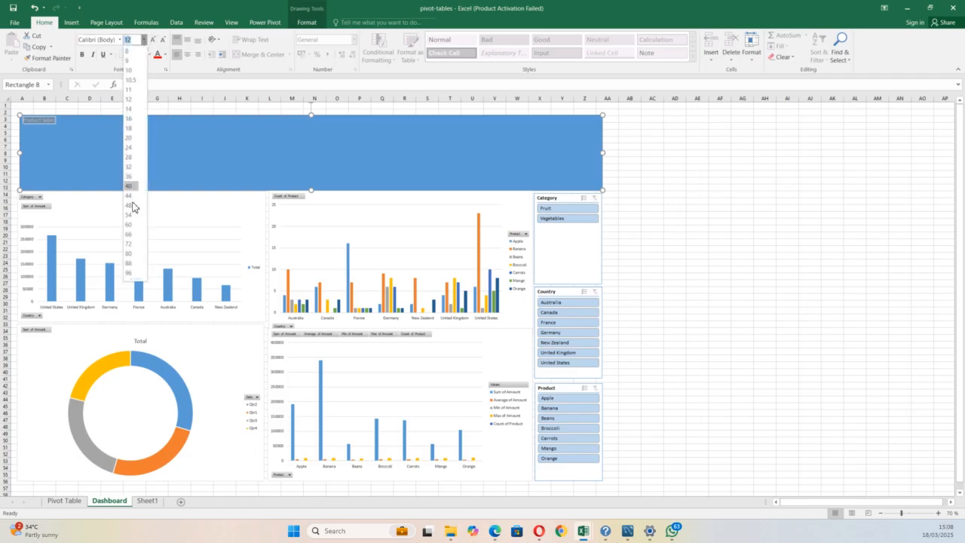
pyautogui.click(130, 263)
pyautogui.click(154, 40)
pyautogui.click(153, 39)
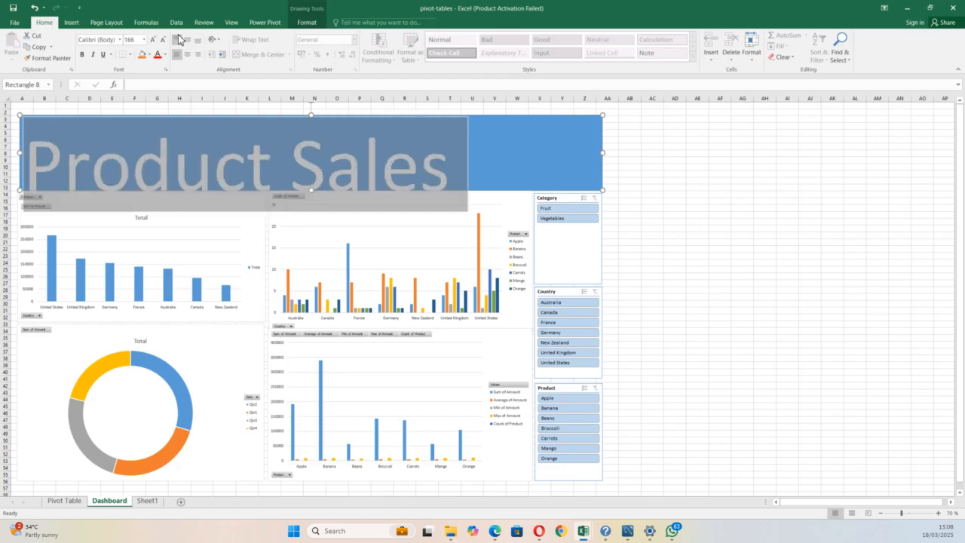
pyautogui.click(162, 39)
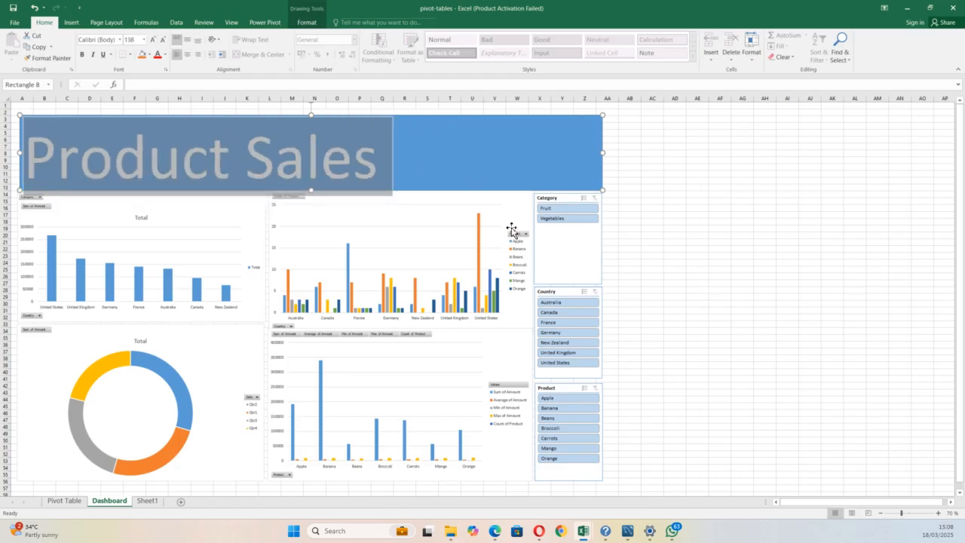
pyautogui.click(678, 255)
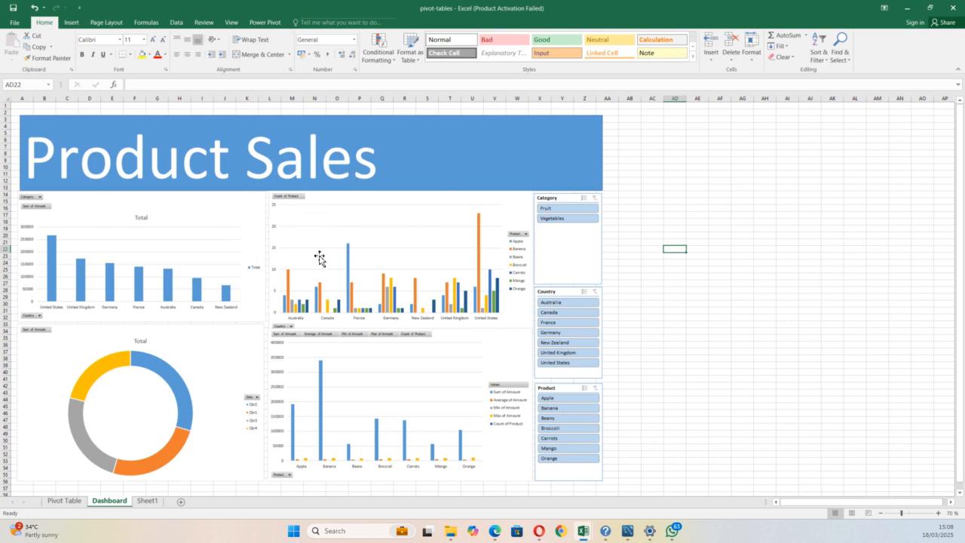
pyautogui.click(784, 235)
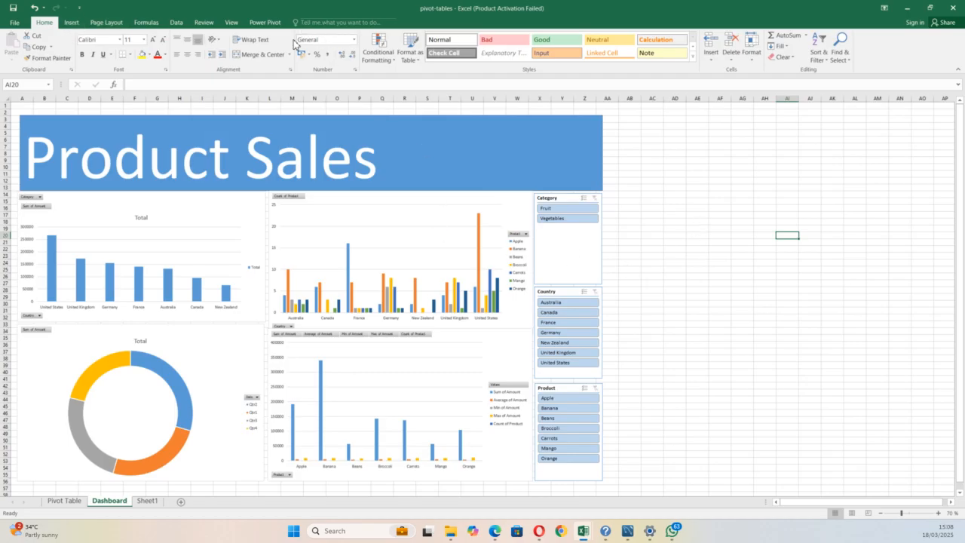
# Hide the gridlines on the Dashboard sheet
pyautogui.click(231, 23)
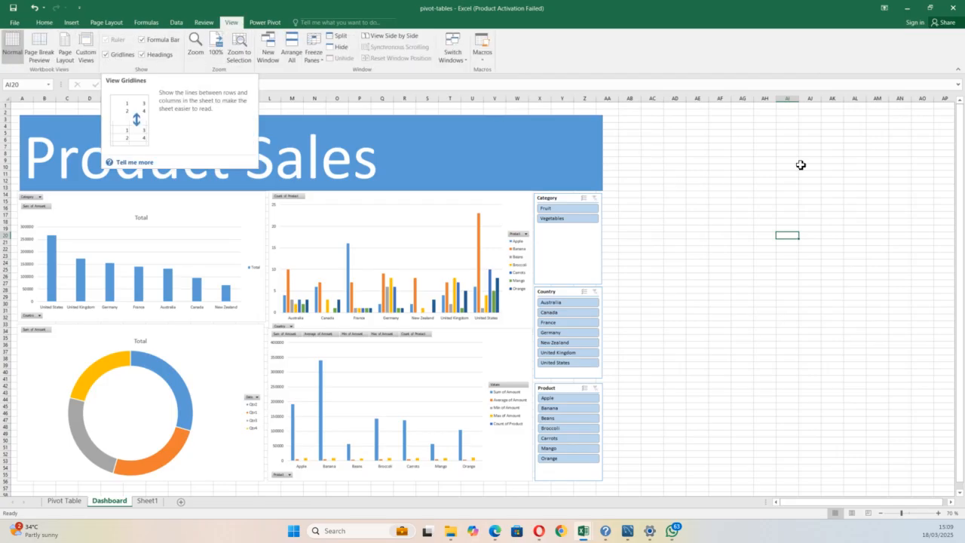
pyautogui.click(719, 298)
pyautogui.click(715, 401)
pyautogui.click(792, 263)
pyautogui.click(874, 215)
pyautogui.click(788, 187)
pyautogui.click(743, 252)
pyautogui.click(930, 310)
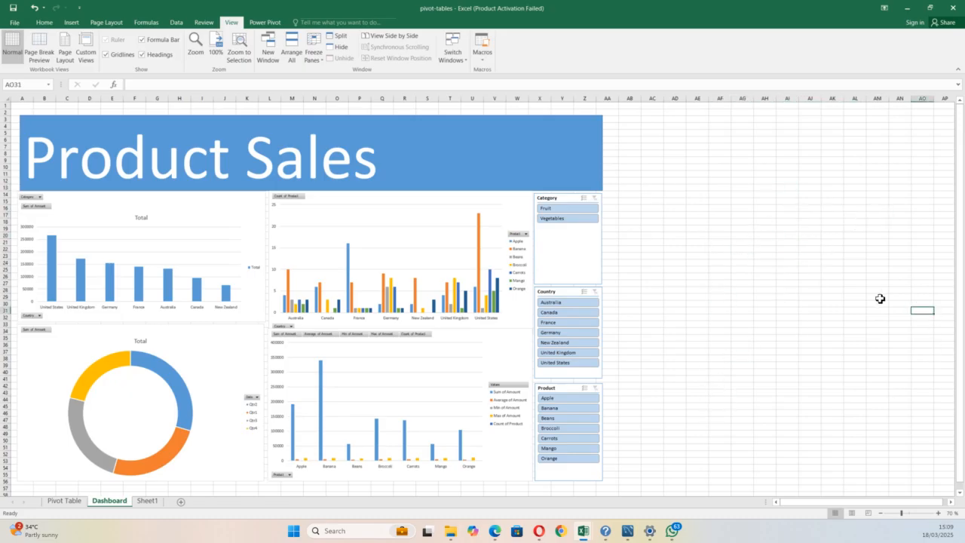
pyautogui.click(106, 58)
pyautogui.click(816, 270)
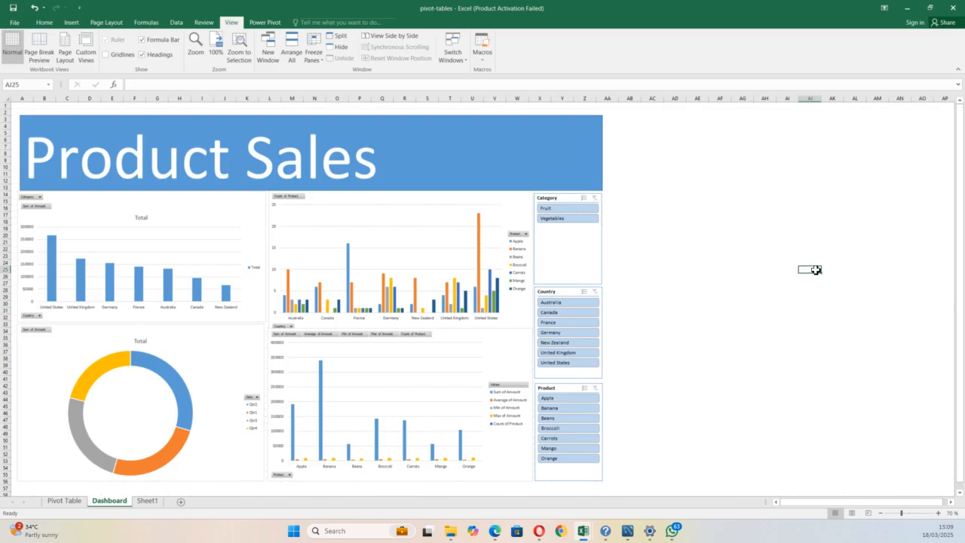
pyautogui.click(255, 227)
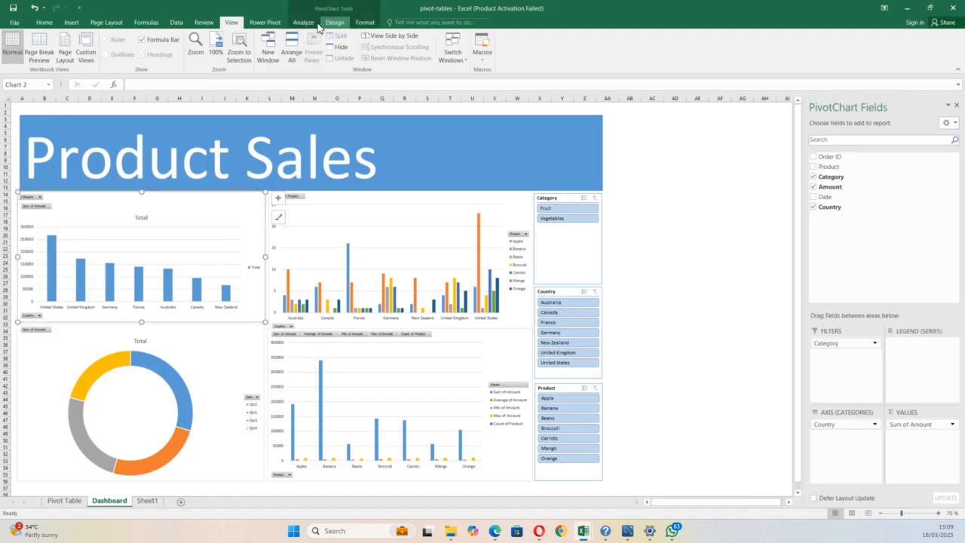
pyautogui.click(333, 23)
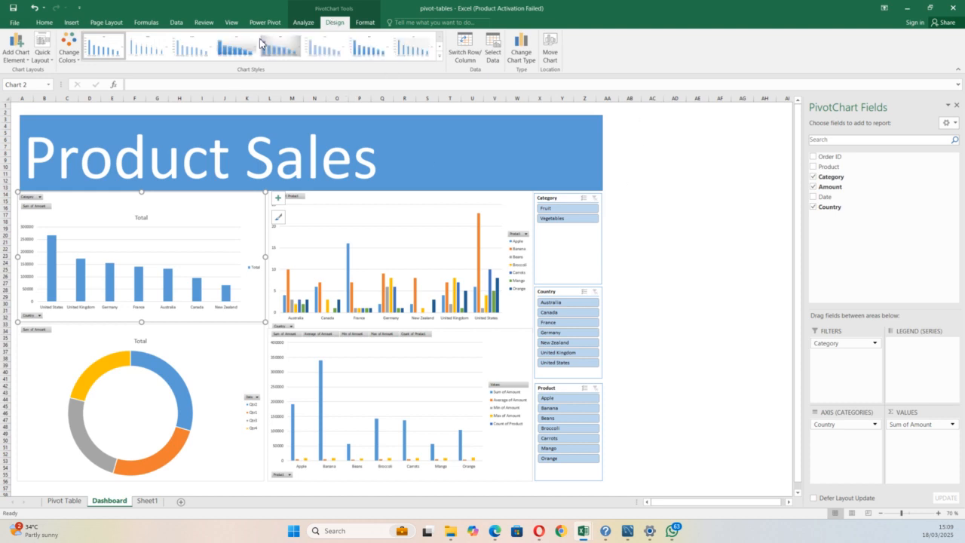
# Save the workbook in the Downloads folder as an Excel Workbook named pivot-tables dst
pyautogui.click(19, 24)
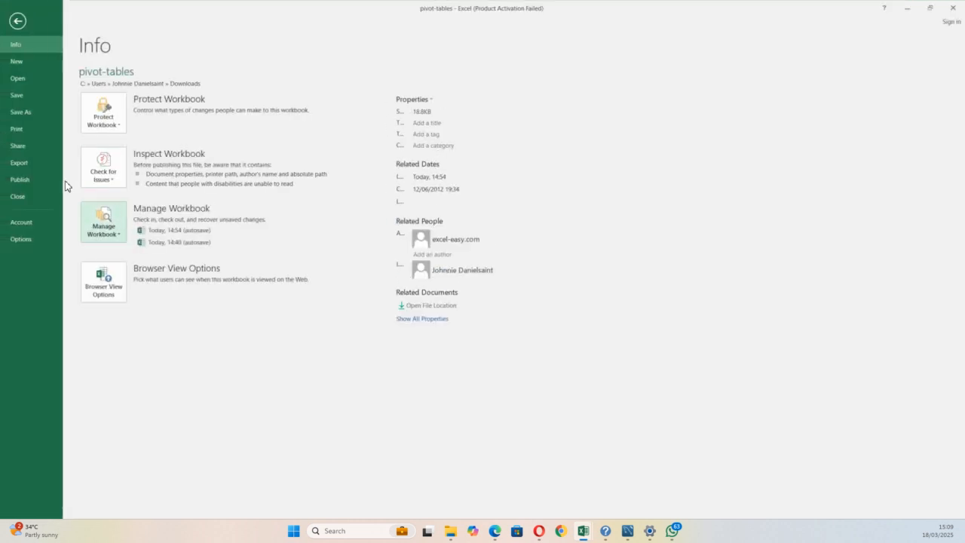
pyautogui.click(36, 115)
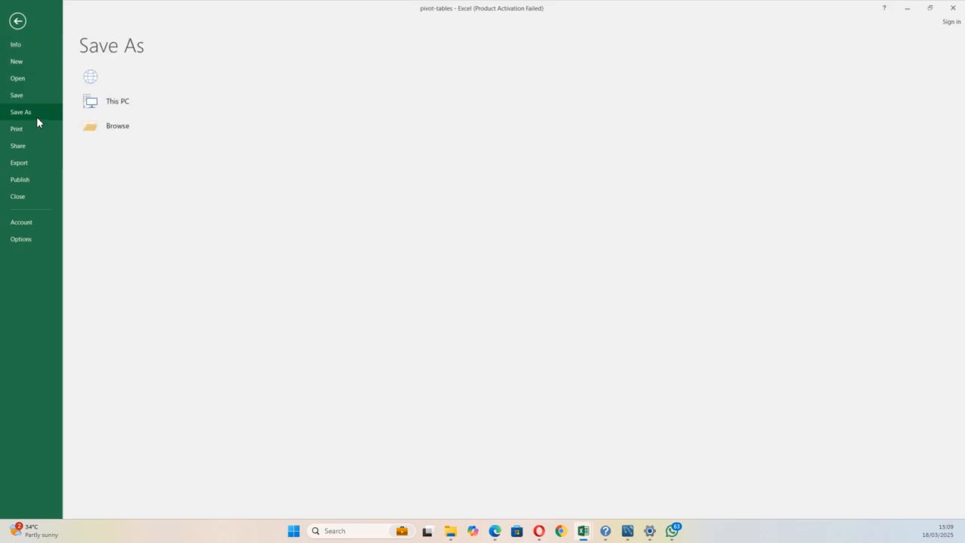
pyautogui.doubleClick(151, 108)
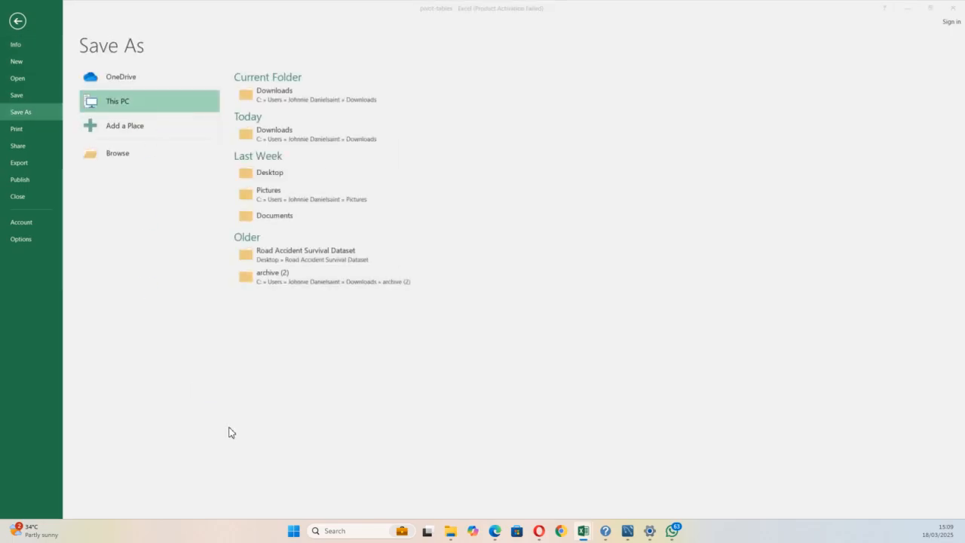
pyautogui.click(162, 171)
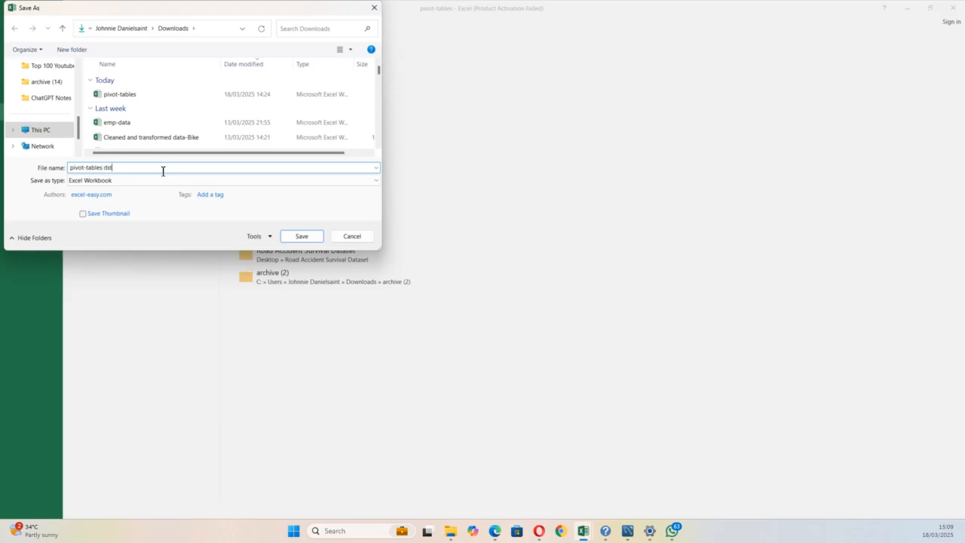
pyautogui.click(298, 236)
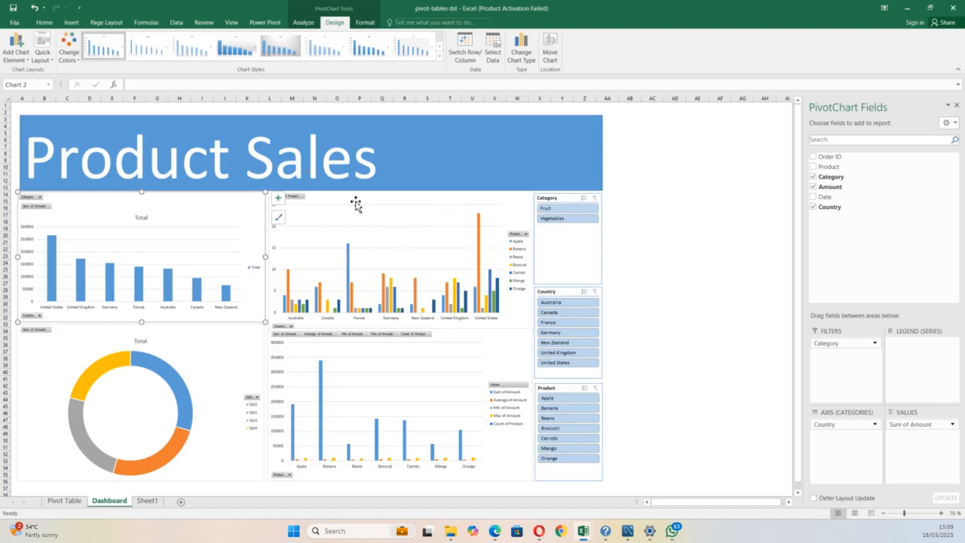
# Try axis titles on the column chart of amounts by country and remove them again
pyautogui.click(278, 198)
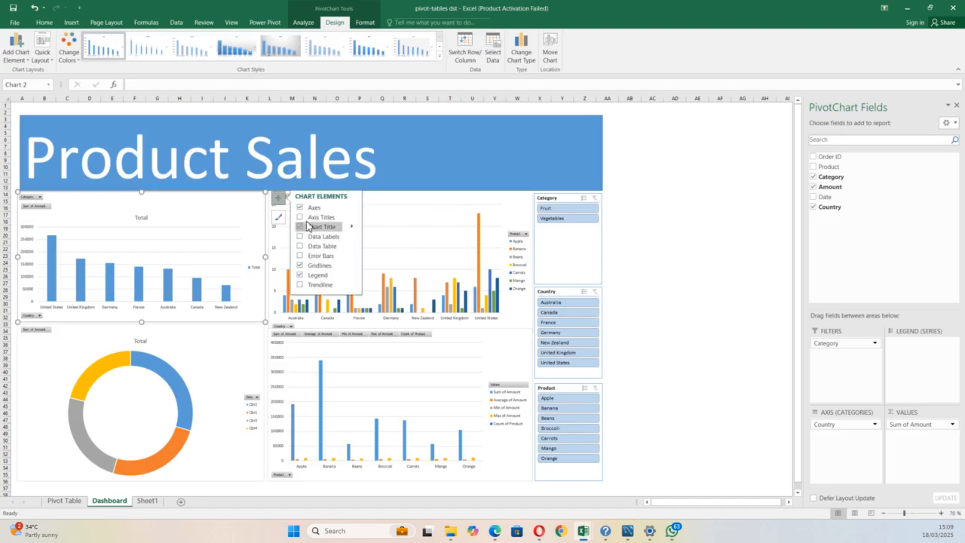
pyautogui.click(300, 218)
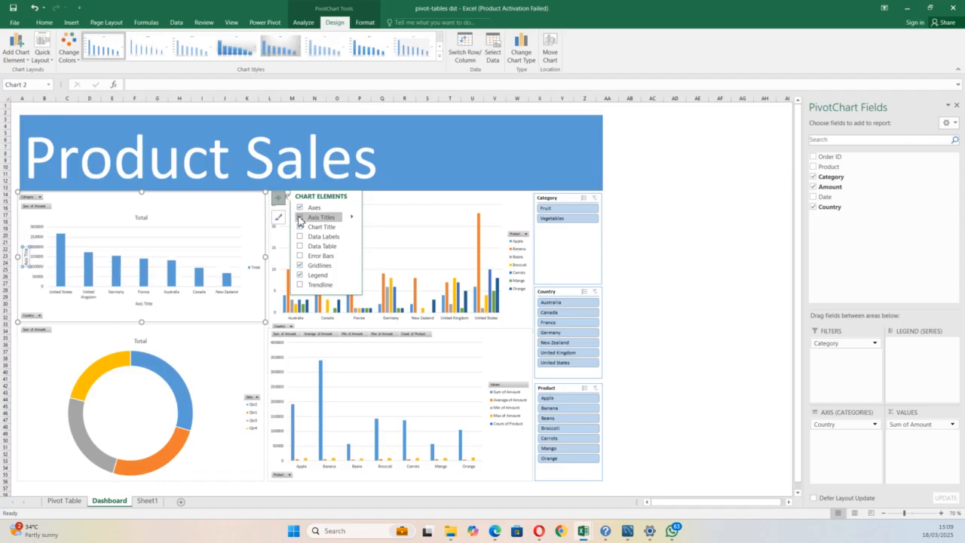
pyautogui.click(299, 217)
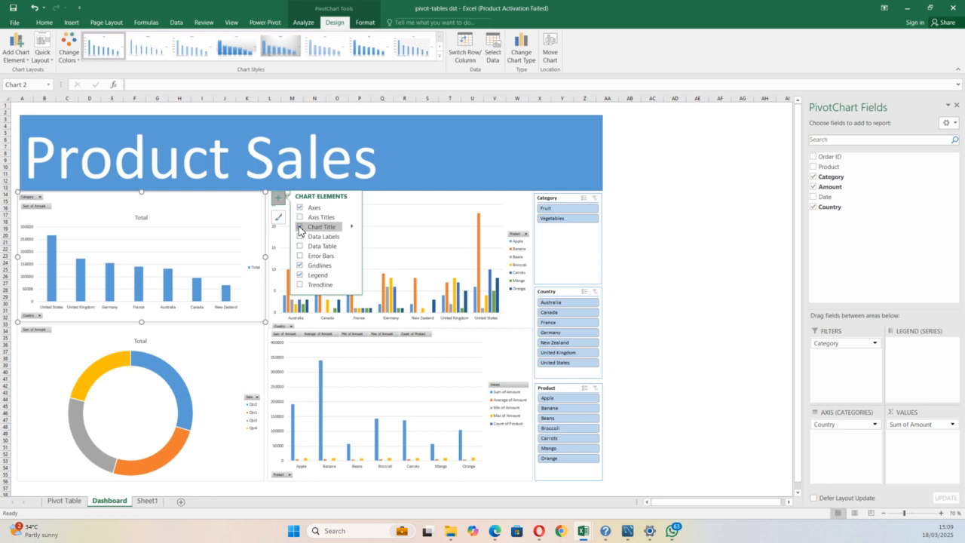
# Add chart titles to the clustered column chart of product counts by country and the column chart of amounts by product
pyautogui.click(300, 230)
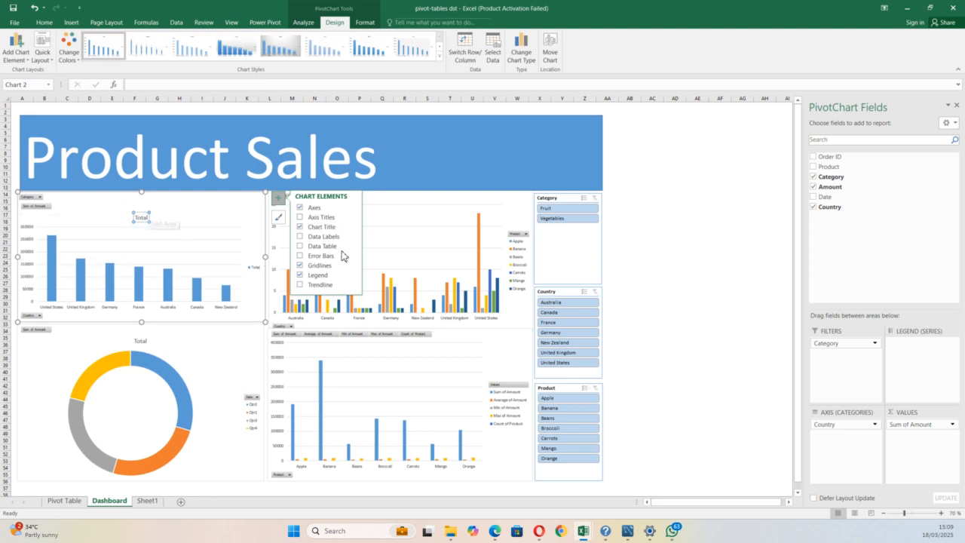
pyautogui.doubleClick(165, 351)
pyautogui.click(351, 215)
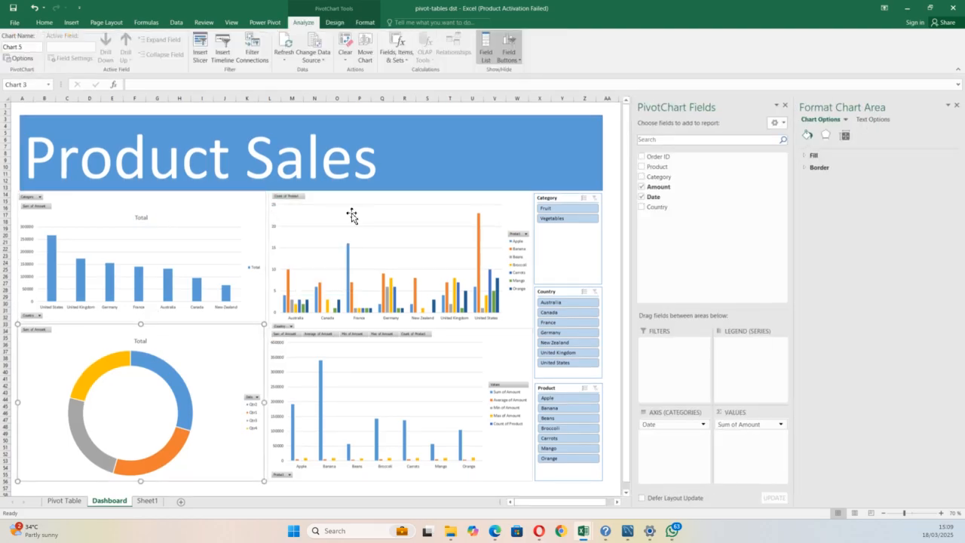
pyautogui.click(544, 199)
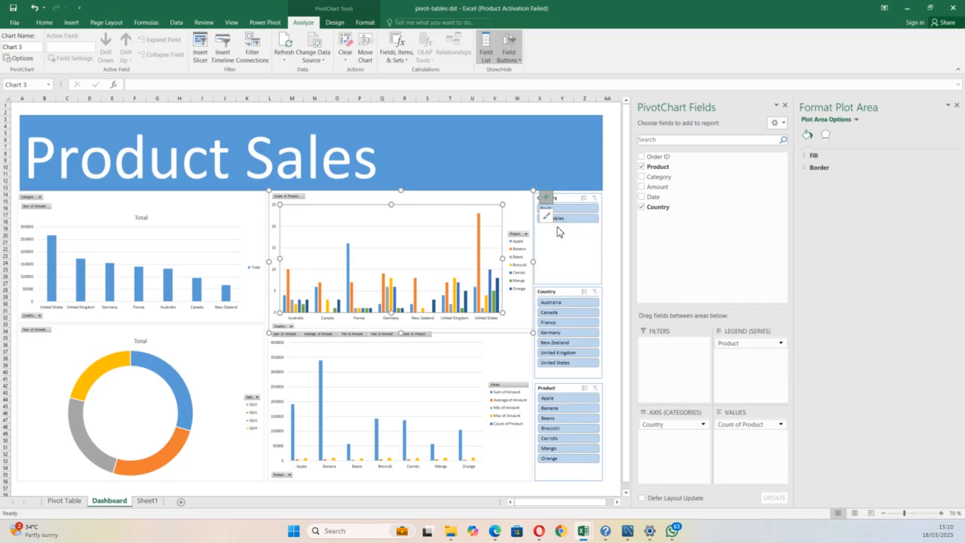
pyautogui.click(569, 226)
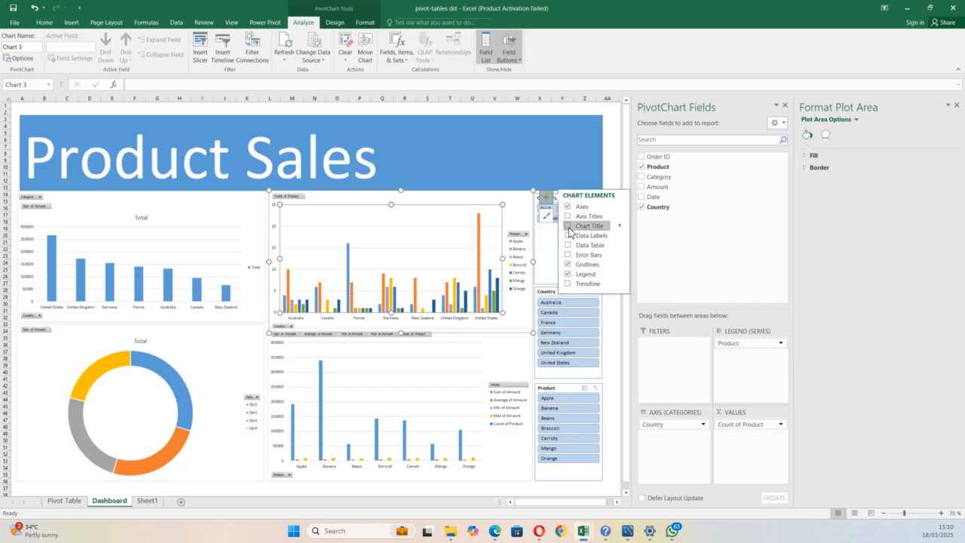
pyautogui.click(441, 349)
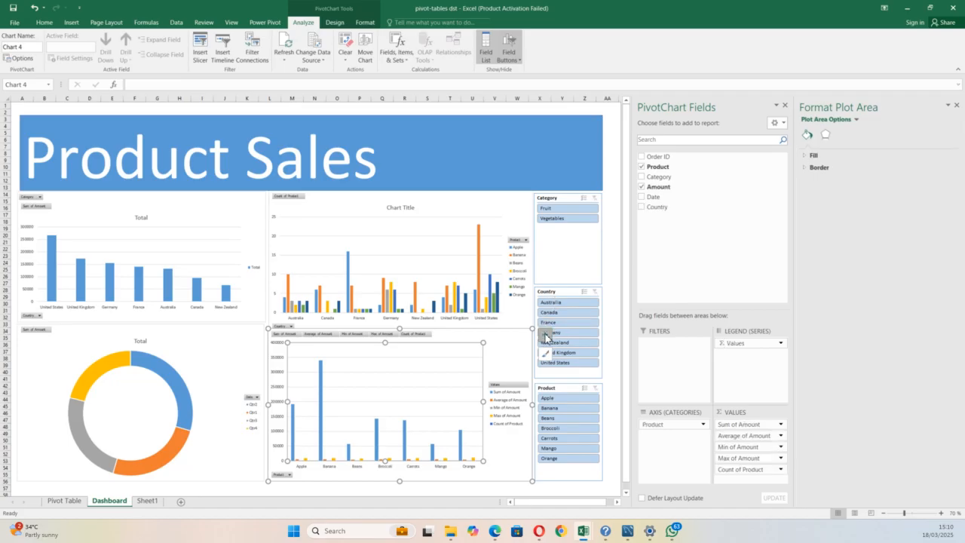
pyautogui.click(544, 334)
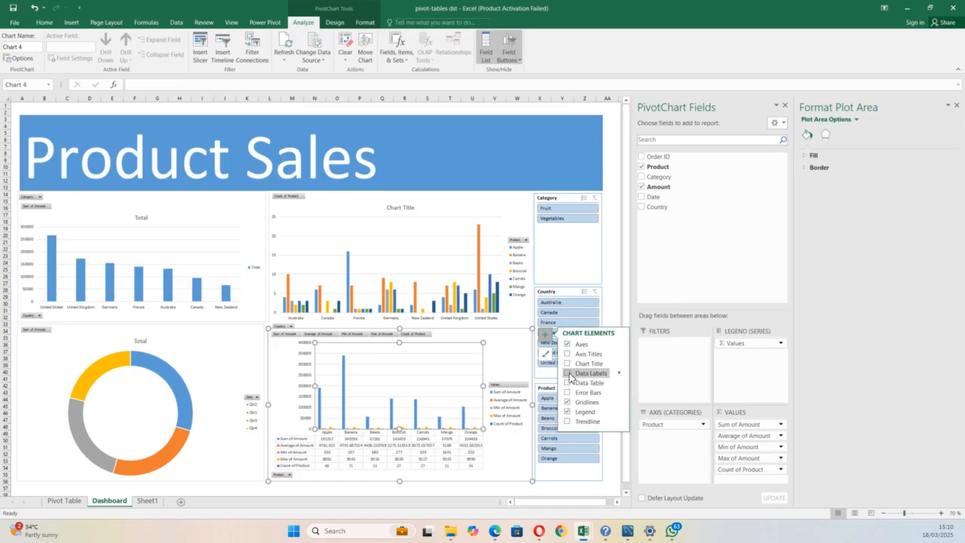
pyautogui.click(569, 365)
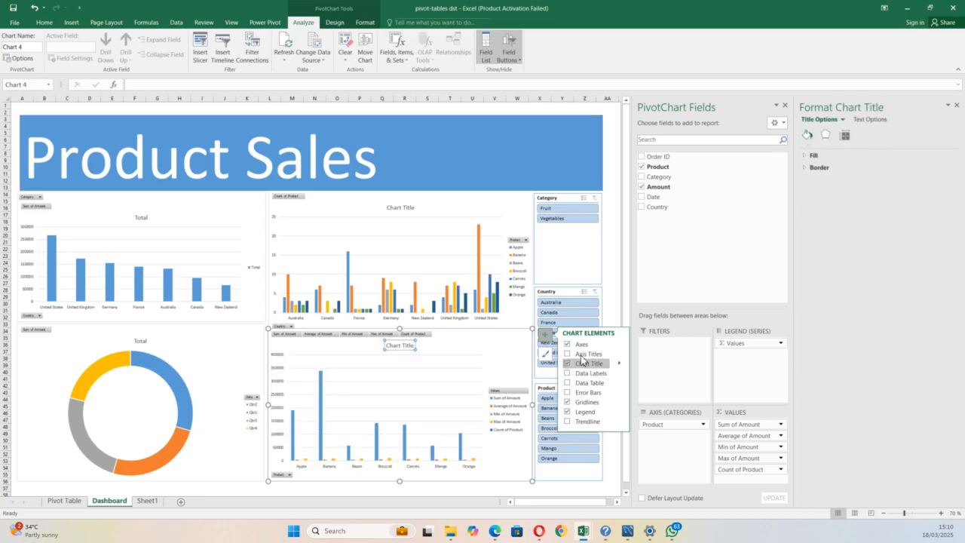
pyautogui.click(250, 209)
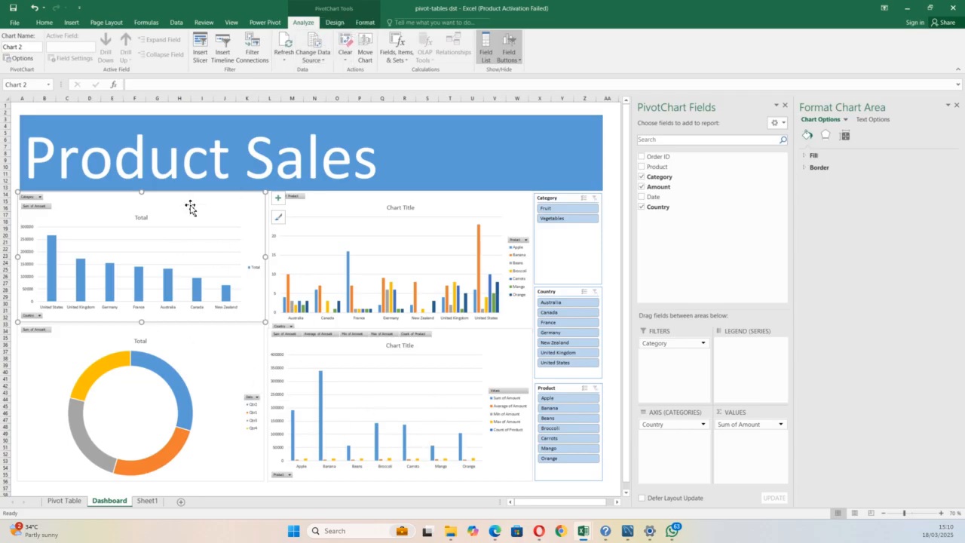
pyautogui.click(335, 23)
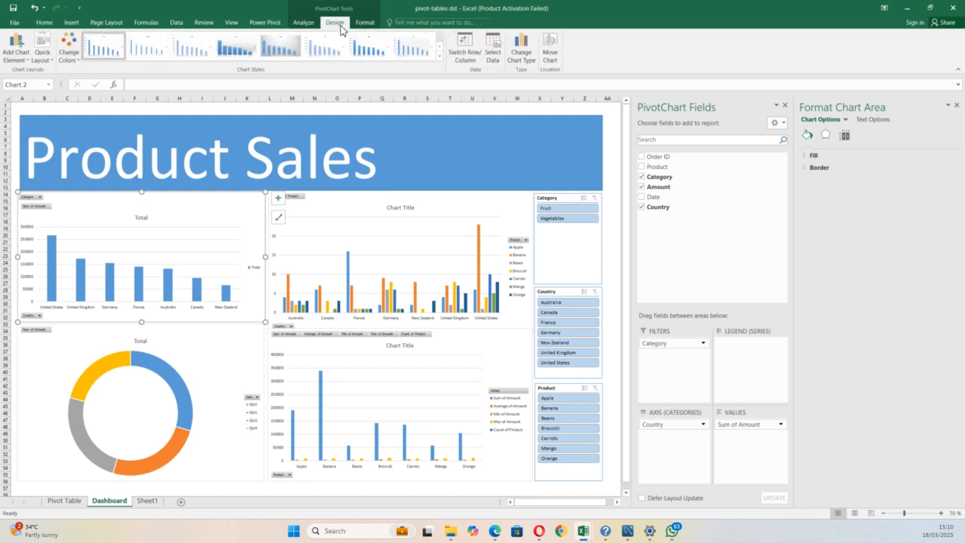
pyautogui.click(69, 51)
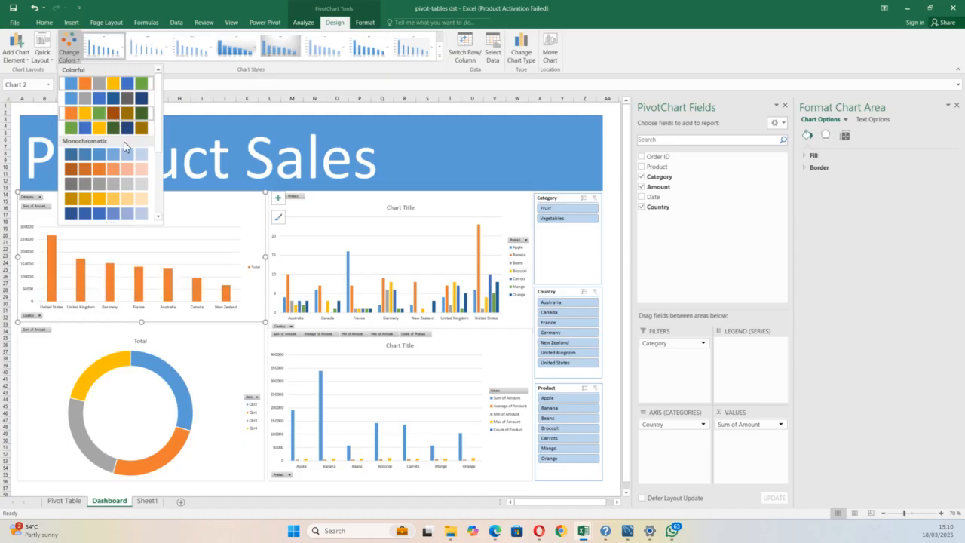
pyautogui.click(301, 122)
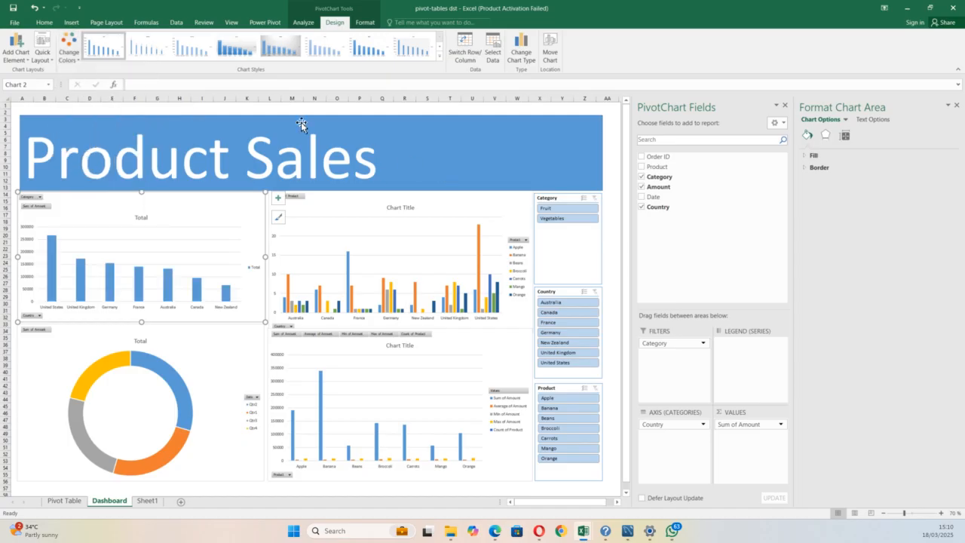
pyautogui.click(68, 52)
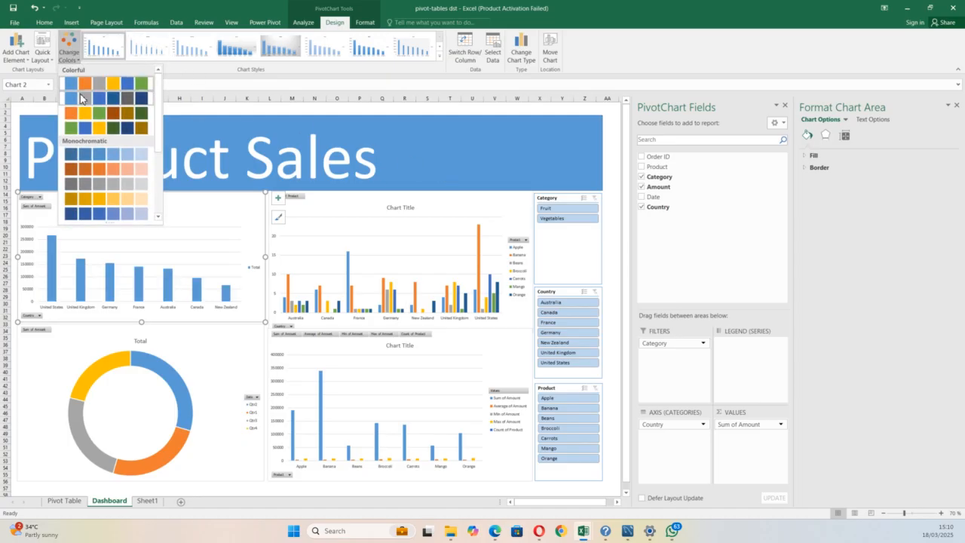
pyautogui.click(406, 154)
# Fill the Product Sales banner with the darkest shade of the green theme color
pyautogui.click(407, 155)
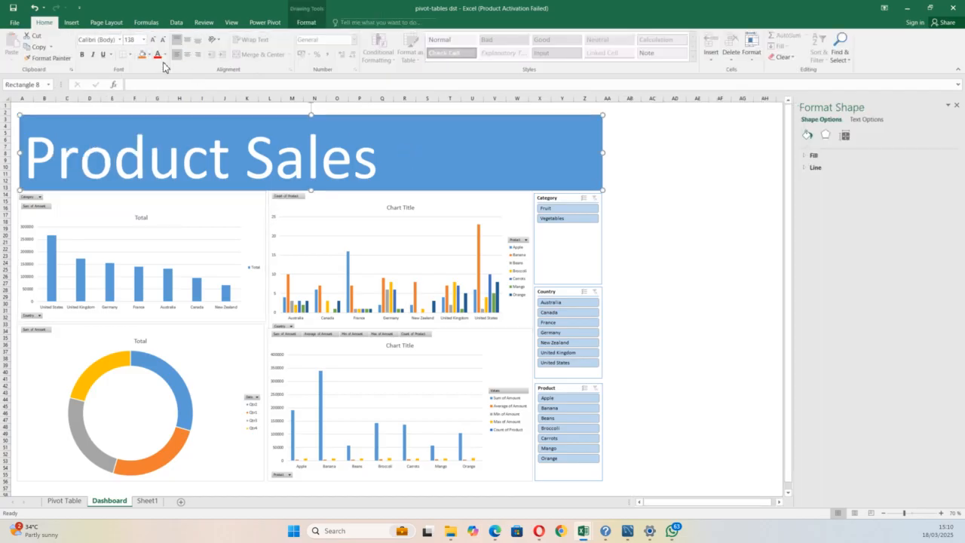
pyautogui.click(148, 55)
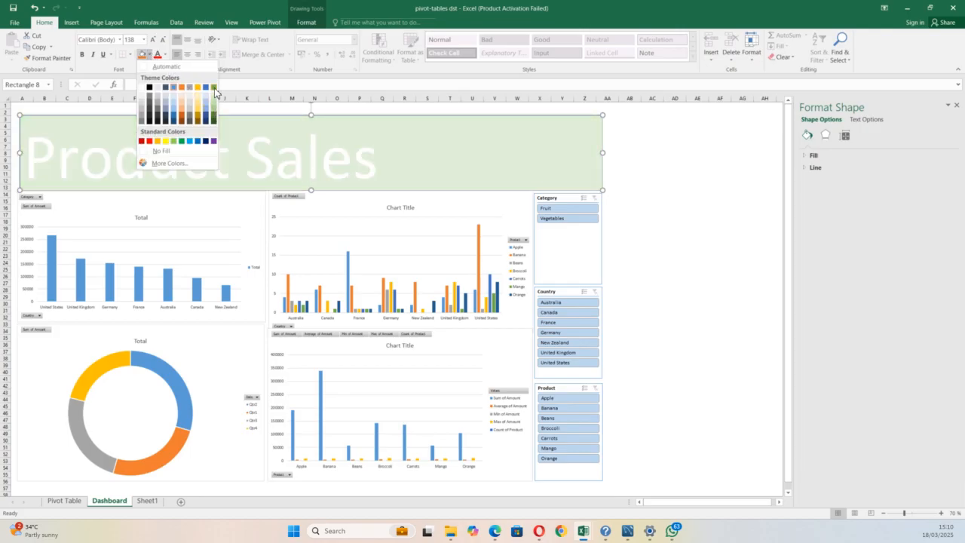
pyautogui.click(215, 119)
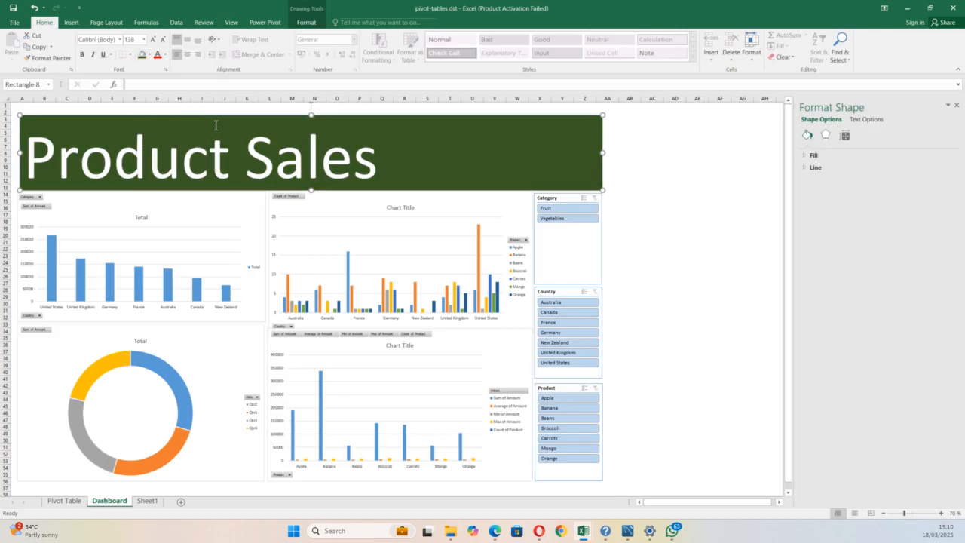
# Recolor the column chart of amounts by country with a monochromatic green palette and apply the fourth chart style
pyautogui.click(173, 220)
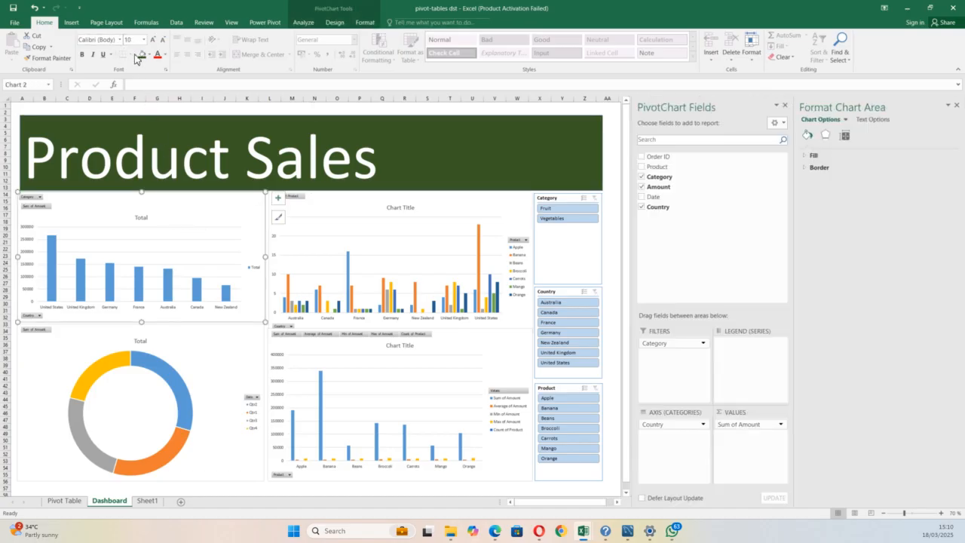
pyautogui.click(335, 22)
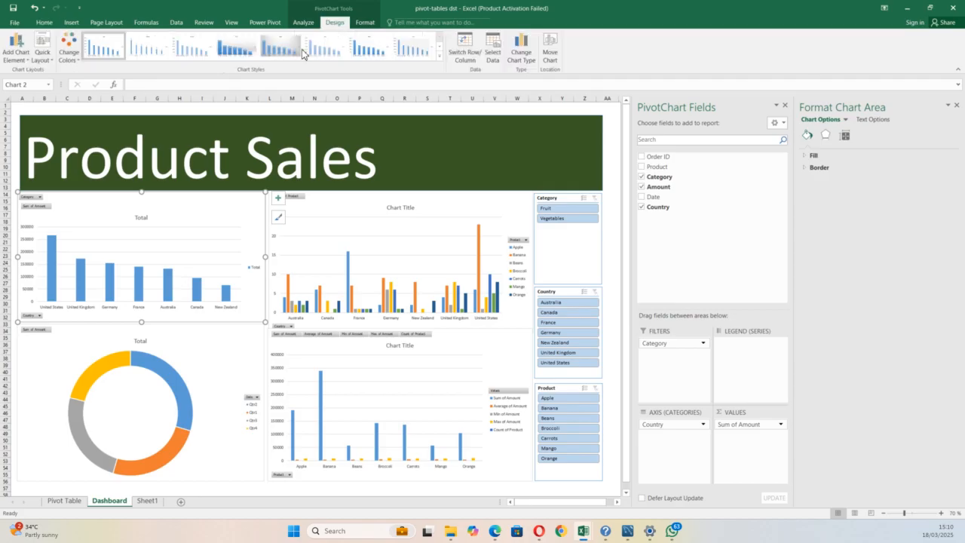
pyautogui.click(69, 51)
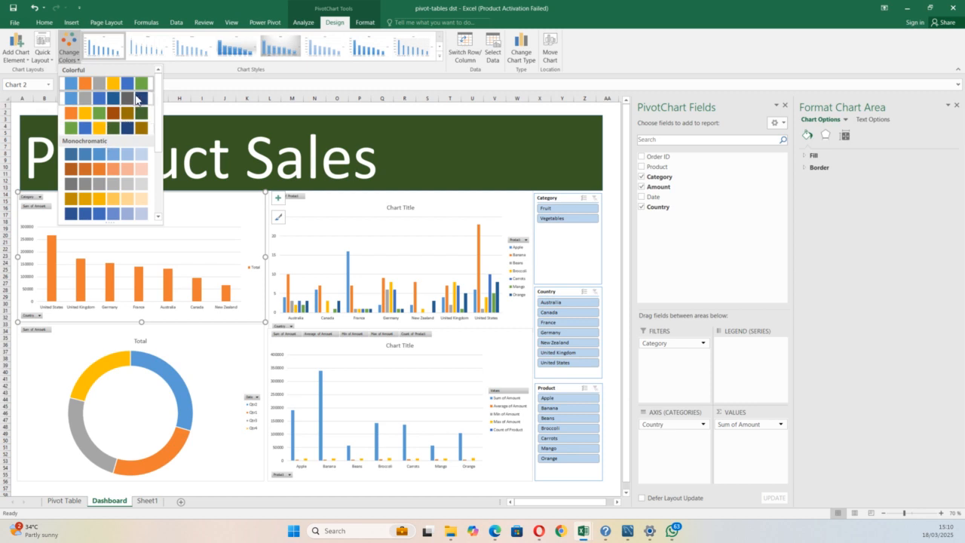
pyautogui.scroll(-3, 125, 119)
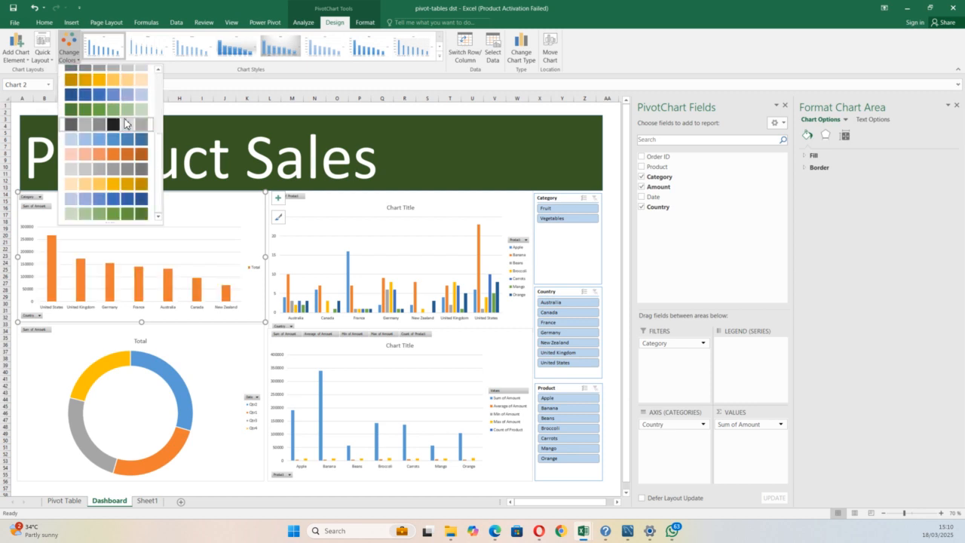
pyautogui.click(119, 218)
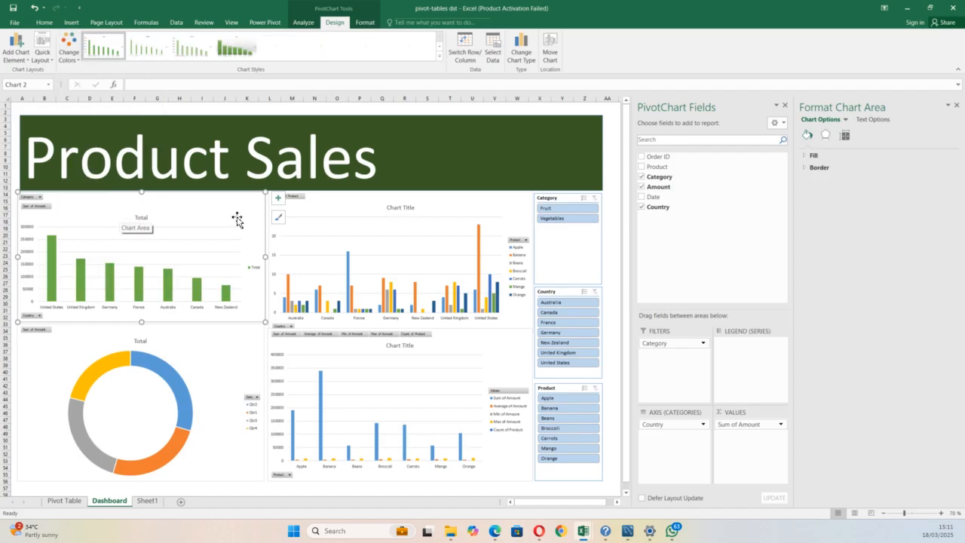
pyautogui.click(244, 49)
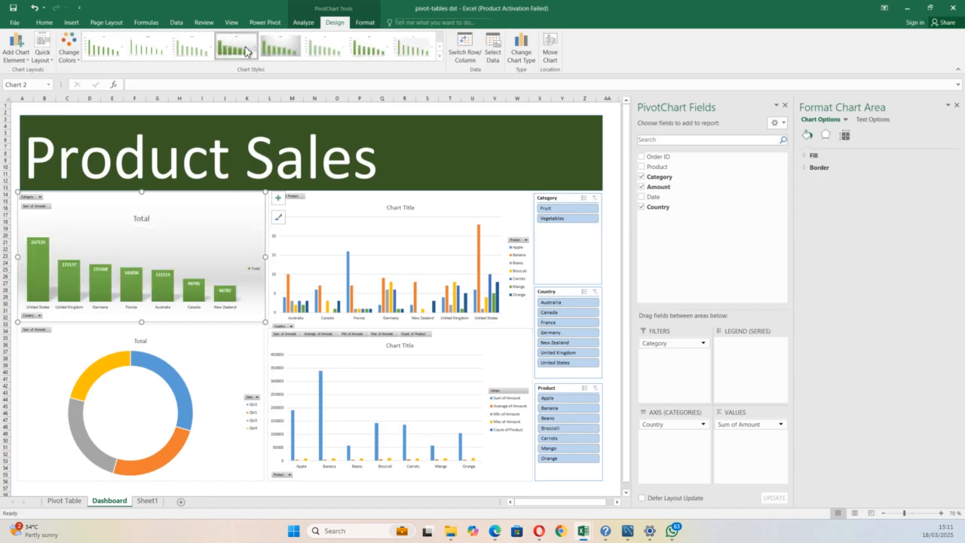
# Open the color palettes for the clustered column chart of product counts by country
pyautogui.click(352, 211)
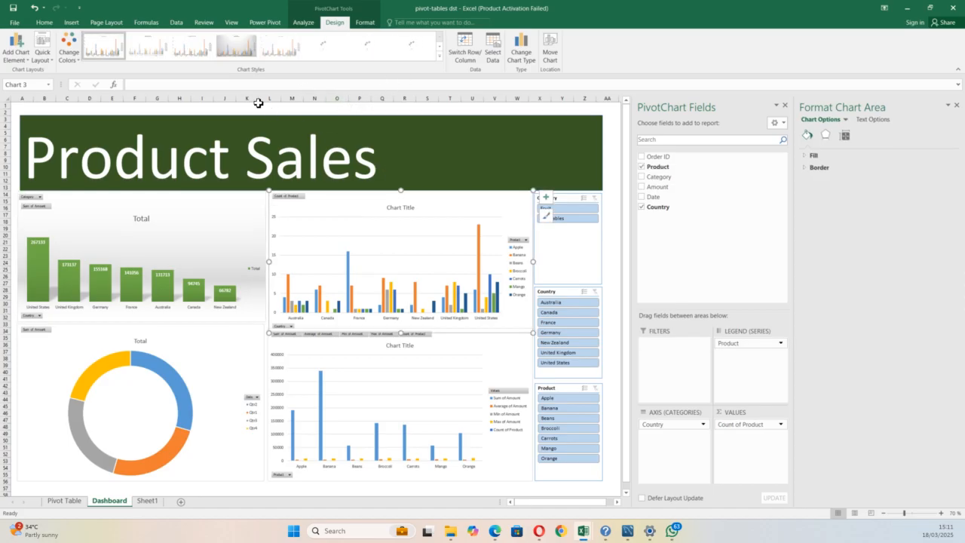
pyautogui.click(77, 54)
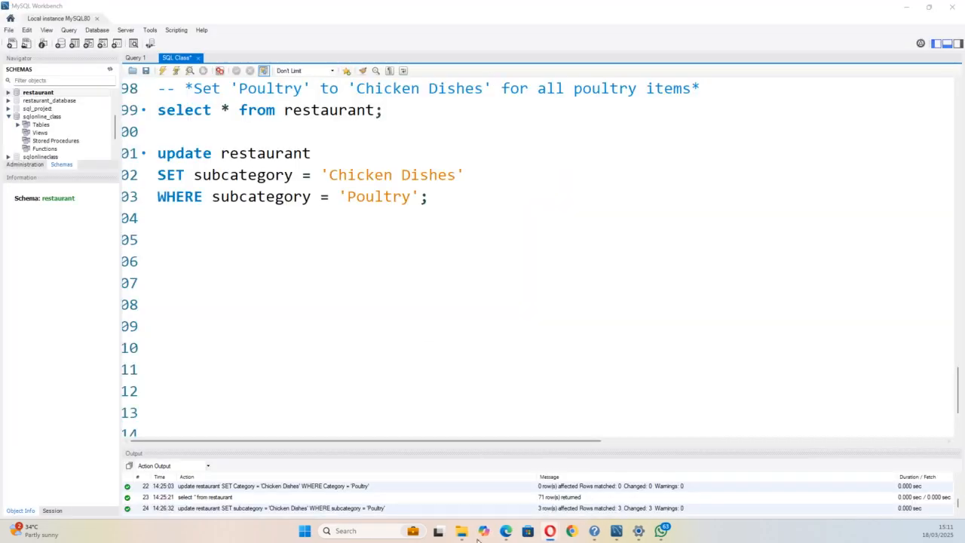
# Relaunch Excel, reopen the recent workbook pivot-tables dst and bring its Dashboard sheet to the front
pyautogui.moveTo(461, 531)
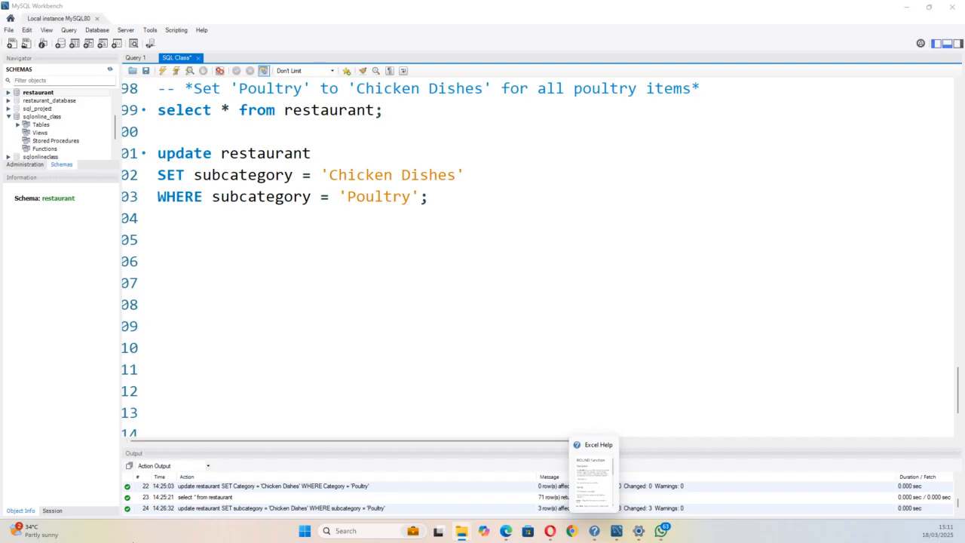
pyautogui.click(343, 530)
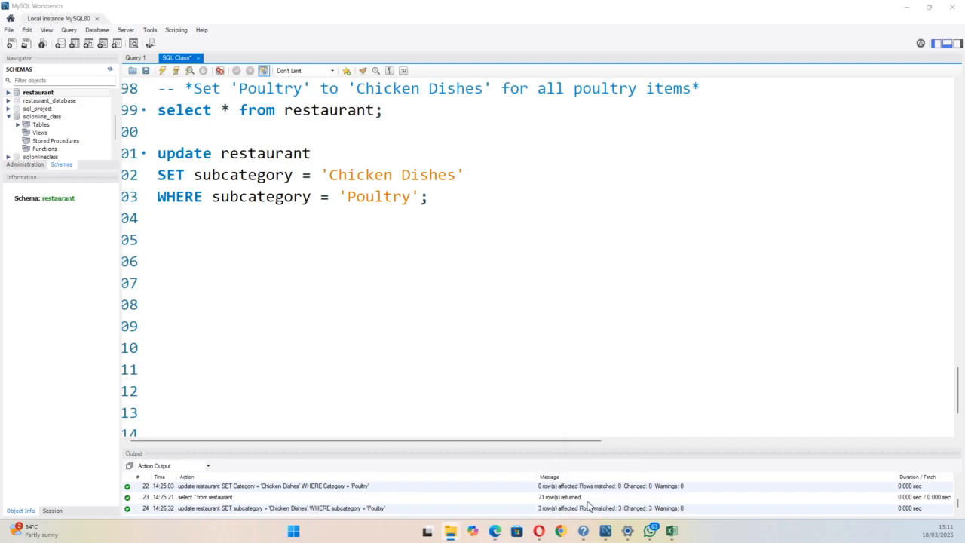
pyautogui.click(19, 376)
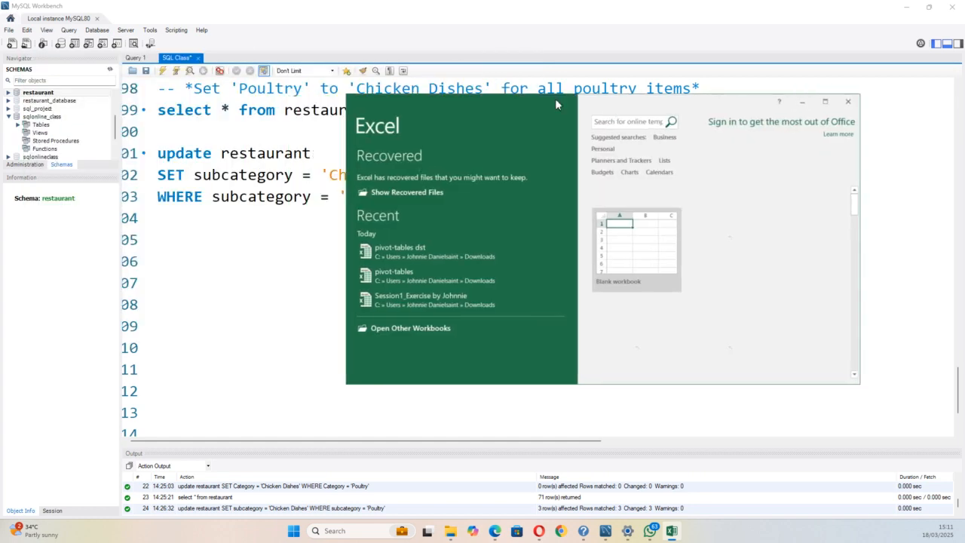
pyautogui.click(715, 90)
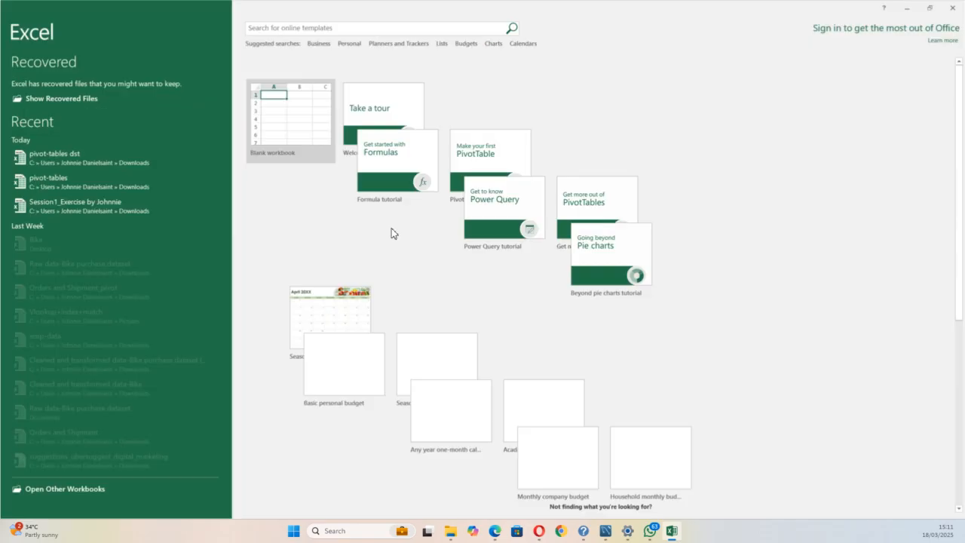
pyautogui.click(64, 155)
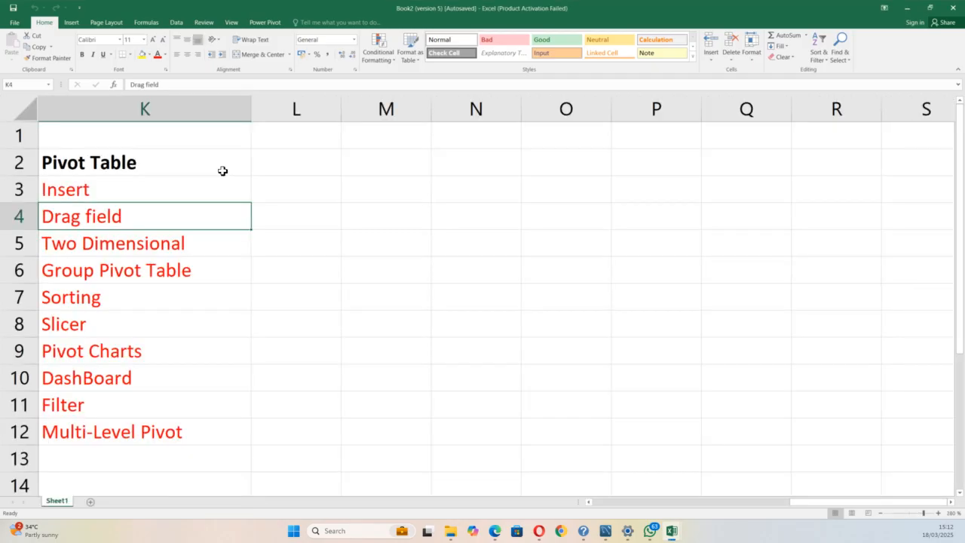
pyautogui.moveTo(675, 533)
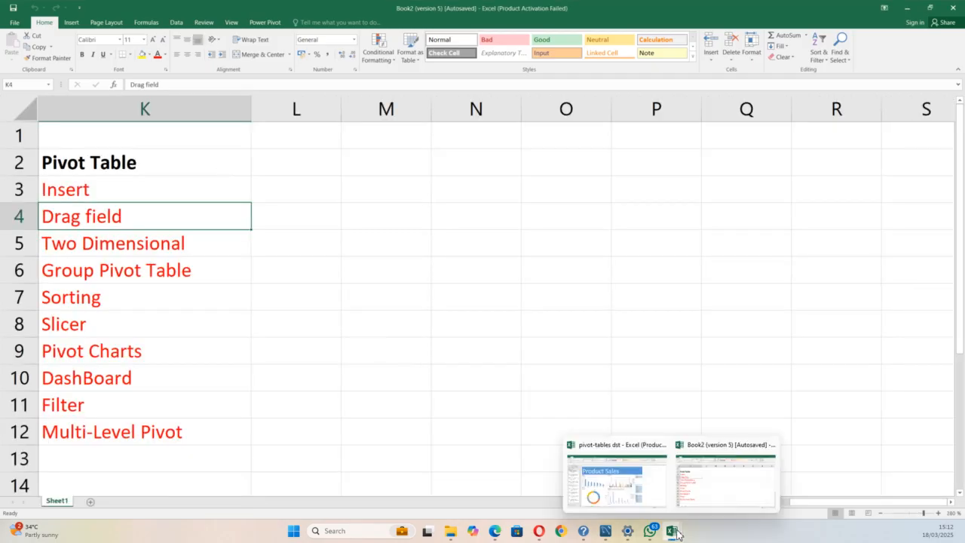
pyautogui.click(614, 486)
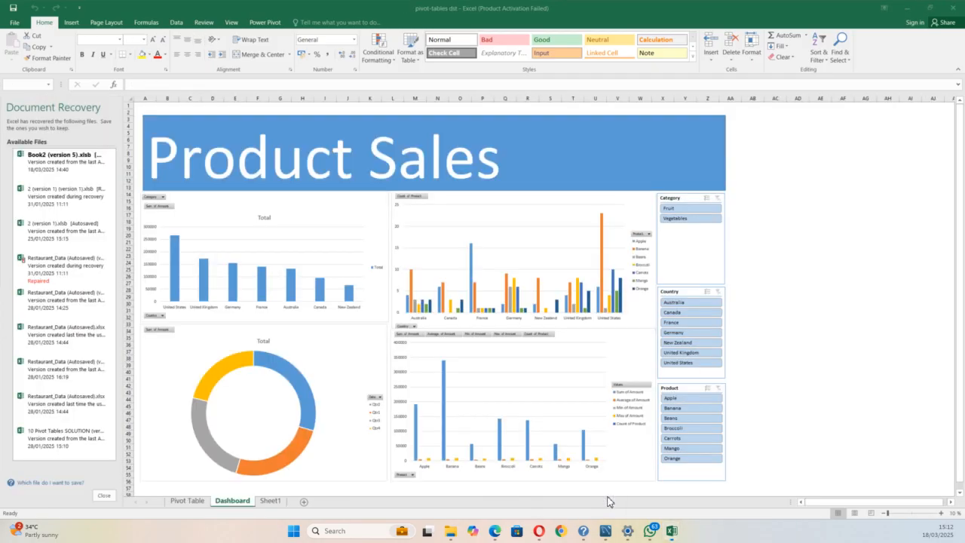
# Fill the Product Sales banner in the reopened workbook with the darkest green theme shade
pyautogui.click(509, 161)
pyautogui.click(139, 55)
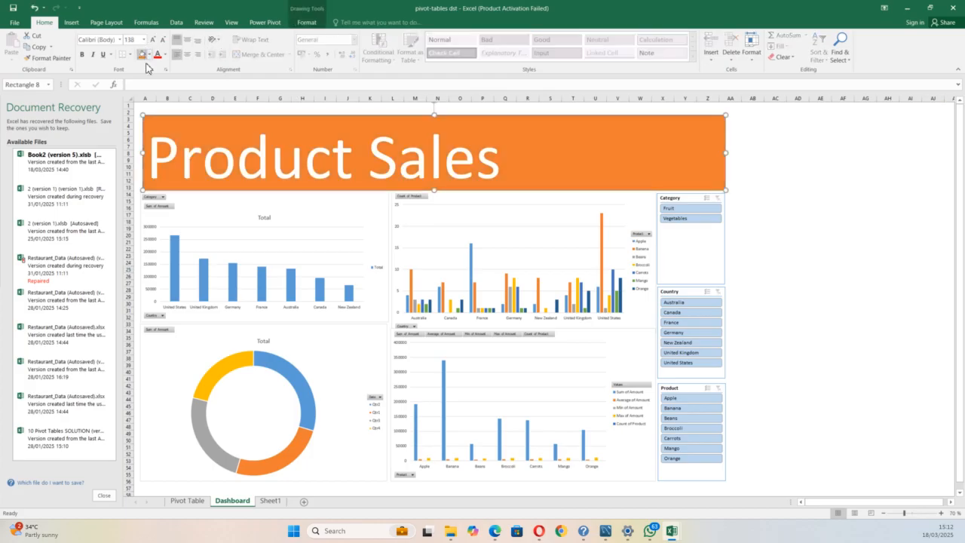
pyautogui.click(147, 55)
pyautogui.click(217, 119)
# Fill the backgrounds of the amounts-by-country chart and the product-counts-by-country chart with the banner's dark green
pyautogui.click(224, 203)
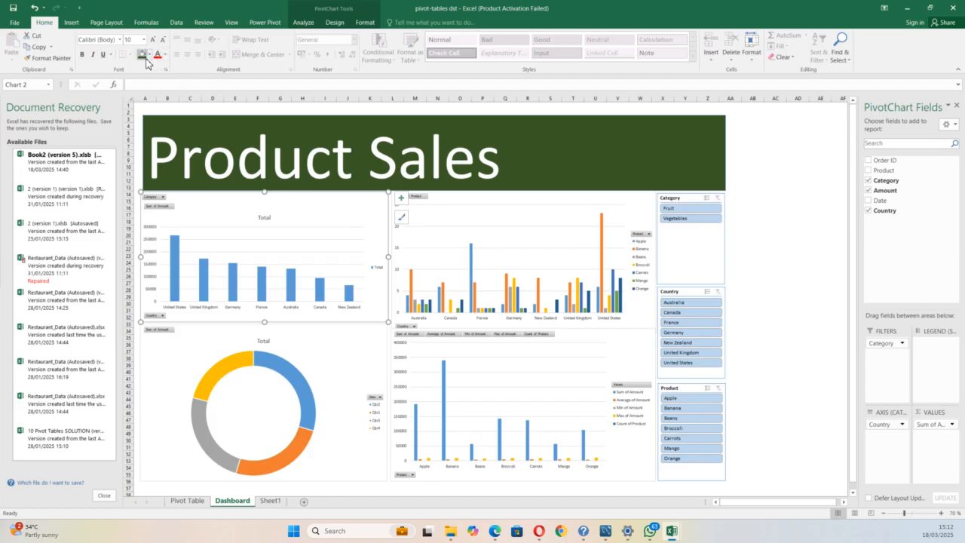
pyautogui.click(437, 205)
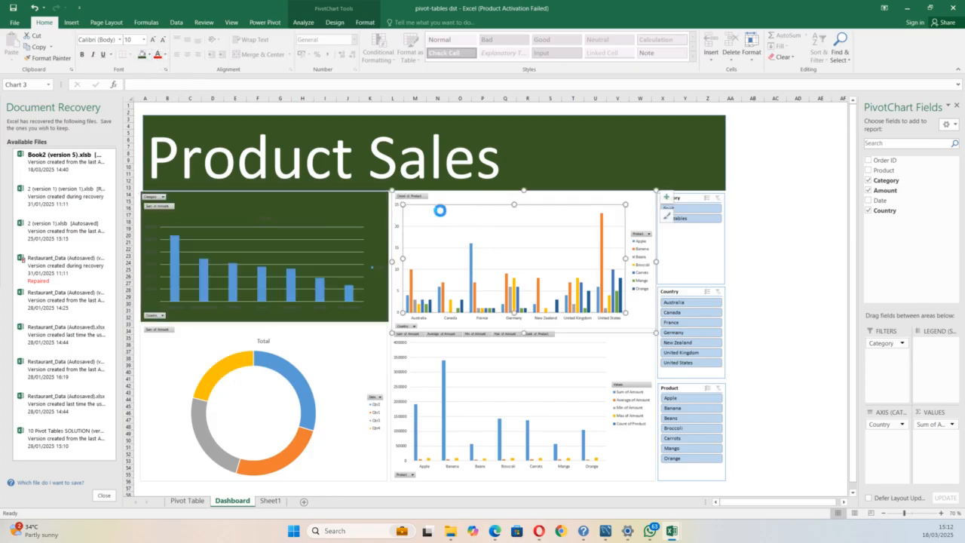
pyautogui.click(500, 194)
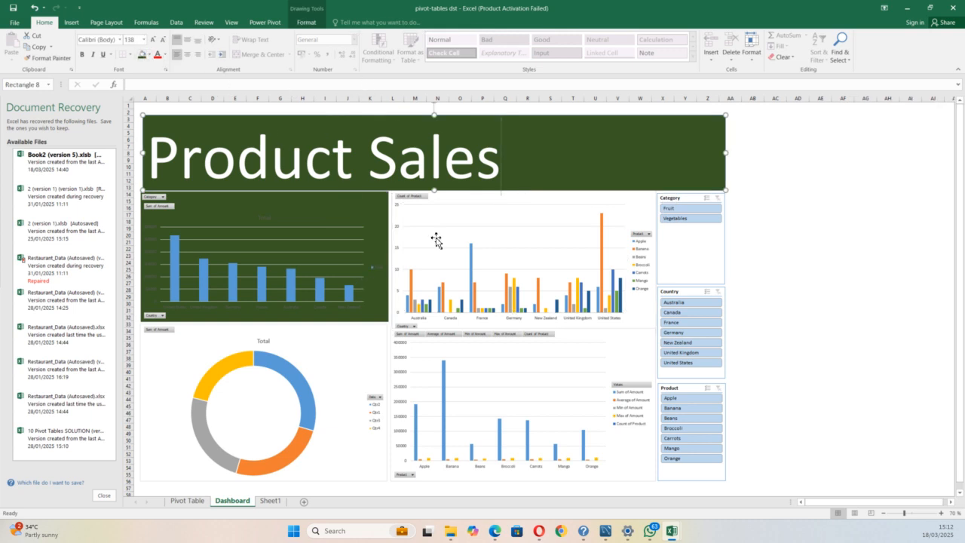
pyautogui.click(494, 202)
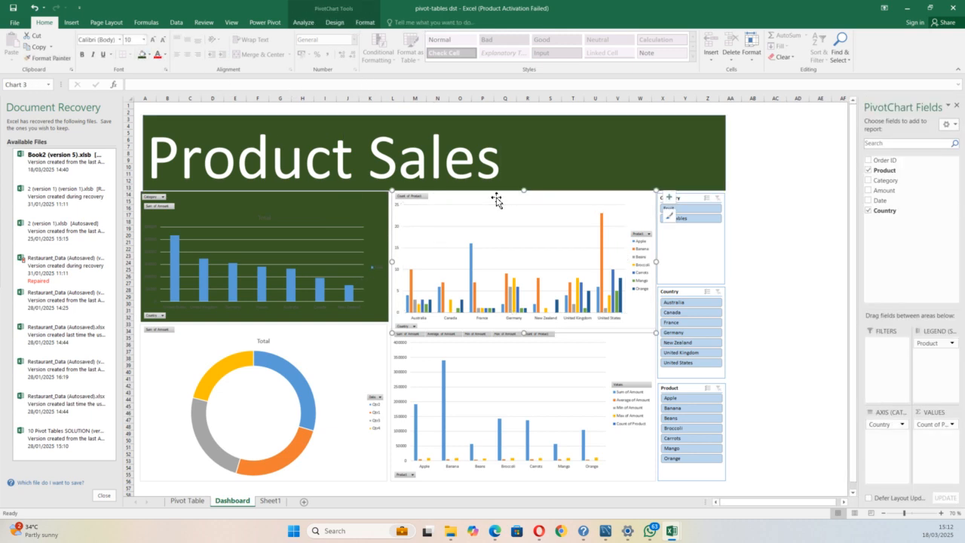
pyautogui.click(141, 54)
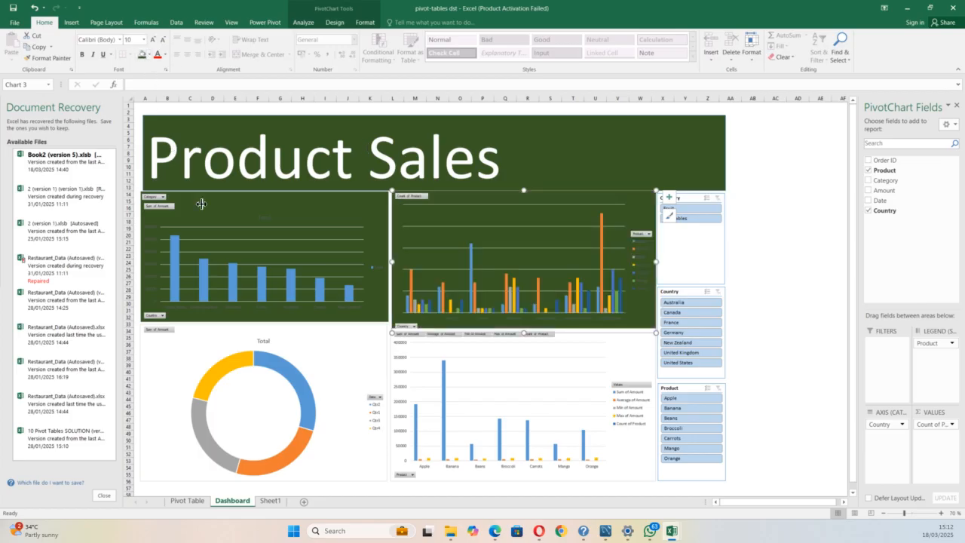
# Apply the same dark green fill to the doughnut chart and the chart summarizing amounts by product
pyautogui.click(323, 341)
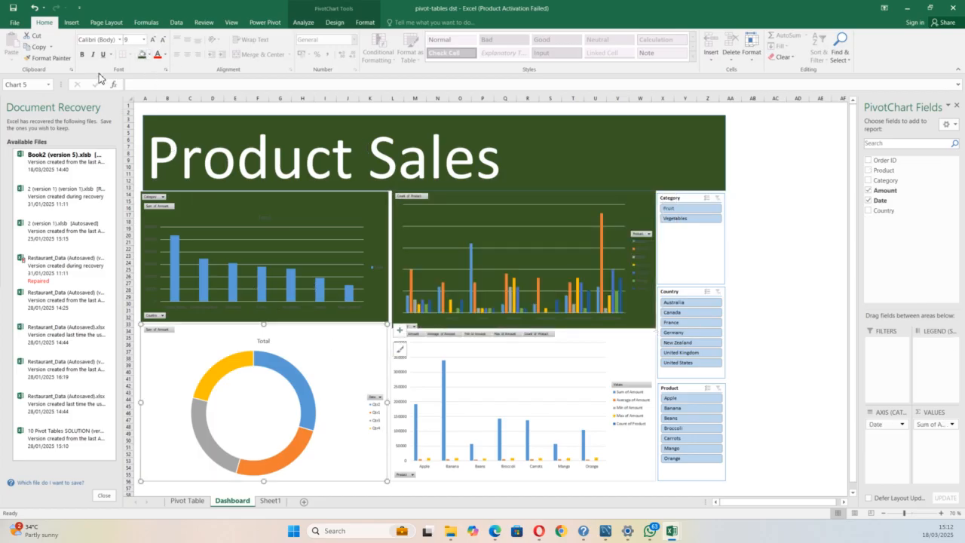
pyautogui.click(140, 54)
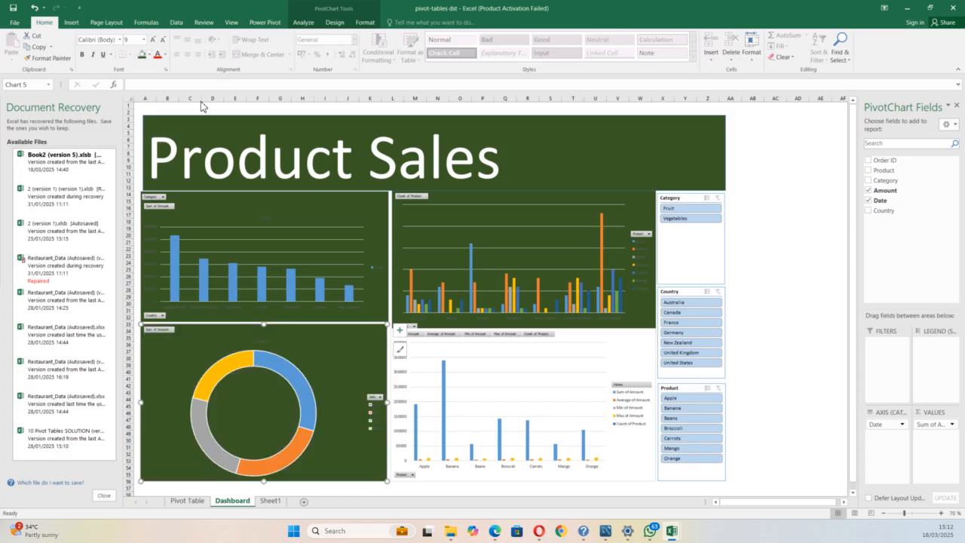
pyautogui.click(579, 354)
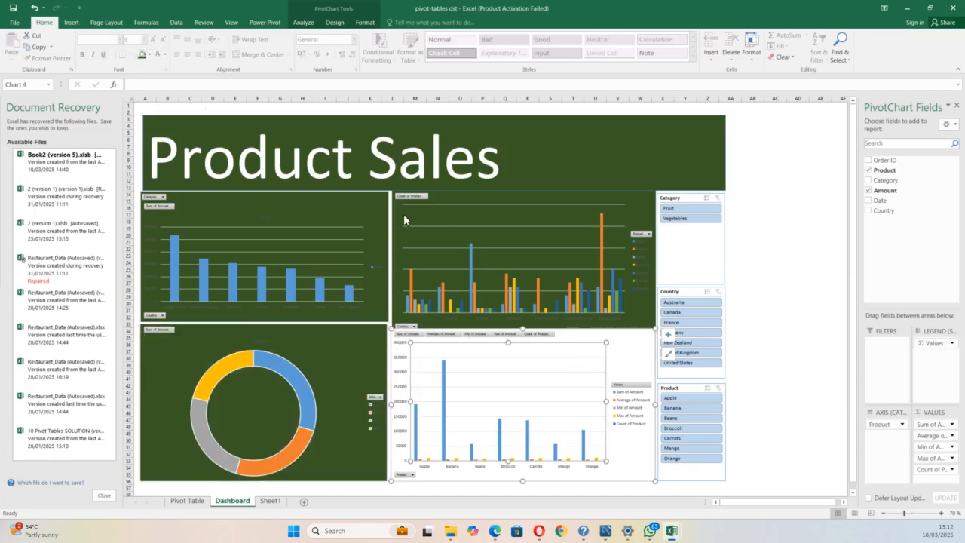
pyautogui.click(620, 343)
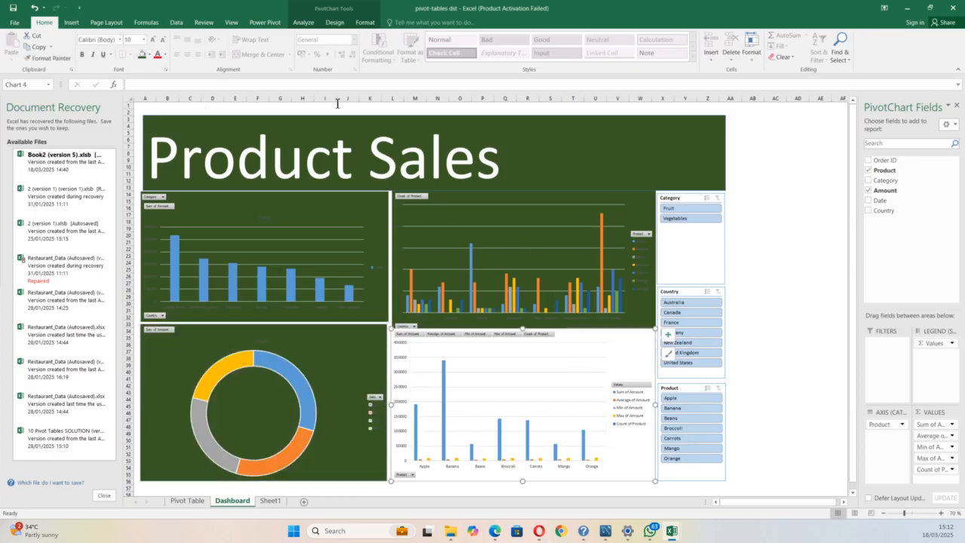
pyautogui.click(141, 54)
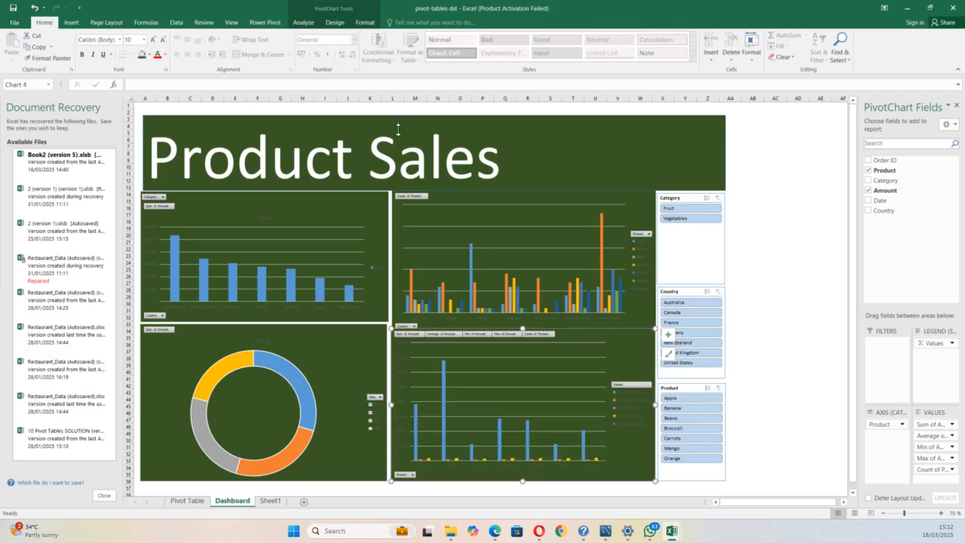
# Apply the light green slicer style to the Category, Country and Product slicers
pyautogui.click(679, 200)
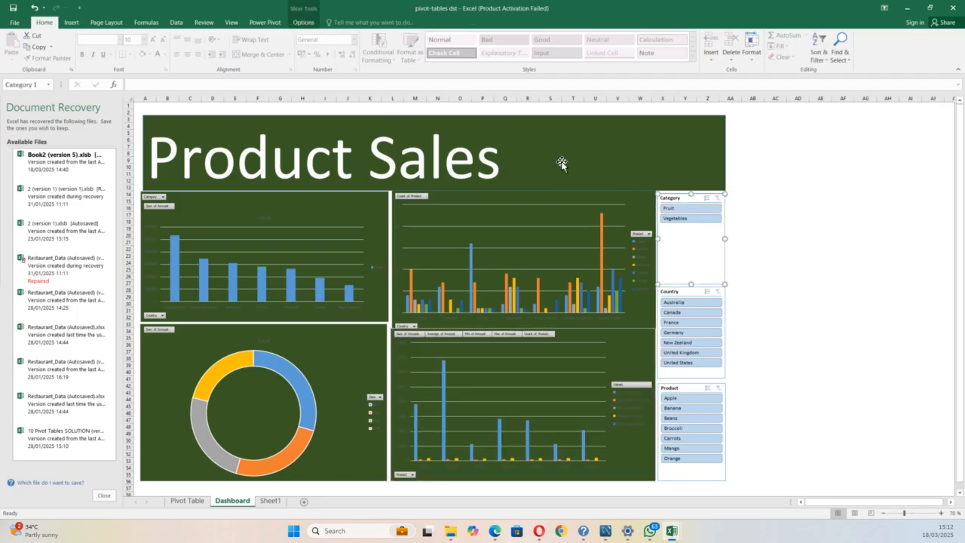
pyautogui.click(303, 22)
pyautogui.click(230, 46)
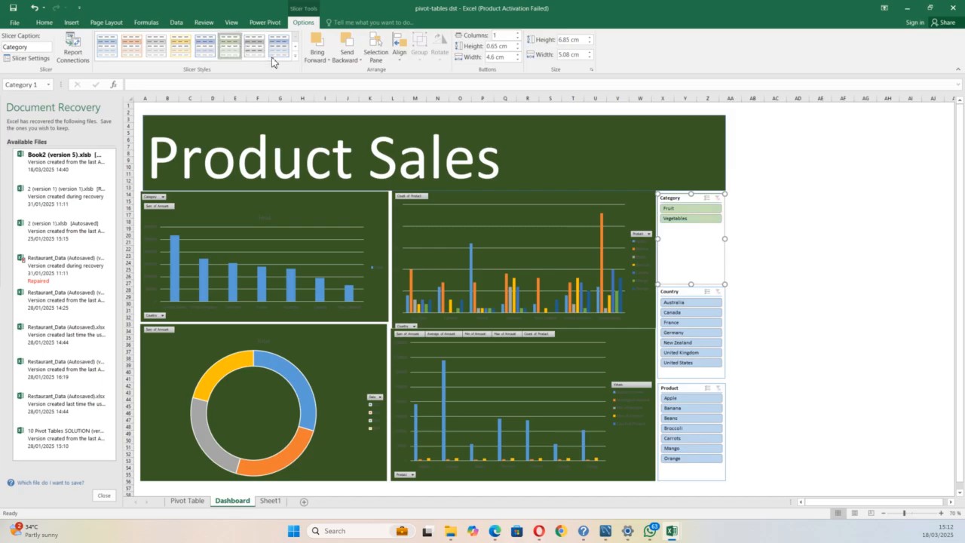
pyautogui.click(682, 292)
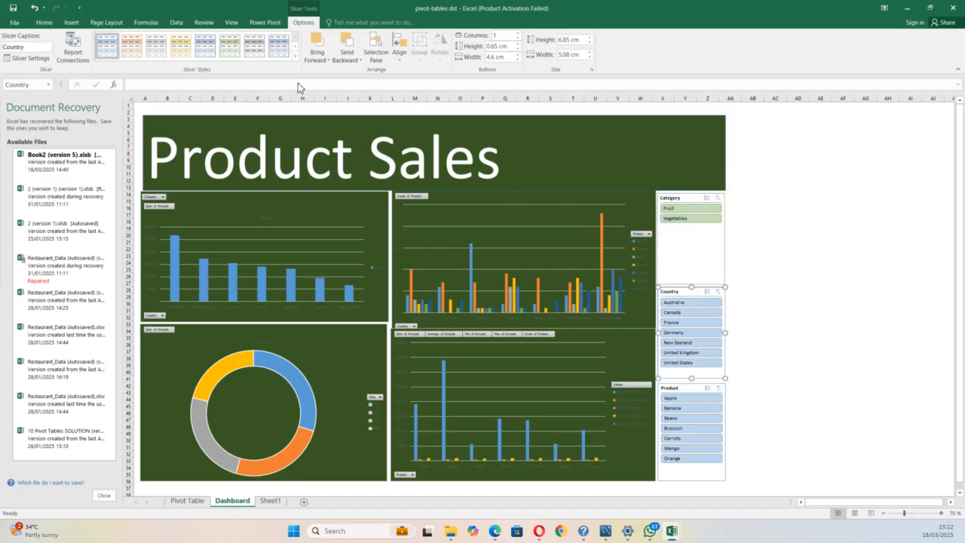
pyautogui.click(234, 54)
pyautogui.click(695, 389)
pyautogui.click(231, 47)
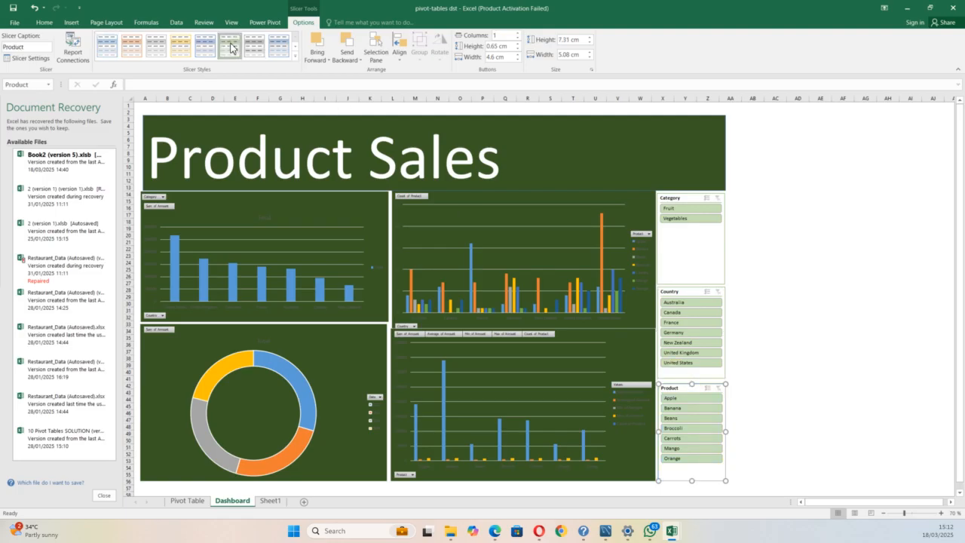
pyautogui.click(800, 297)
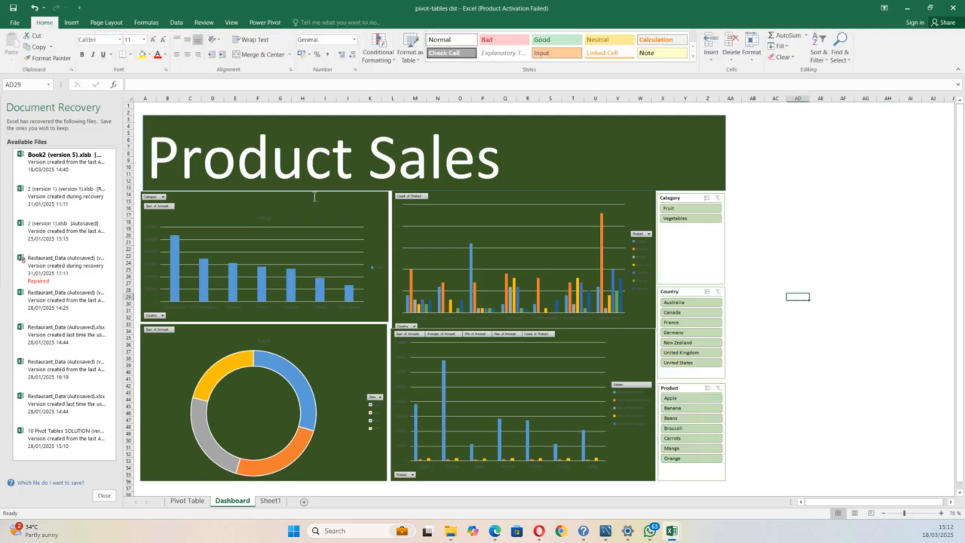
# Browse the colorful and monochromatic color palettes for the column chart of amounts by country
pyautogui.click(276, 211)
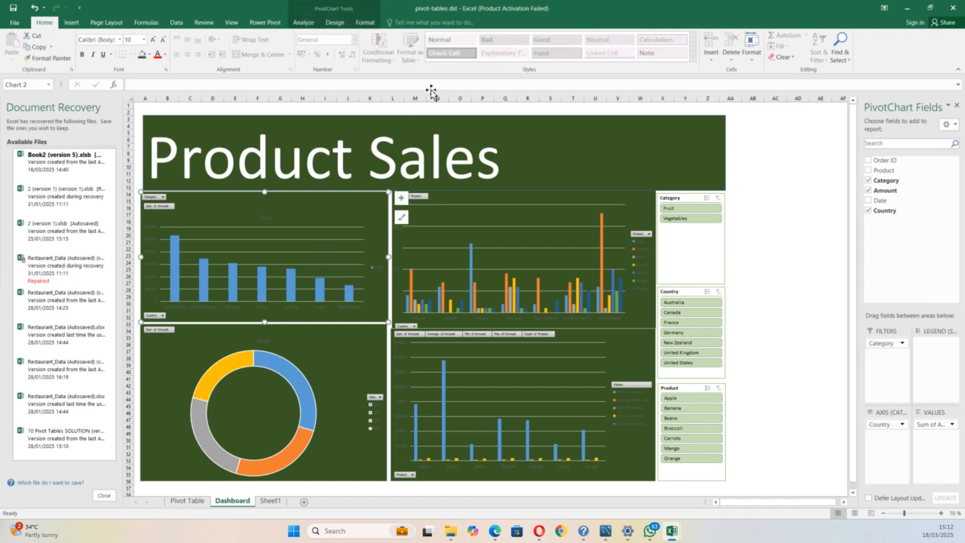
pyautogui.click(364, 22)
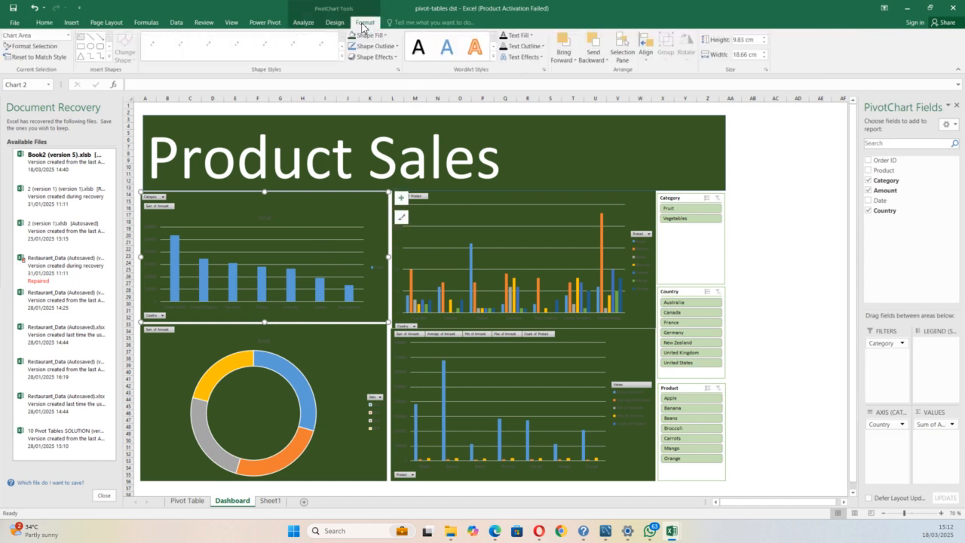
pyautogui.click(335, 21)
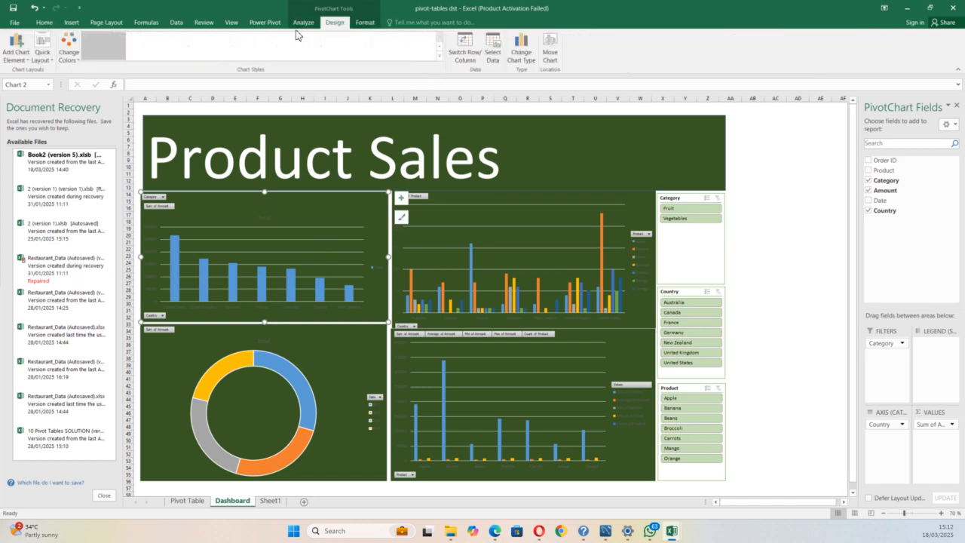
pyautogui.click(68, 46)
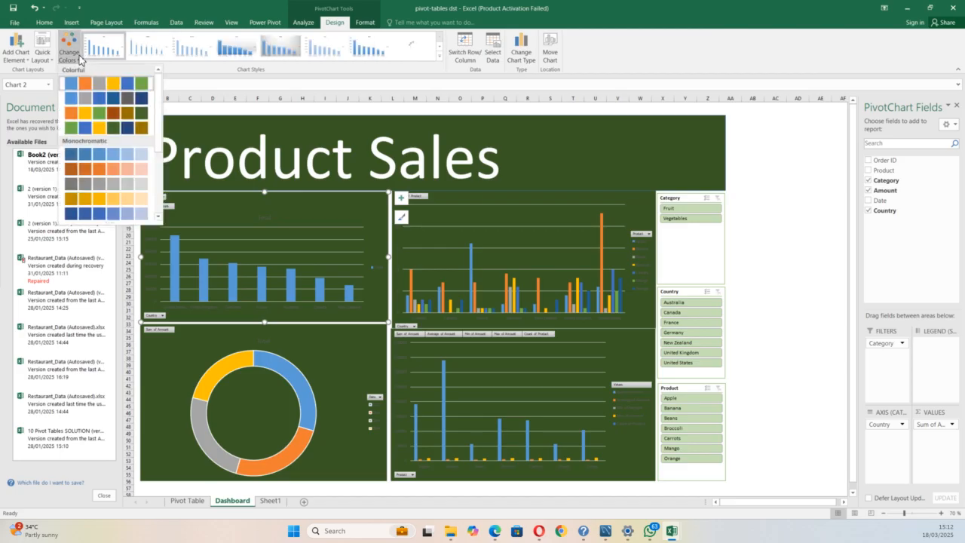
pyautogui.scroll(-3, 109, 144)
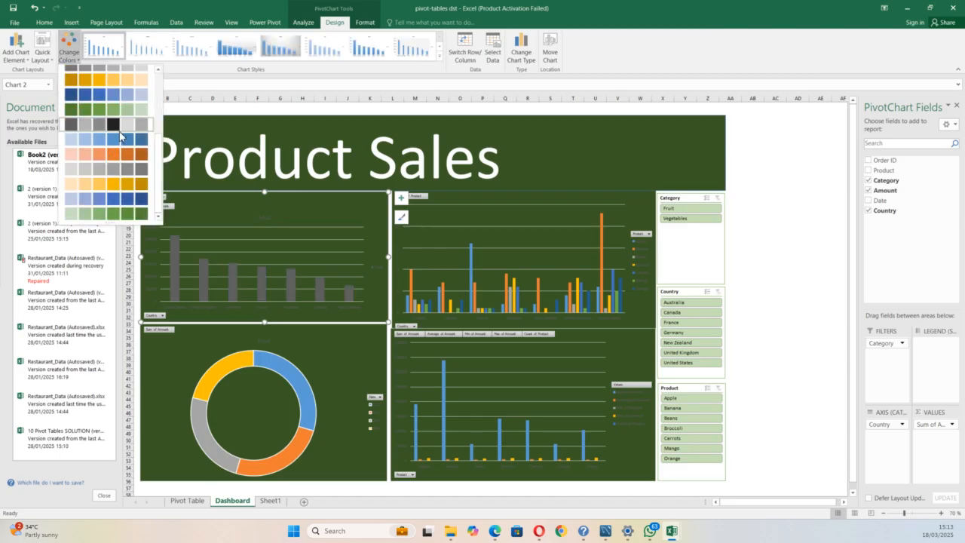
pyautogui.scroll(4, 113, 114)
pyautogui.scroll(-3, 100, 169)
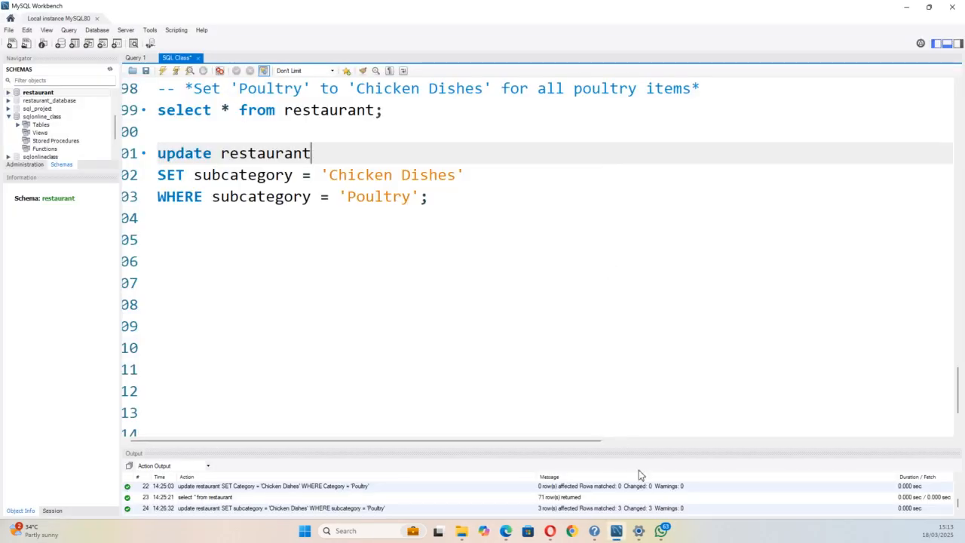
# Switch from MySQL Workbench back to Excel
pyautogui.click(676, 536)
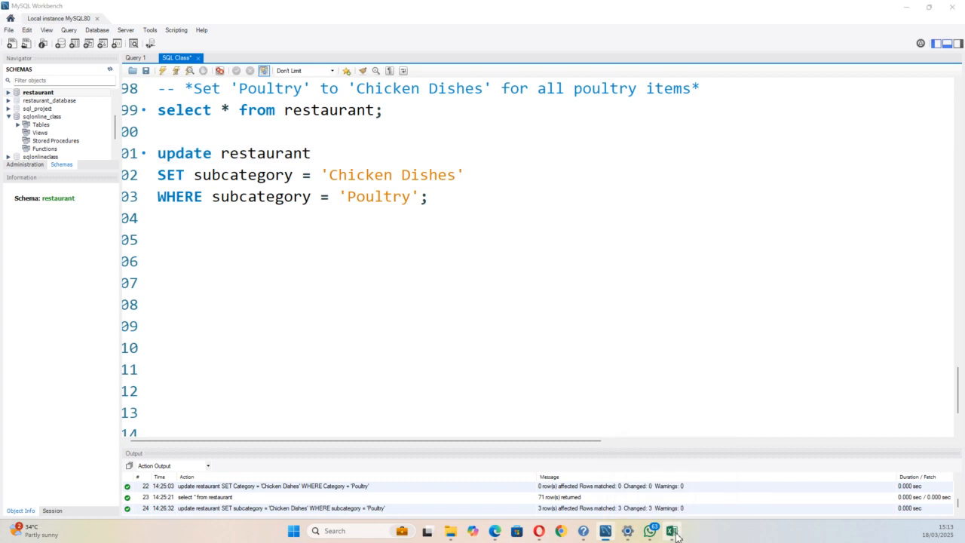